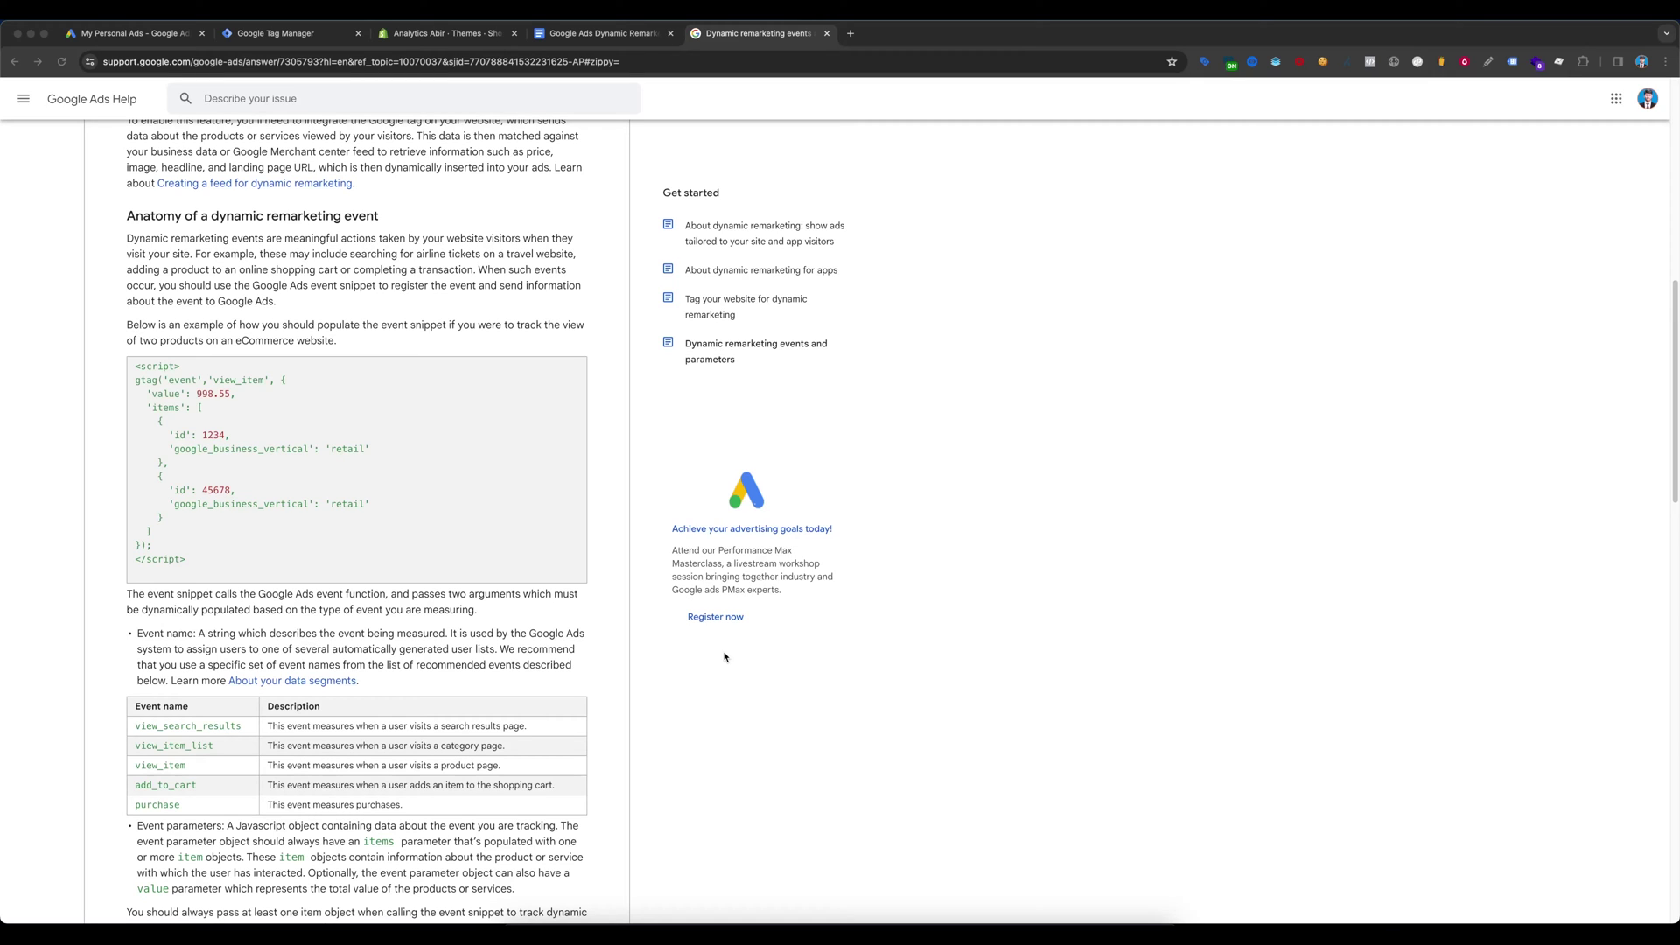
Step: Review the view_item remarketing example in Google Ads Help, then bring up the Dynamic Remarketing notes
{"action": "left_click", "coordinate": [149, 410]}
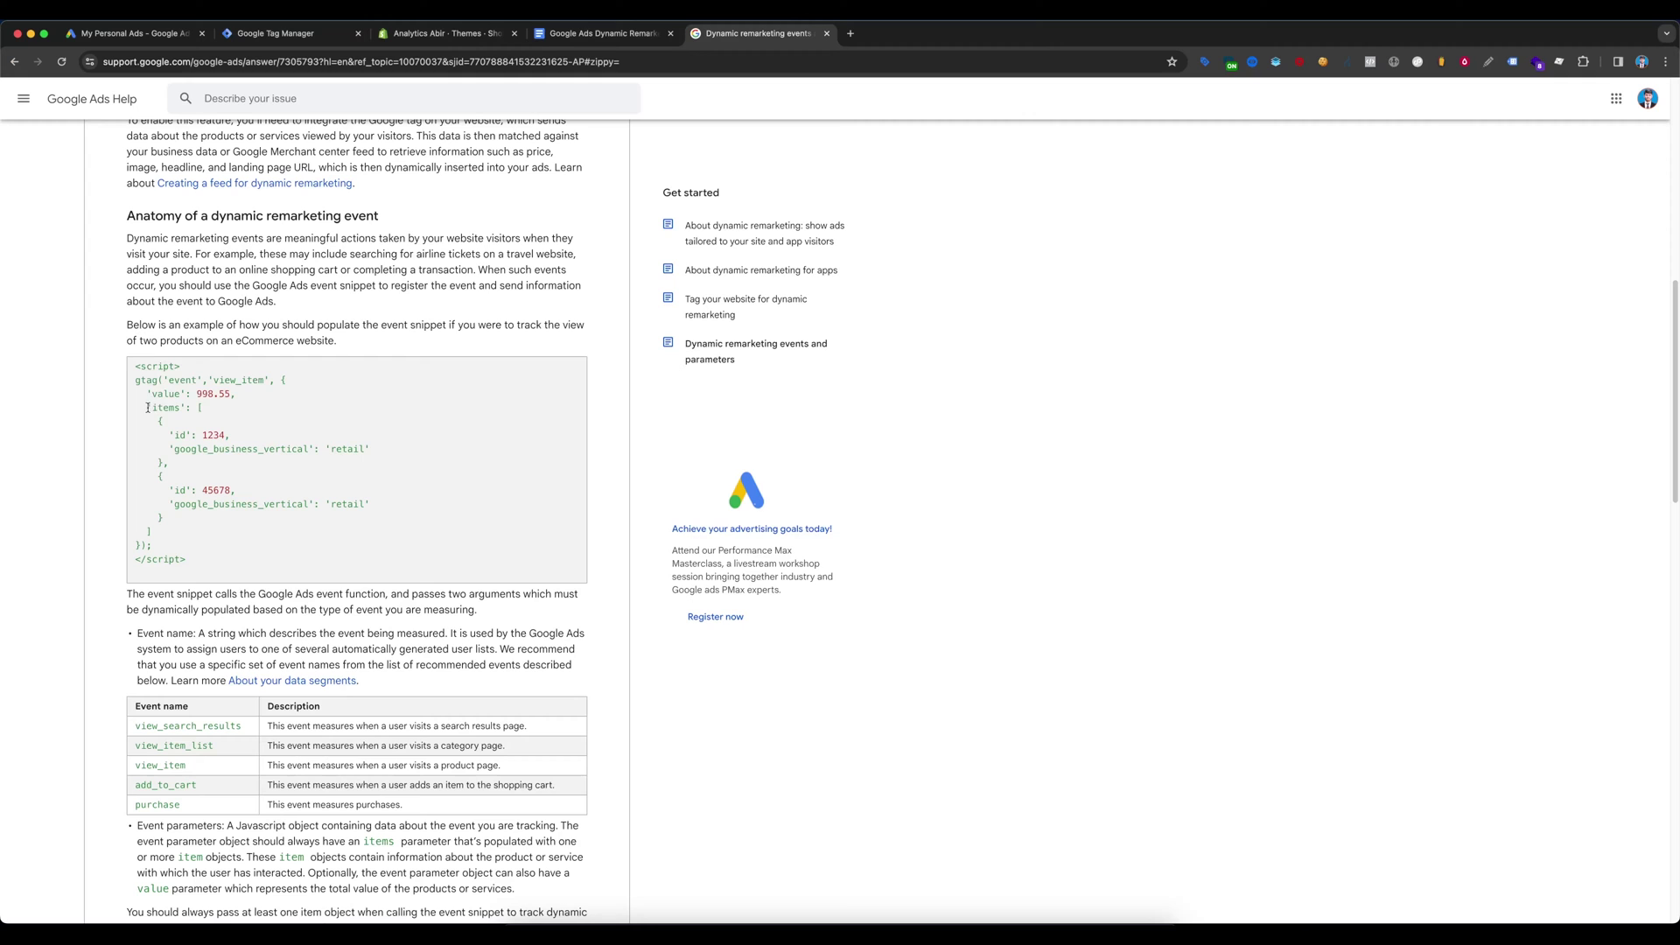
{"action": "scroll", "coordinate": [418, 579], "scroll_direction": "down", "scroll_amount": 3}
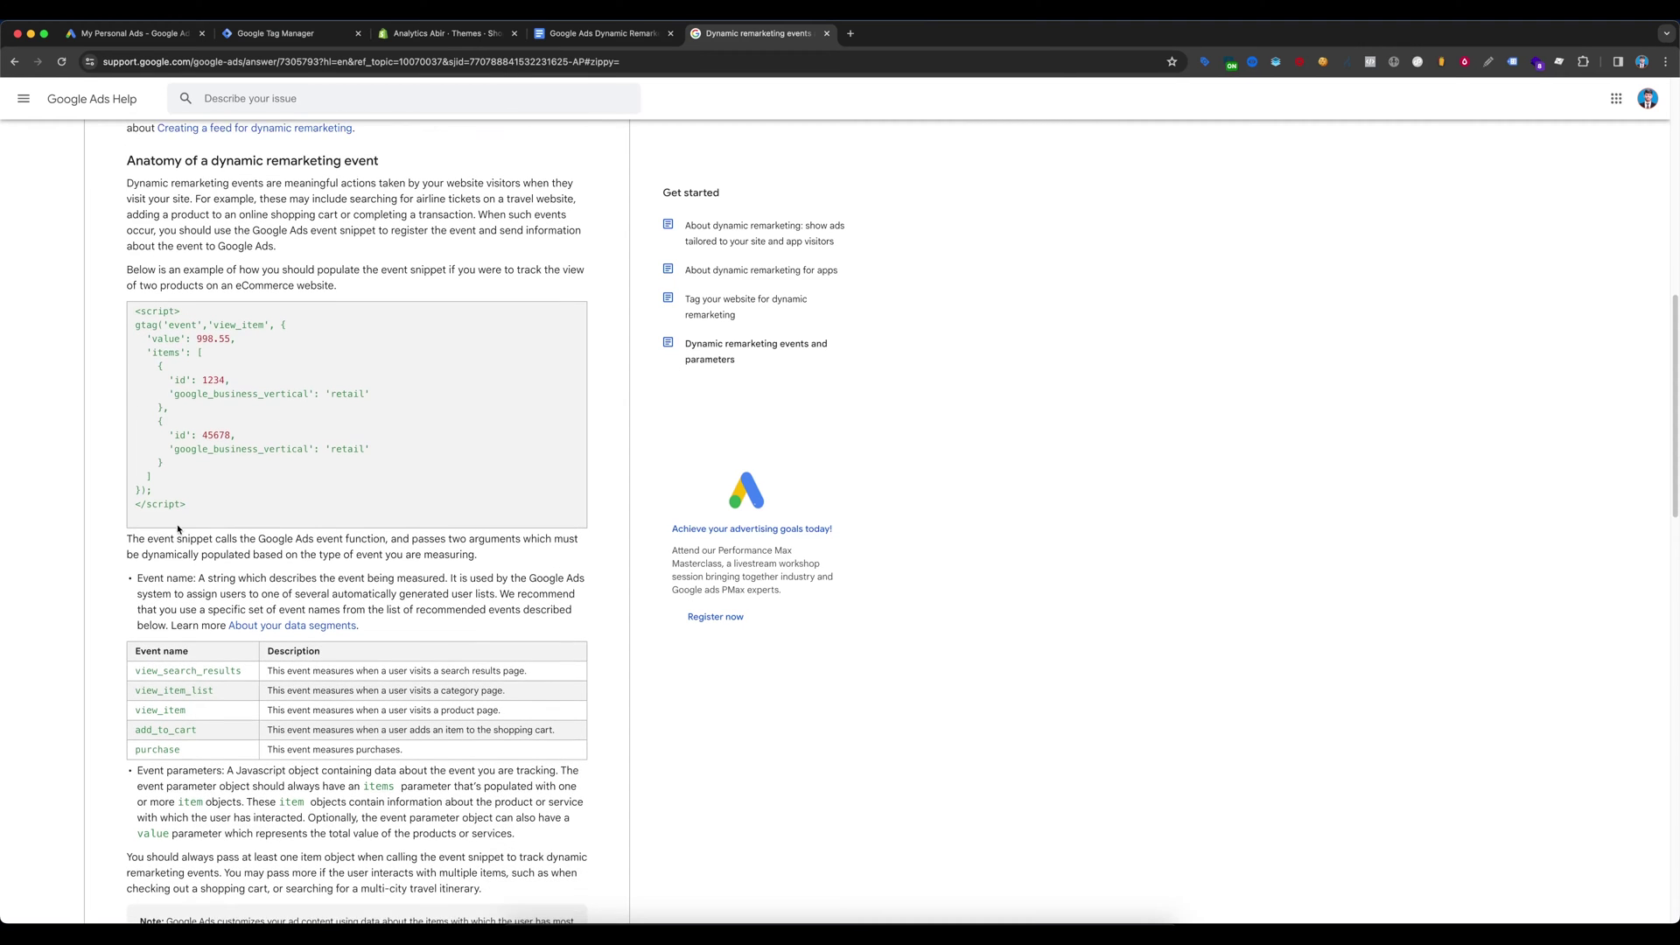
{"action": "scroll", "coordinate": [131, 560], "scroll_direction": "down", "scroll_amount": 1}
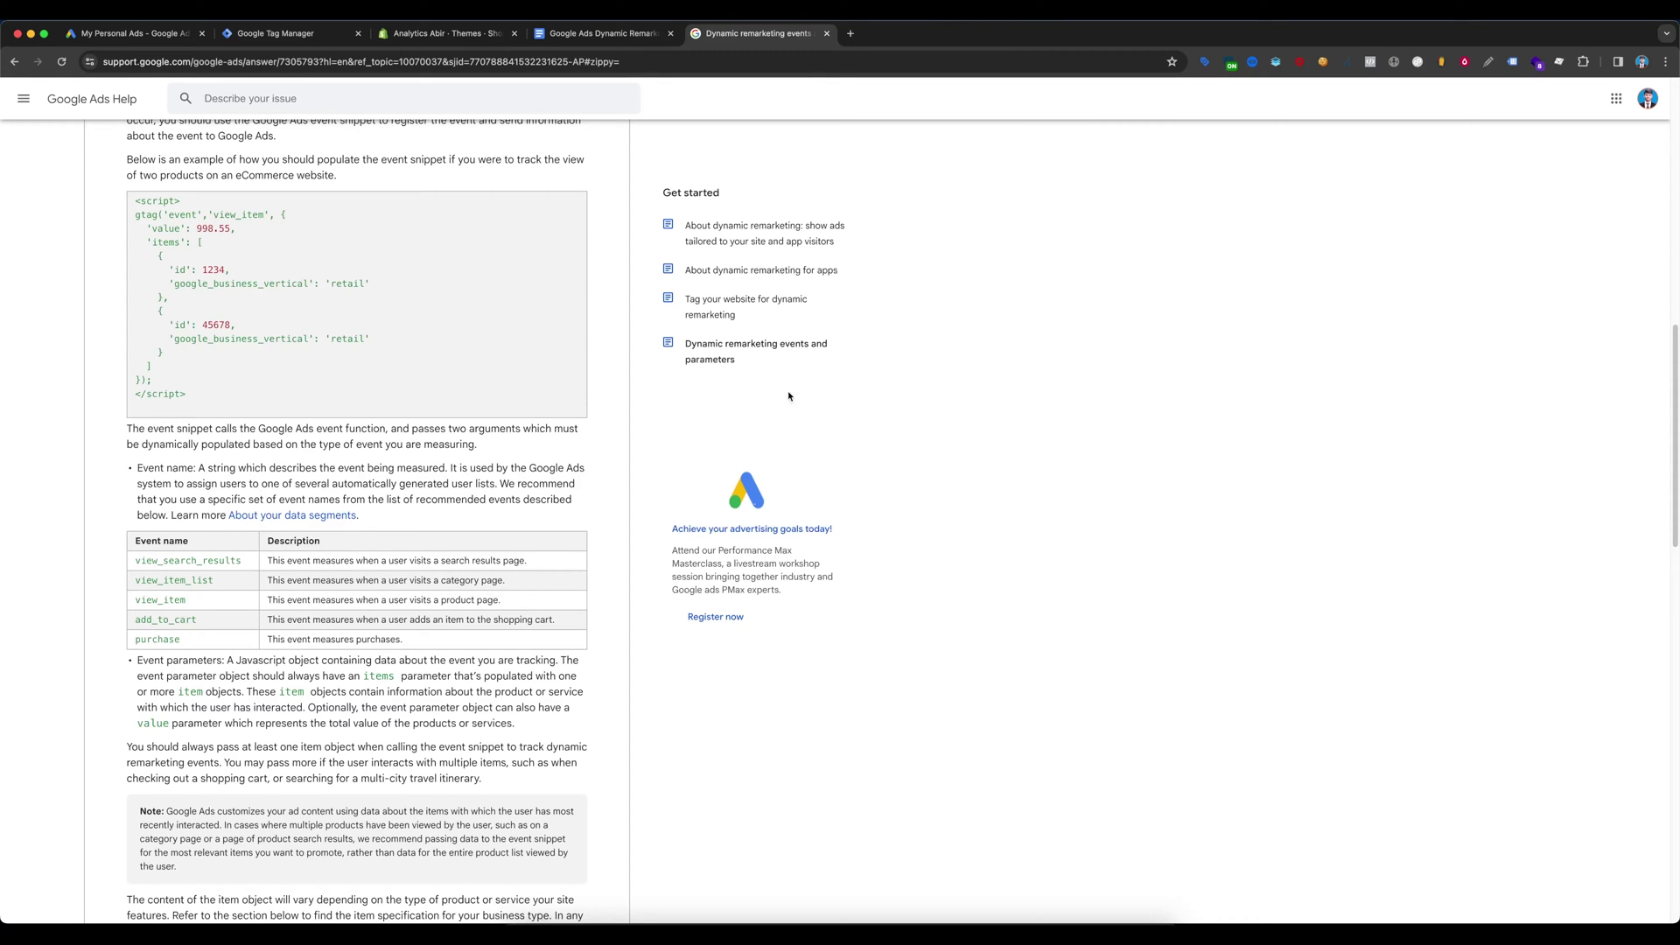
{"action": "left_click", "coordinate": [446, 34]}
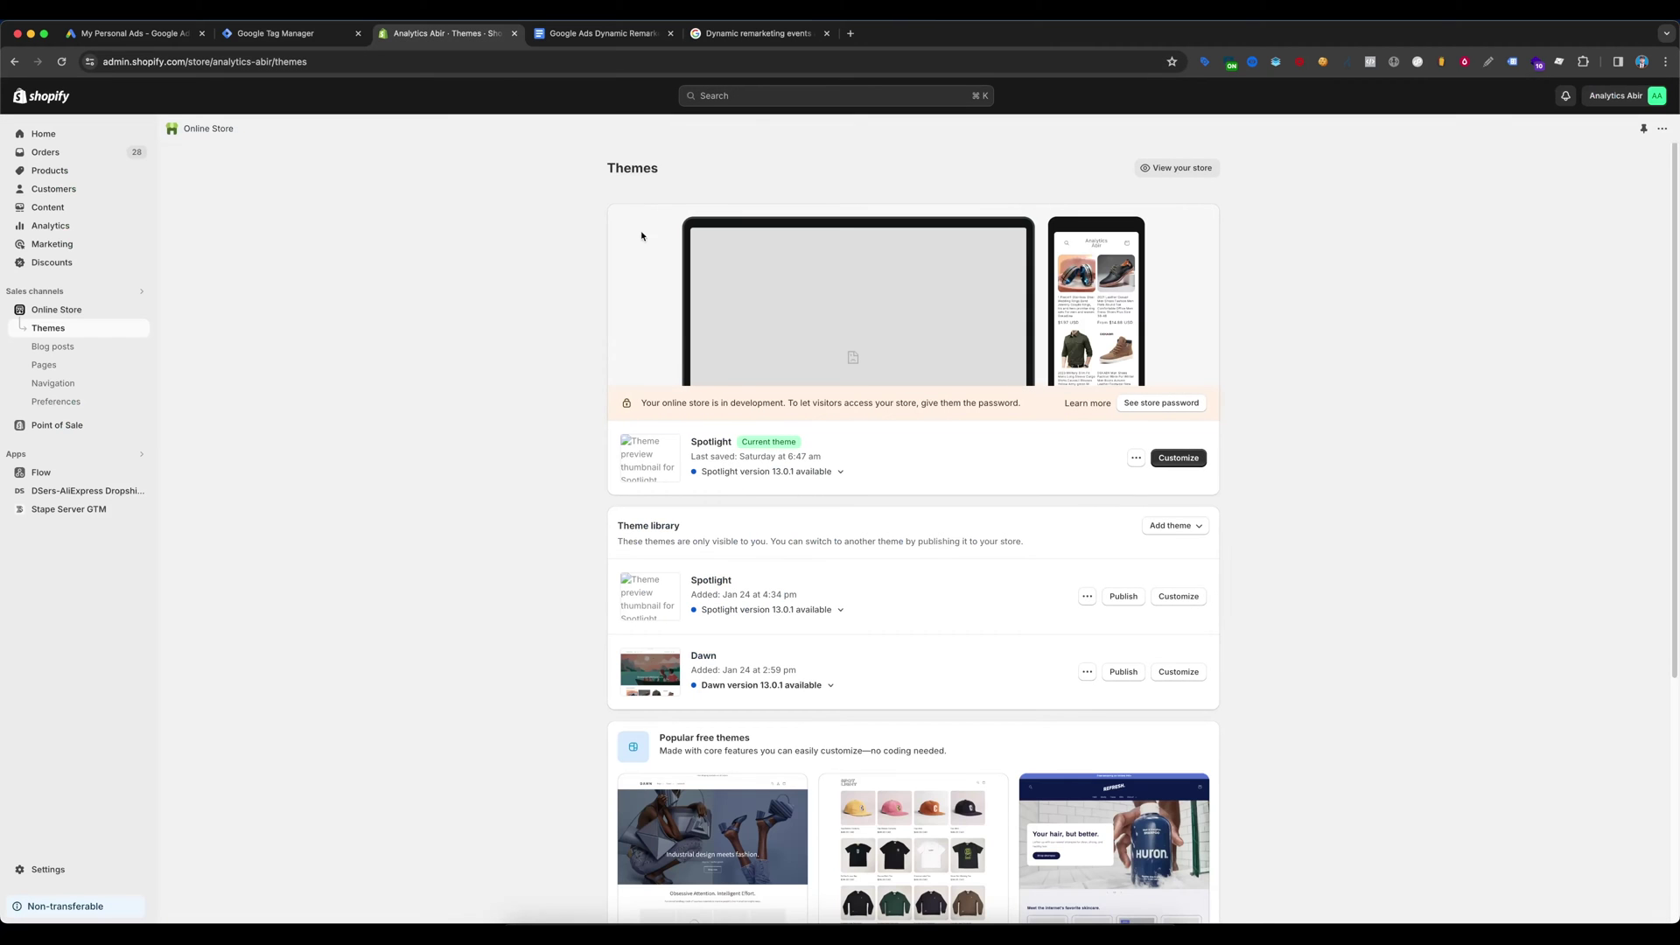
{"action": "left_click", "coordinate": [604, 33]}
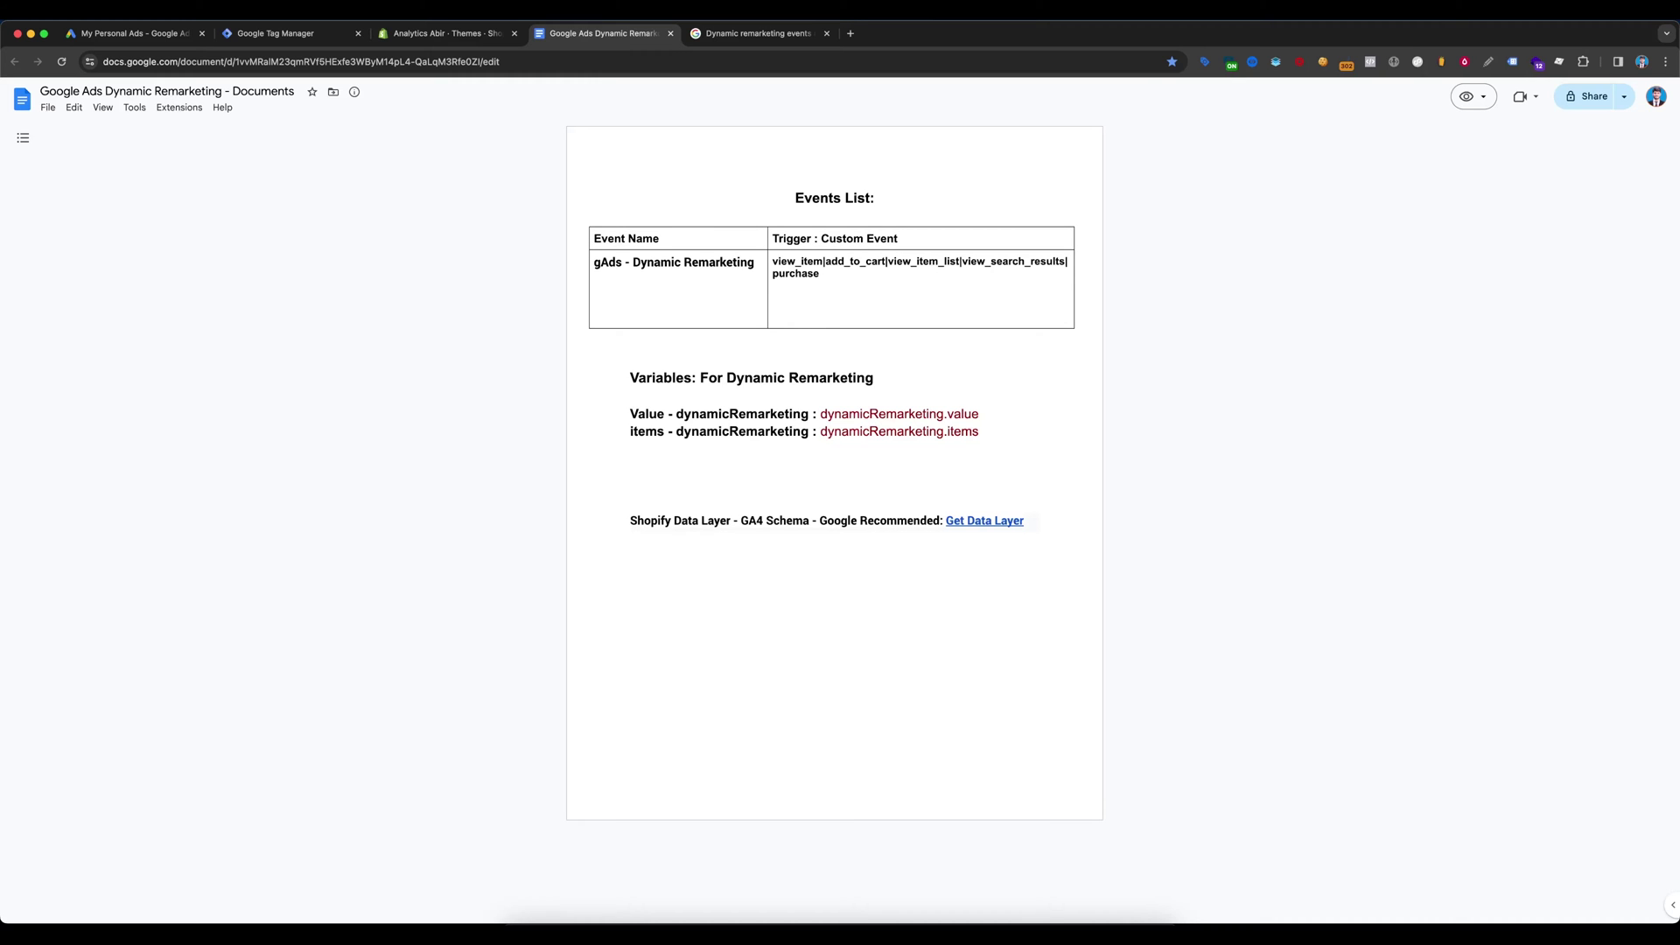
Step: Re-check the code example in the Google Ads help article, then return to the notes document
{"action": "key", "text": "ctrl+Tab"}
{"action": "scroll", "coordinate": [196, 403], "scroll_direction": "up", "scroll_amount": 2}
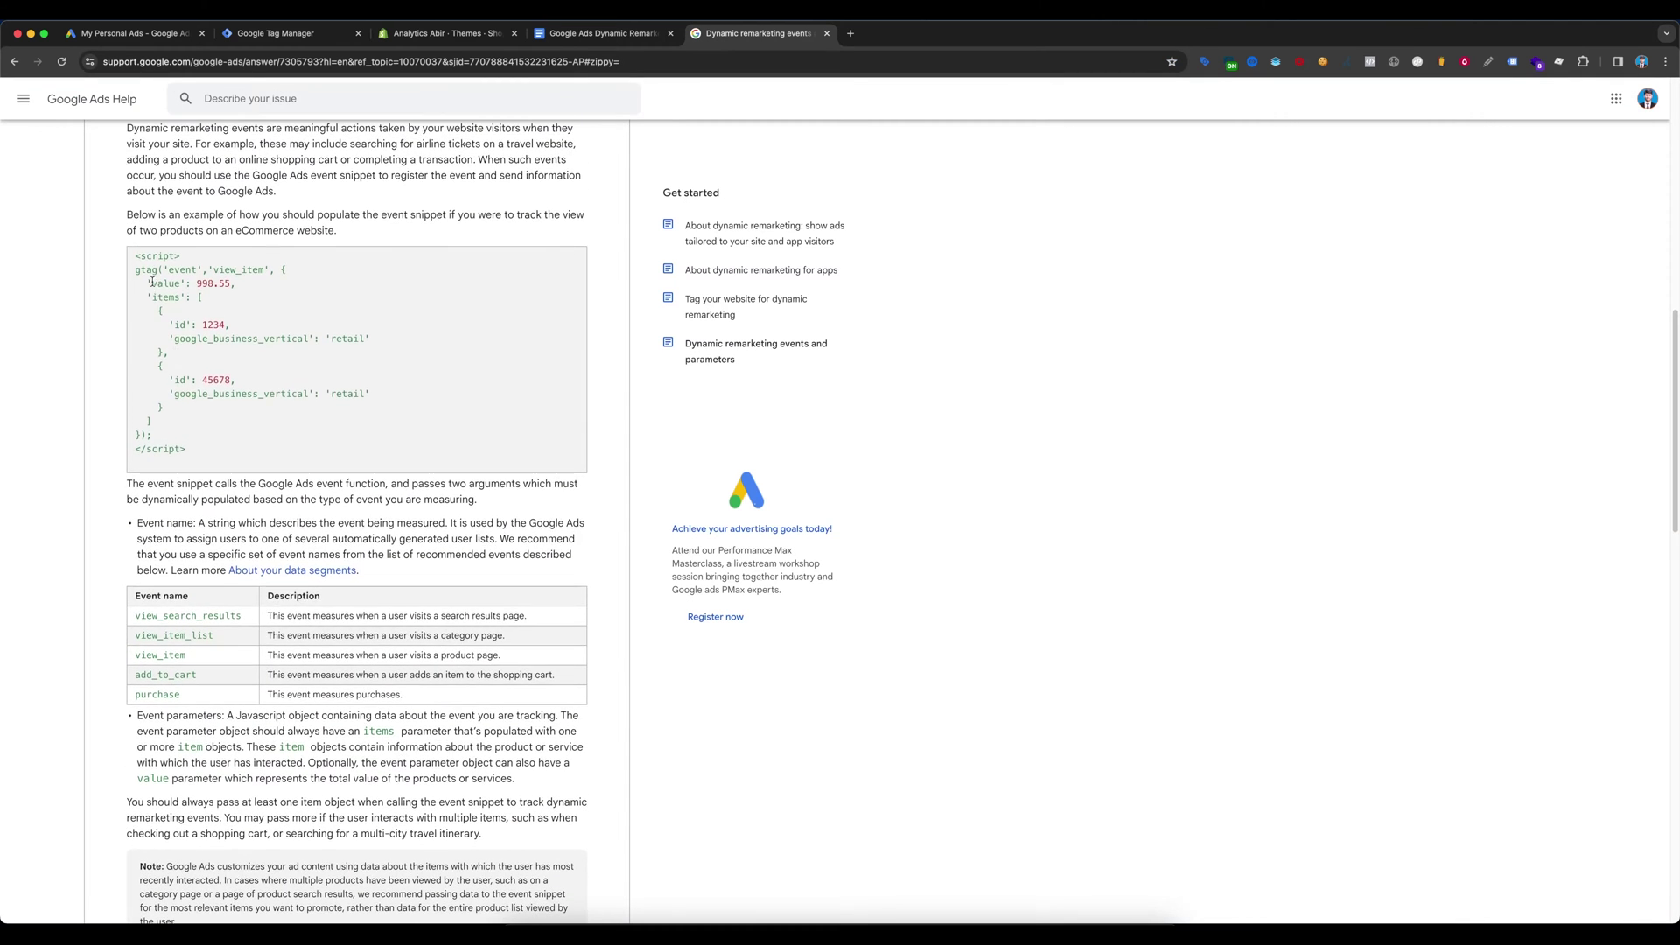
{"action": "left_click_drag", "start_coordinate": [136, 255], "coordinate": [359, 455]}
{"action": "left_click", "coordinate": [359, 464]}
{"action": "left_click", "coordinate": [604, 34]}
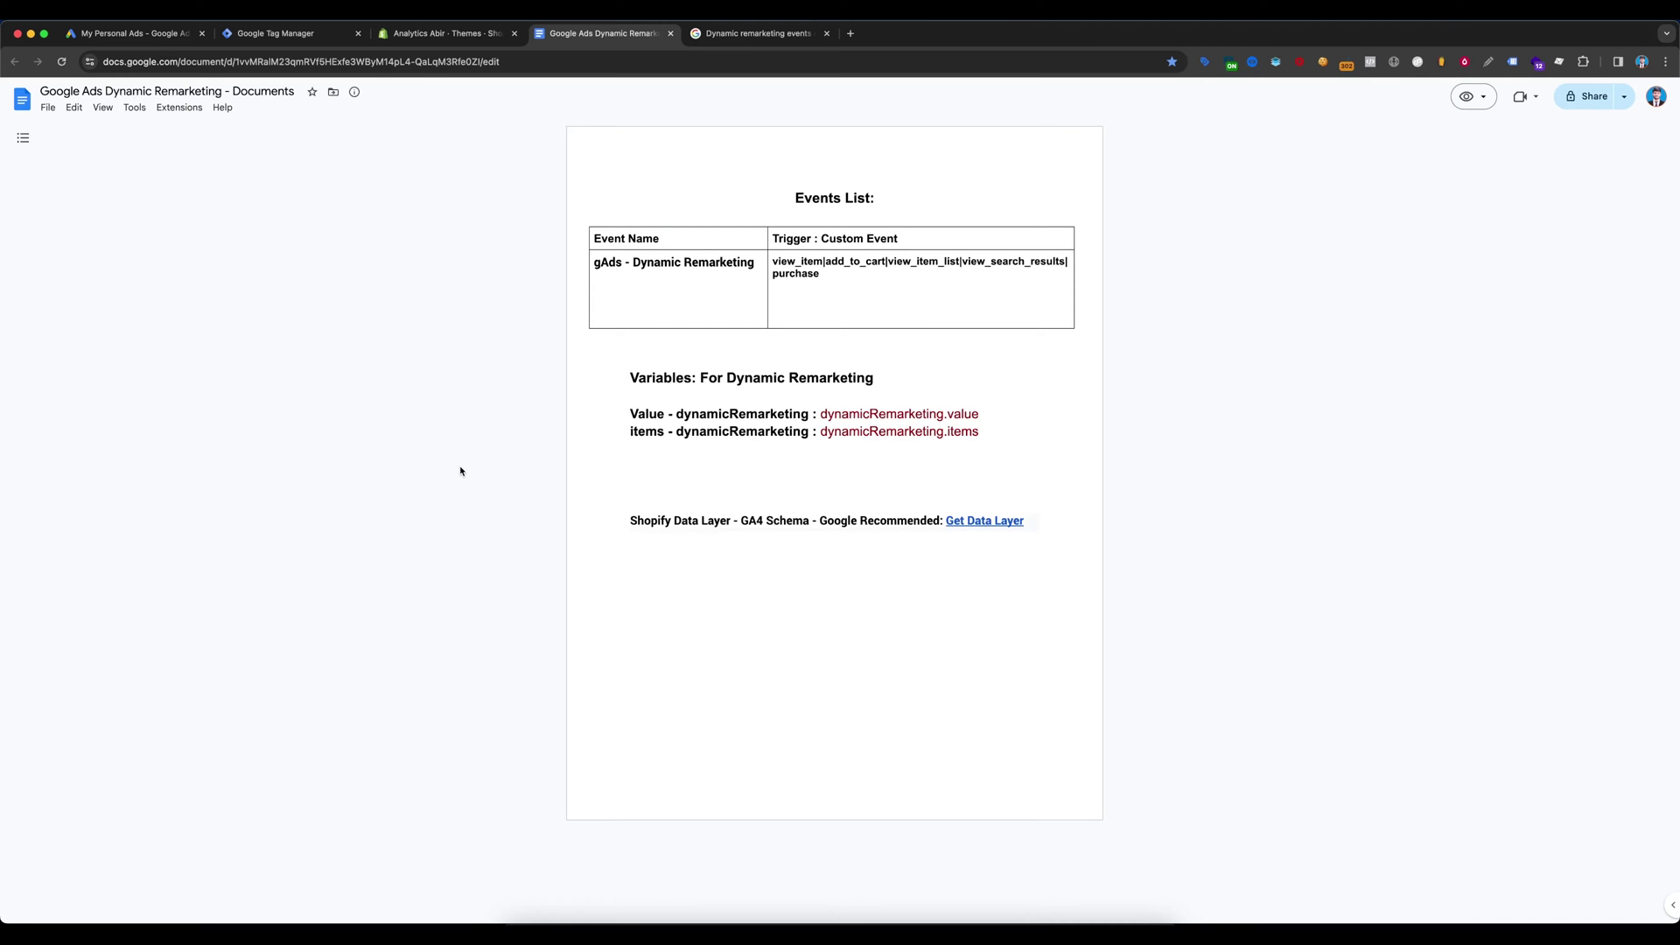
Step: Open the linked Shopify Data Layer guide and select the {% render 'ultimate-datalayer' %} line
{"action": "left_click", "coordinate": [990, 521]}
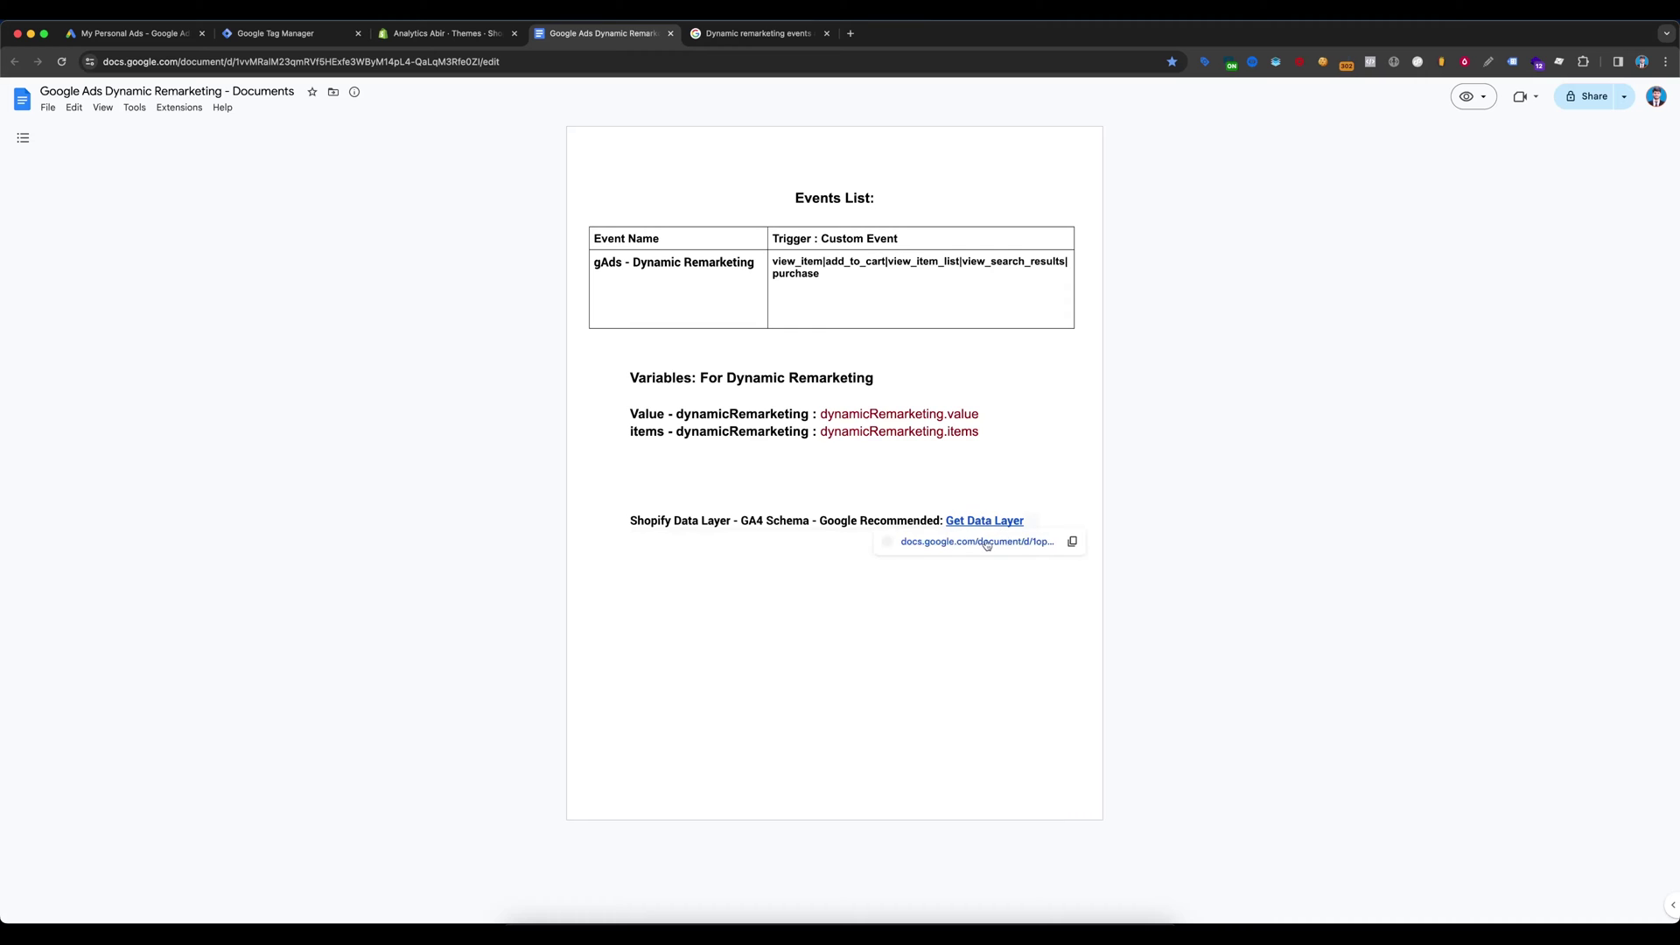
{"action": "left_click", "coordinate": [983, 544]}
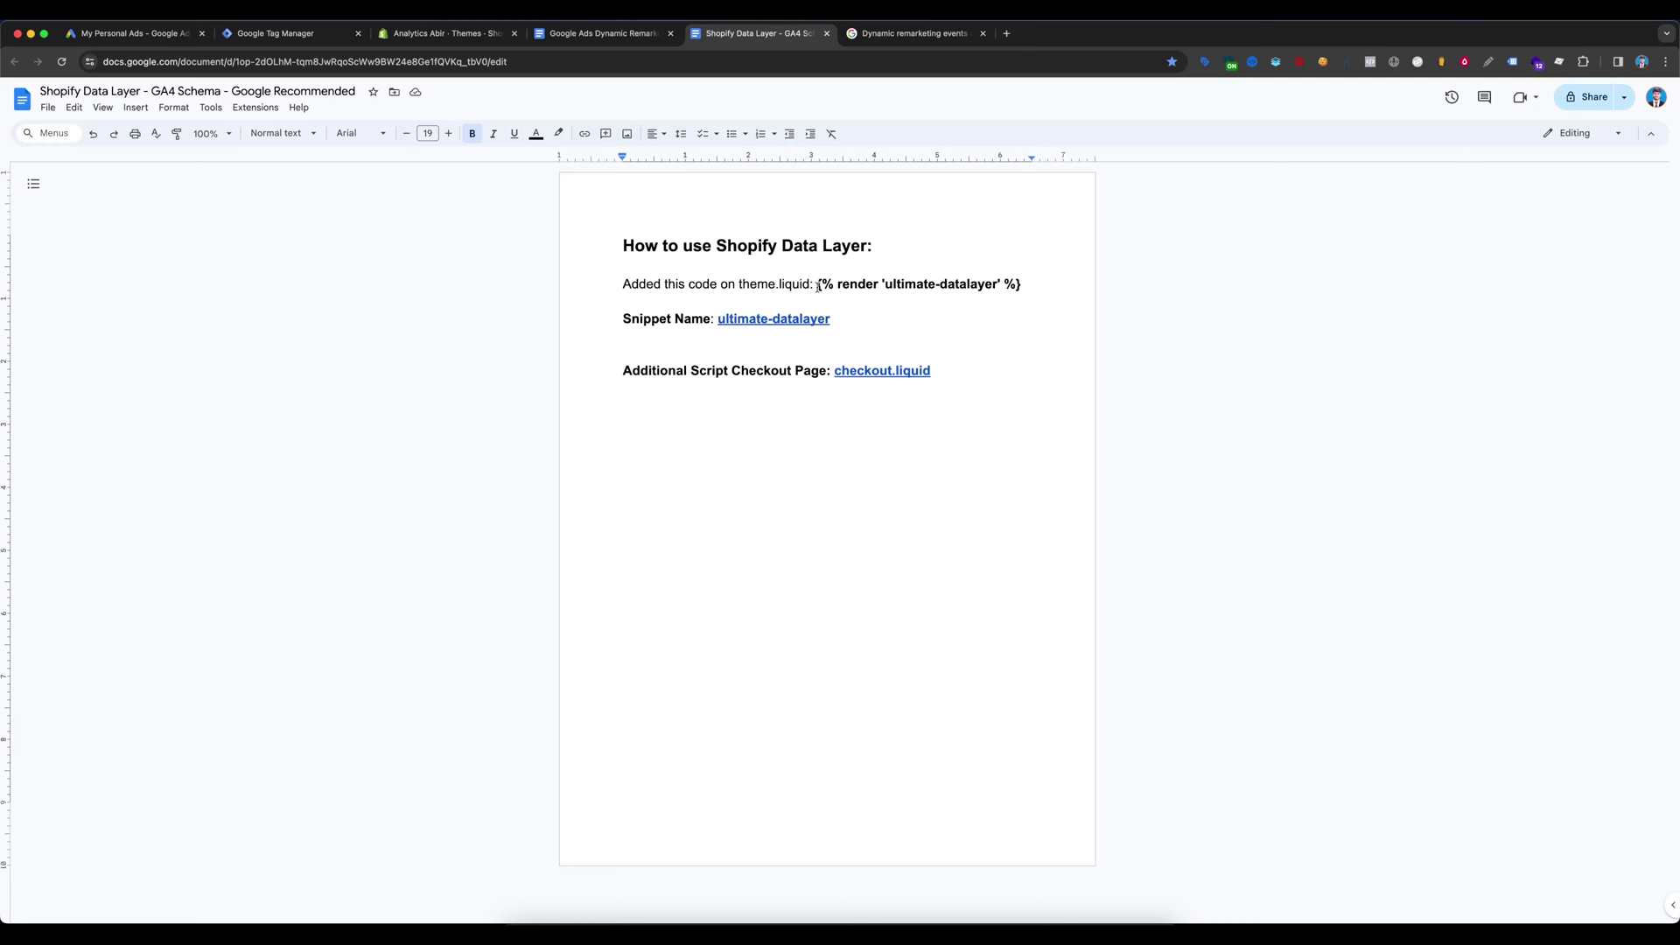
{"action": "left_click_drag", "start_coordinate": [818, 287], "coordinate": [1026, 287]}
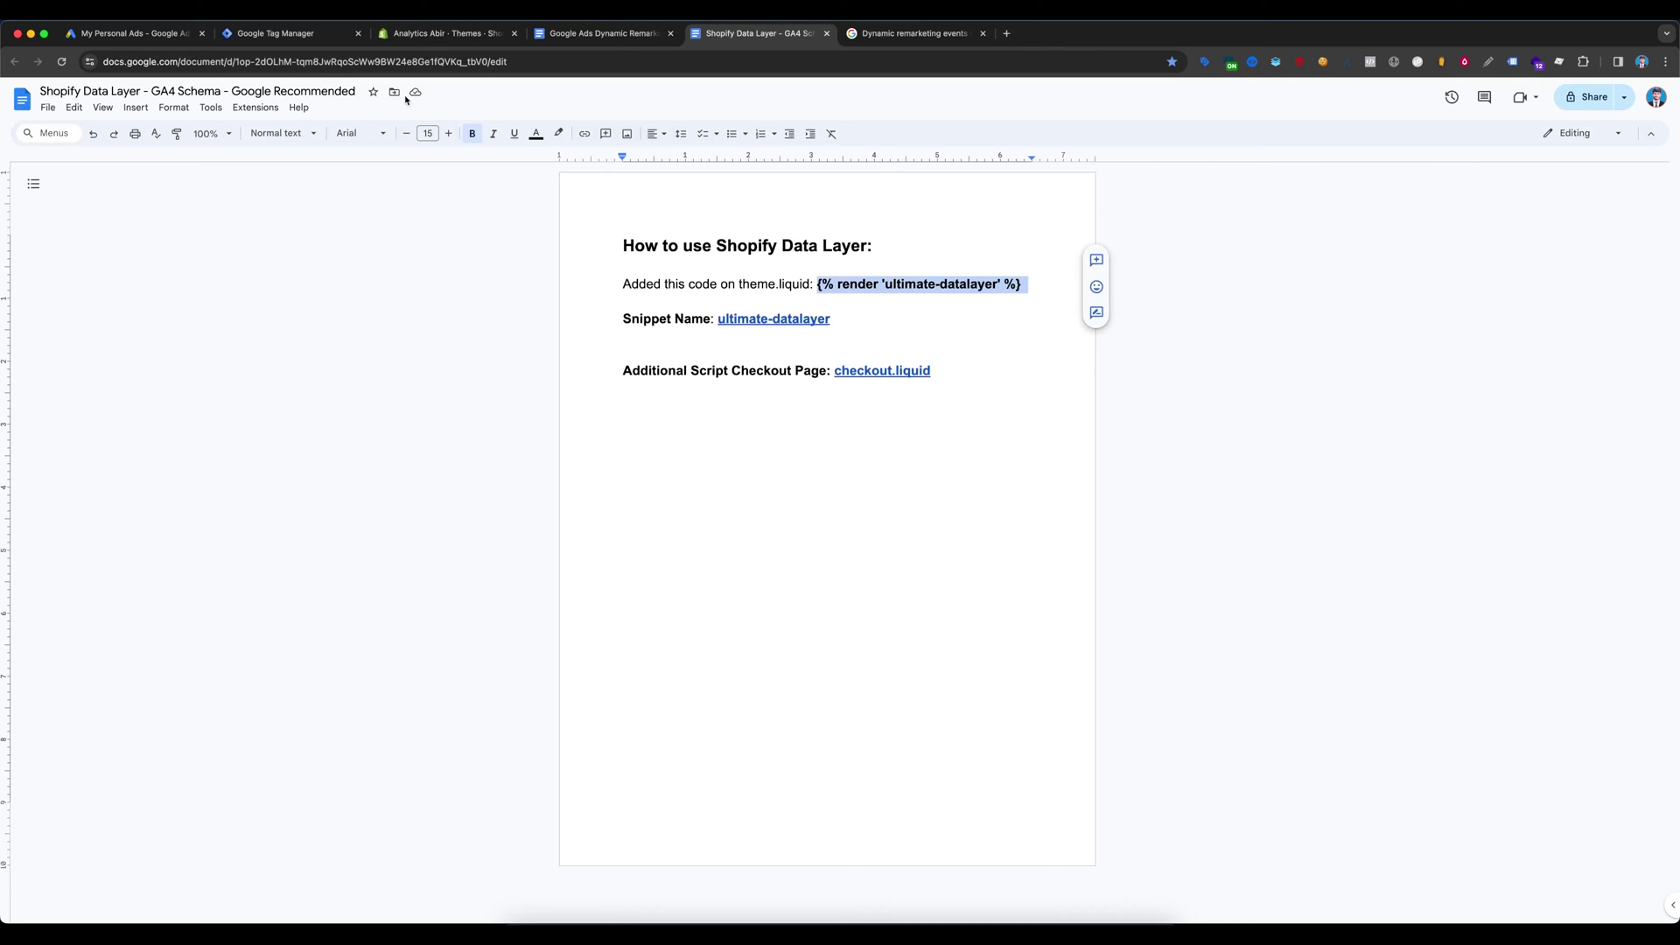
{"action": "left_click", "coordinate": [428, 33]}
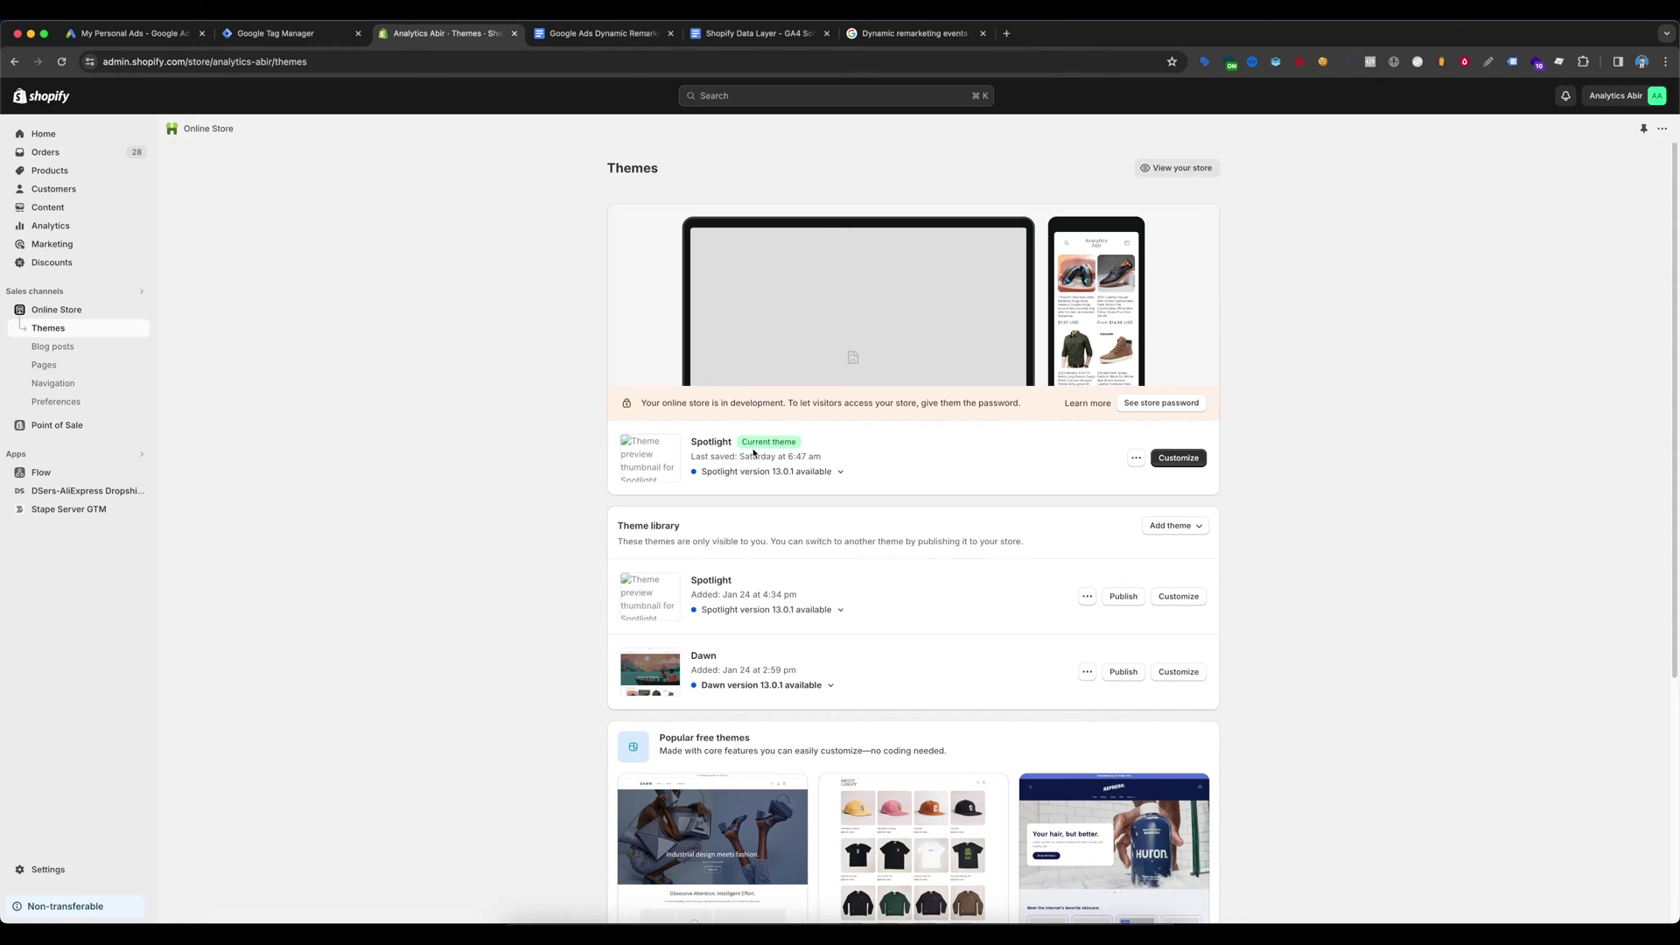
Step: Open the Spotlight theme's code and compare theme.liquid's ultimate-datalayer render line with the guide
{"action": "left_click", "coordinate": [1136, 459]}
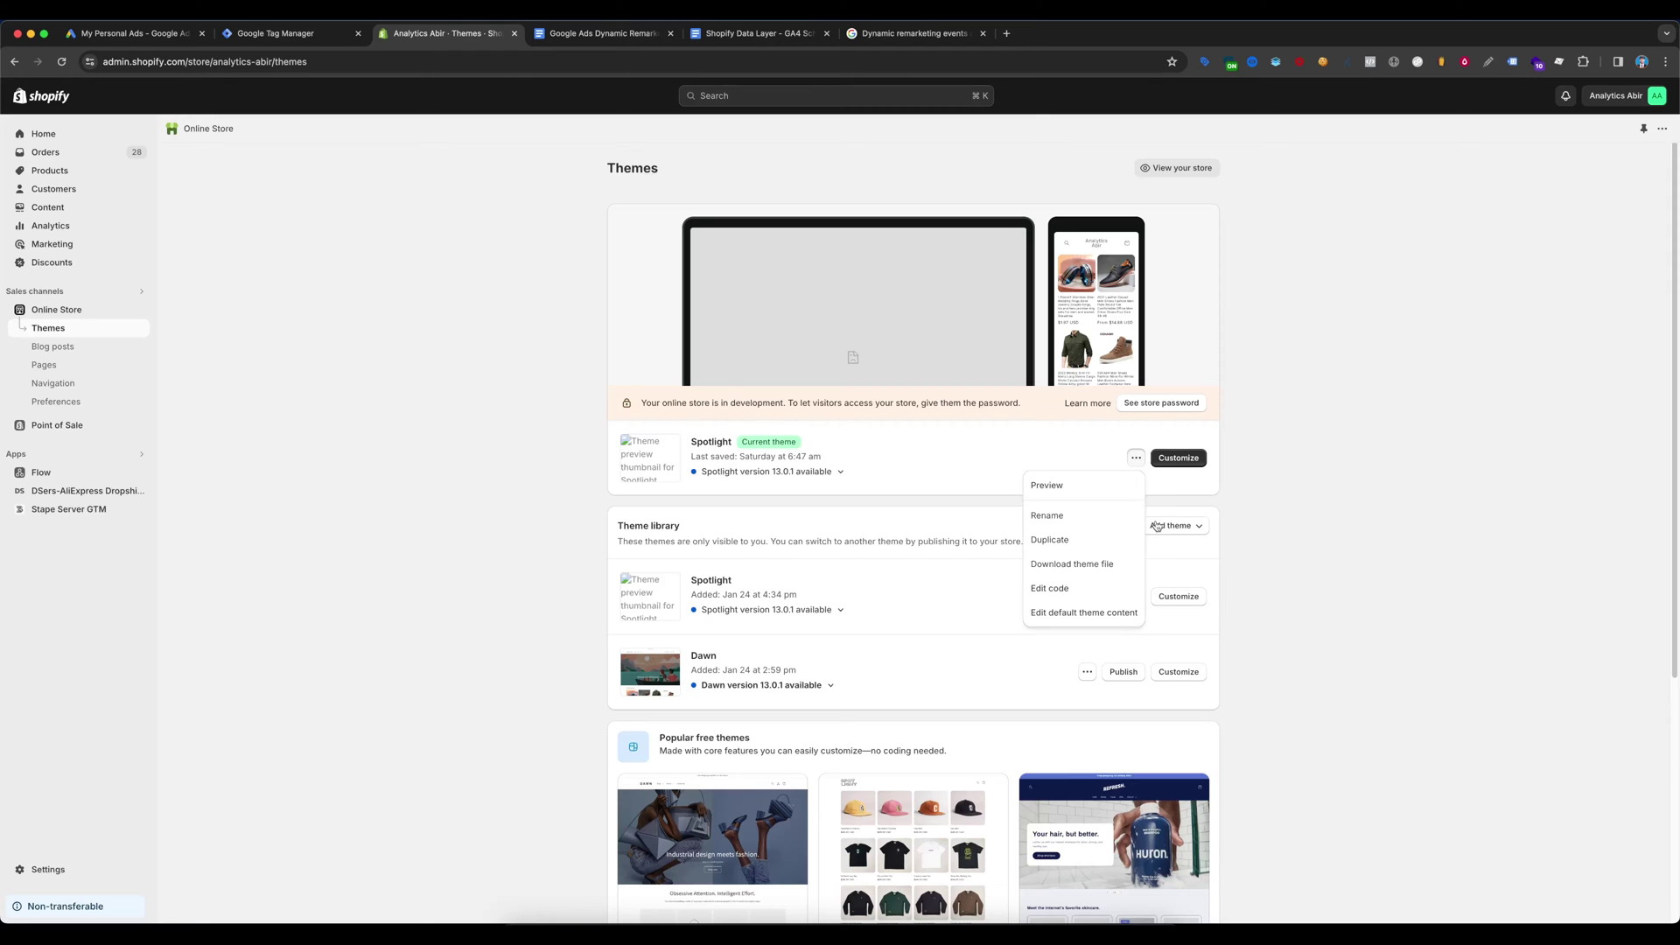
{"action": "left_click", "coordinate": [1062, 599]}
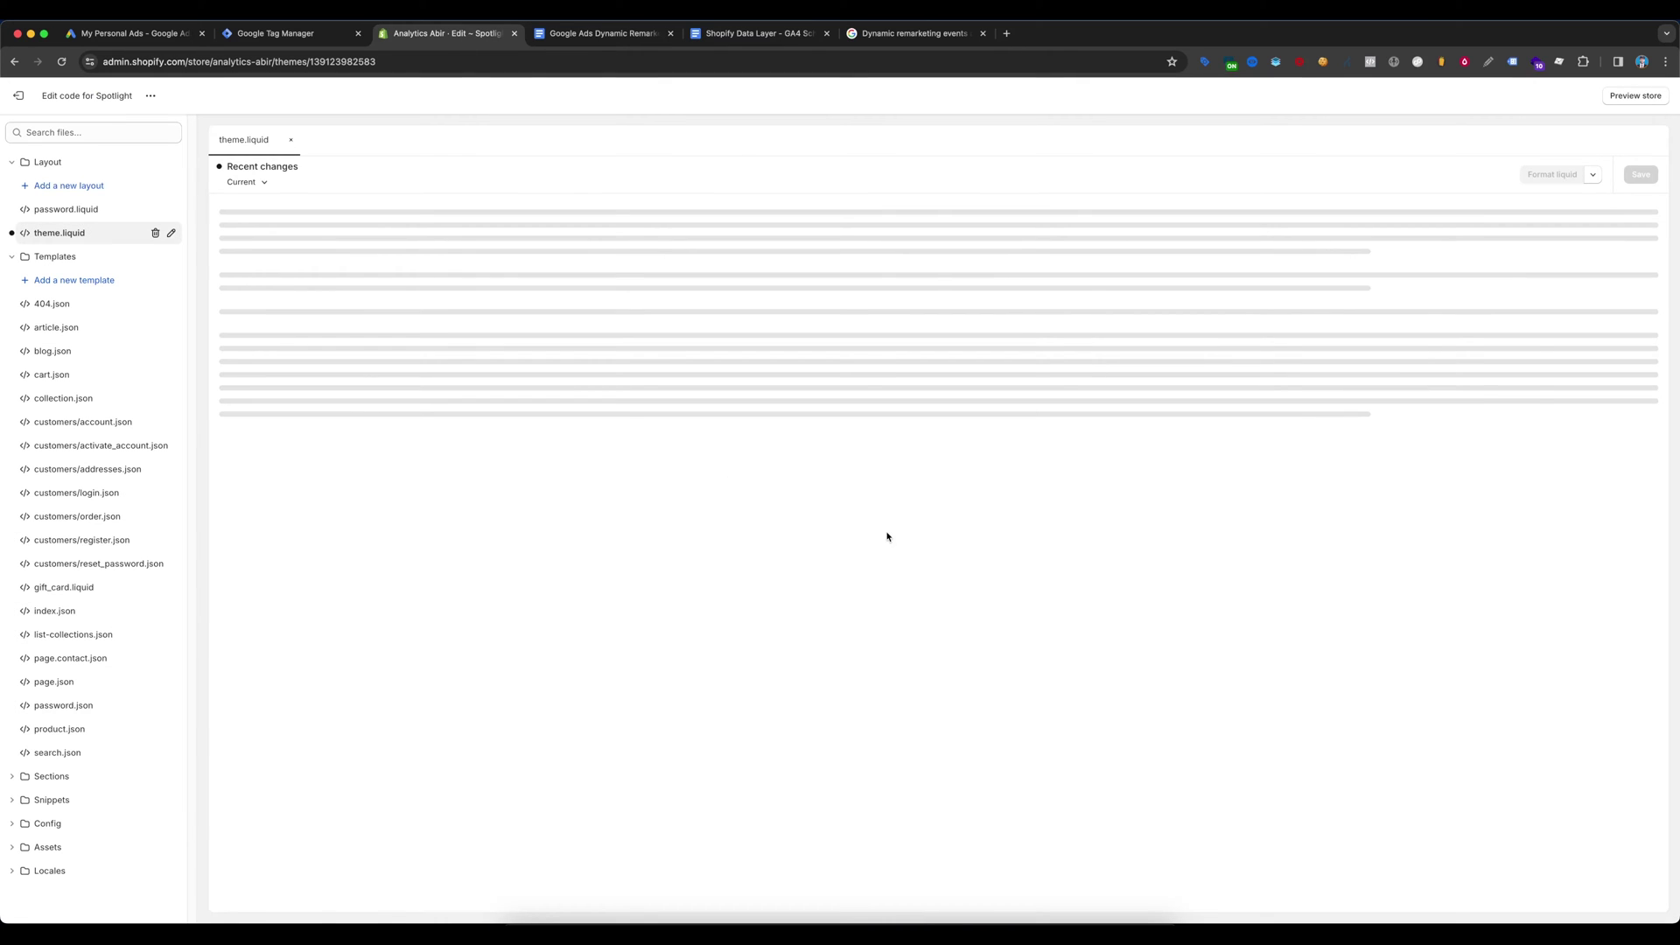
{"action": "left_click_drag", "start_coordinate": [416, 299], "coordinate": [241, 299]}
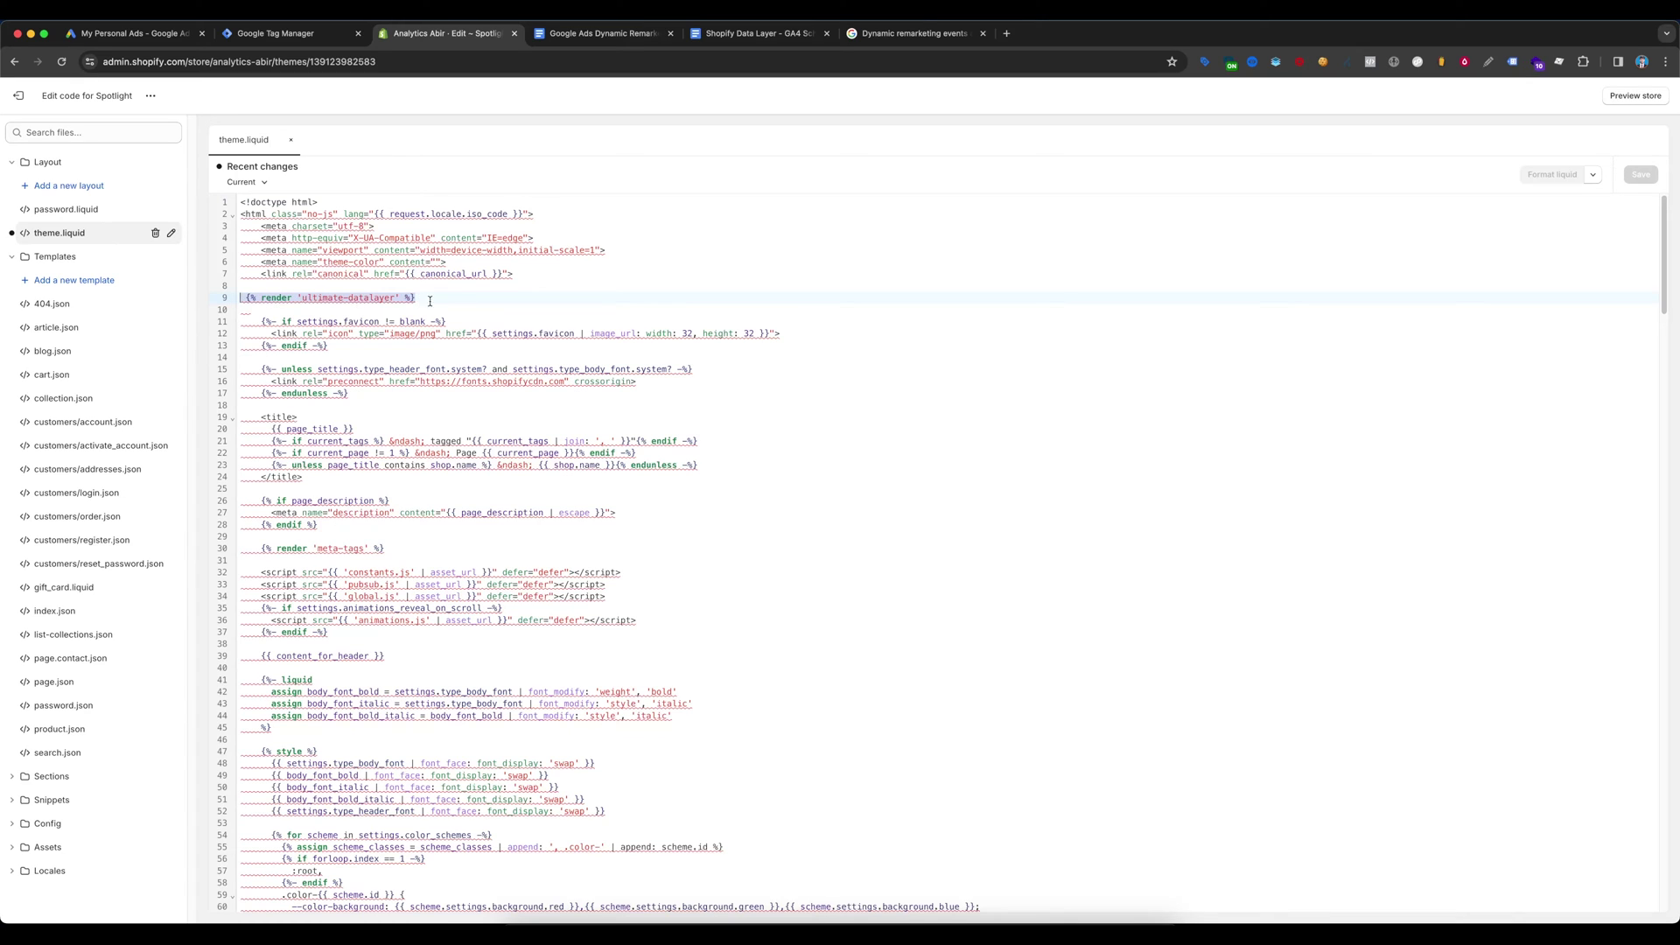
{"action": "left_click", "coordinate": [757, 33]}
{"action": "left_click", "coordinate": [660, 322]}
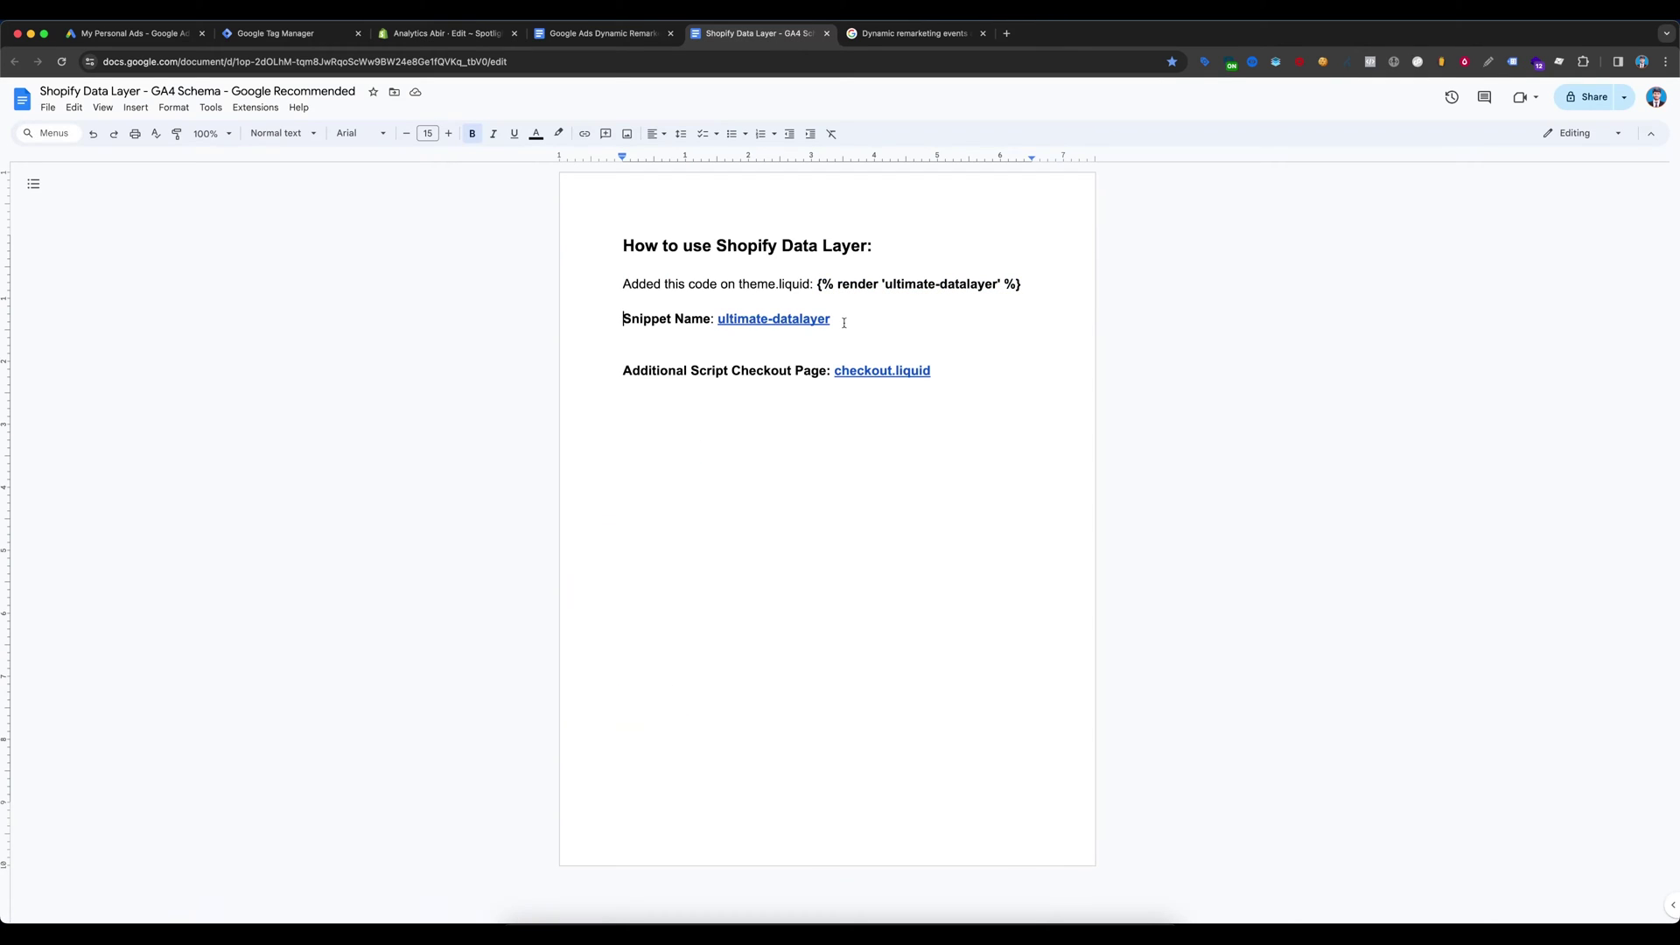
{"action": "left_click_drag", "start_coordinate": [832, 321], "coordinate": [717, 320]}
{"action": "key", "text": "super+c"}
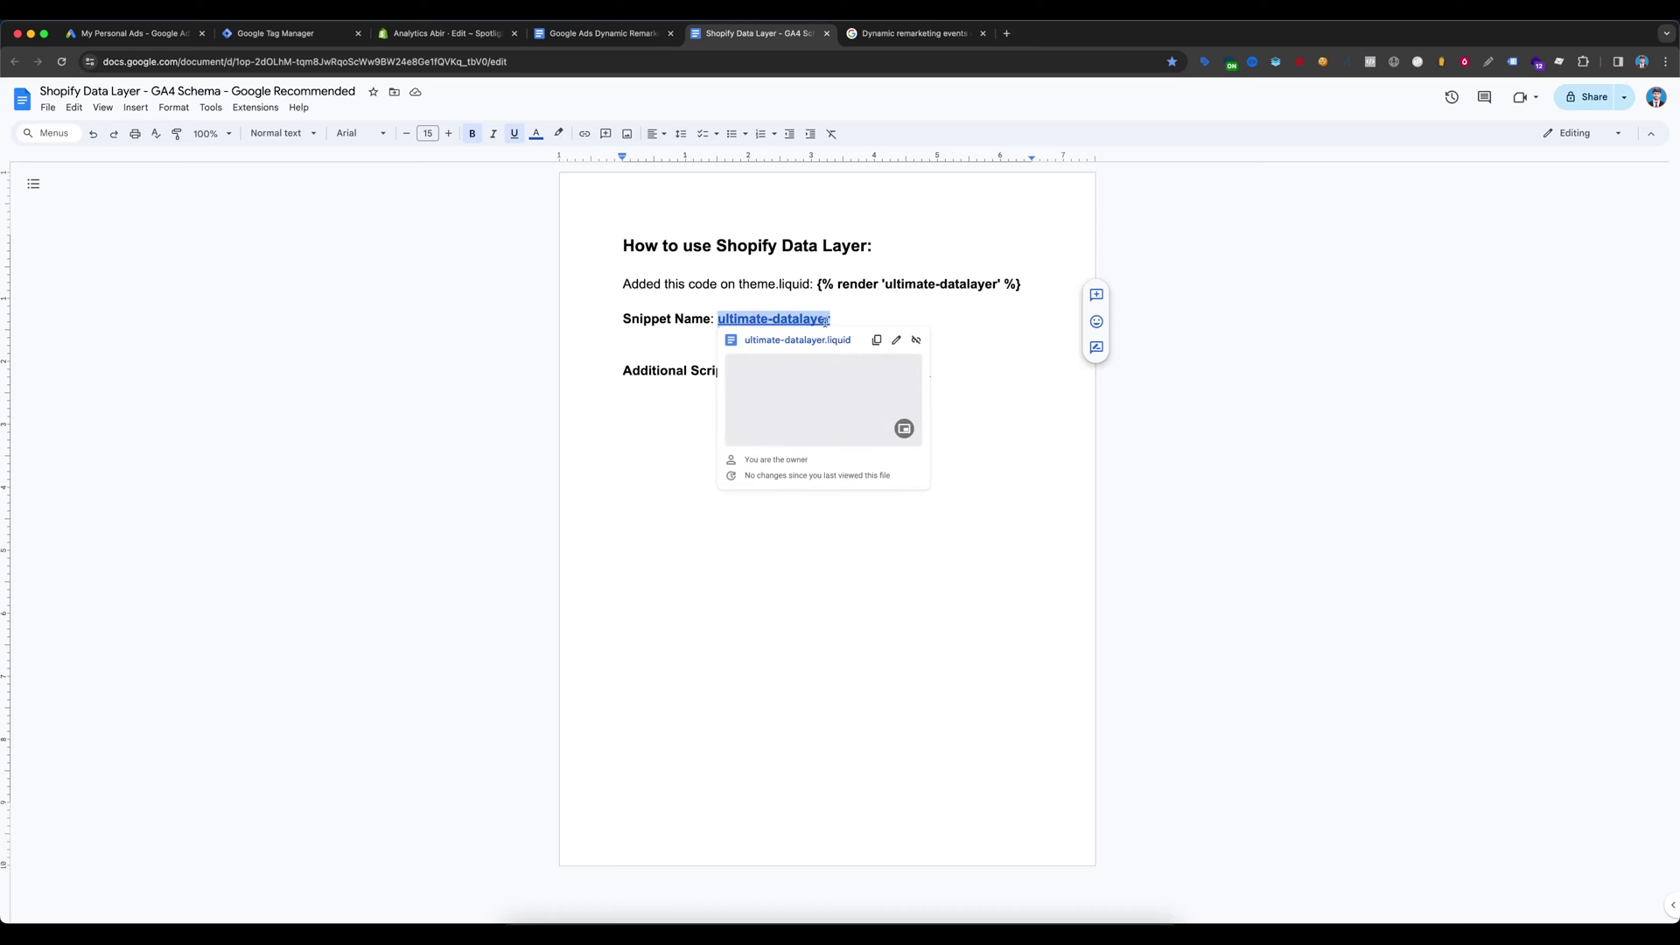
{"action": "left_click", "coordinate": [446, 33]}
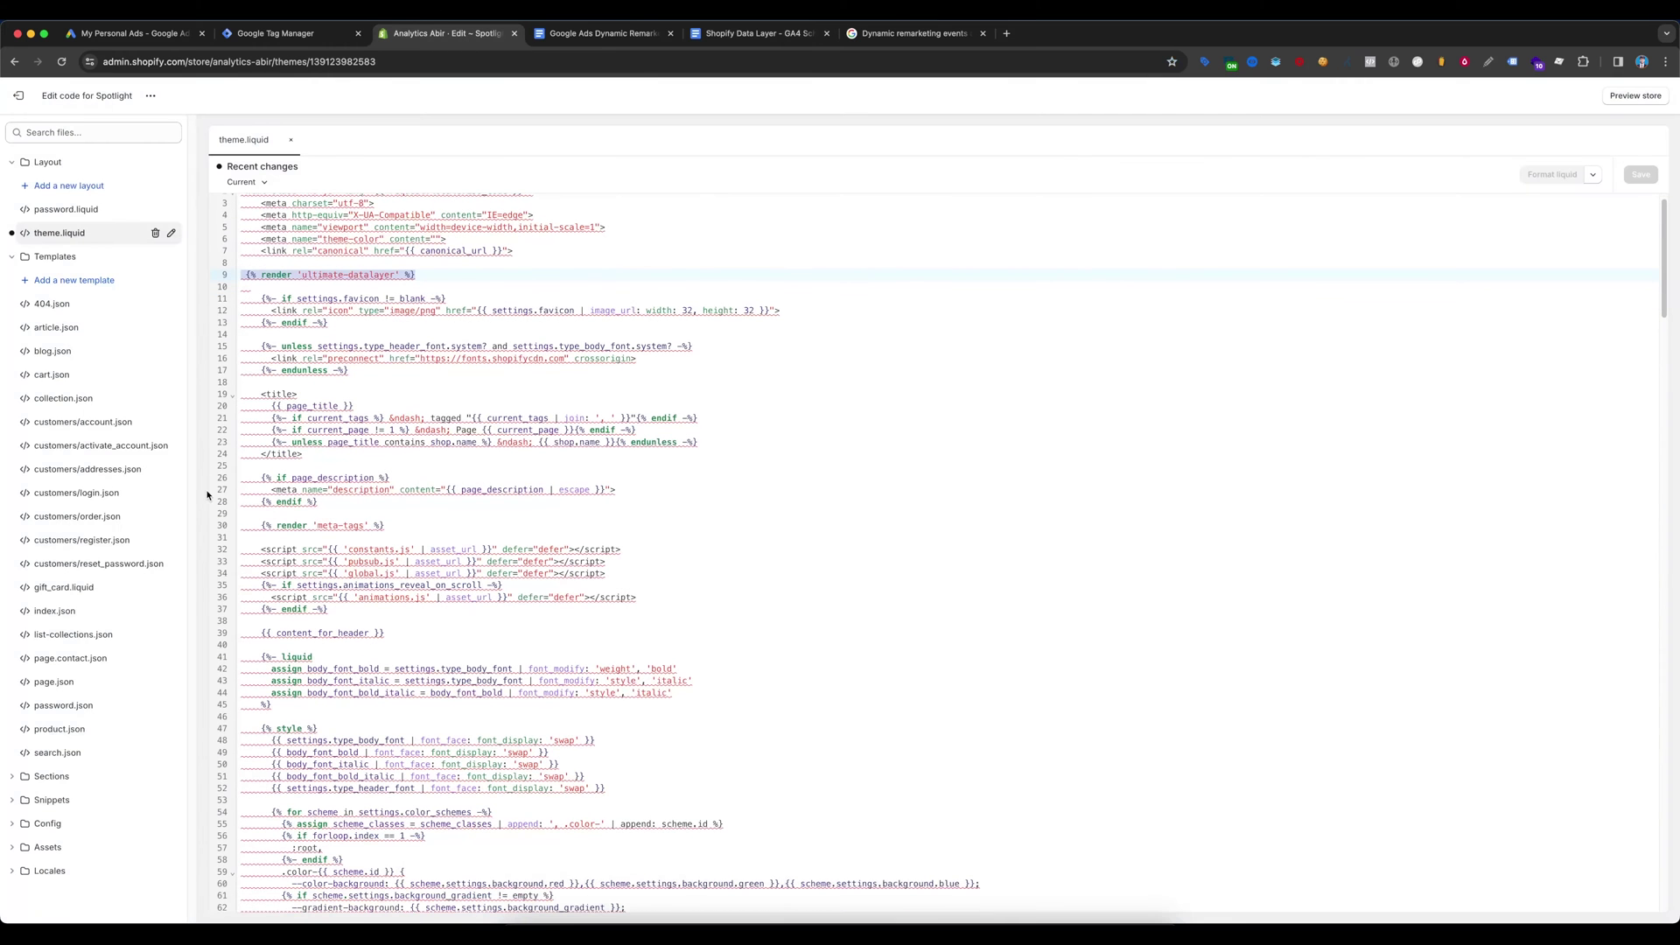
Step: Cancel adding a new snippet and open the existing ultimate-datalayer.liquid snippet instead
{"action": "left_click", "coordinate": [52, 799]}
{"action": "scroll", "coordinate": [78, 753], "scroll_direction": "down", "scroll_amount": 3}
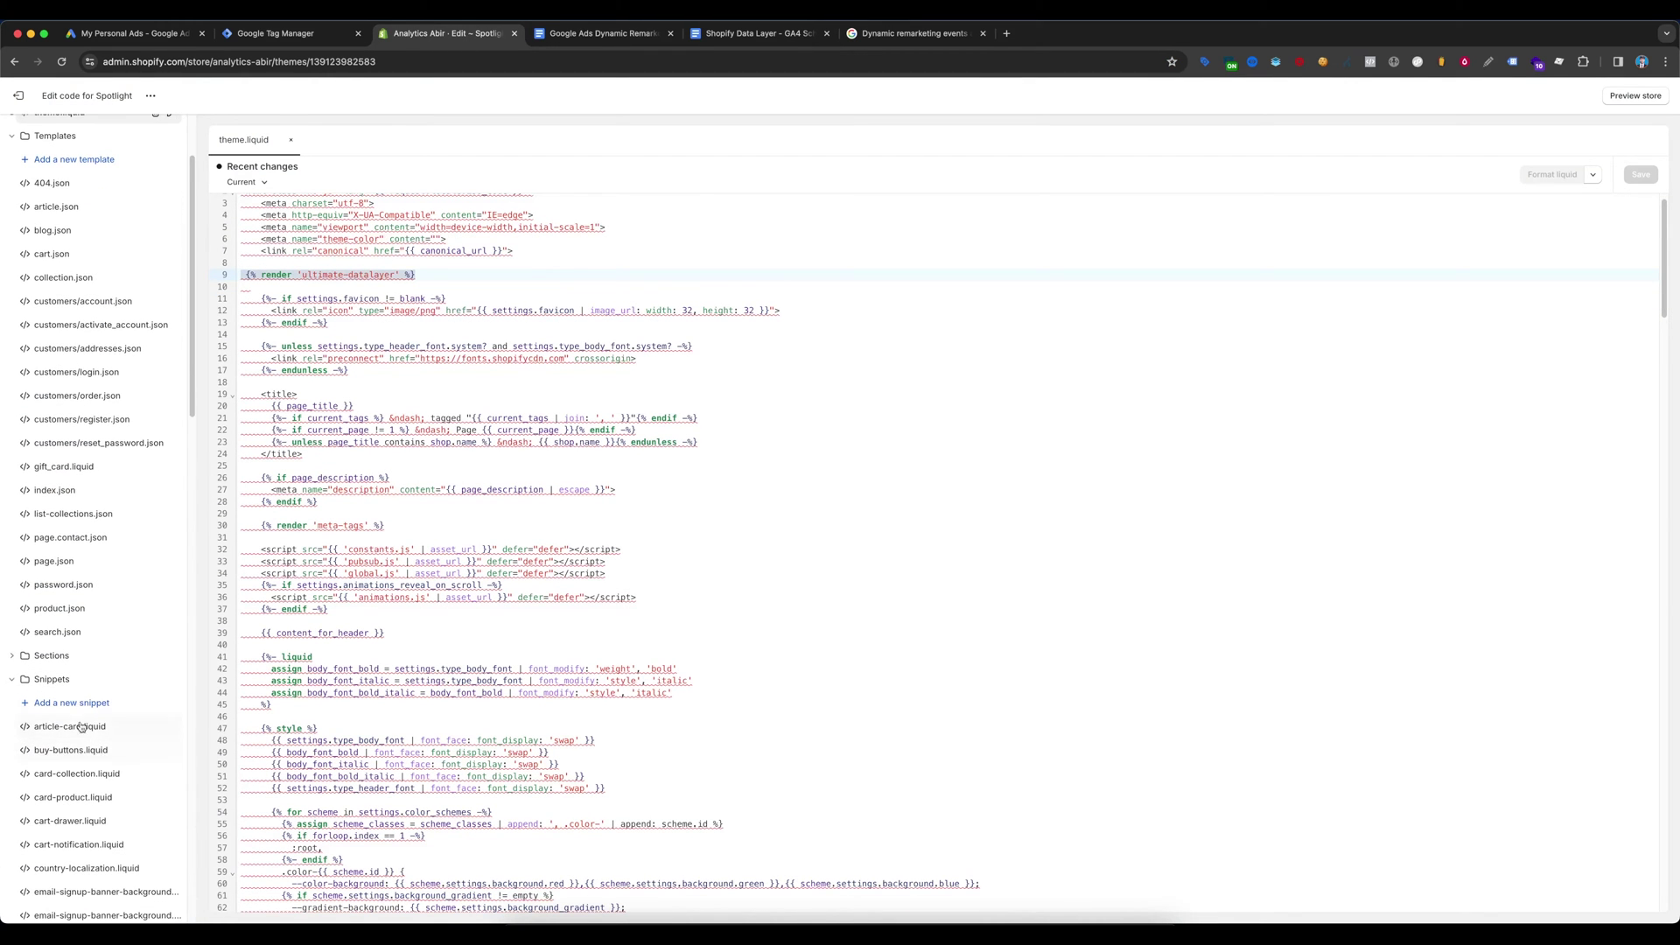
{"action": "left_click", "coordinate": [69, 704]}
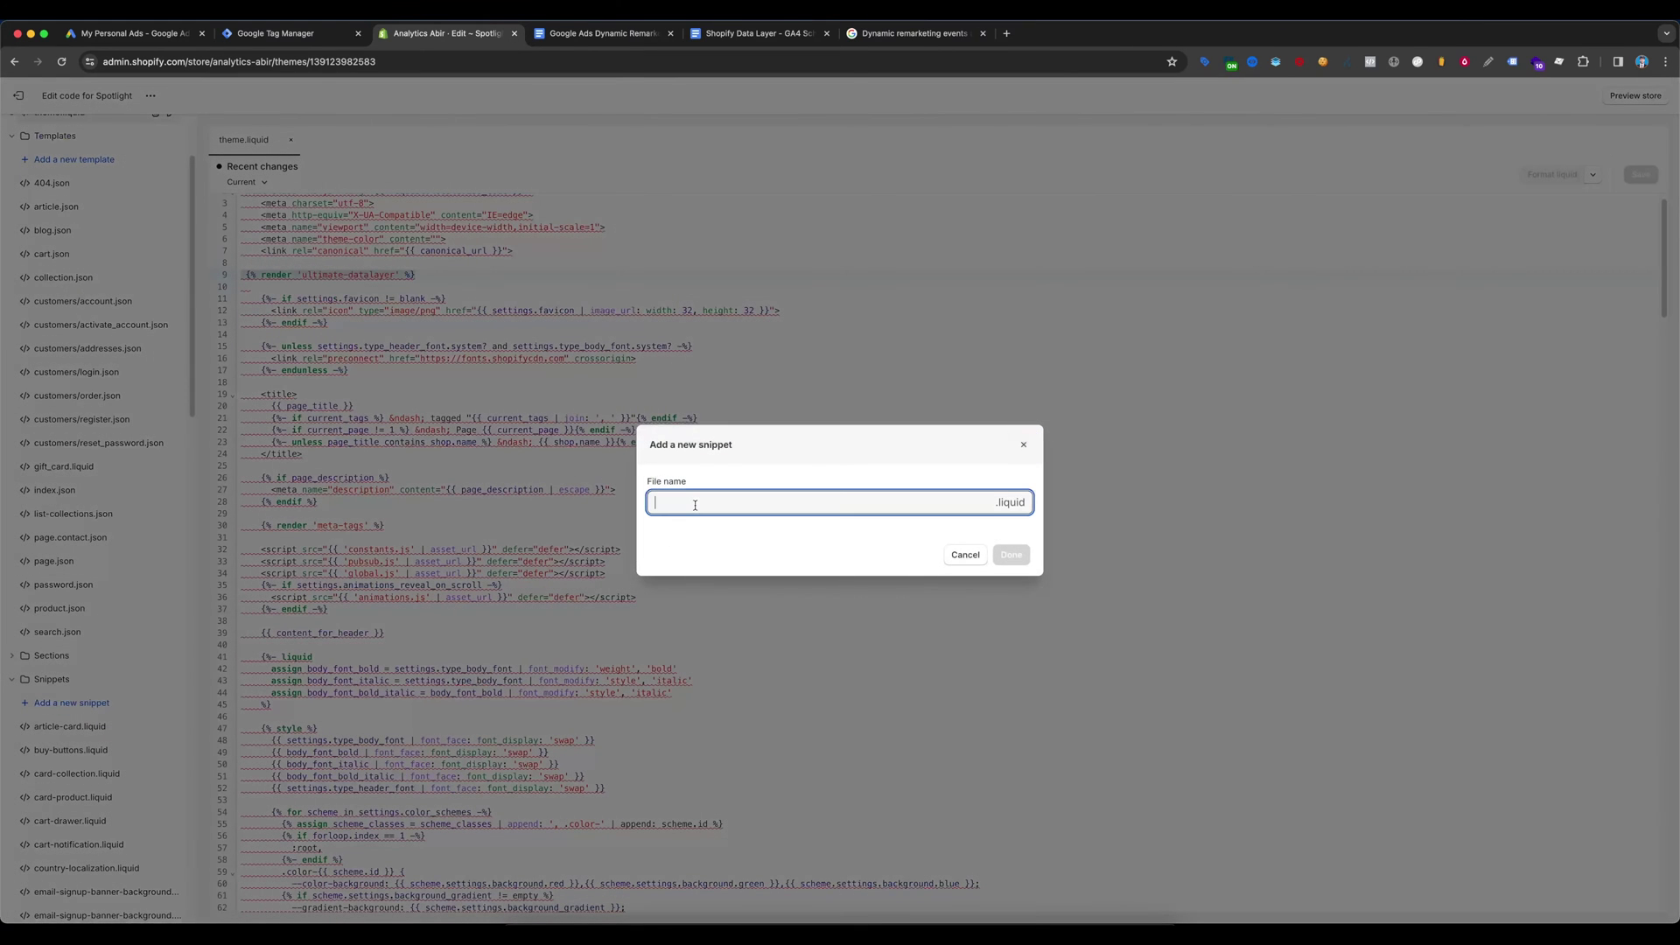
{"action": "key", "text": "super+v"}
{"action": "left_click", "coordinate": [954, 555]}
{"action": "scroll", "coordinate": [101, 691], "scroll_direction": "down", "scroll_amount": 13}
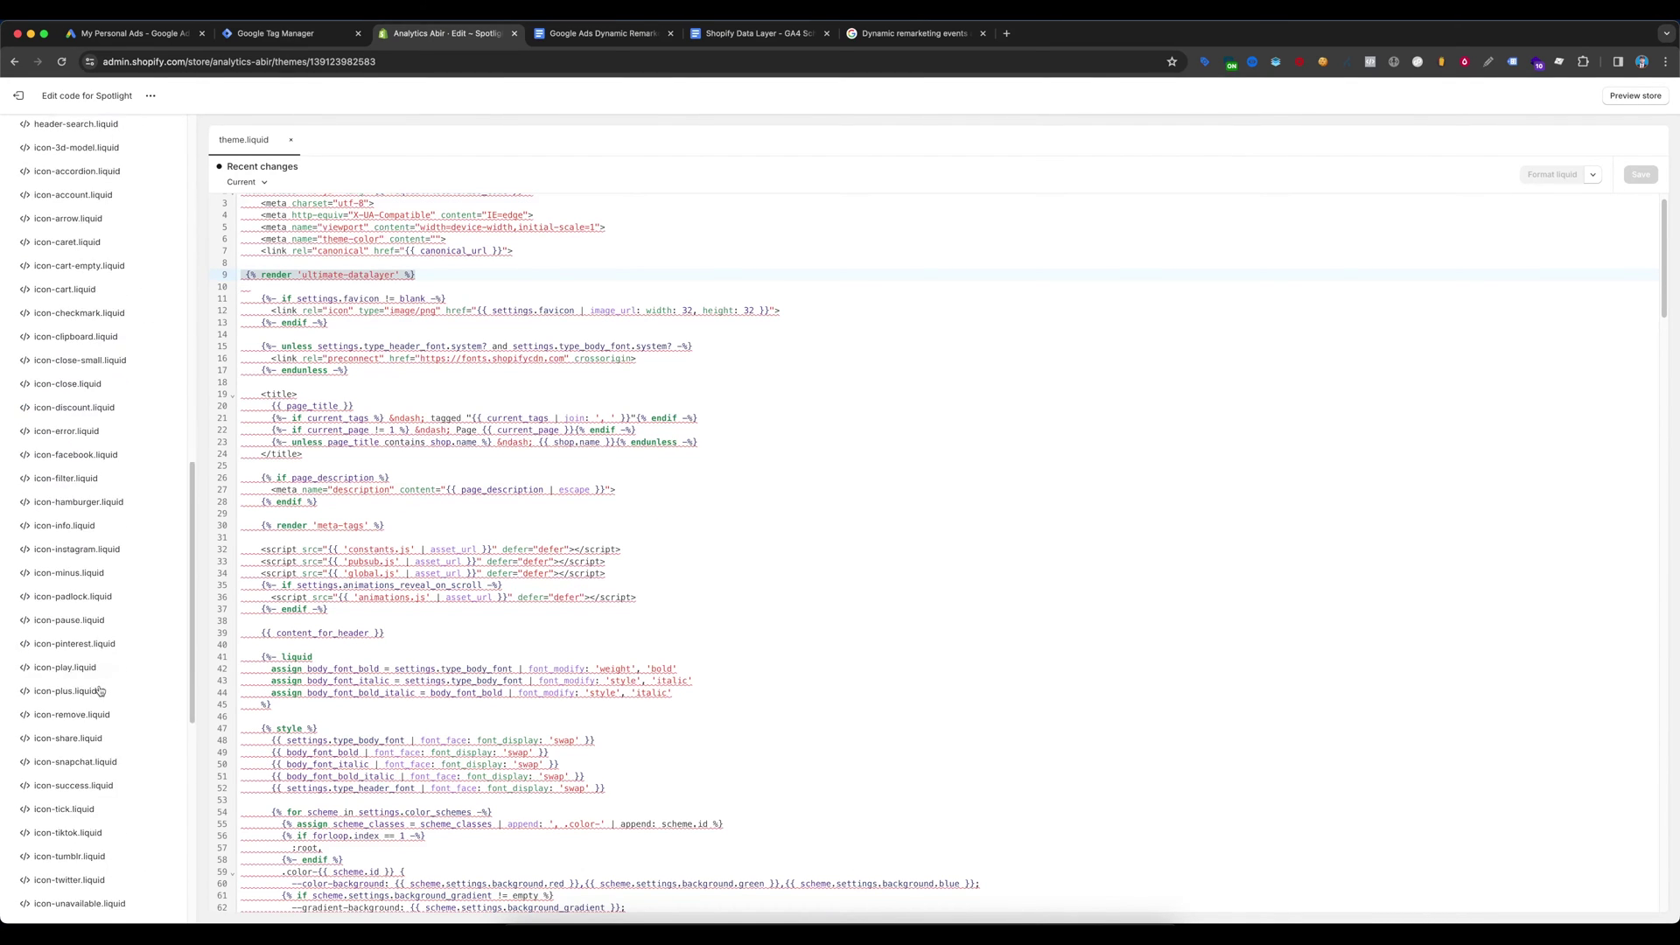
{"action": "scroll", "coordinate": [101, 690], "scroll_direction": "down", "scroll_amount": 5}
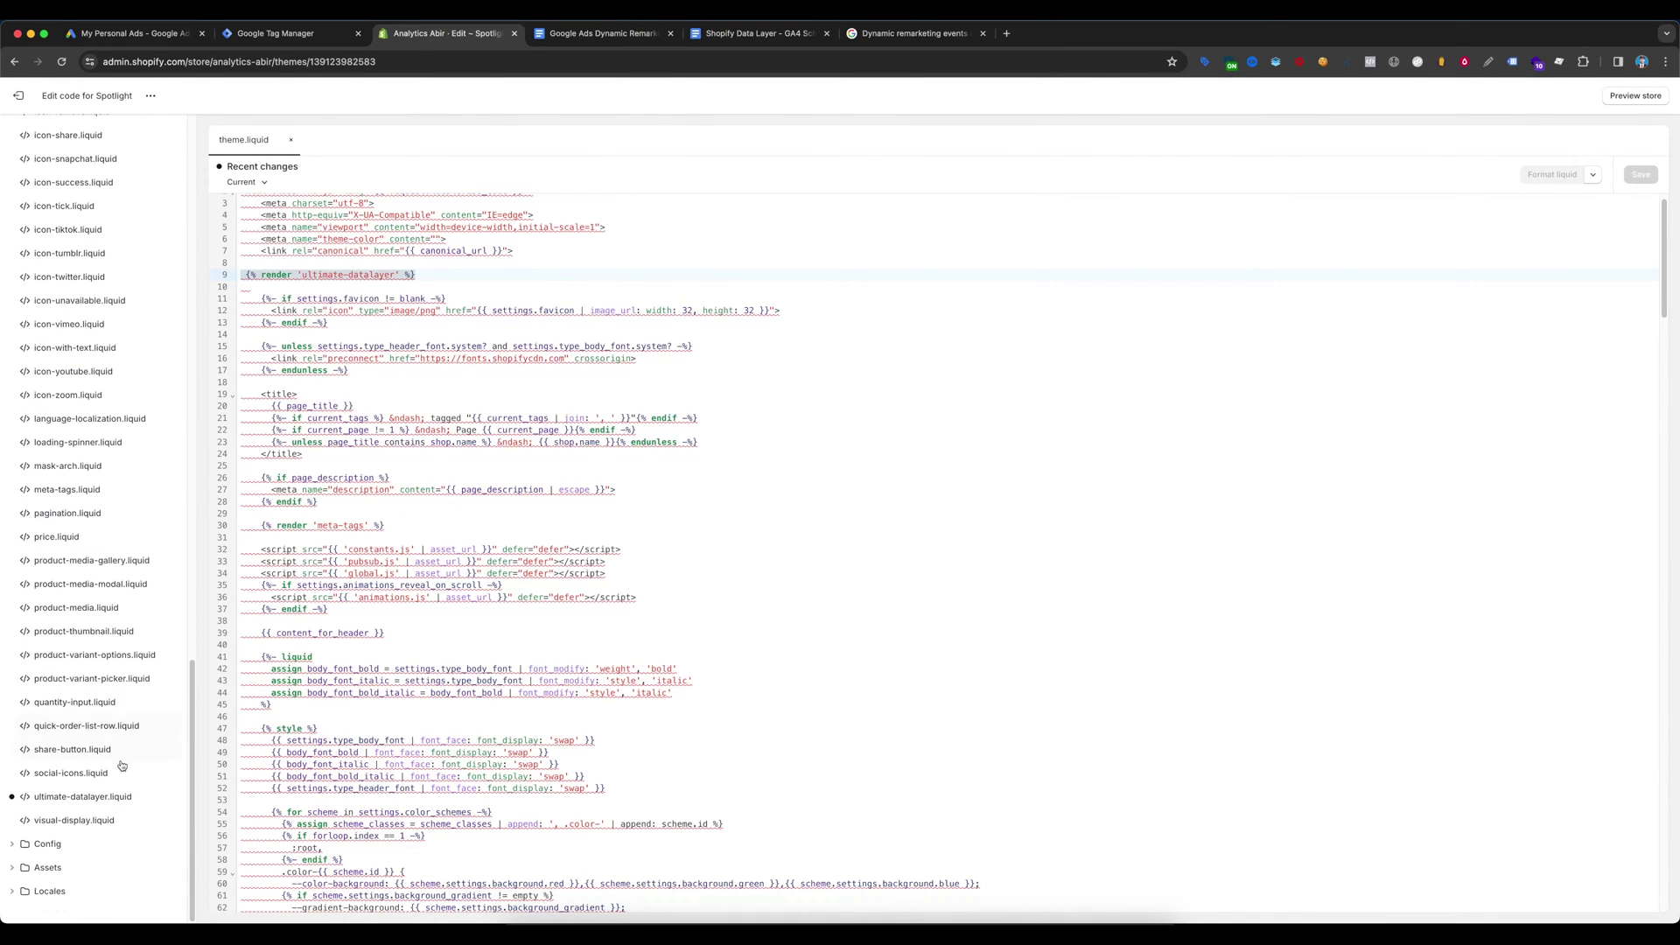
{"action": "left_click", "coordinate": [87, 794]}
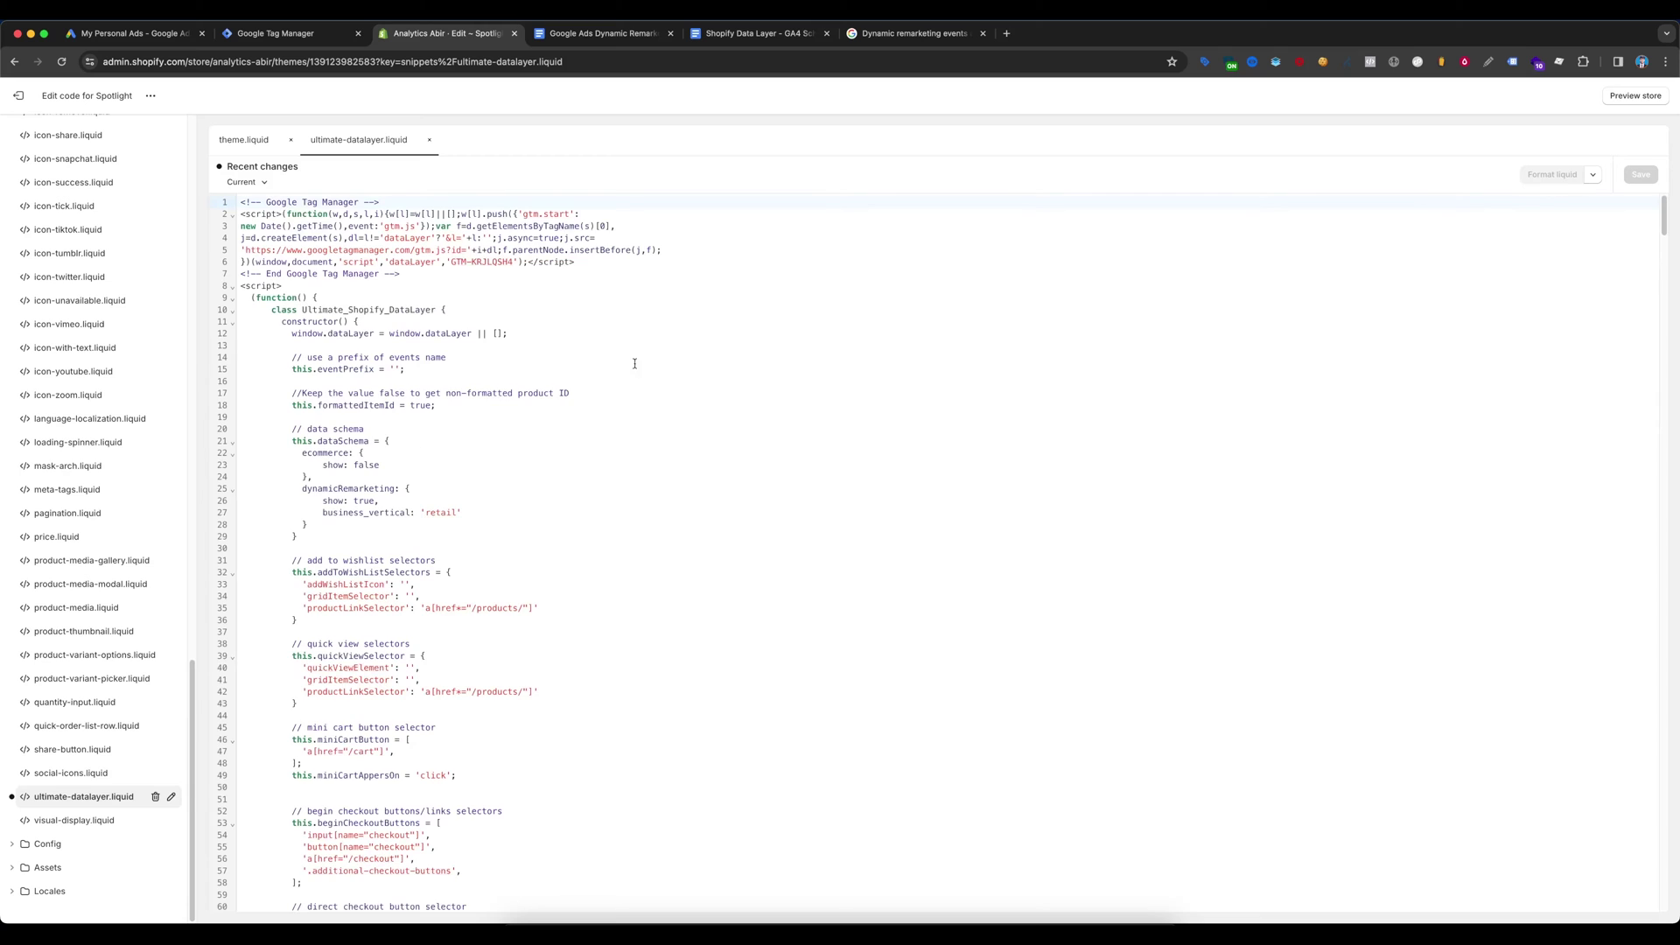
Step: From the Shopify Data Layer guide, open the linked ultimate-datalayer.liquid document
{"action": "left_click", "coordinate": [734, 35]}
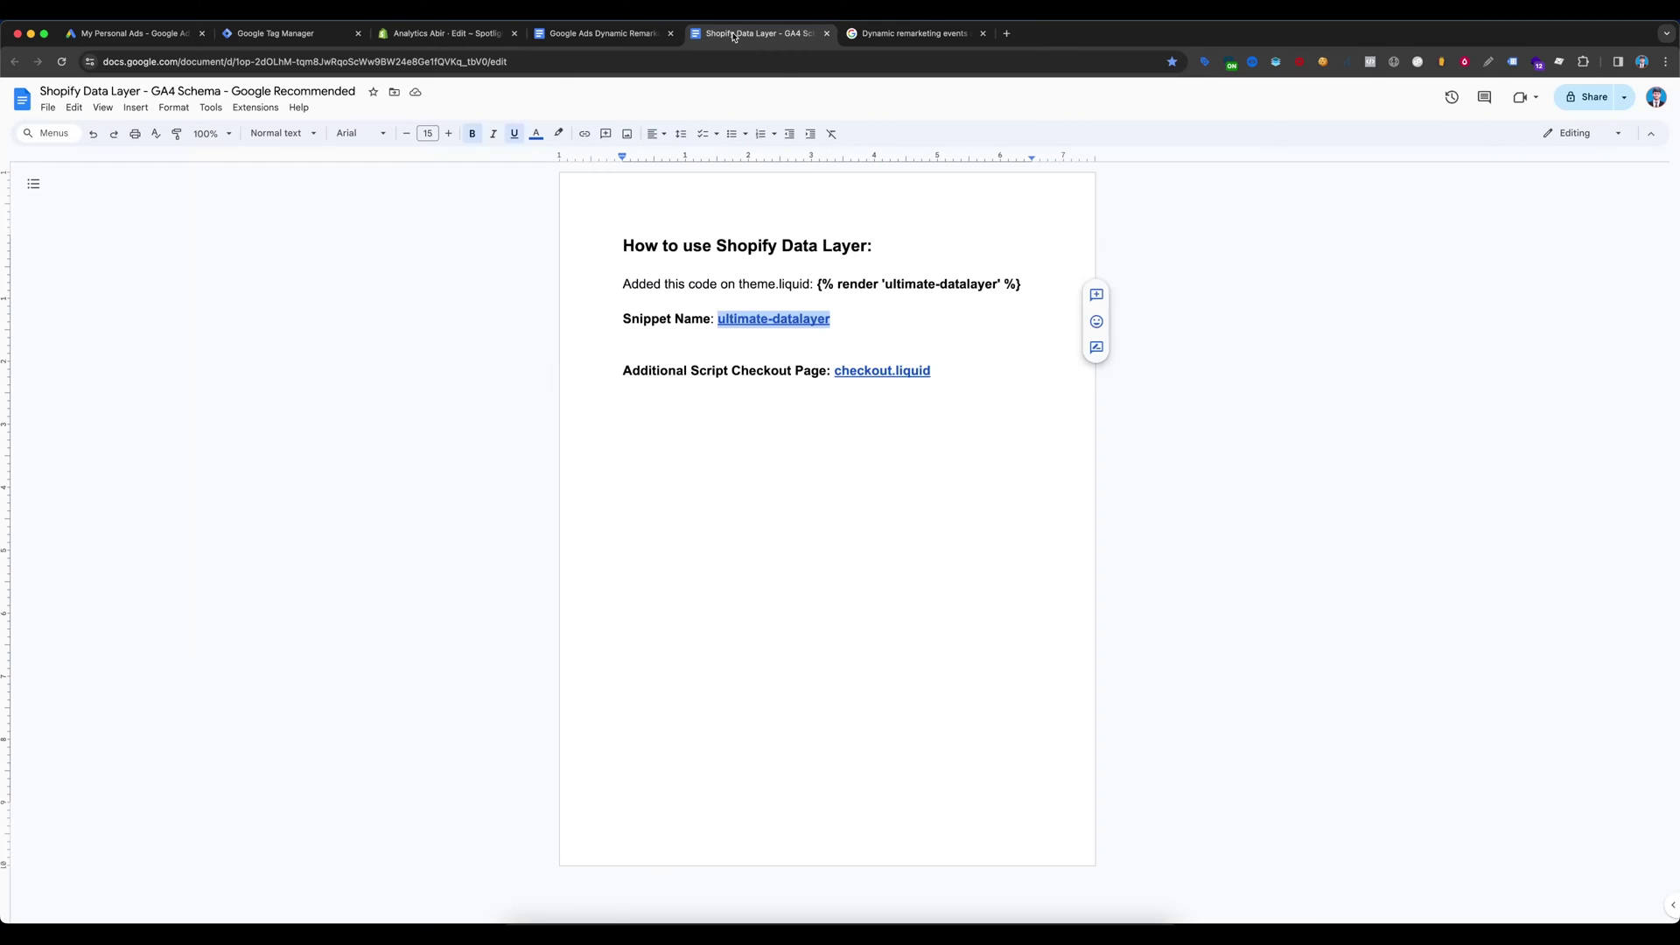
{"action": "left_click", "coordinate": [794, 370]}
{"action": "left_click", "coordinate": [804, 319]}
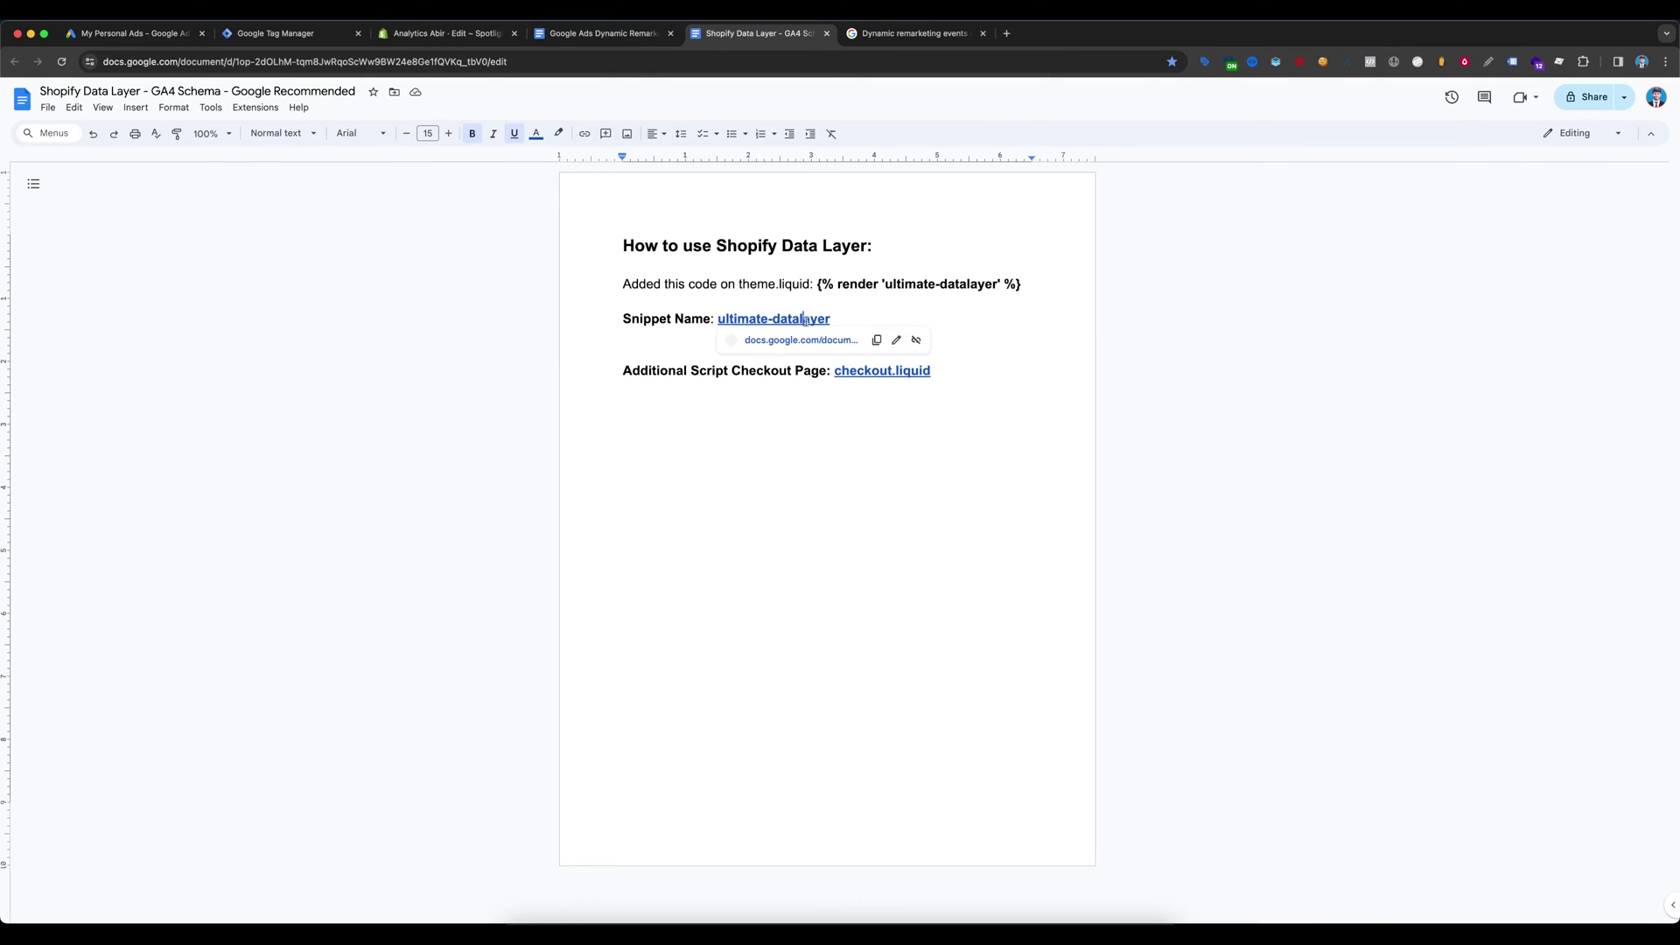
{"action": "left_click", "coordinate": [796, 342]}
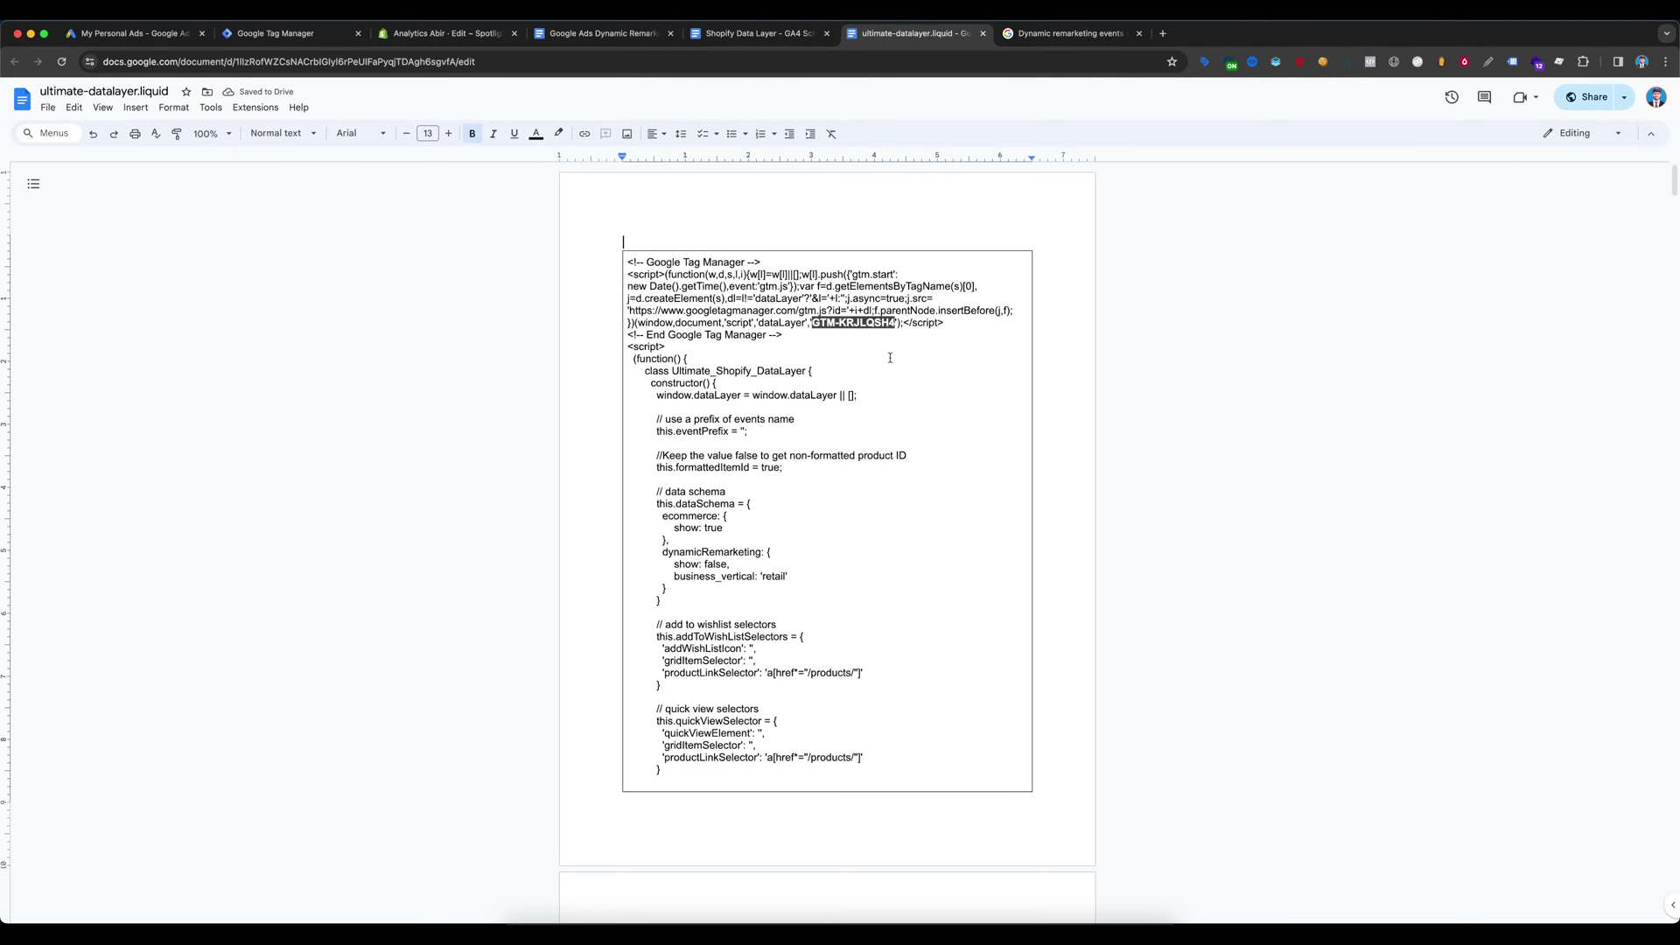
Step: Scroll through the ultimate-datalayer.liquid code and copy the entire code block
{"action": "scroll", "coordinate": [1192, 461], "scroll_direction": "down", "scroll_amount": 12}
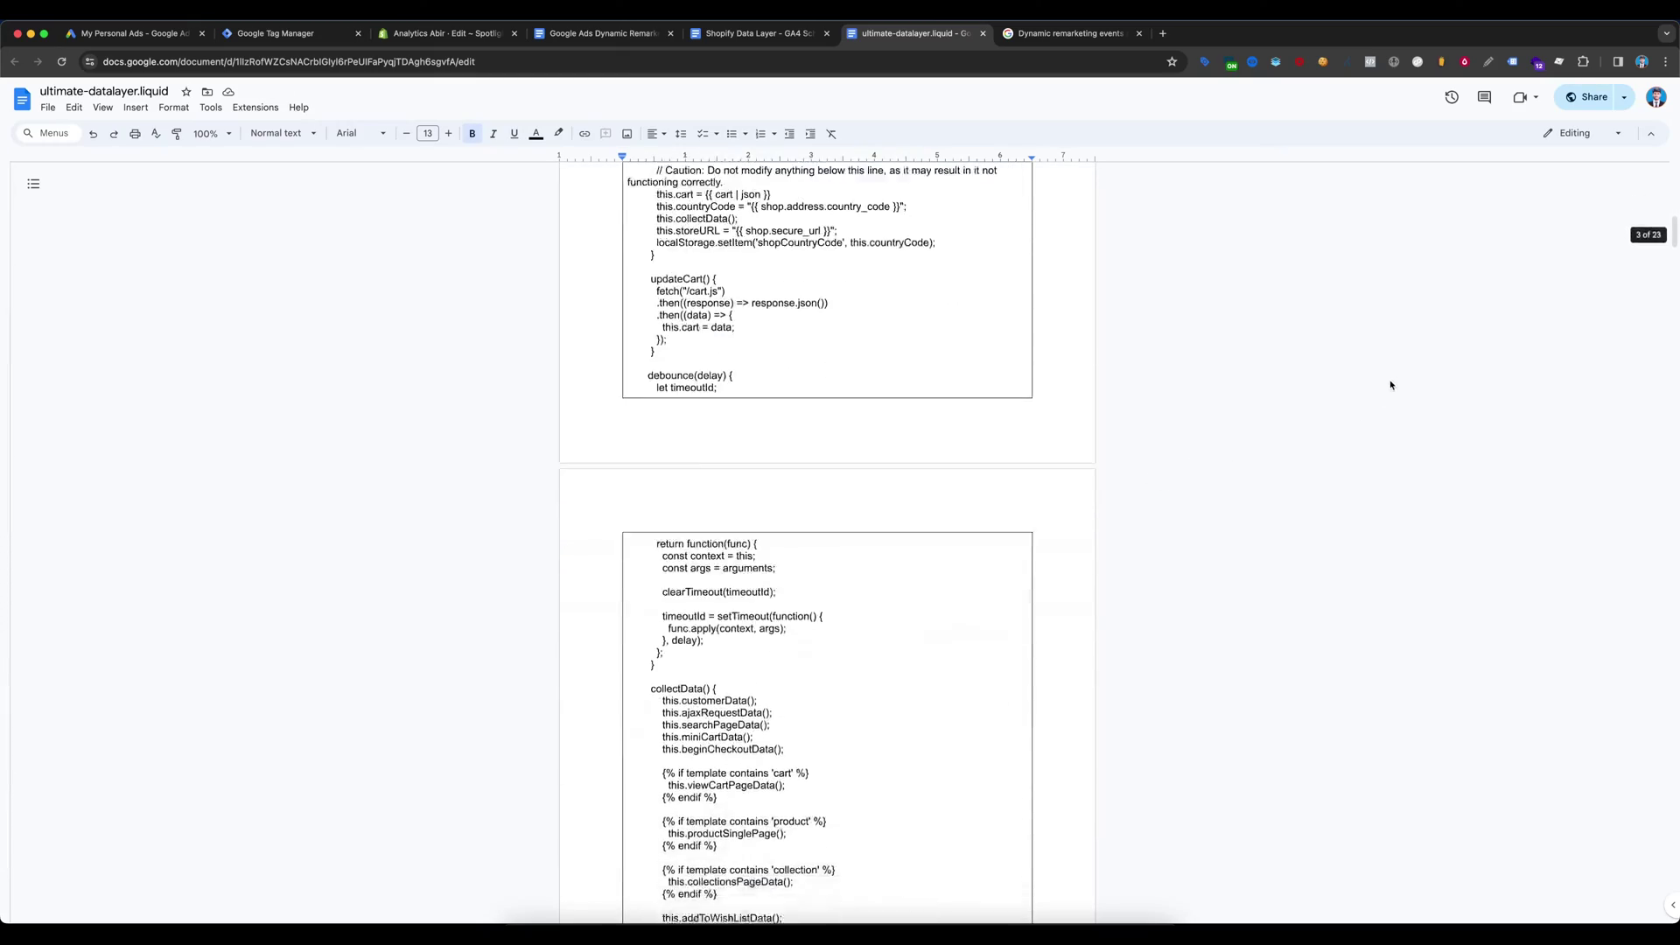
{"action": "scroll", "coordinate": [1391, 385], "scroll_direction": "down", "scroll_amount": 20}
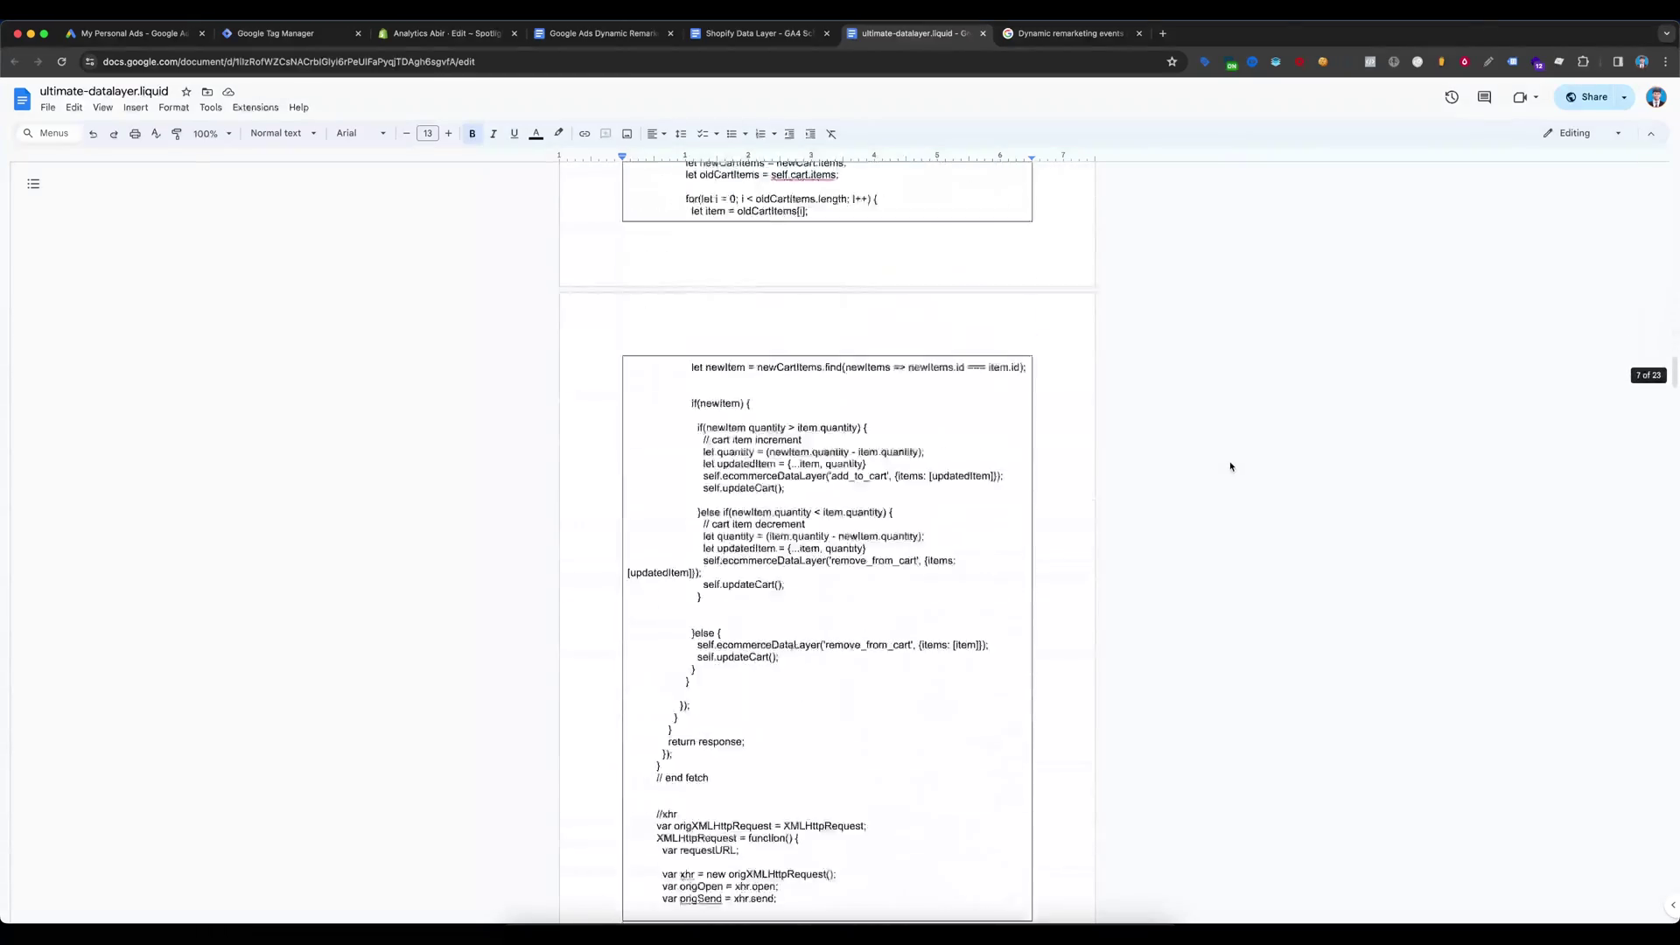
{"action": "scroll", "coordinate": [1230, 466], "scroll_direction": "down", "scroll_amount": 15}
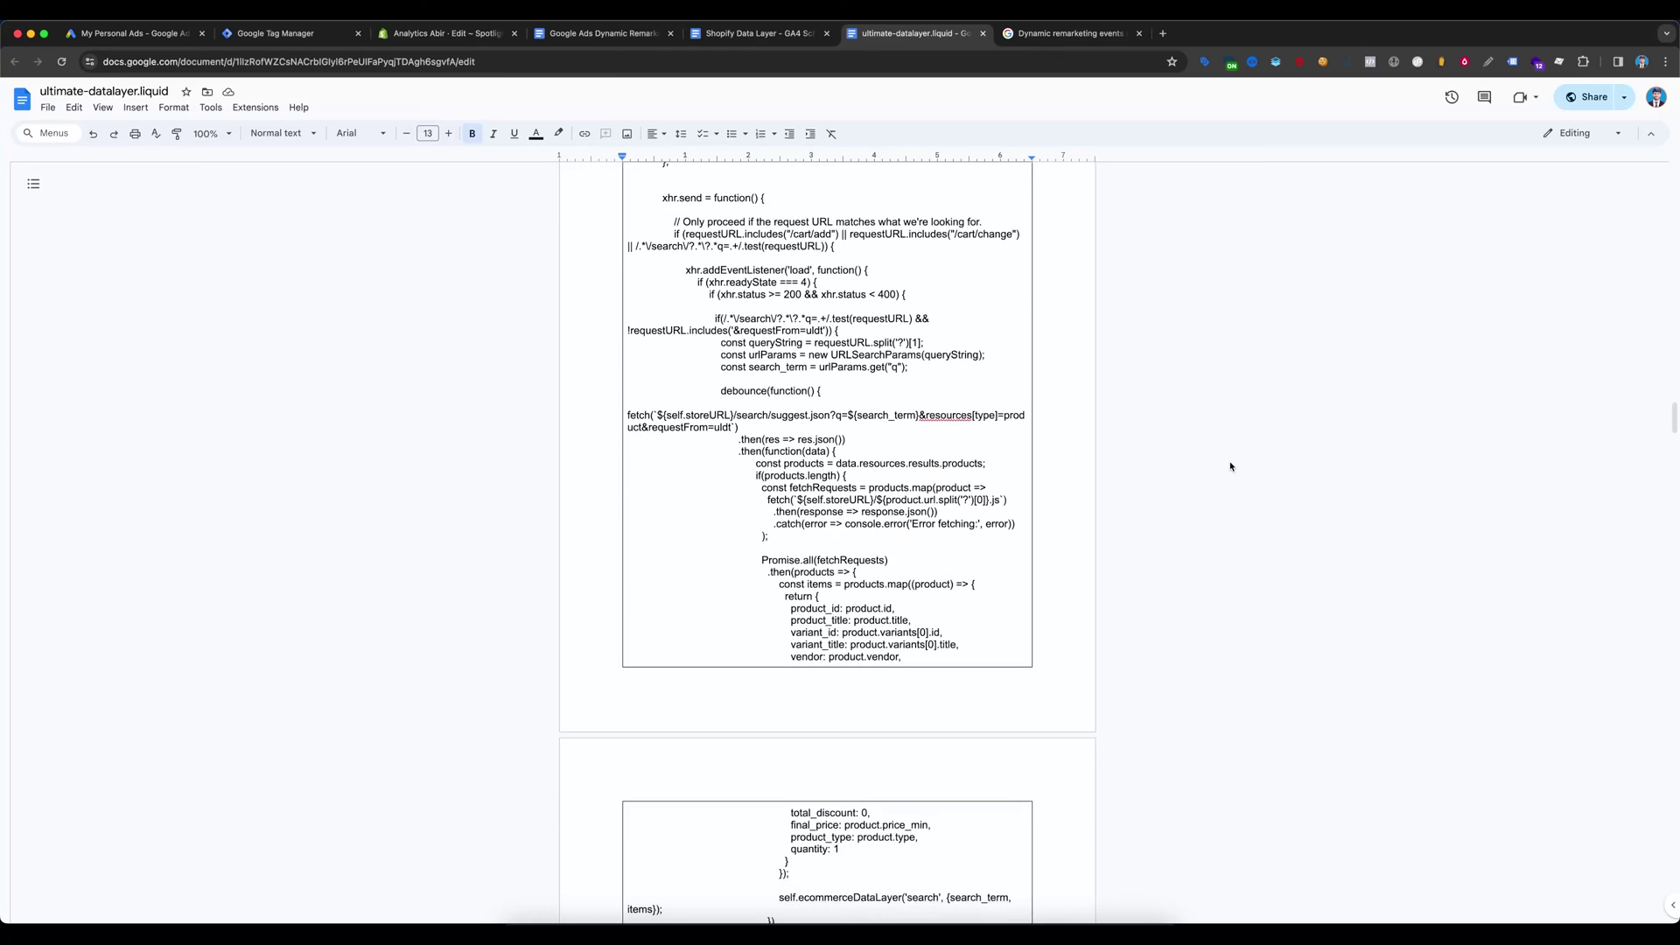
{"action": "scroll", "coordinate": [1231, 466], "scroll_direction": "down", "scroll_amount": 15}
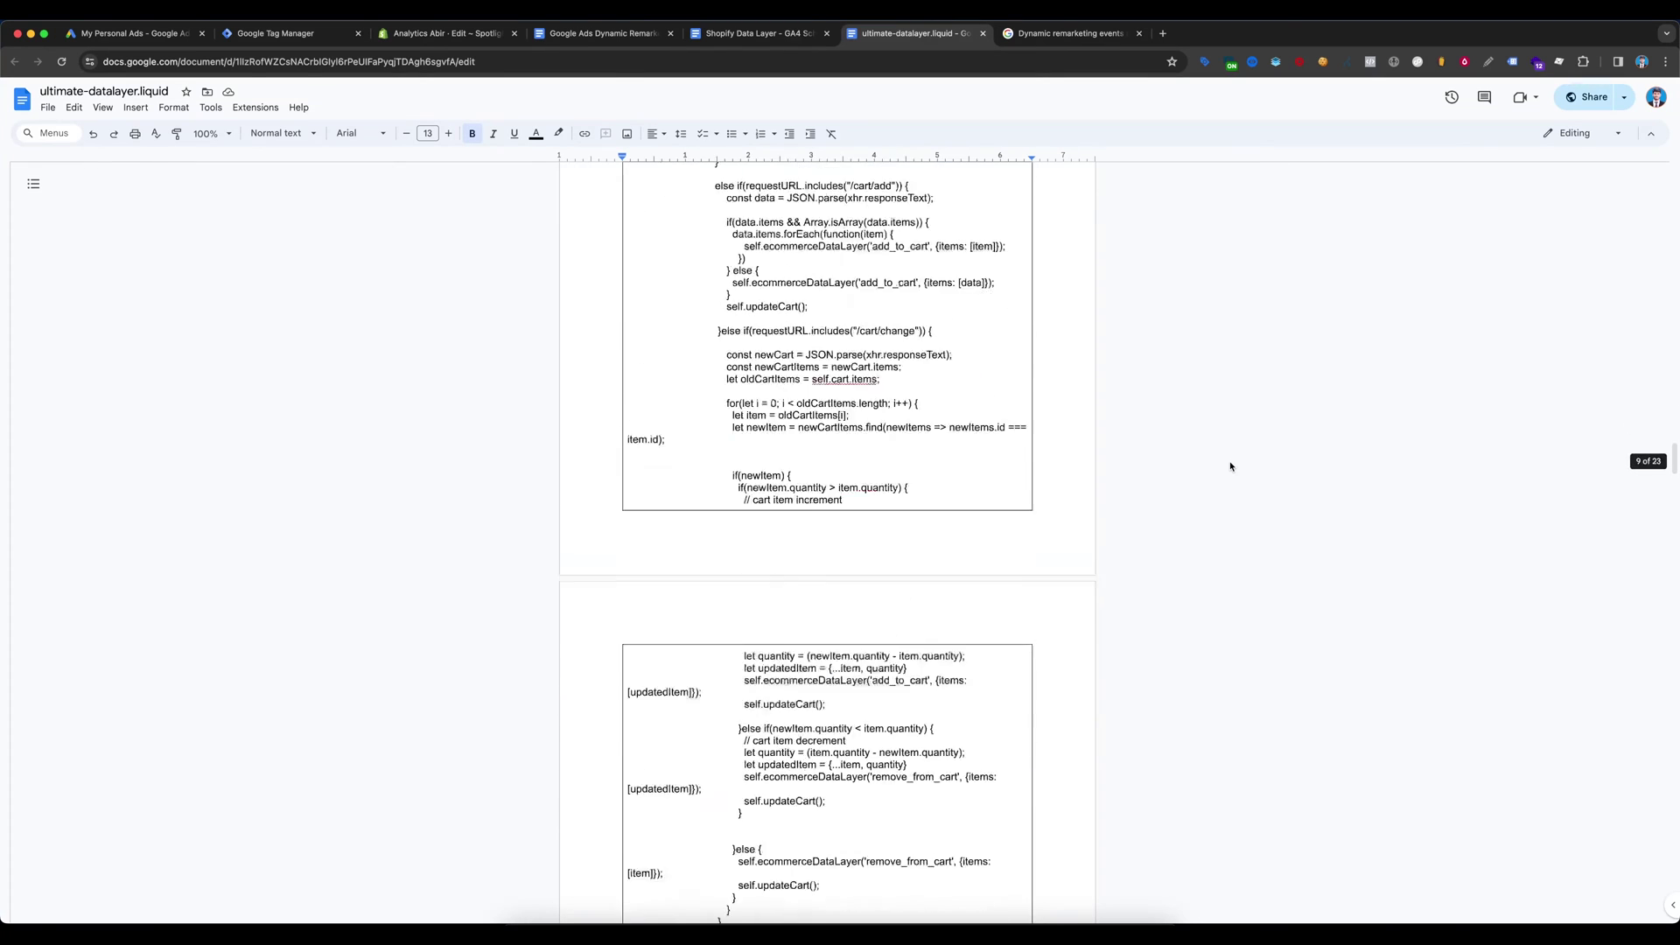
{"action": "scroll", "coordinate": [1230, 466], "scroll_direction": "down", "scroll_amount": 10}
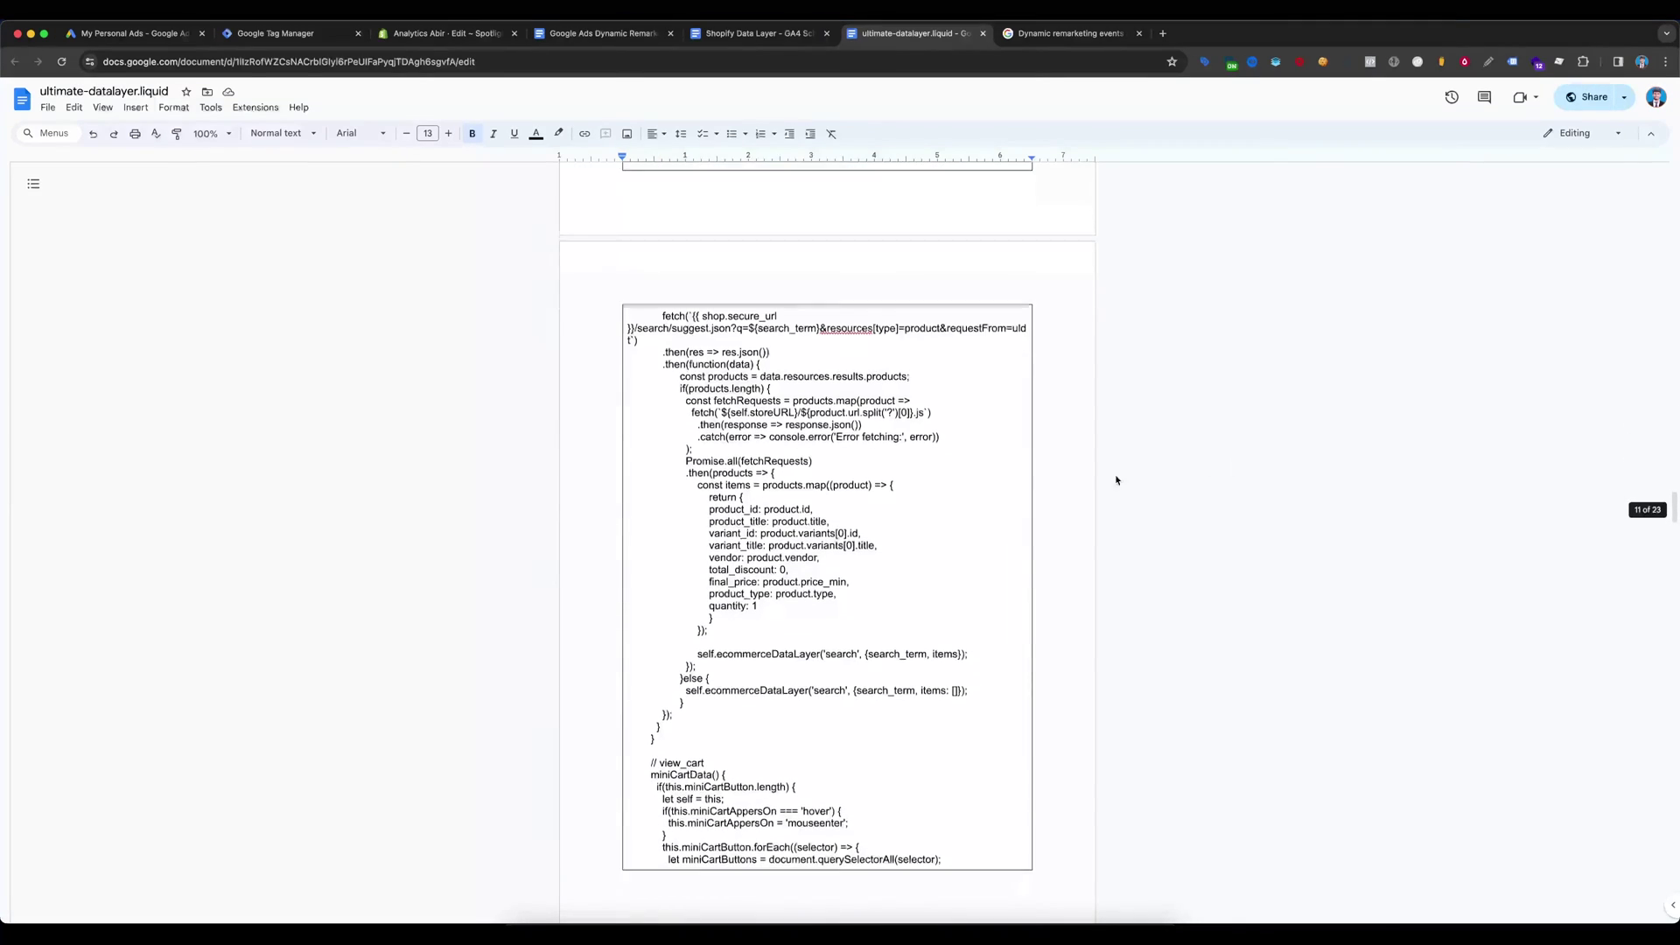
{"action": "left_click", "coordinate": [946, 494]}
{"action": "key", "text": "ctrl+a"}
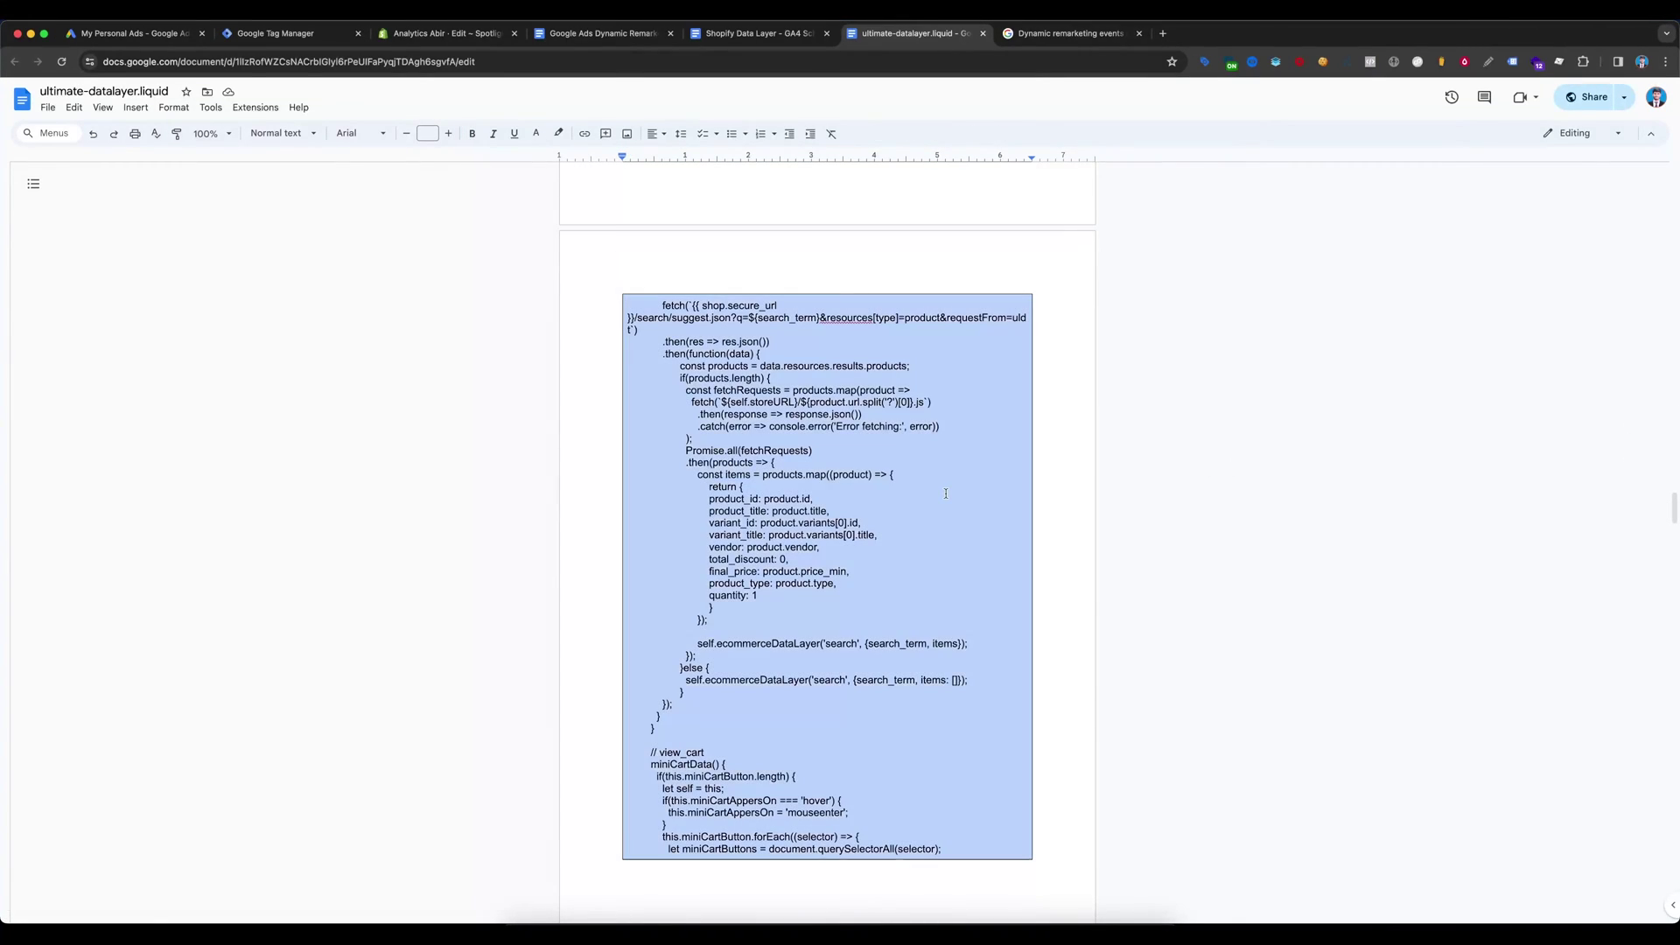
{"action": "left_click", "coordinate": [447, 33]}
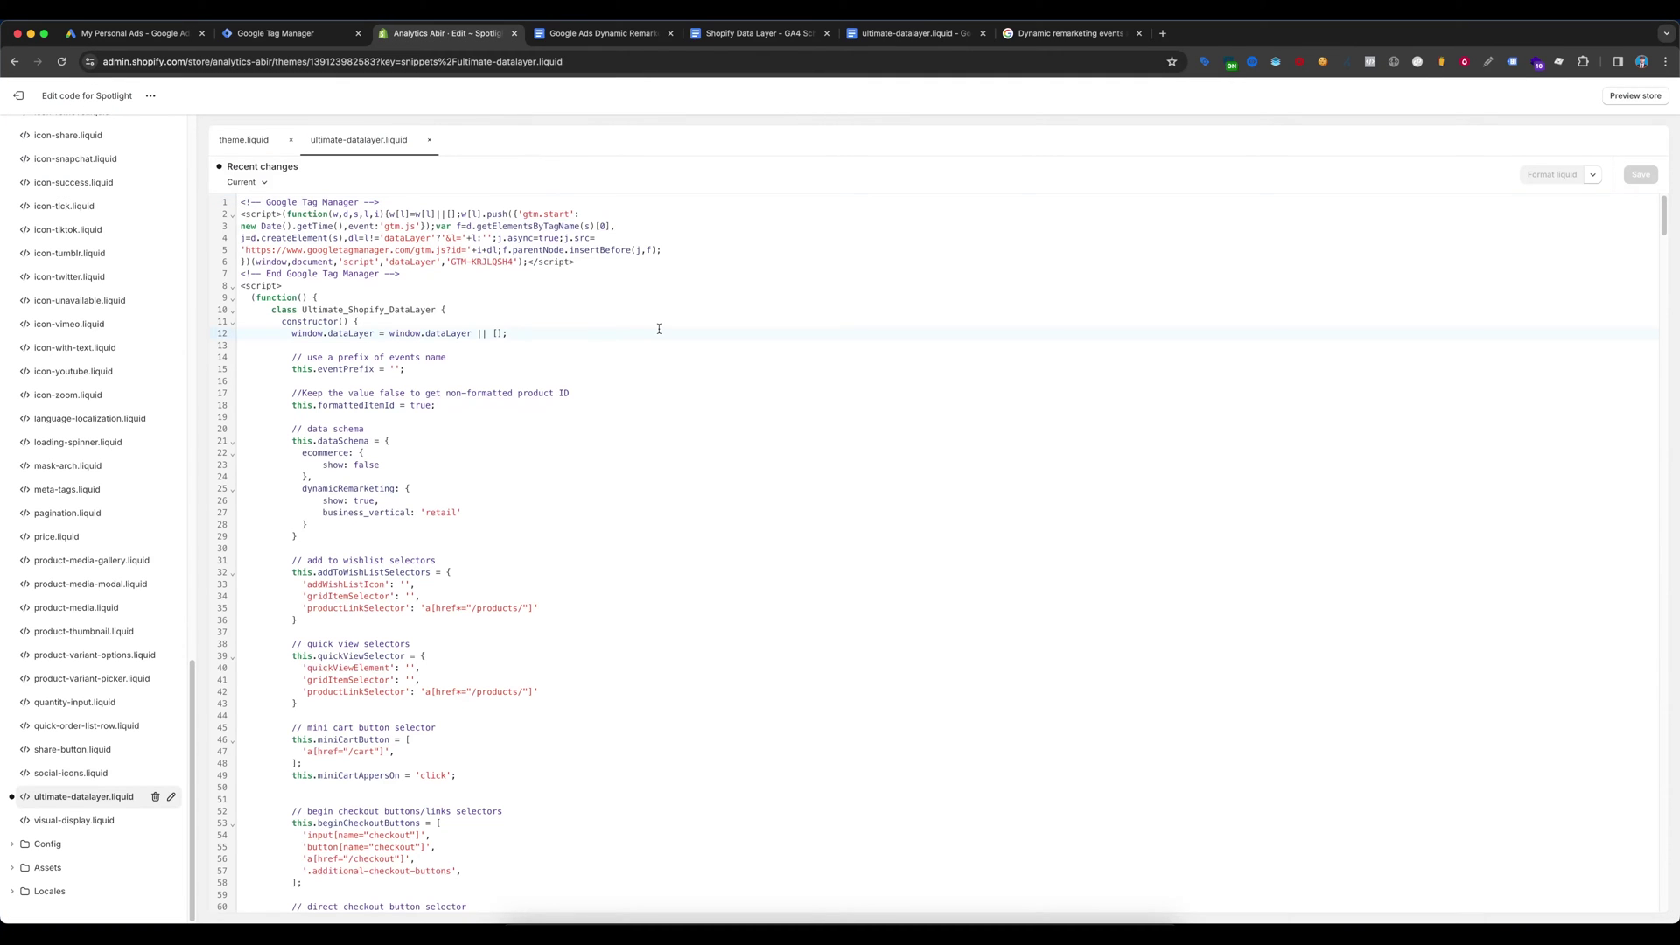
Step: Replace the contents of ultimate-datalayer.liquid with the copied data layer code and save
{"action": "key", "text": "ctrl+a"}
{"action": "key", "text": "ctrl+v"}
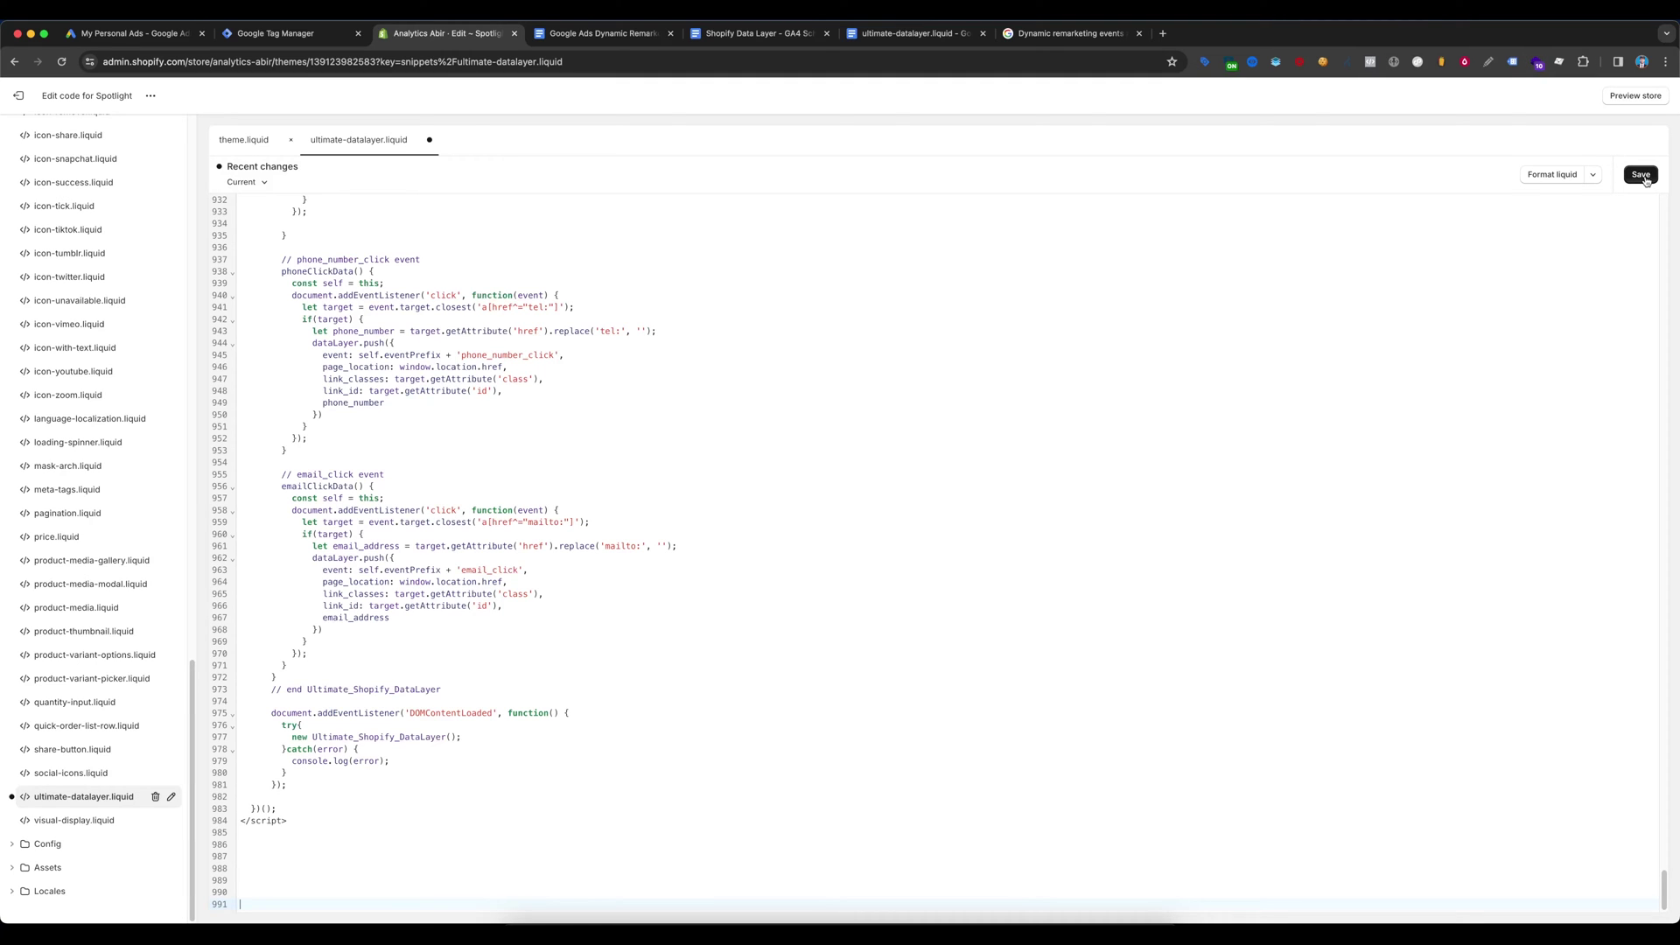
{"action": "key", "text": "super+s"}
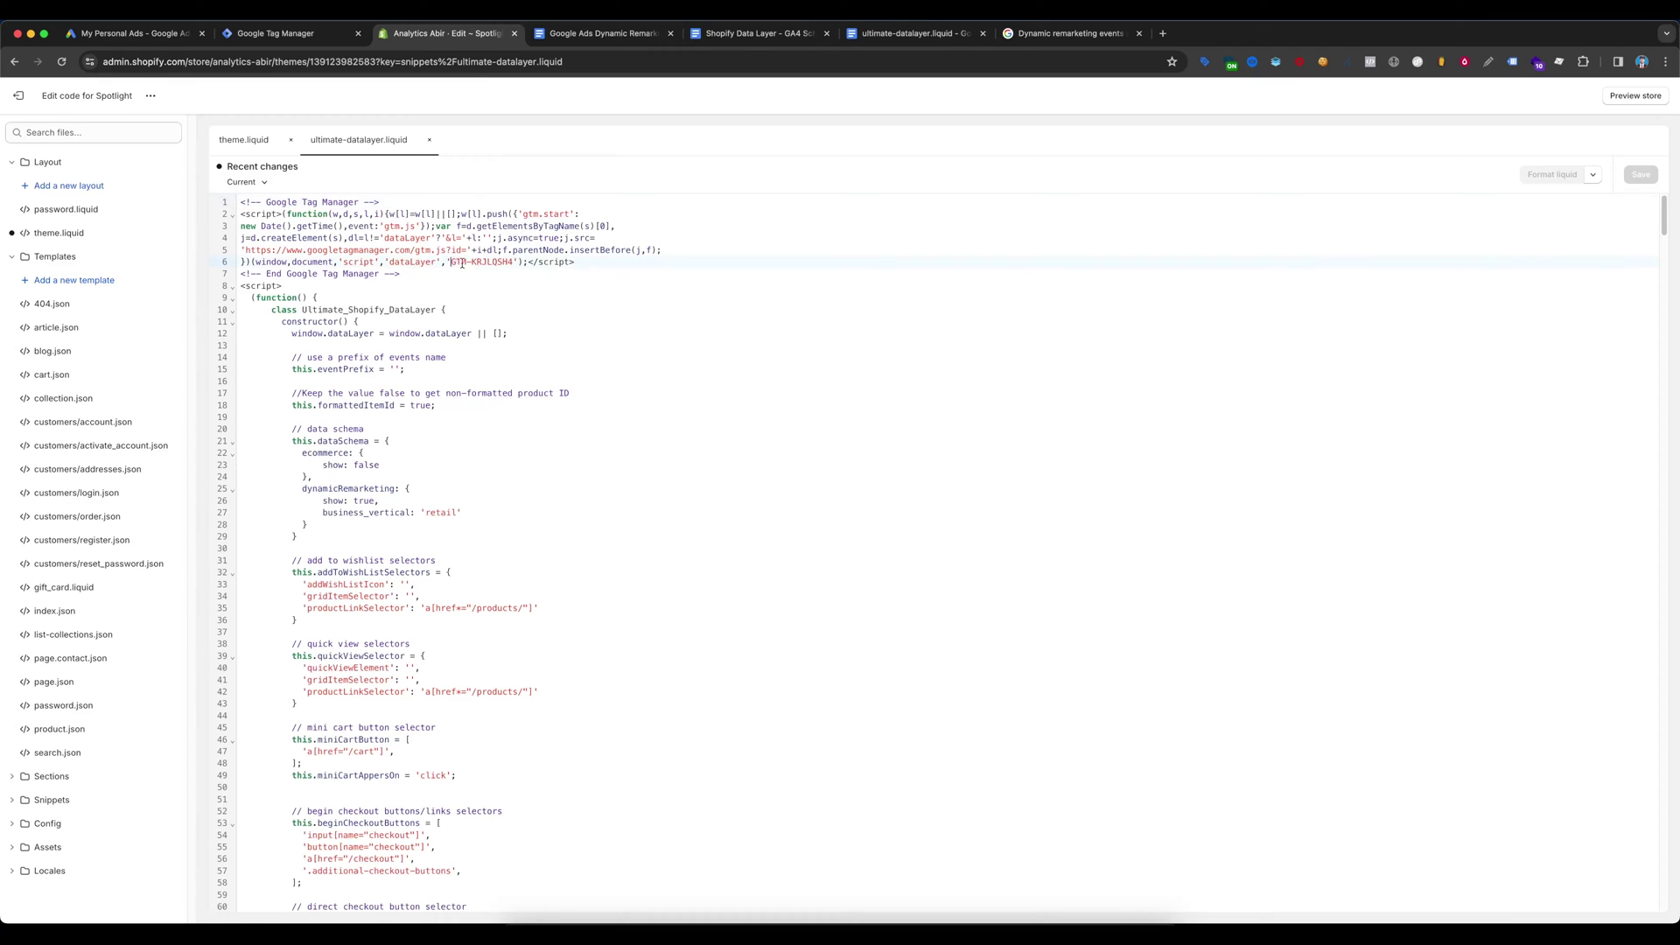
Step: Confirm the GTM container ID on line 6 matches Tag Manager, then leave the code editor
{"action": "left_click_drag", "start_coordinate": [462, 263], "coordinate": [512, 262]}
{"action": "left_click", "coordinate": [275, 34]}
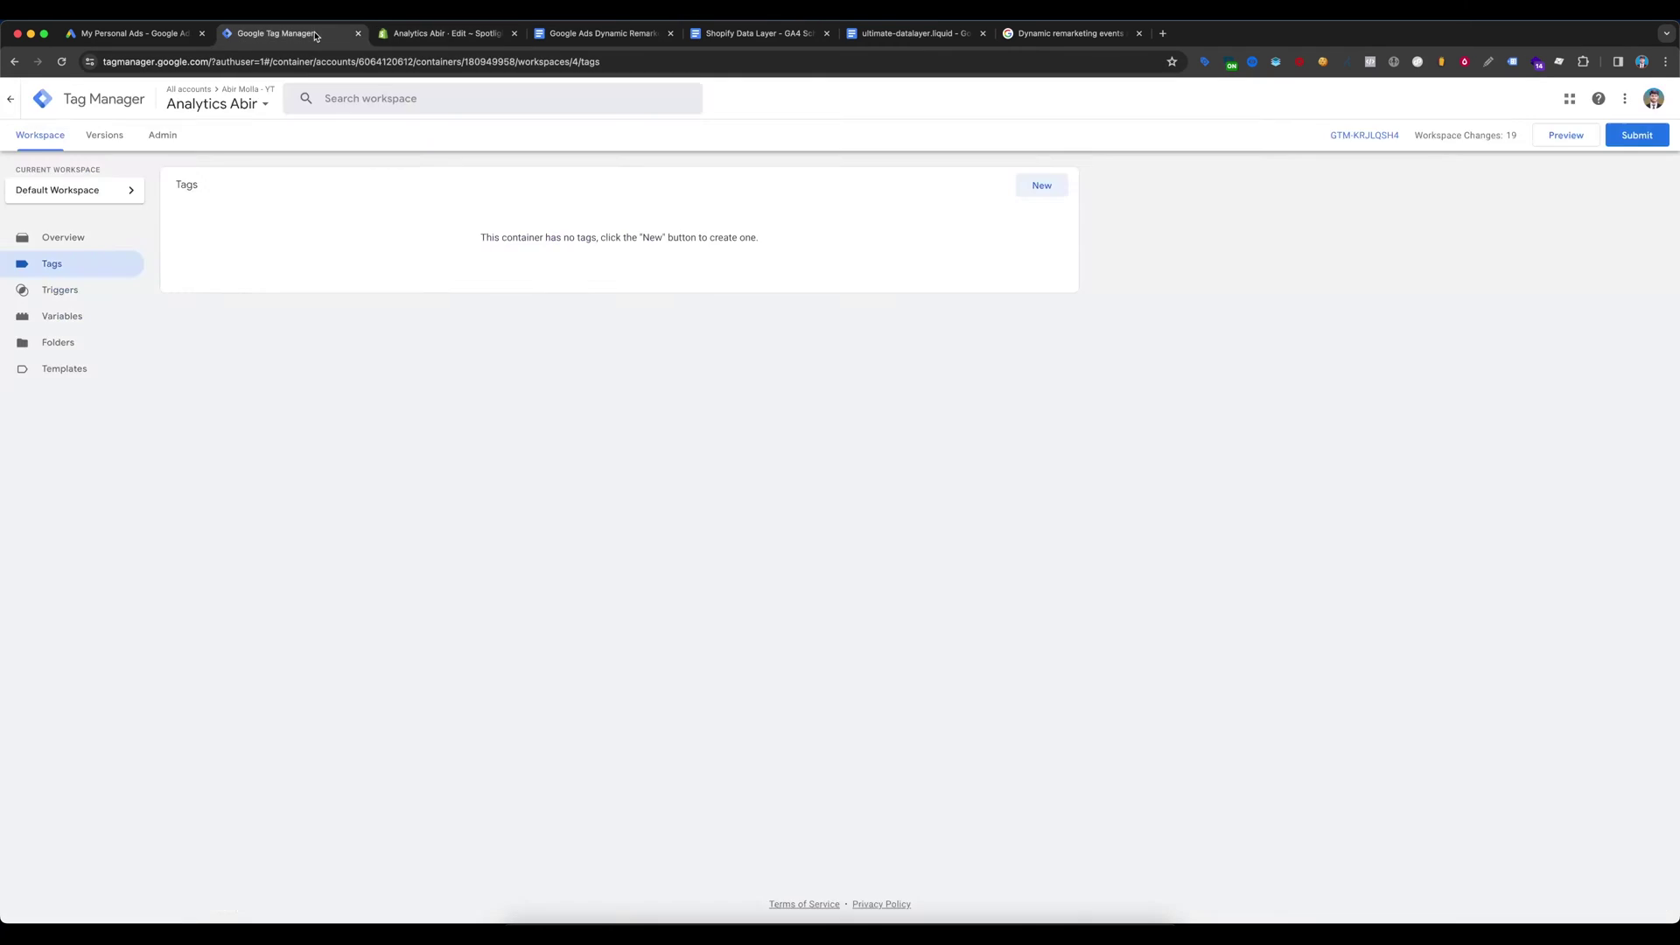
{"action": "left_click", "coordinate": [442, 33]}
{"action": "left_click", "coordinate": [17, 95]}
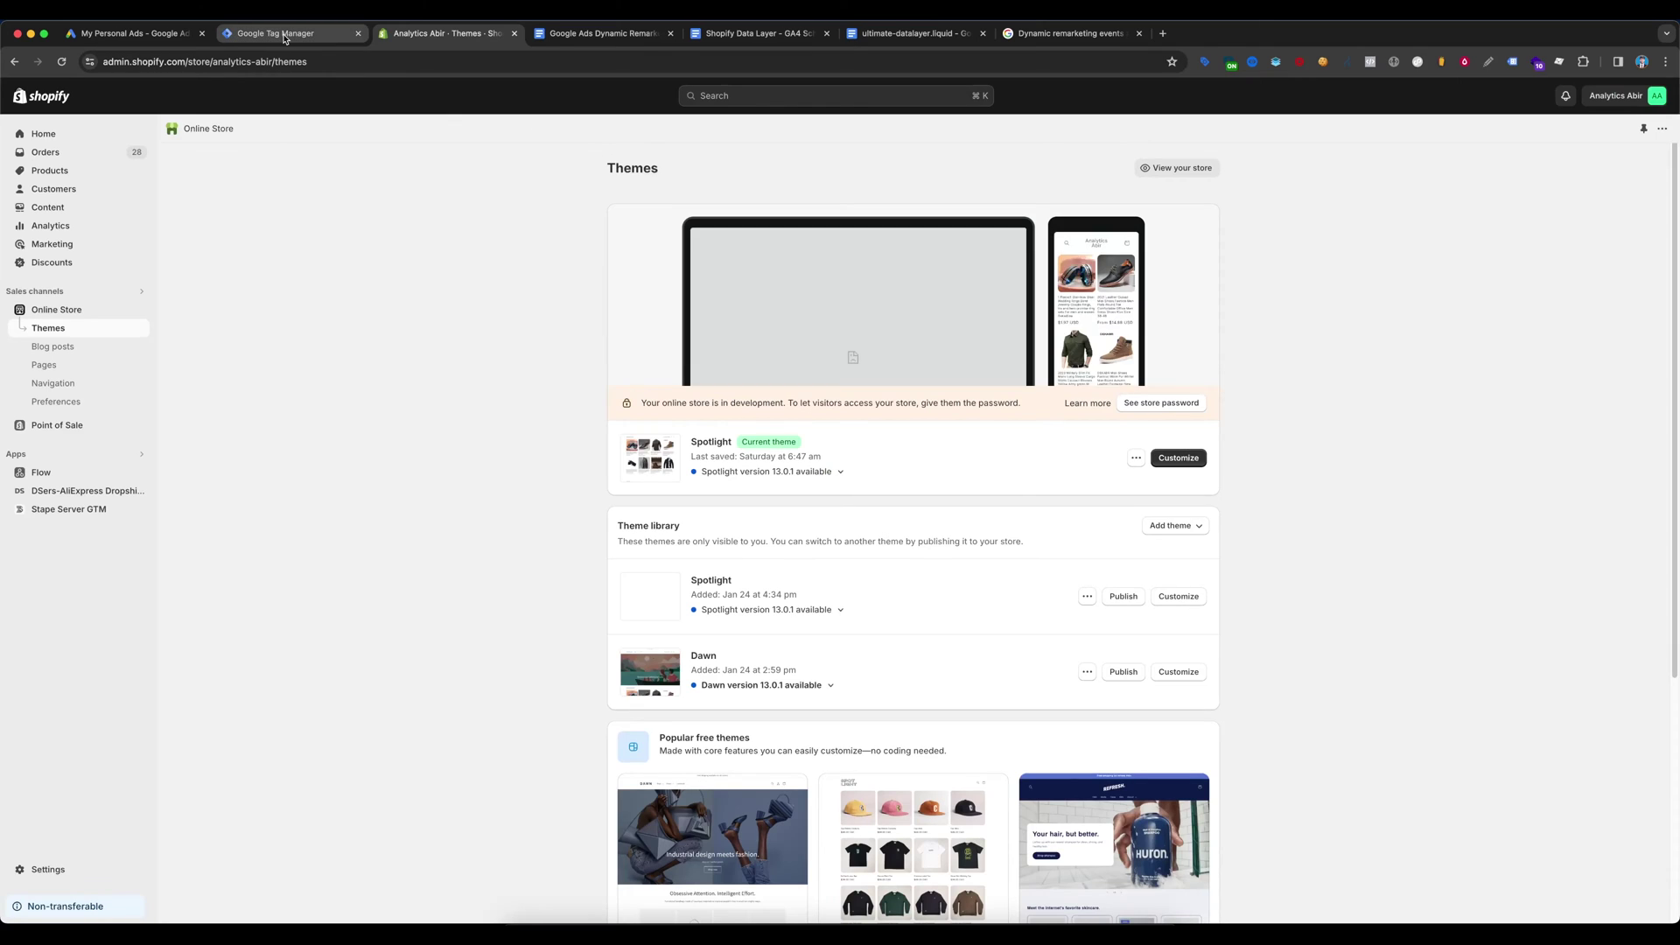
{"action": "left_click", "coordinate": [289, 35]}
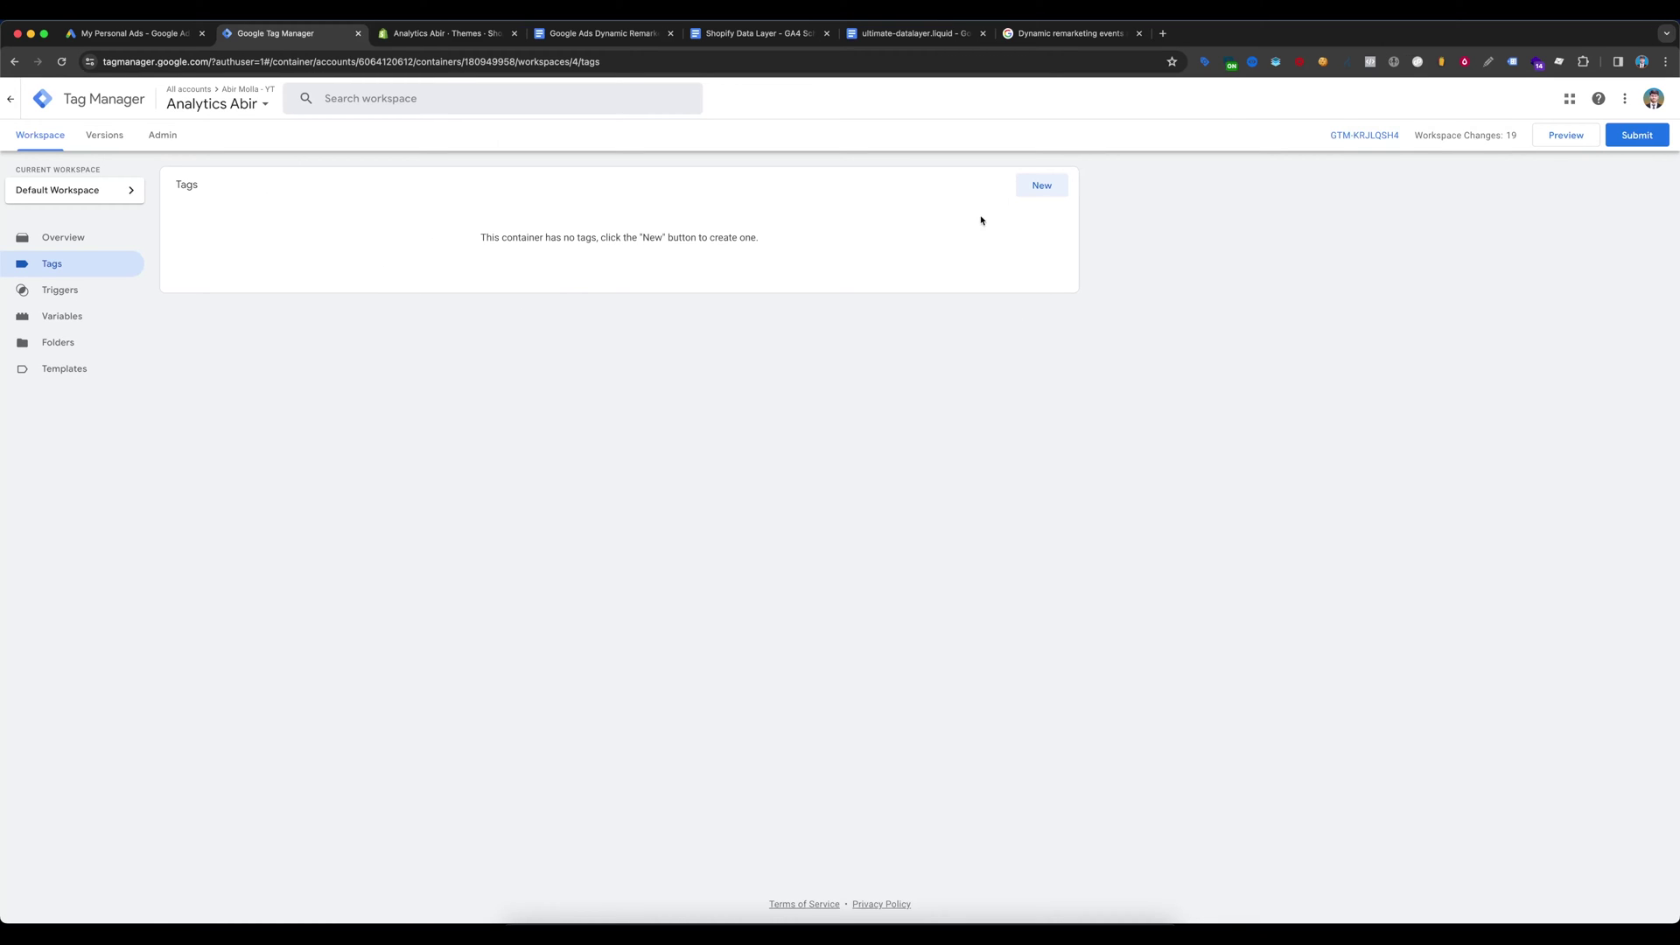
Step: Start GTM Preview, connect Tag Assistant to the store, and load the ring product page
{"action": "left_click", "coordinate": [1571, 139]}
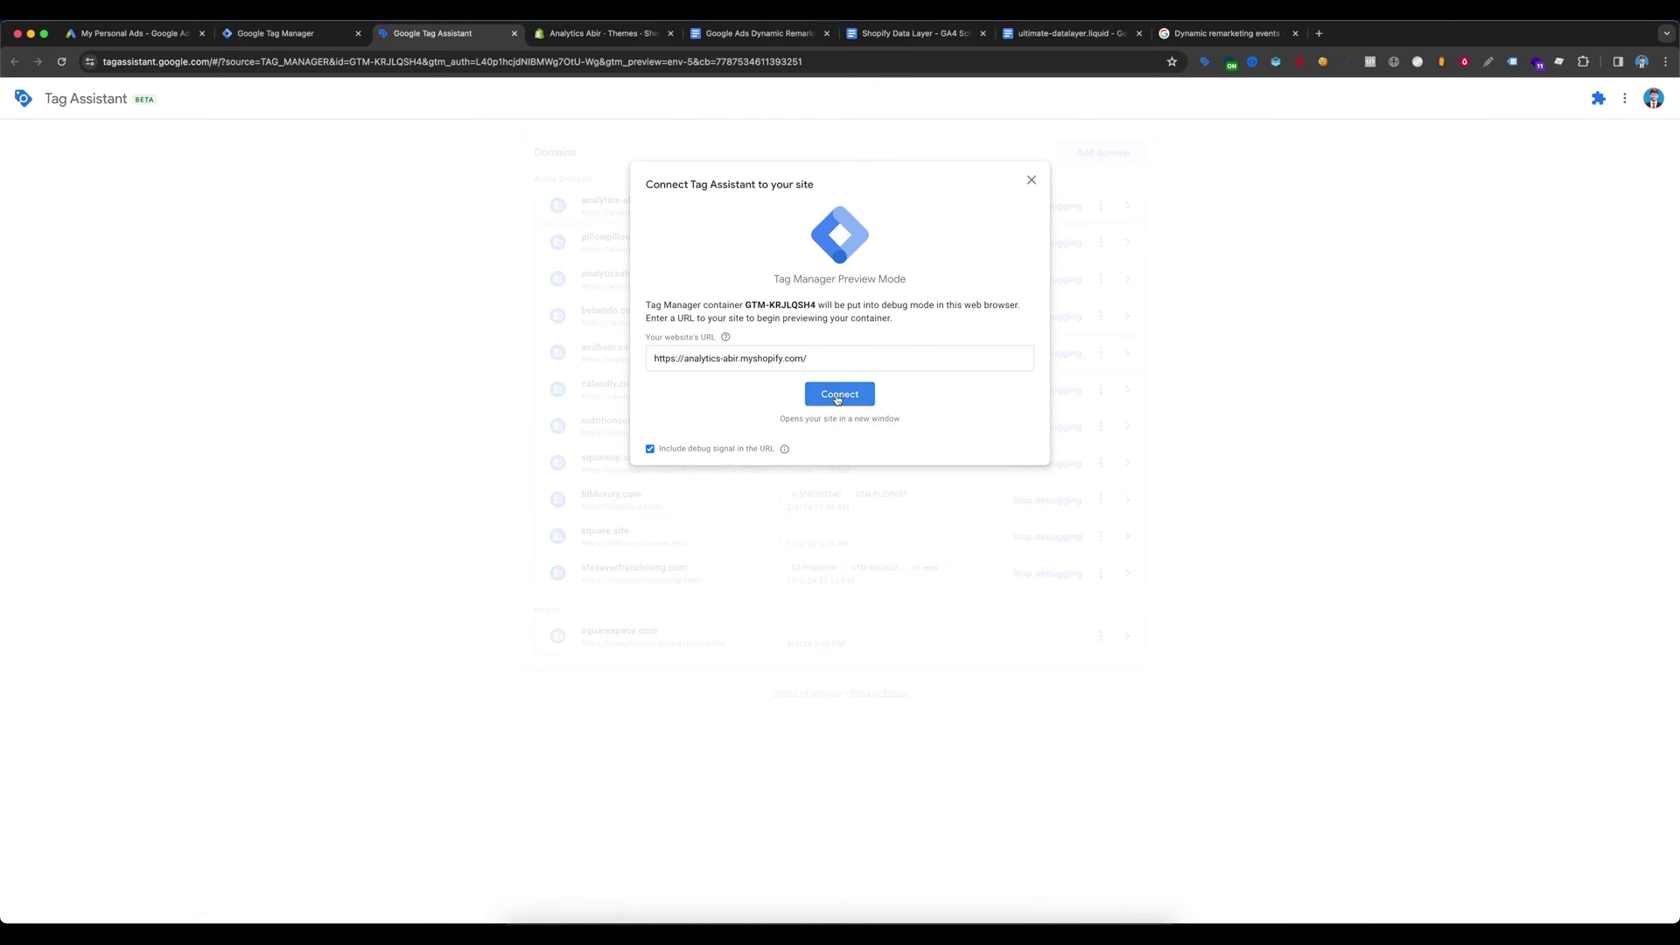
{"action": "left_click", "coordinate": [837, 396]}
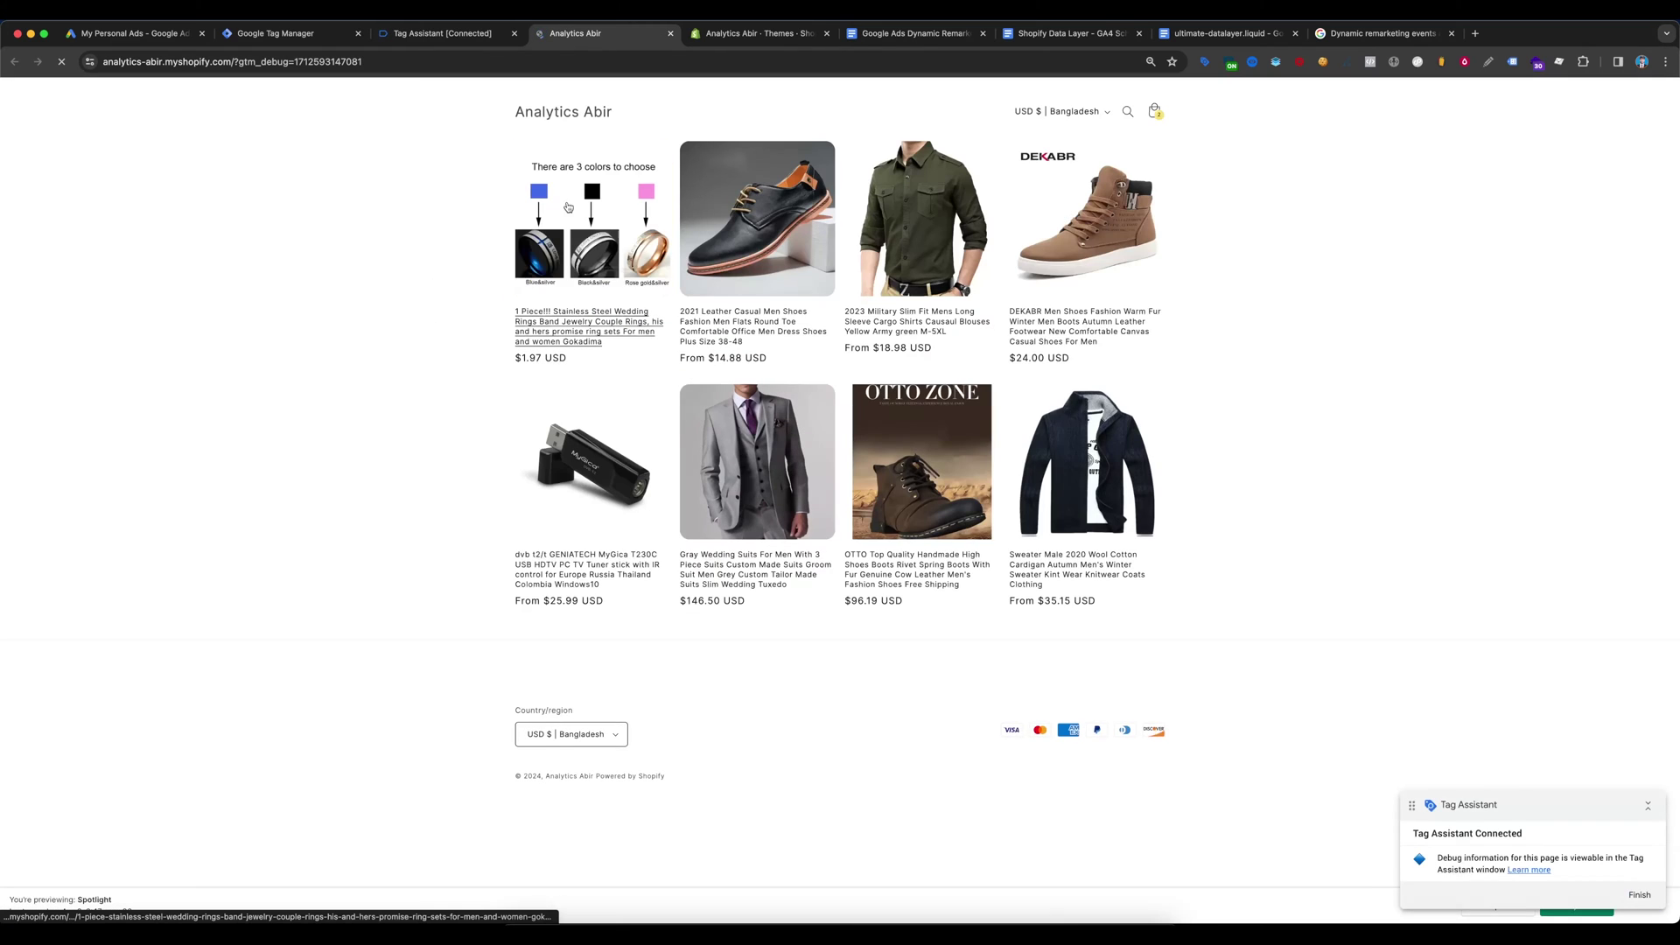
{"action": "left_click", "coordinate": [595, 227]}
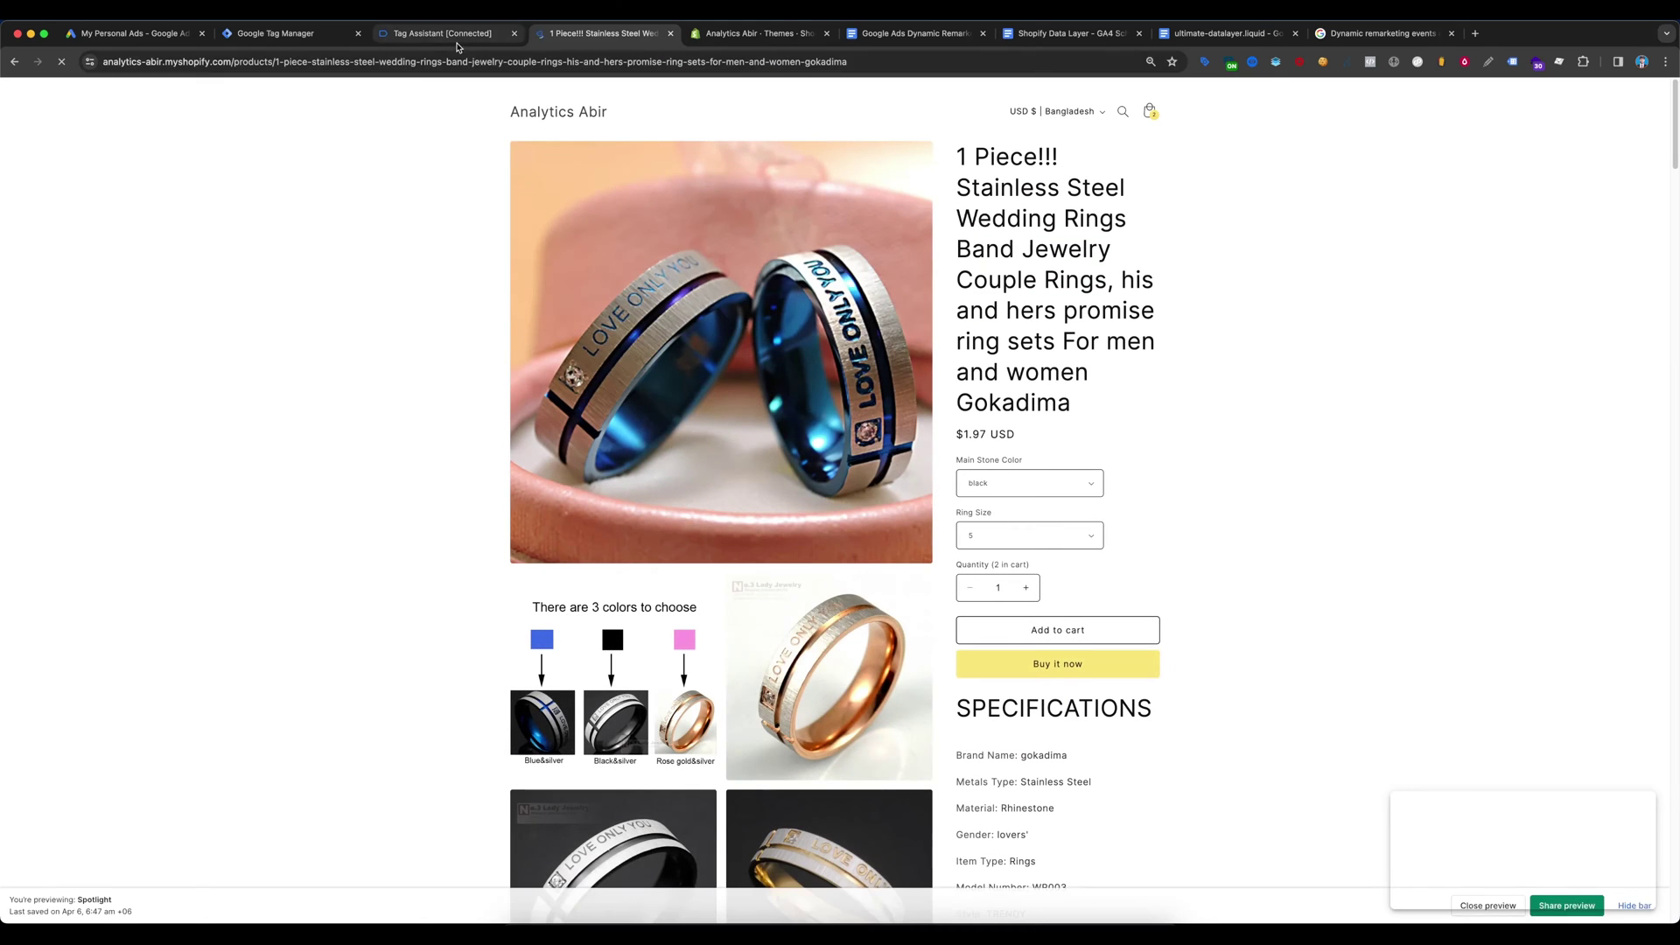
{"action": "left_click", "coordinate": [395, 38]}
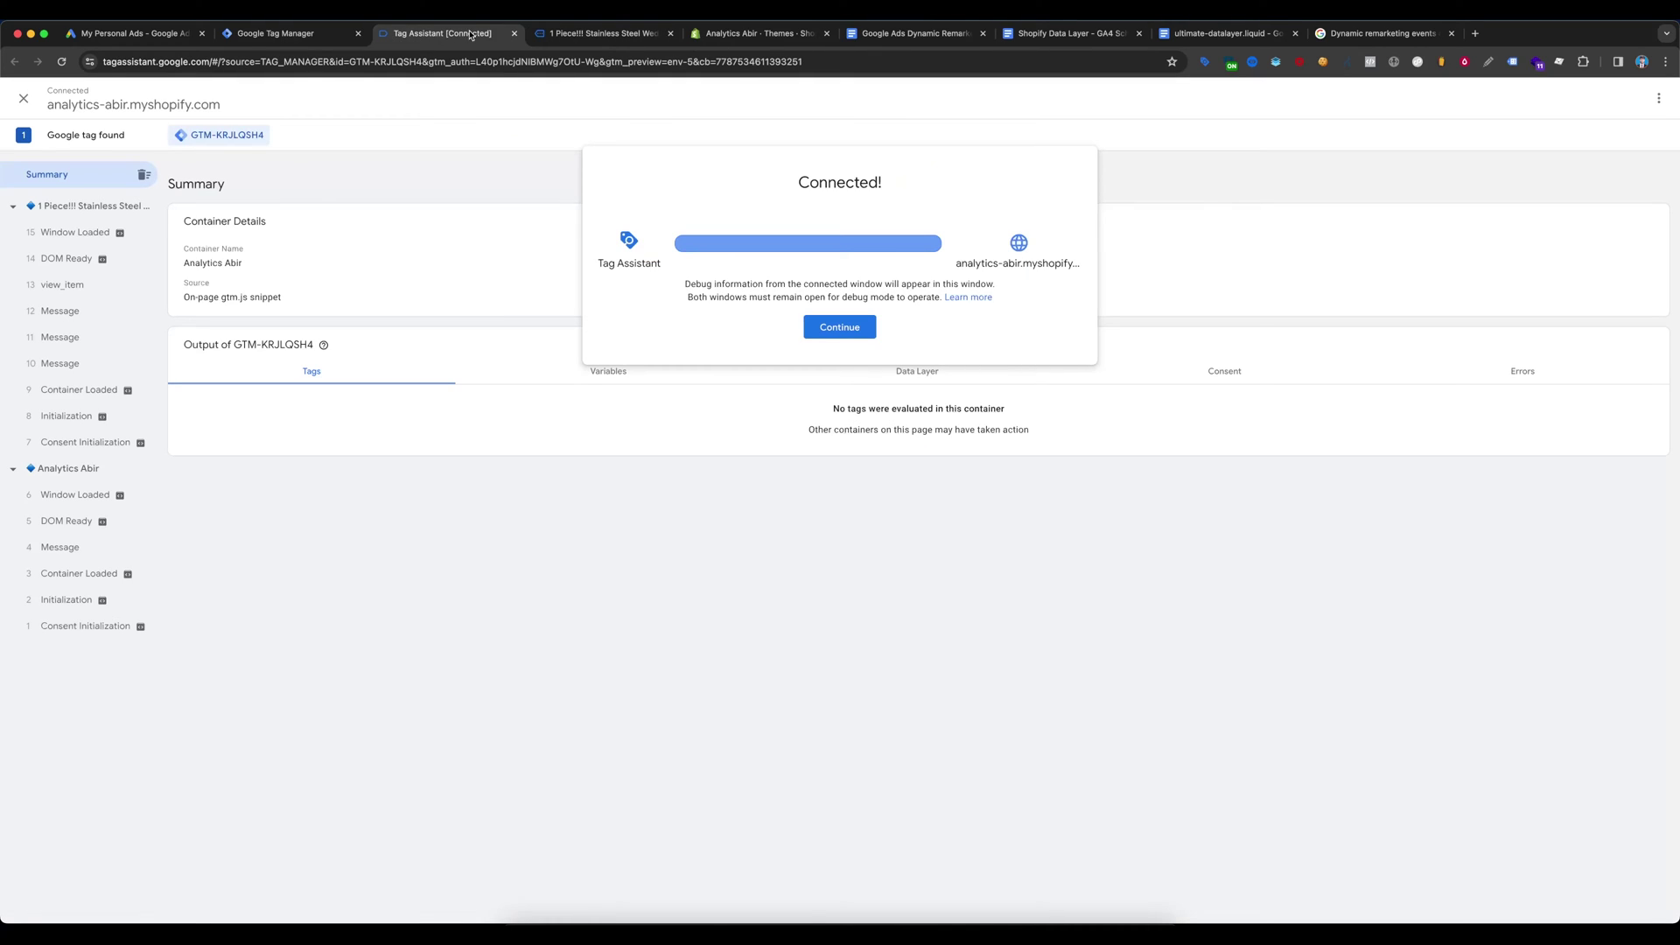
{"action": "left_click", "coordinate": [837, 328]}
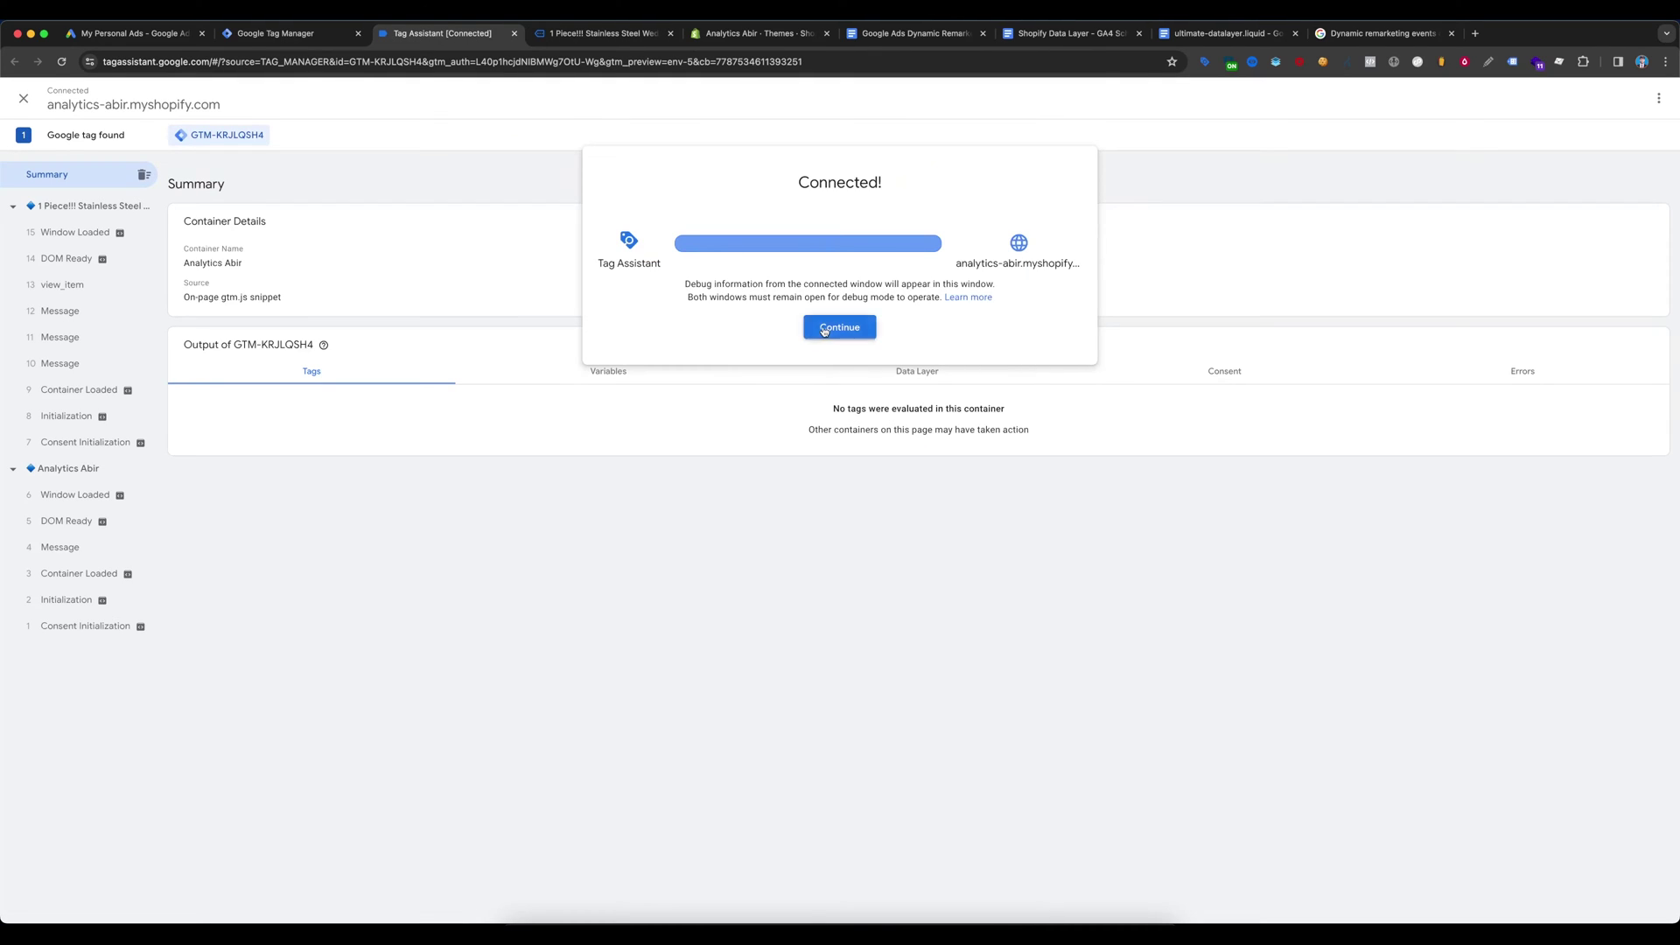
Step: Inspect view_item's Data Layer, confirming dynamicRemarketing with value 1.97 and items
{"action": "left_click", "coordinate": [77, 289]}
{"action": "left_click", "coordinate": [916, 326]}
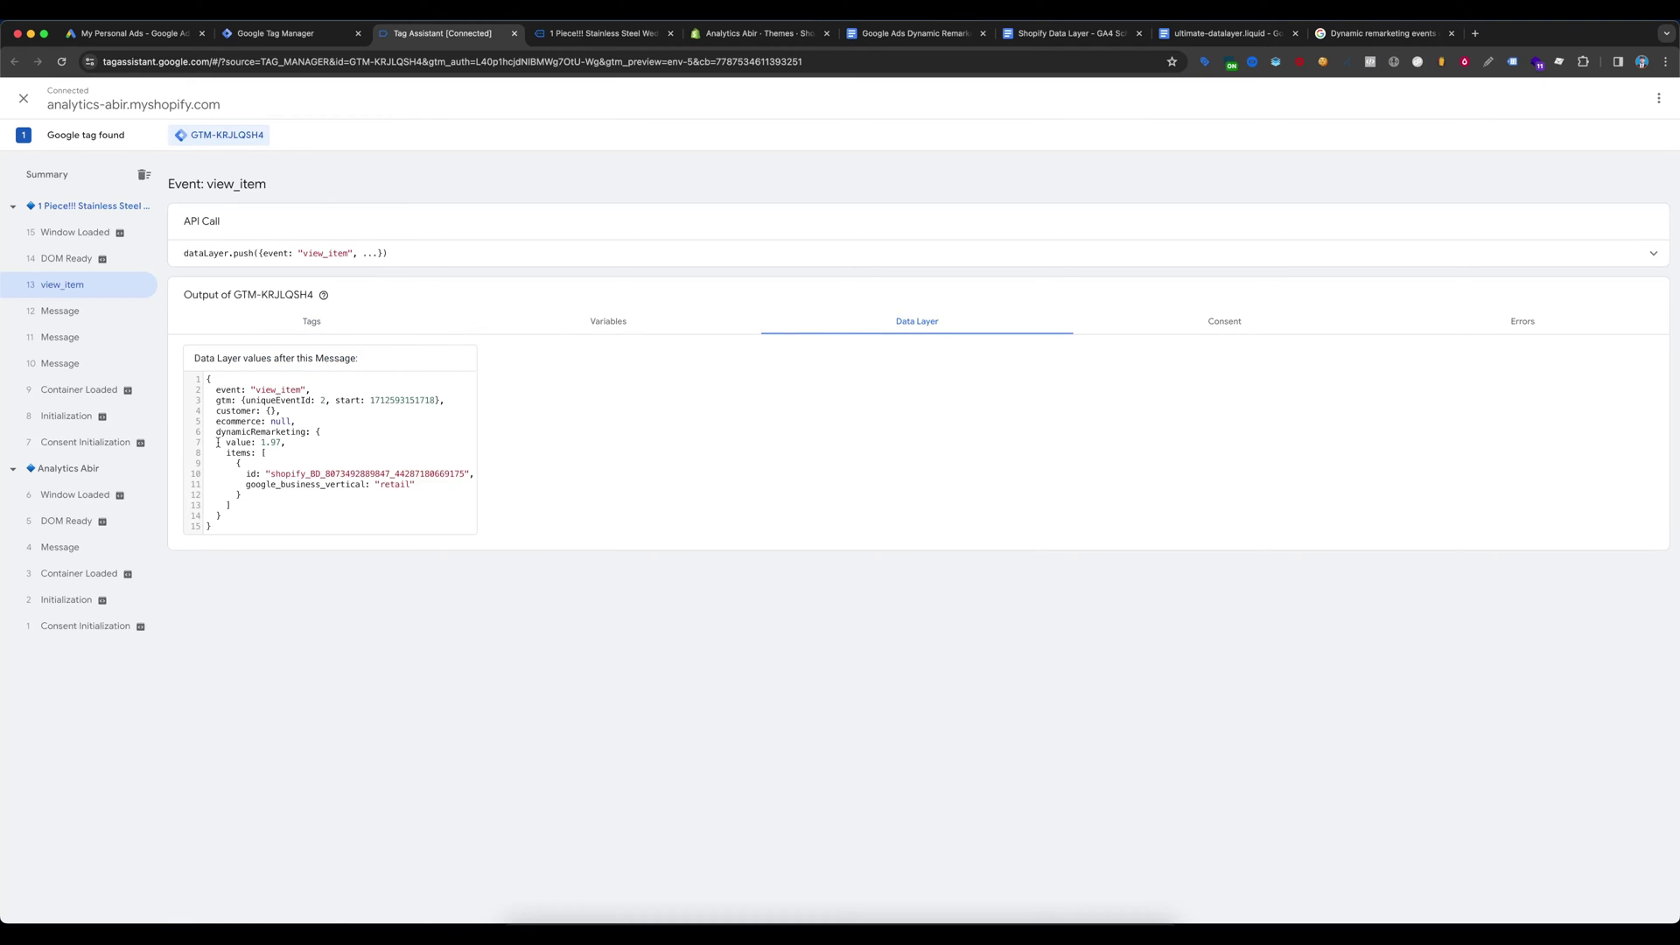
{"action": "left_click_drag", "start_coordinate": [213, 430], "coordinate": [338, 516]}
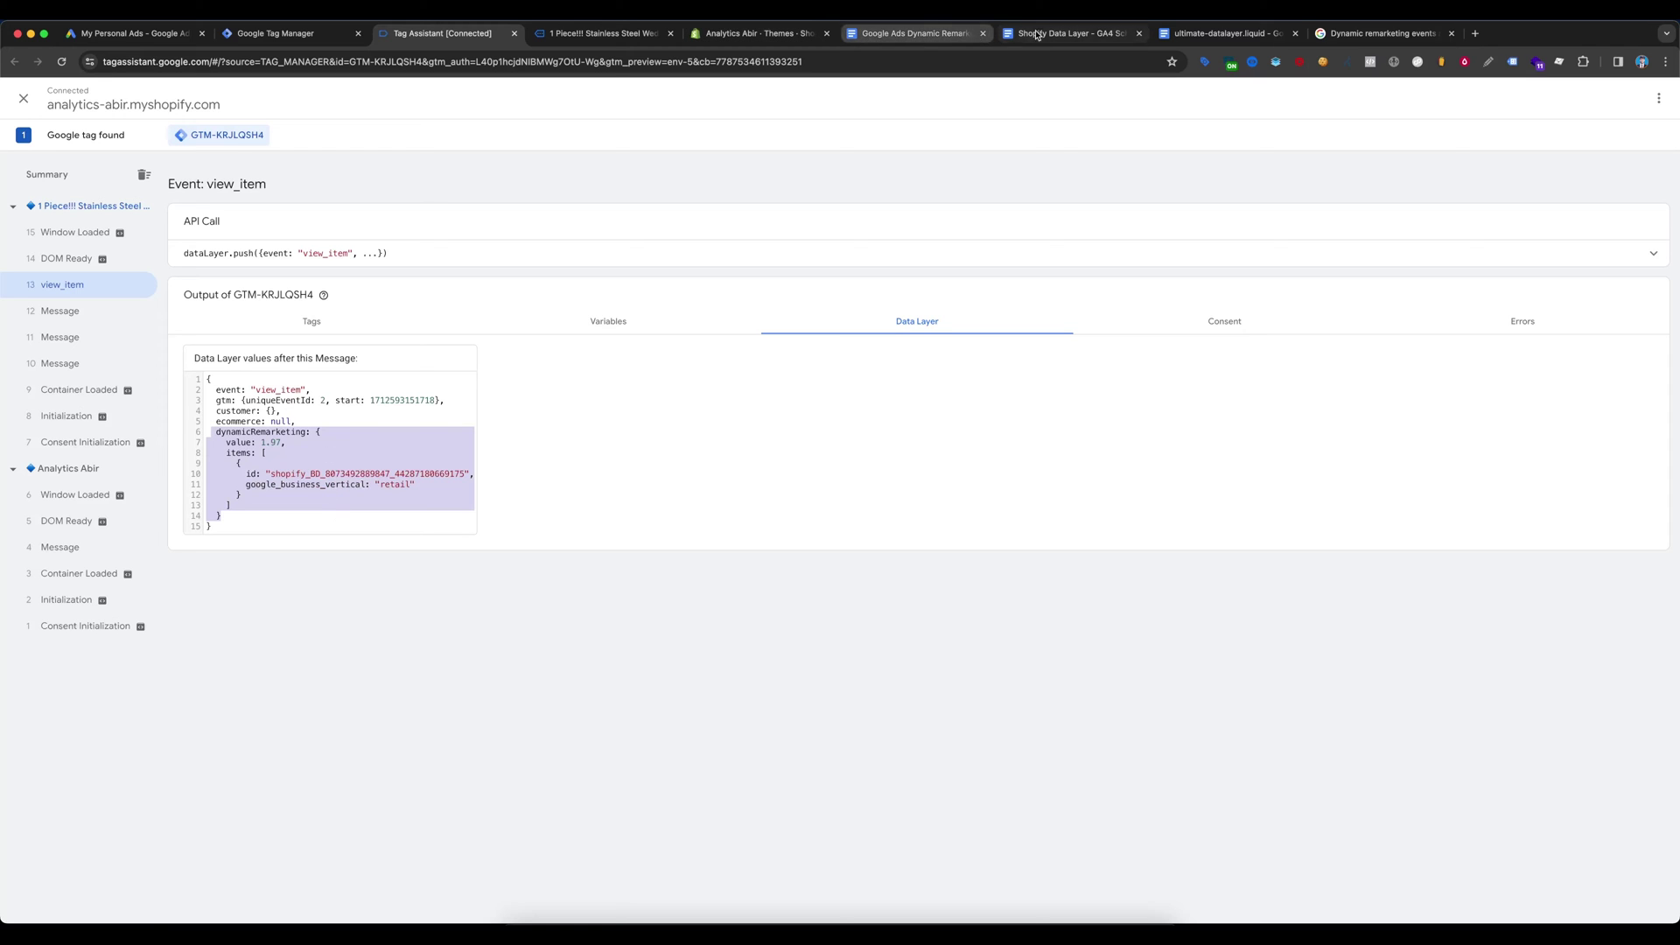
{"action": "left_click", "coordinate": [1379, 39]}
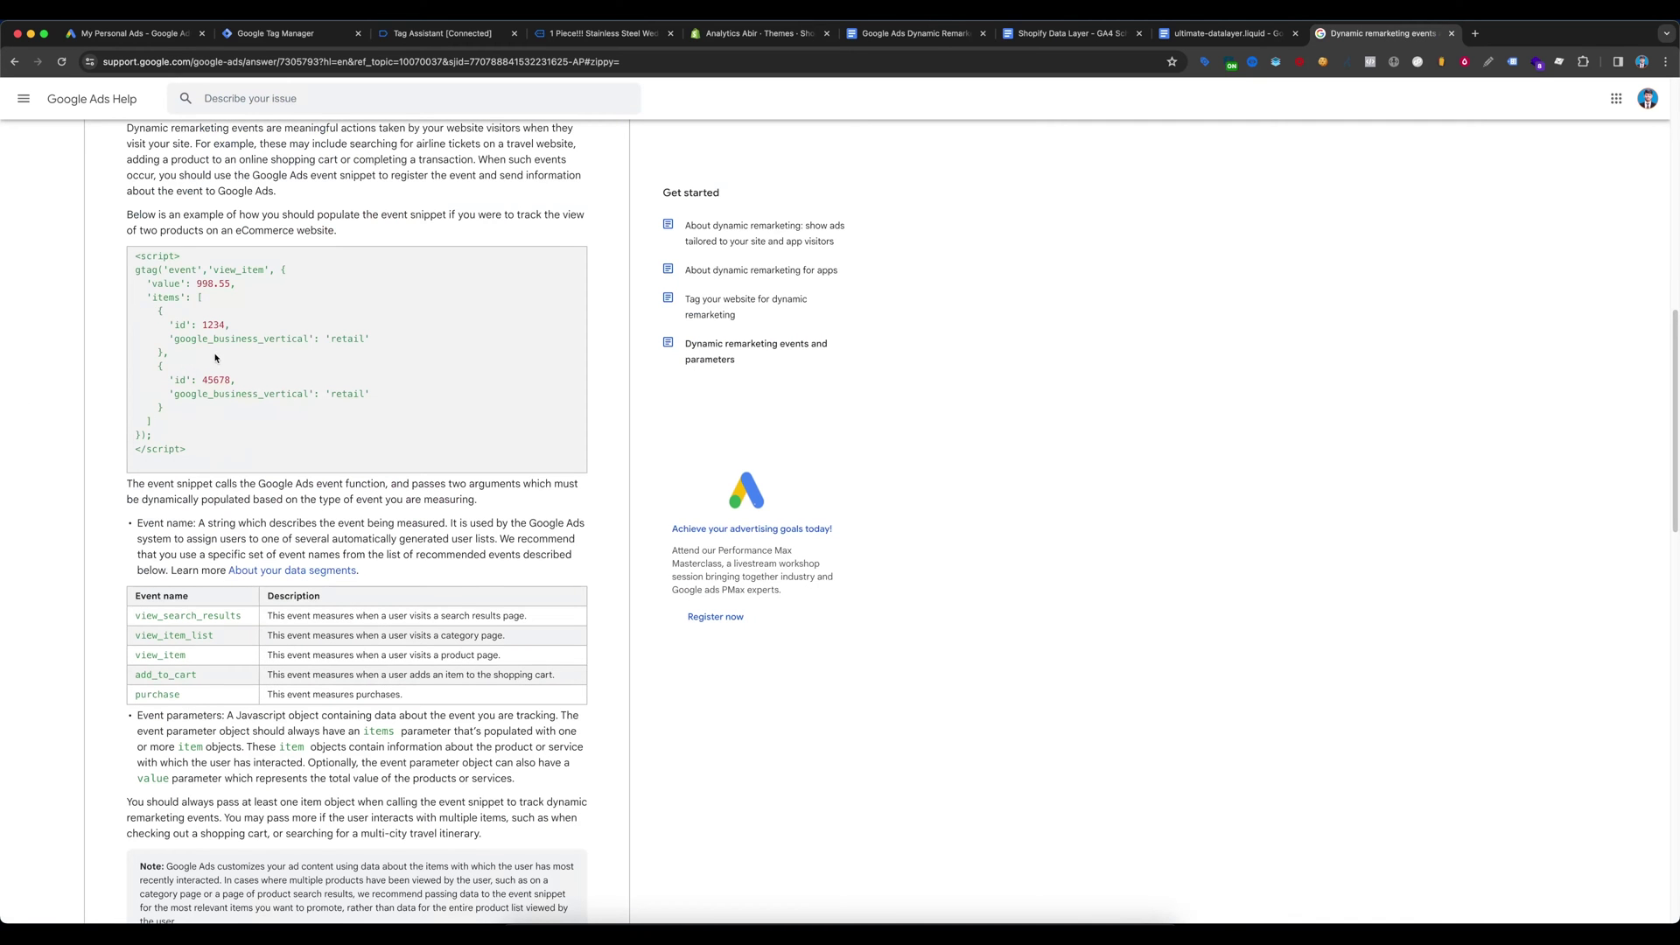
Step: Compare the example snippet's first items entry with the Tag Assistant data layer
{"action": "left_click_drag", "start_coordinate": [168, 353], "coordinate": [129, 304]}
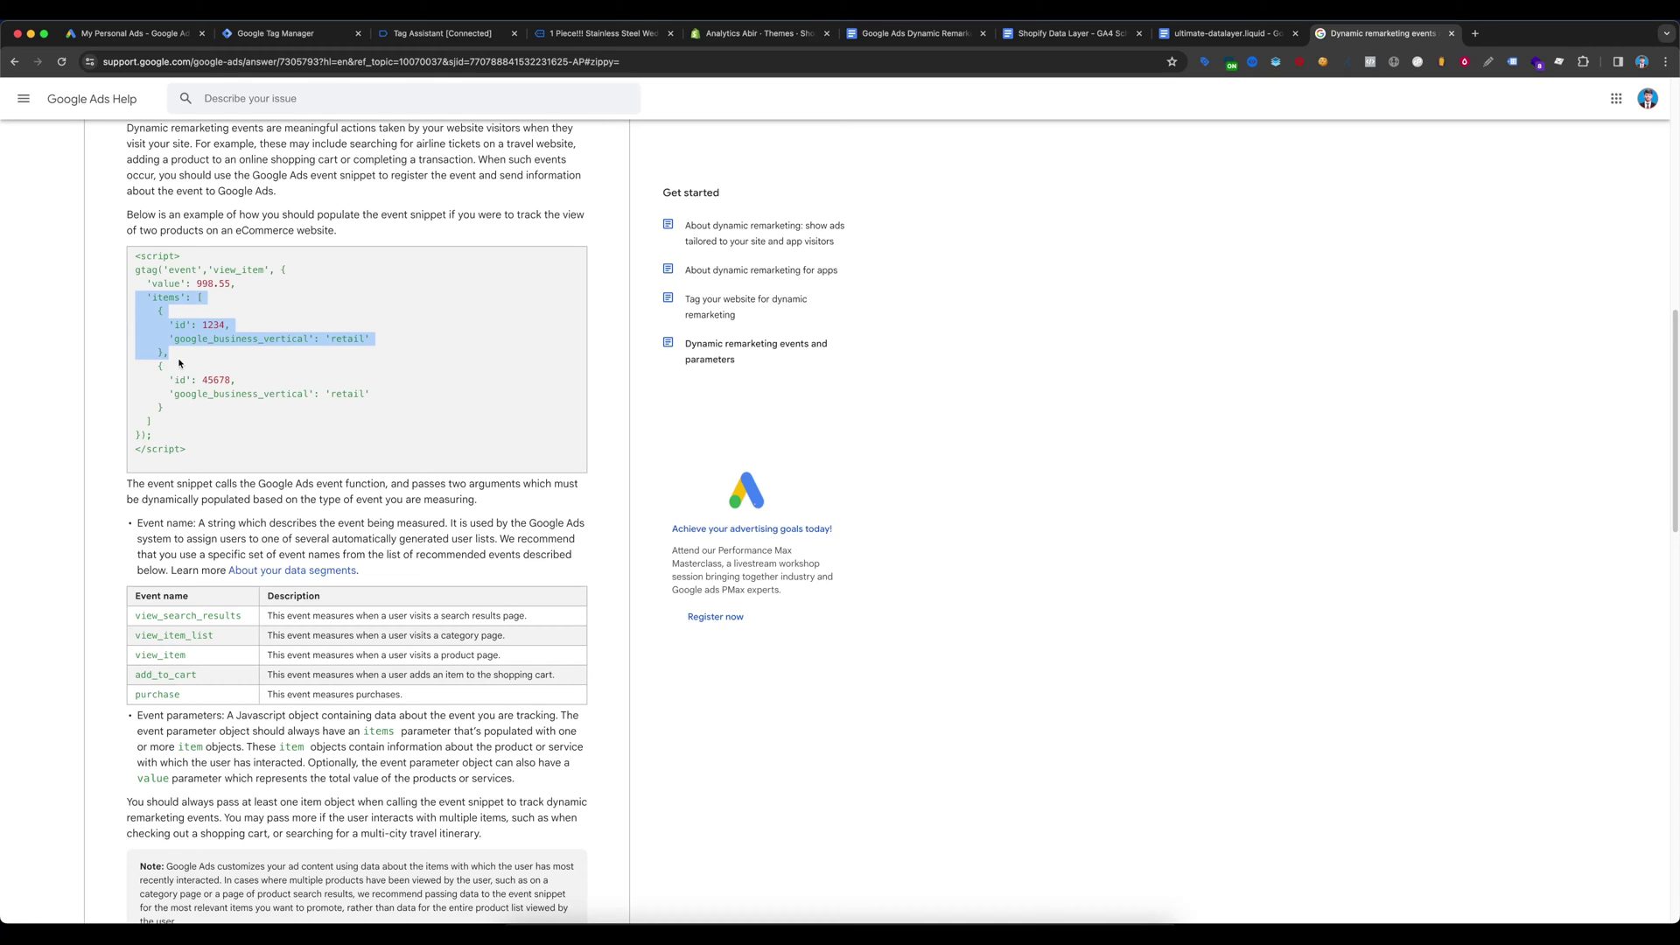
{"action": "left_click", "coordinate": [438, 34]}
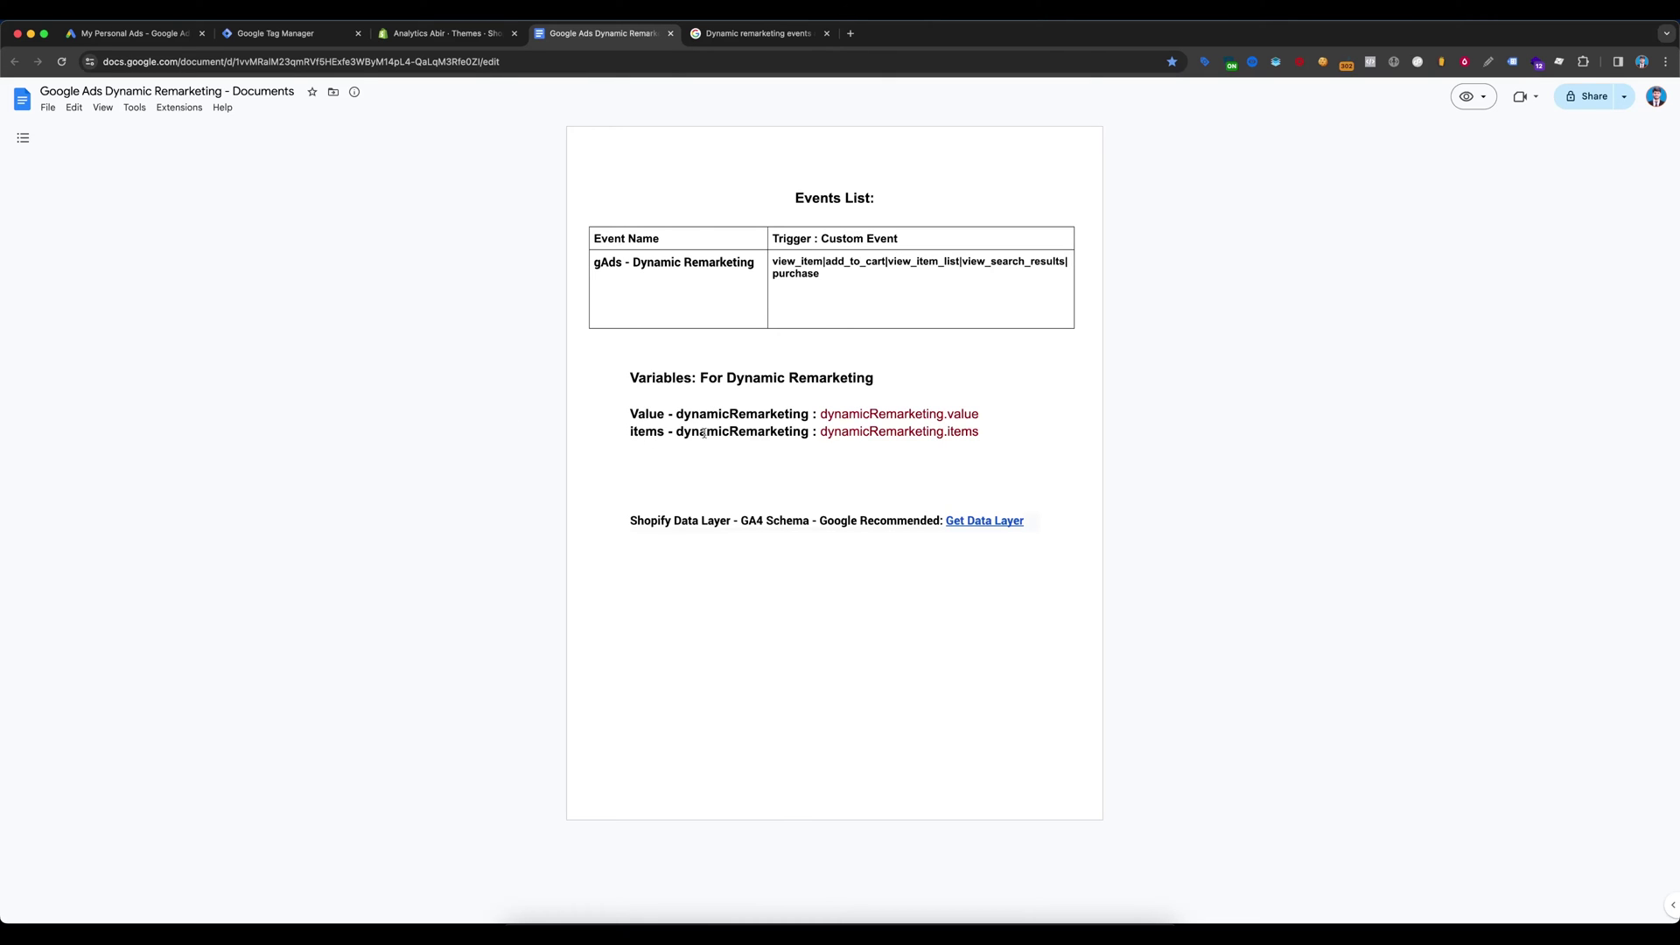
Step: Create a new user-defined variable of type Data Layer Variable
{"action": "left_click", "coordinate": [273, 35]}
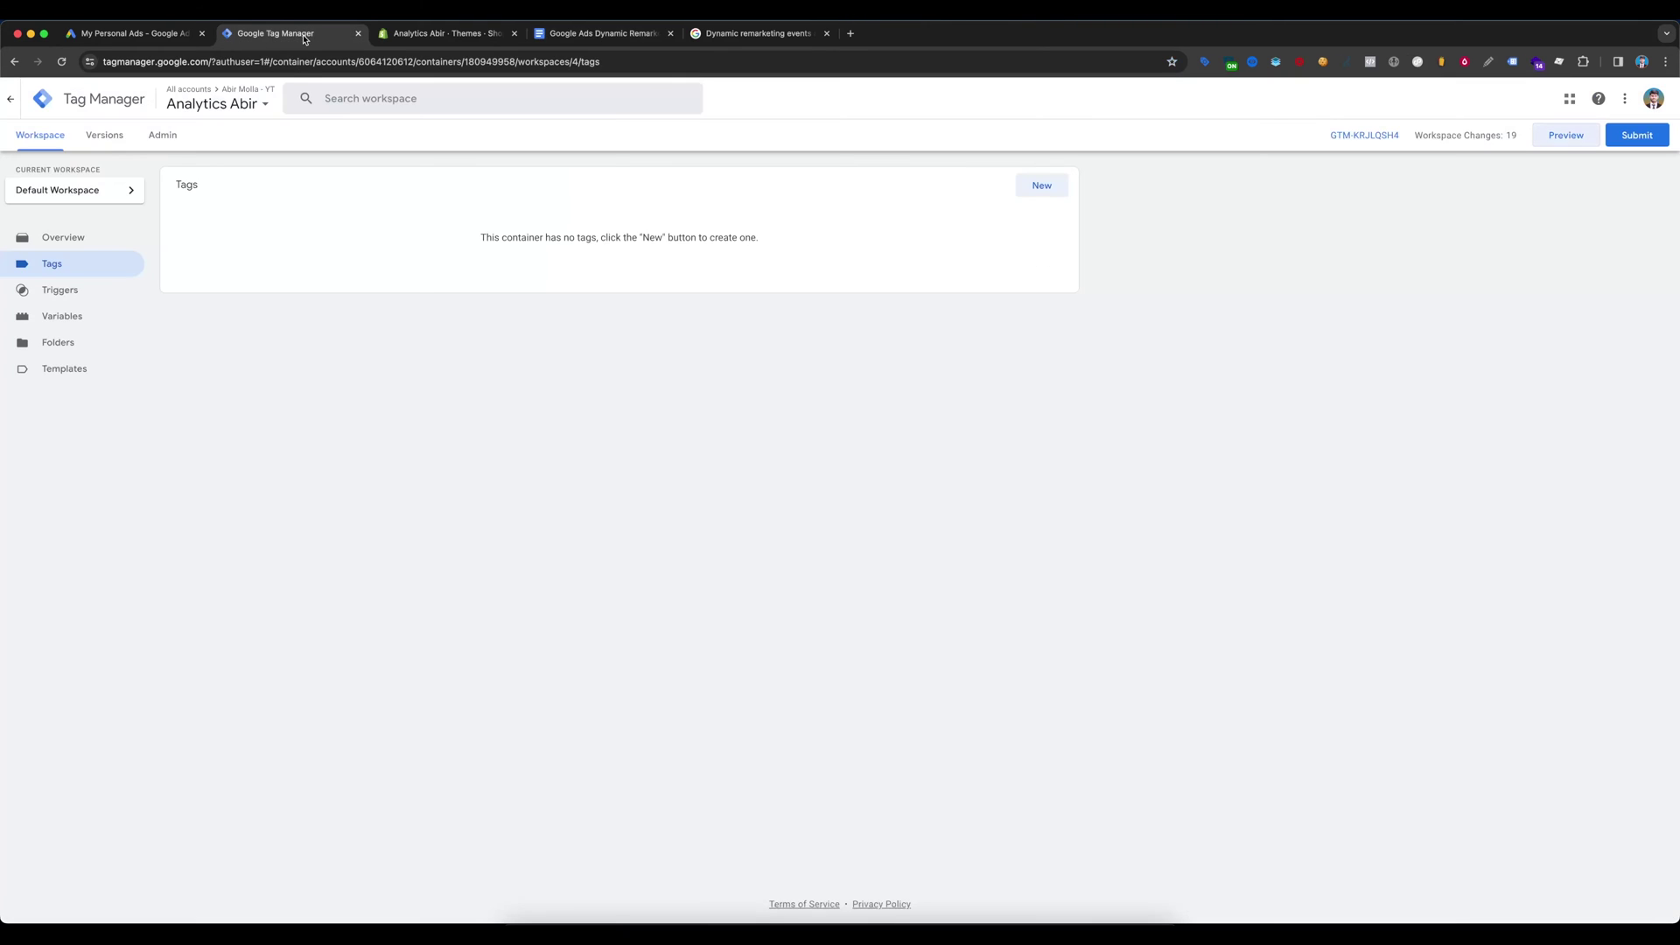
{"action": "left_click", "coordinate": [77, 321]}
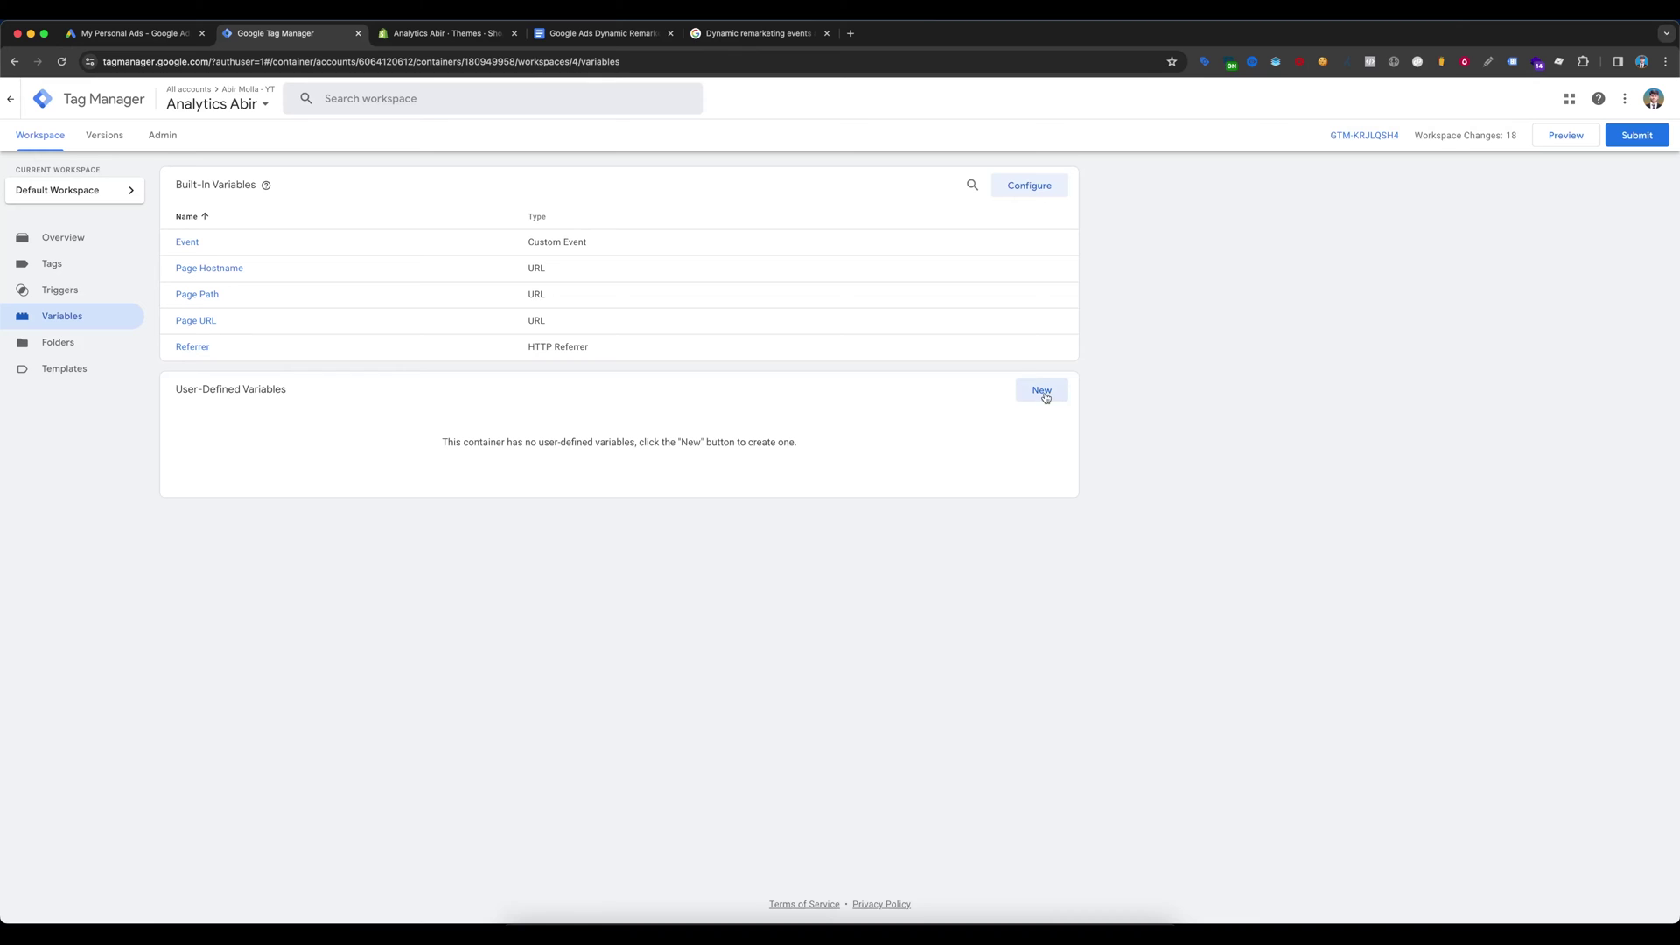
{"action": "left_click", "coordinate": [1044, 391]}
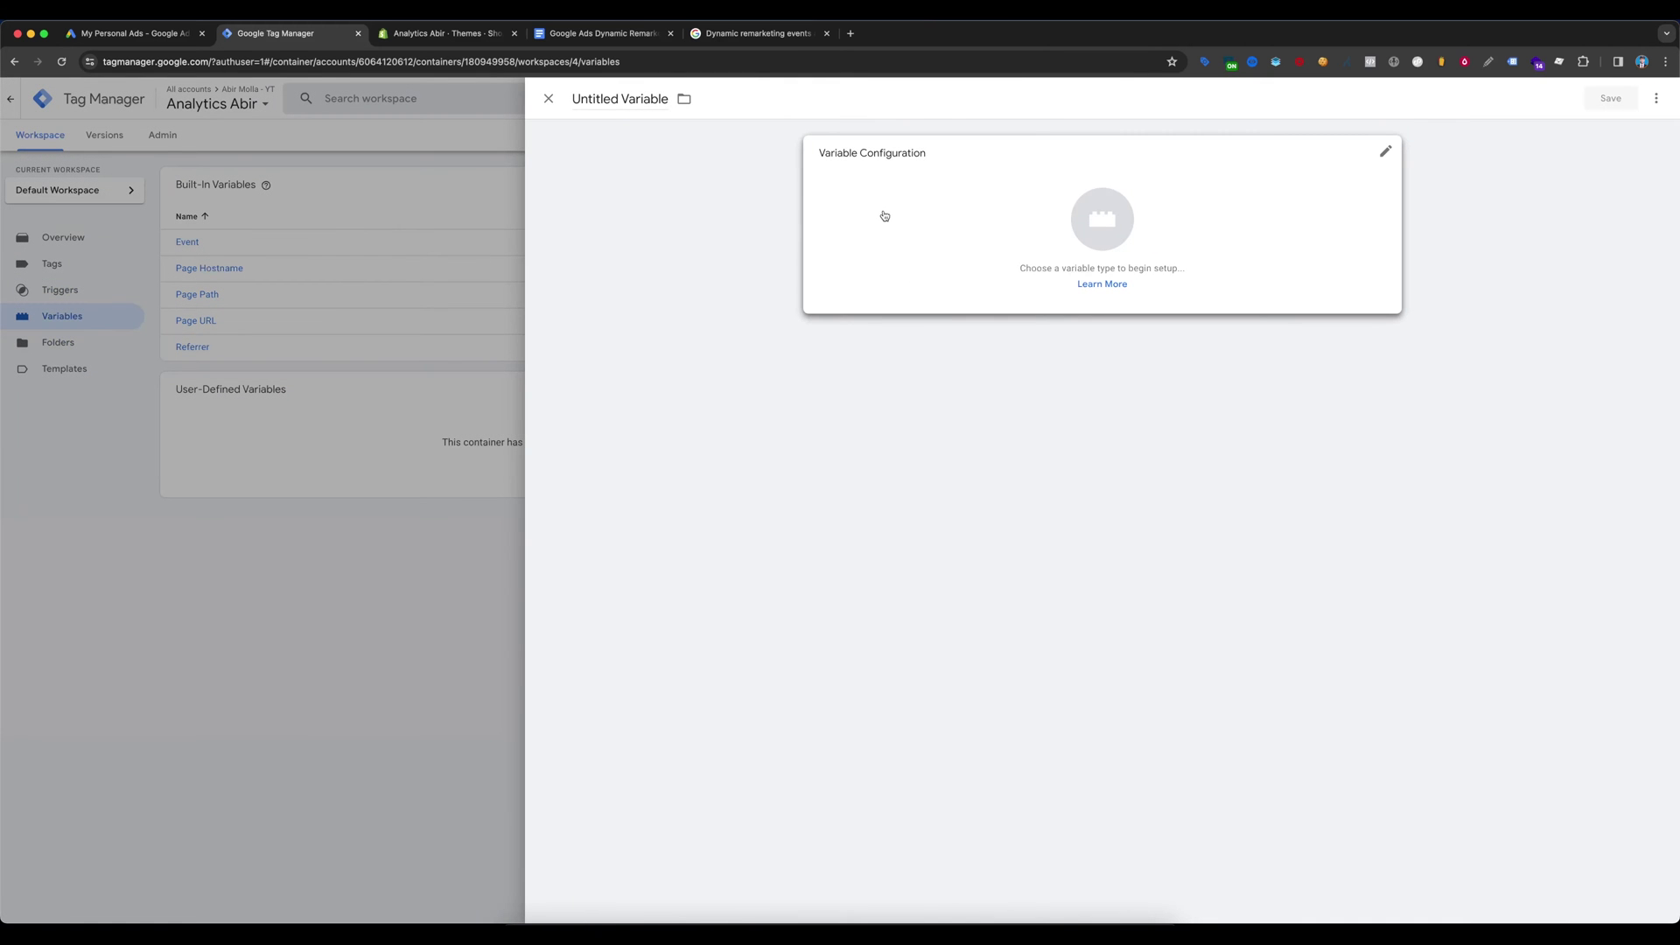
{"action": "left_click", "coordinate": [1007, 210]}
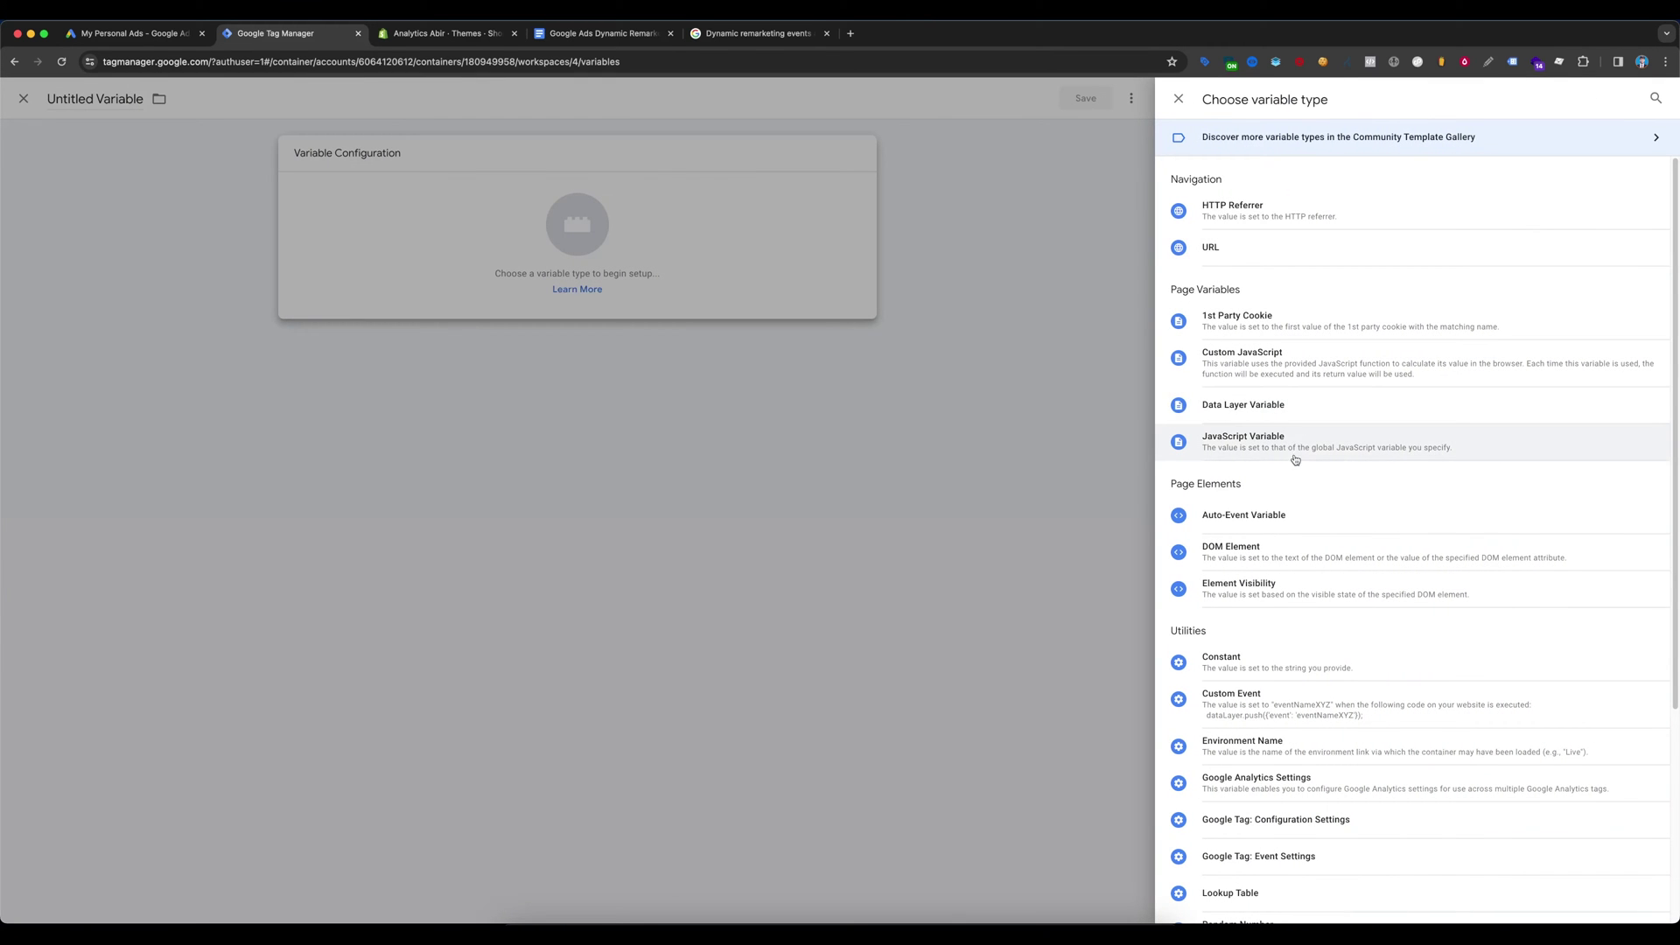
{"action": "left_click", "coordinate": [1269, 406]}
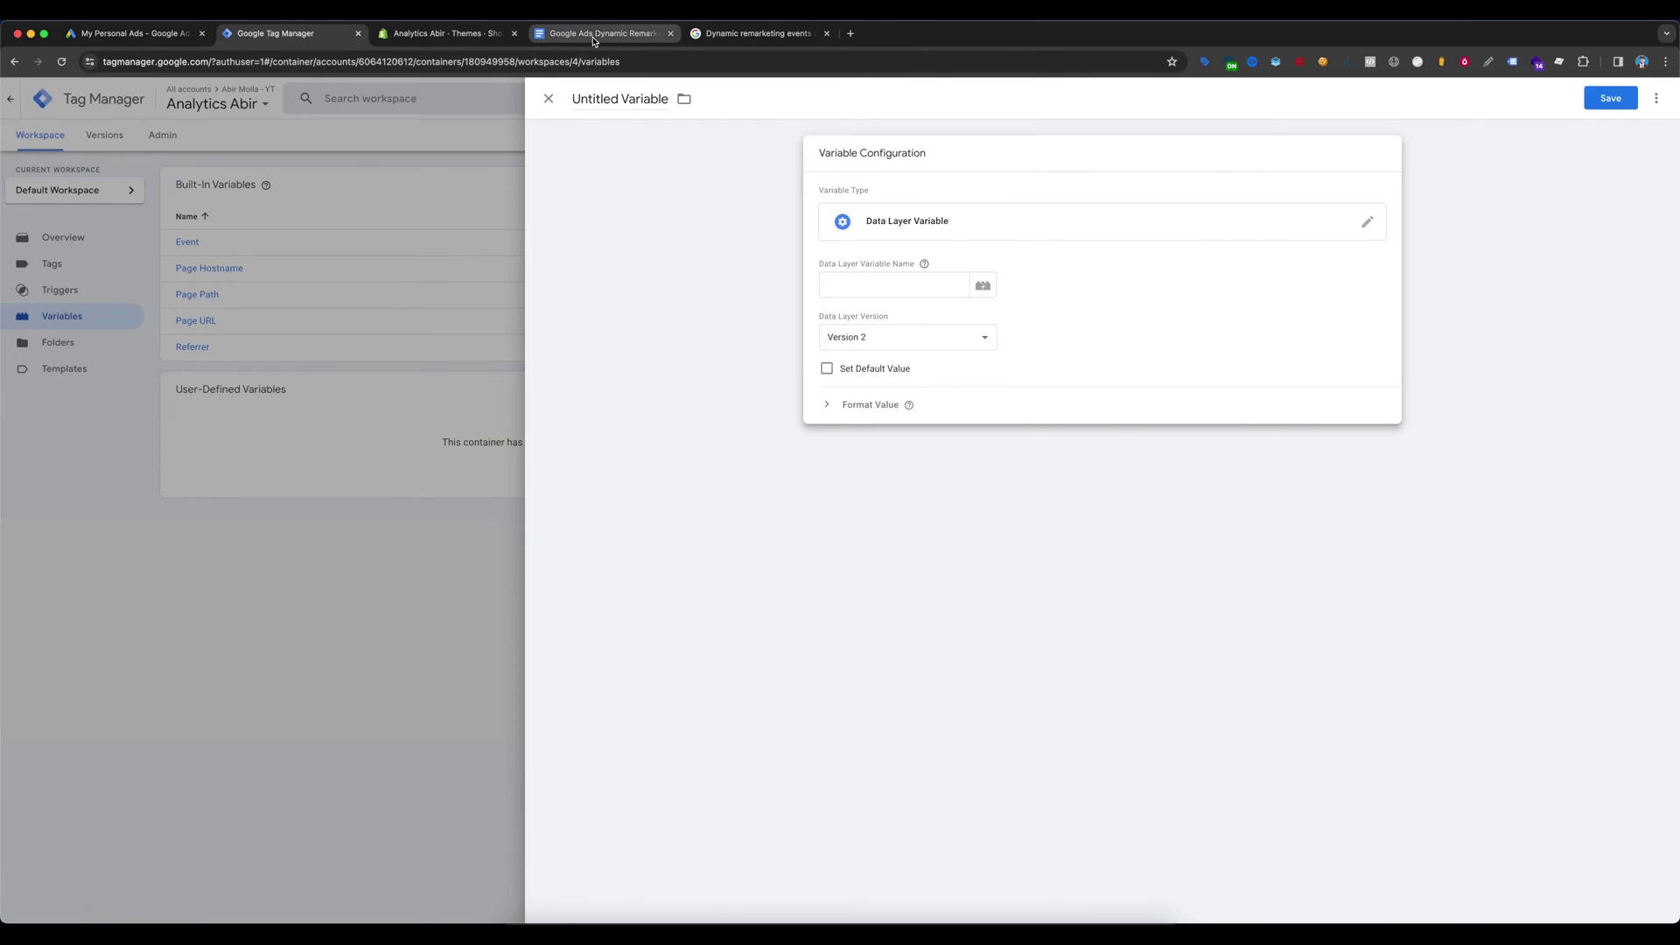
Step: Name the variable 'Value - dynamicRemarketing', copying the name from the notes document
{"action": "left_click", "coordinate": [598, 35]}
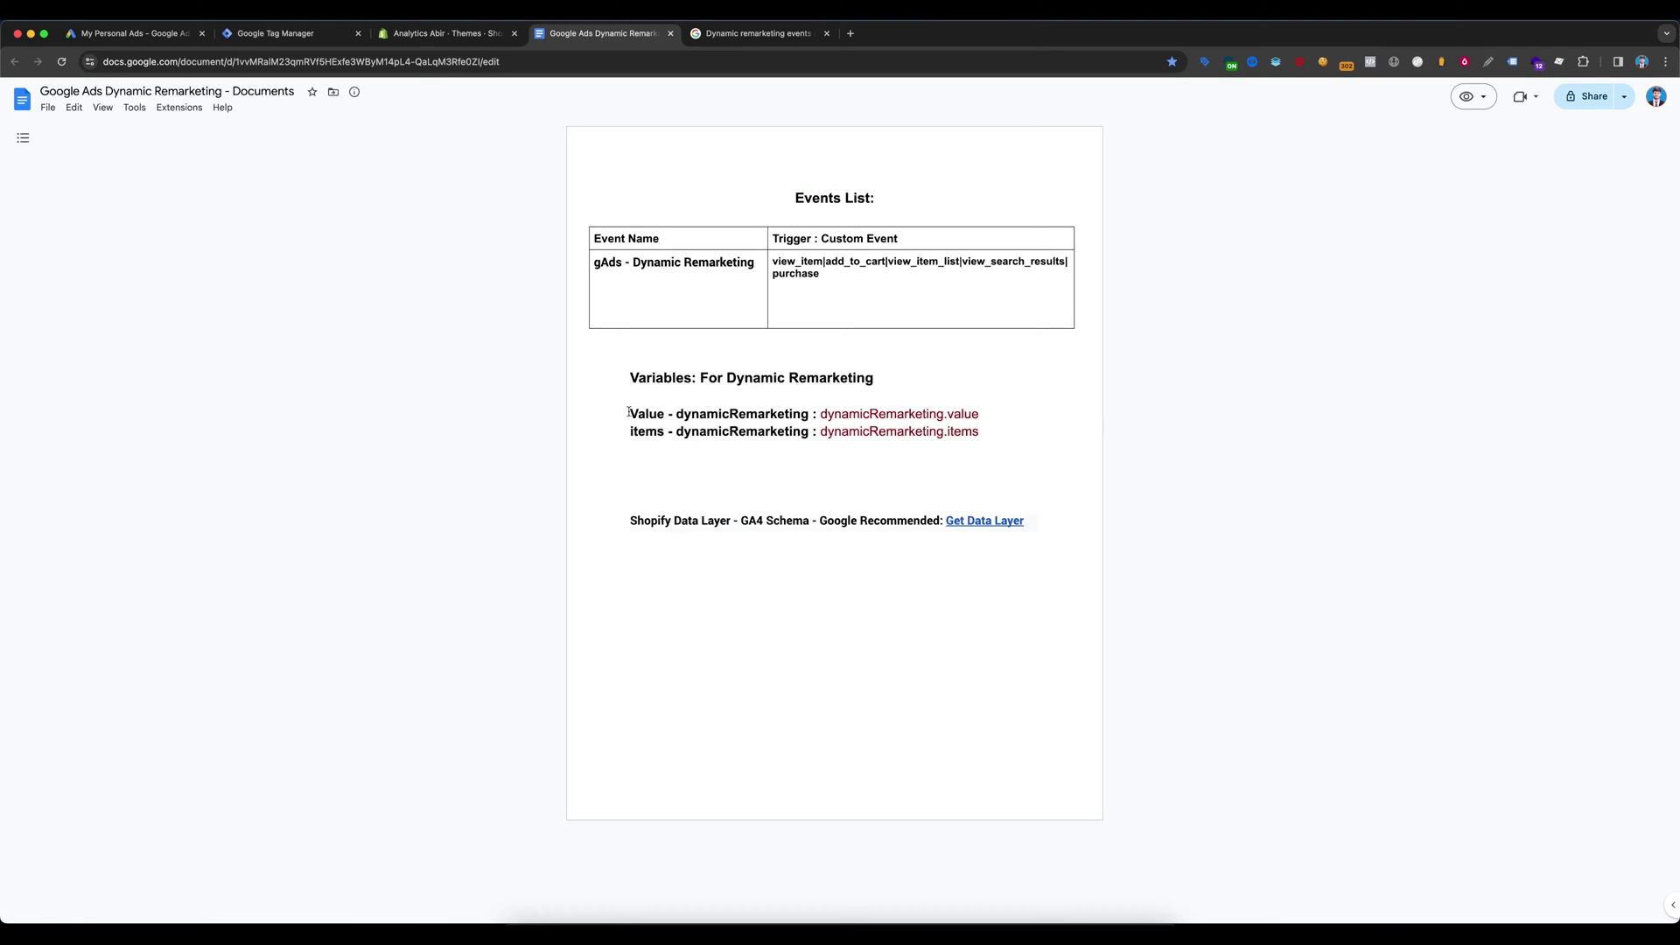
{"action": "left_click_drag", "start_coordinate": [628, 412], "coordinate": [807, 414]}
{"action": "key", "text": "super+c"}
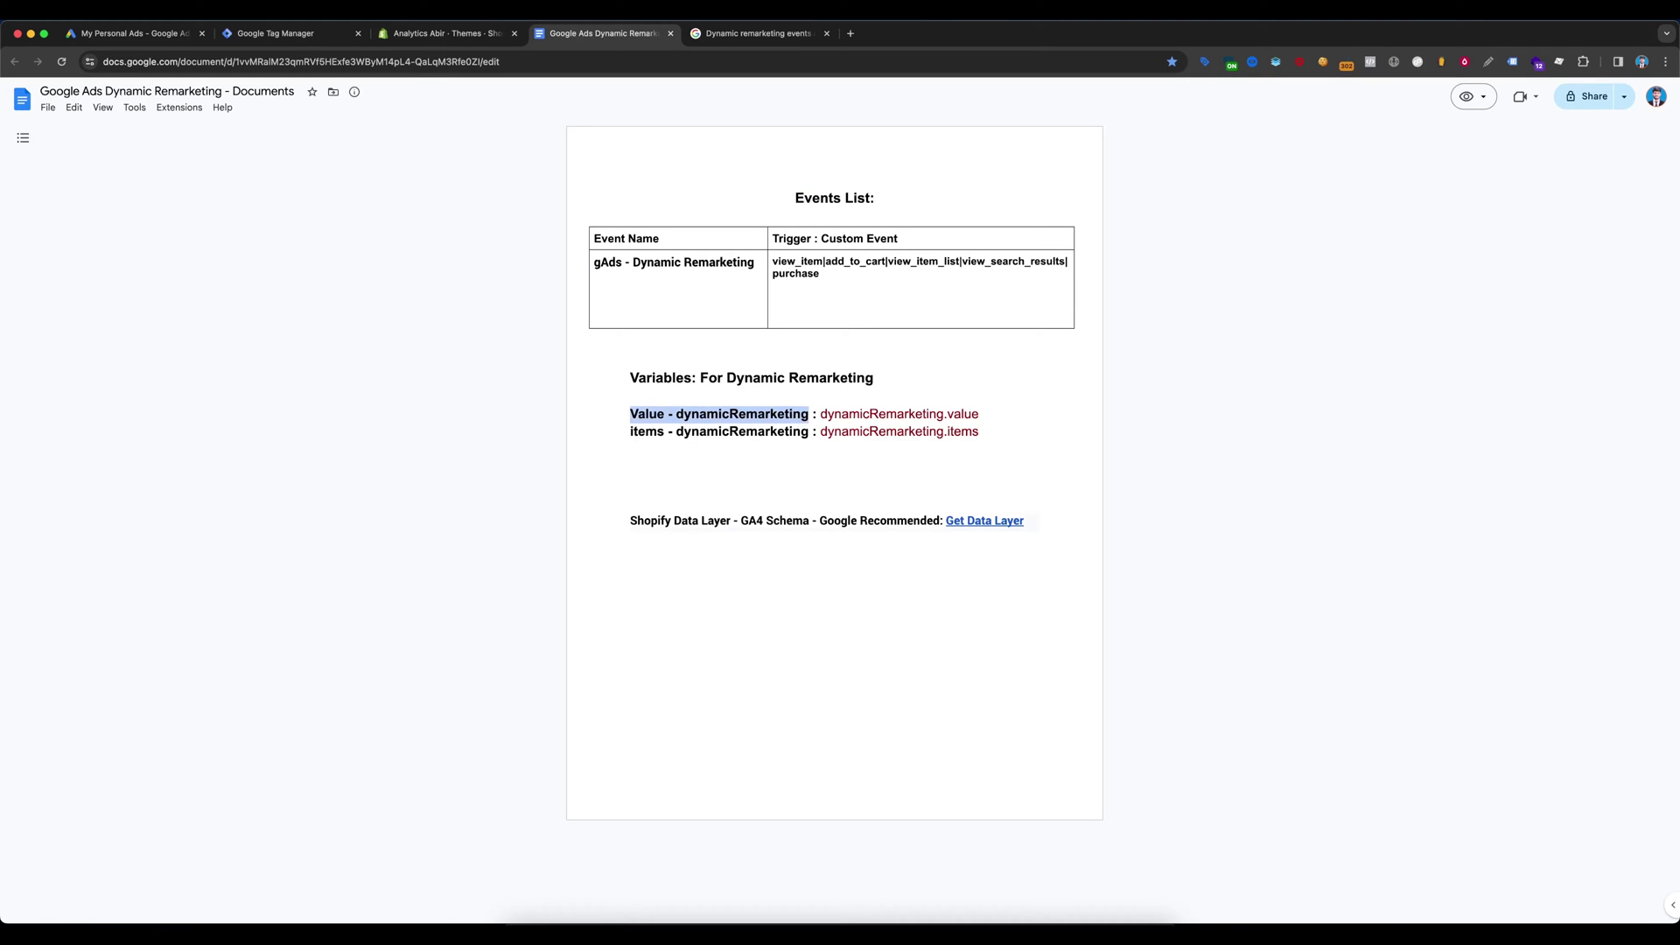
{"action": "left_click", "coordinate": [280, 33]}
{"action": "left_click", "coordinate": [615, 101]}
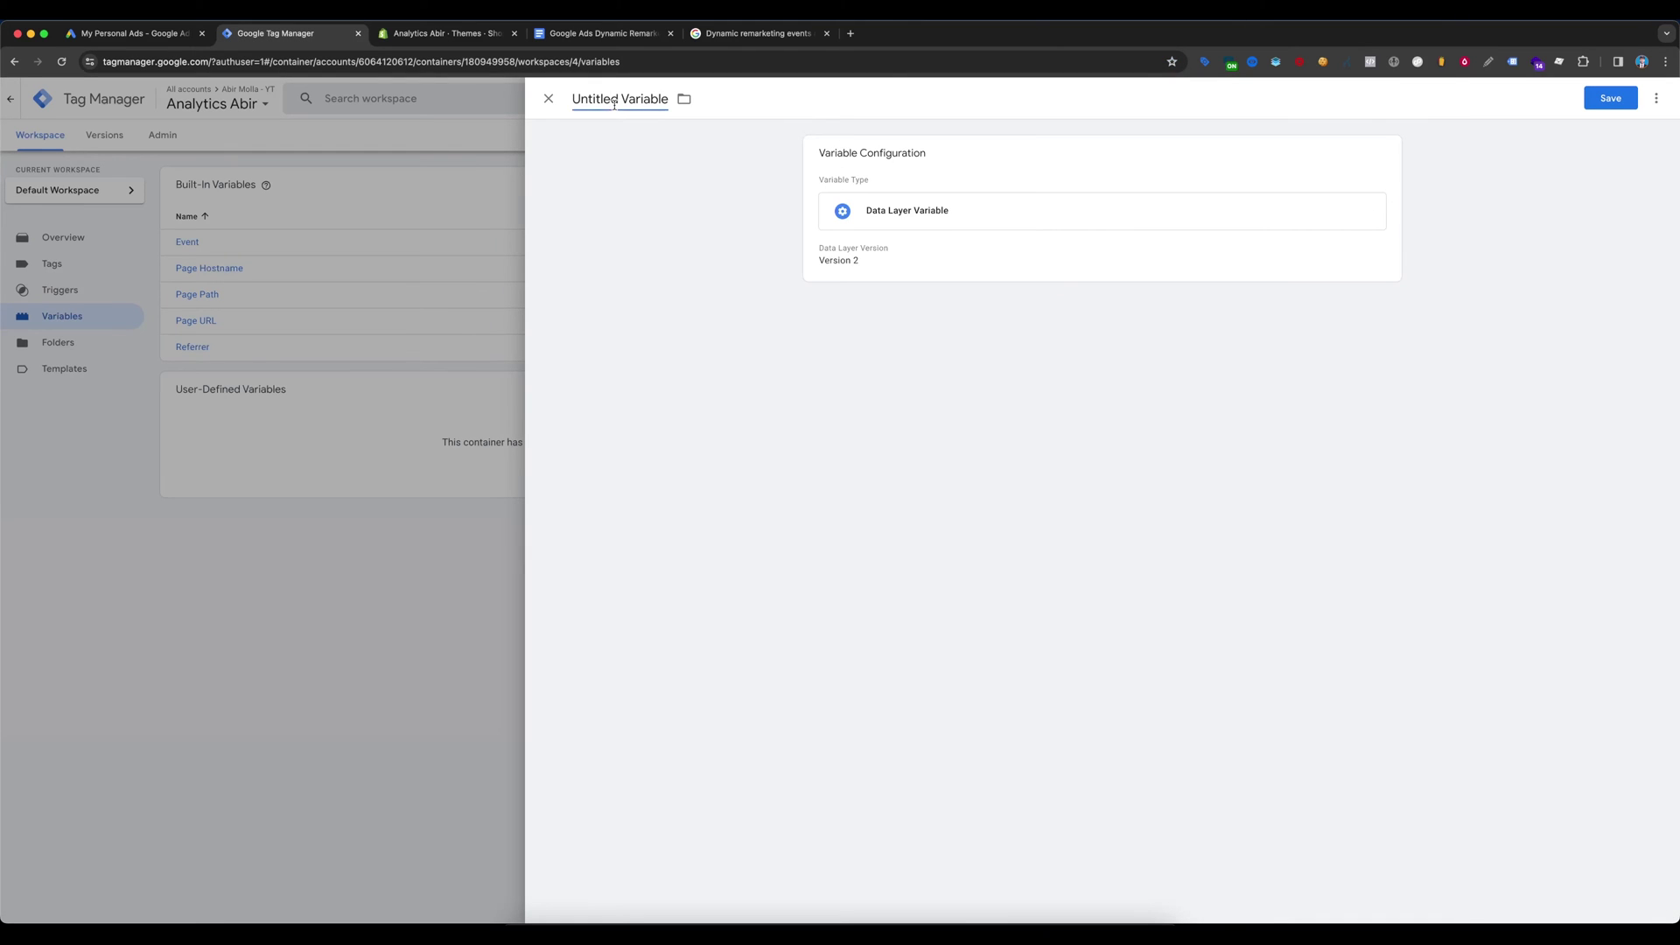
{"action": "key", "text": "super+v"}
Step: Set the Data Layer Variable Name to dynamicRemarketing.value and save the variable
{"action": "left_click", "coordinate": [602, 35]}
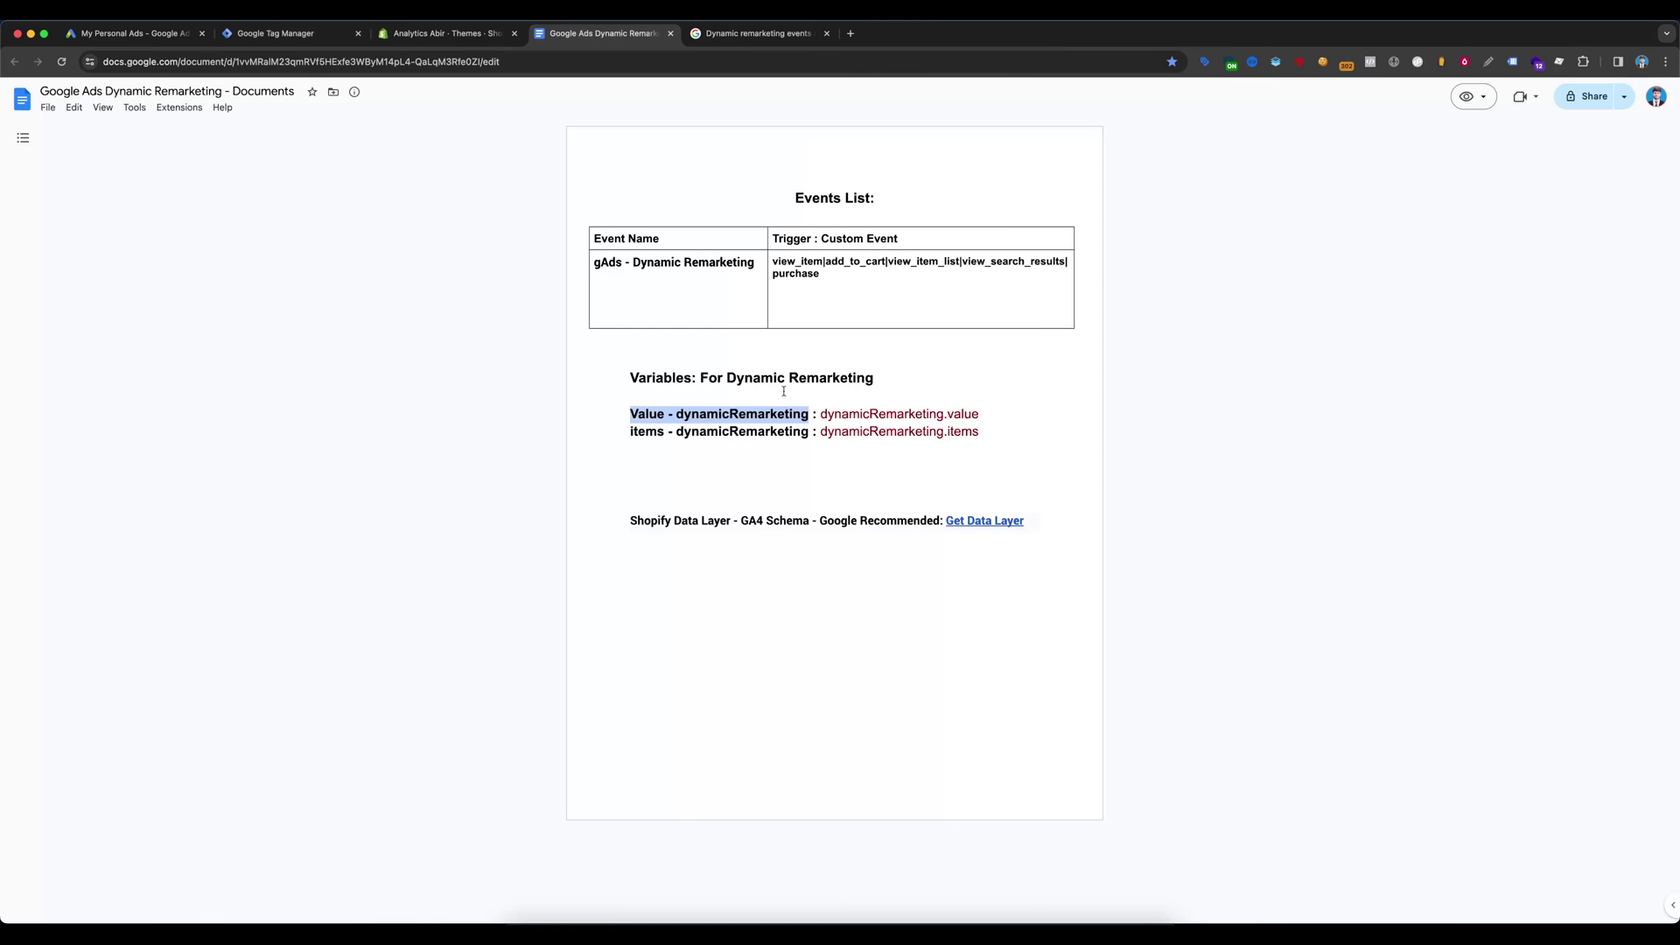
{"action": "left_click_drag", "start_coordinate": [817, 412], "coordinate": [993, 421]}
{"action": "key", "text": "super+c"}
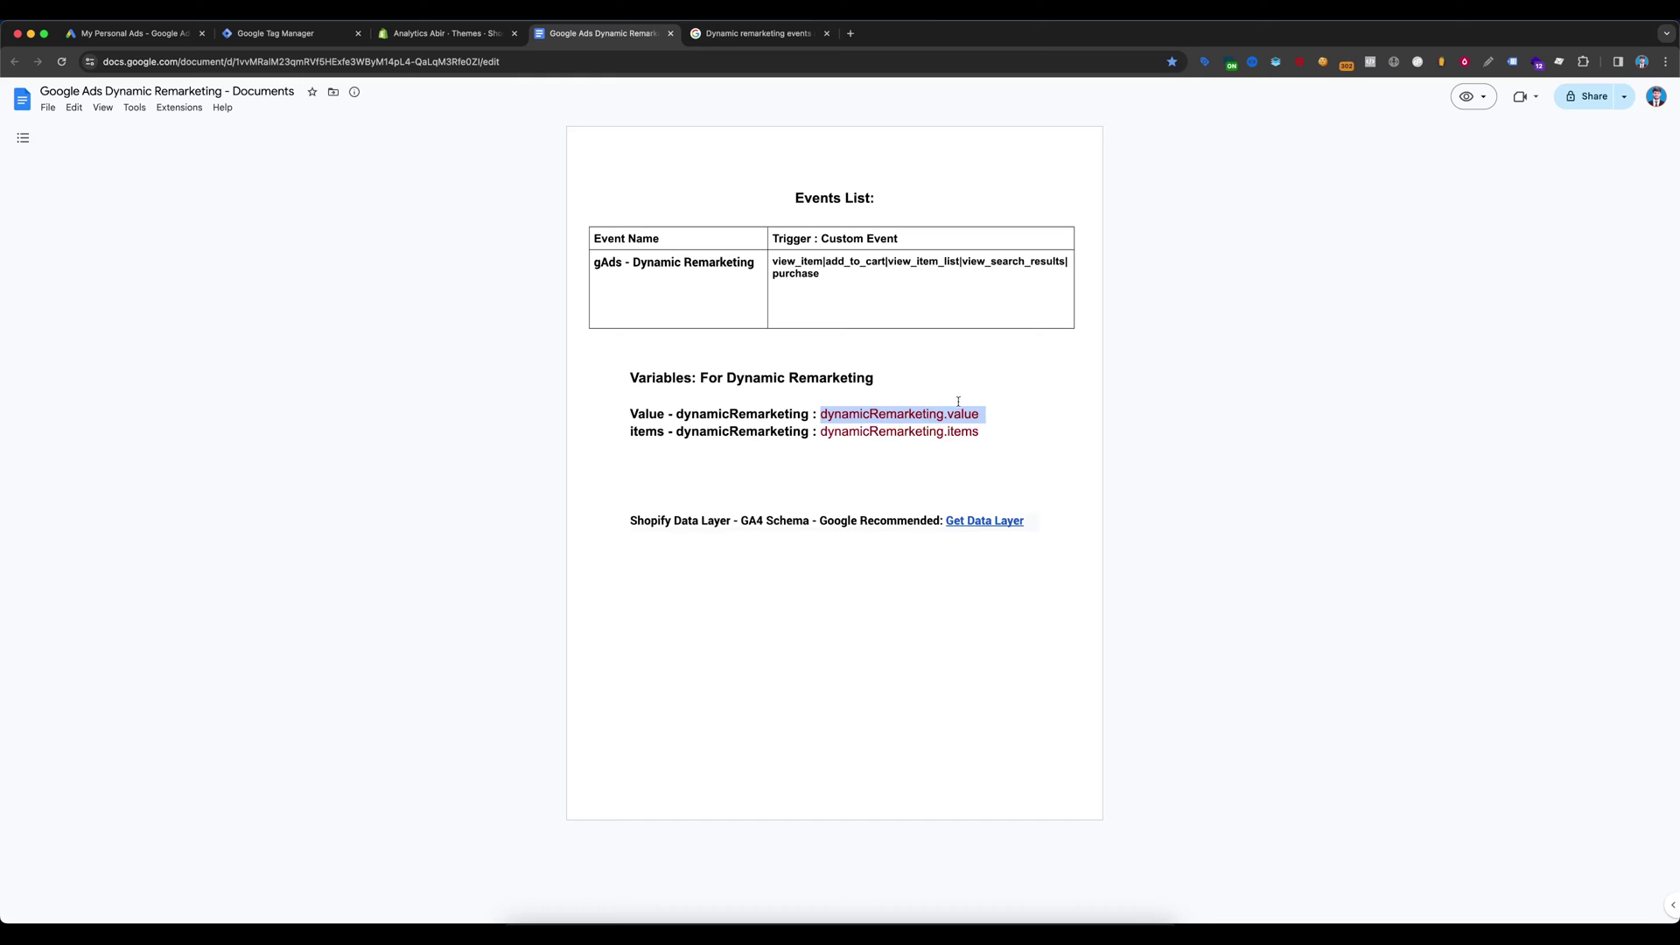
{"action": "left_click", "coordinate": [280, 33]}
{"action": "left_click", "coordinate": [910, 271]}
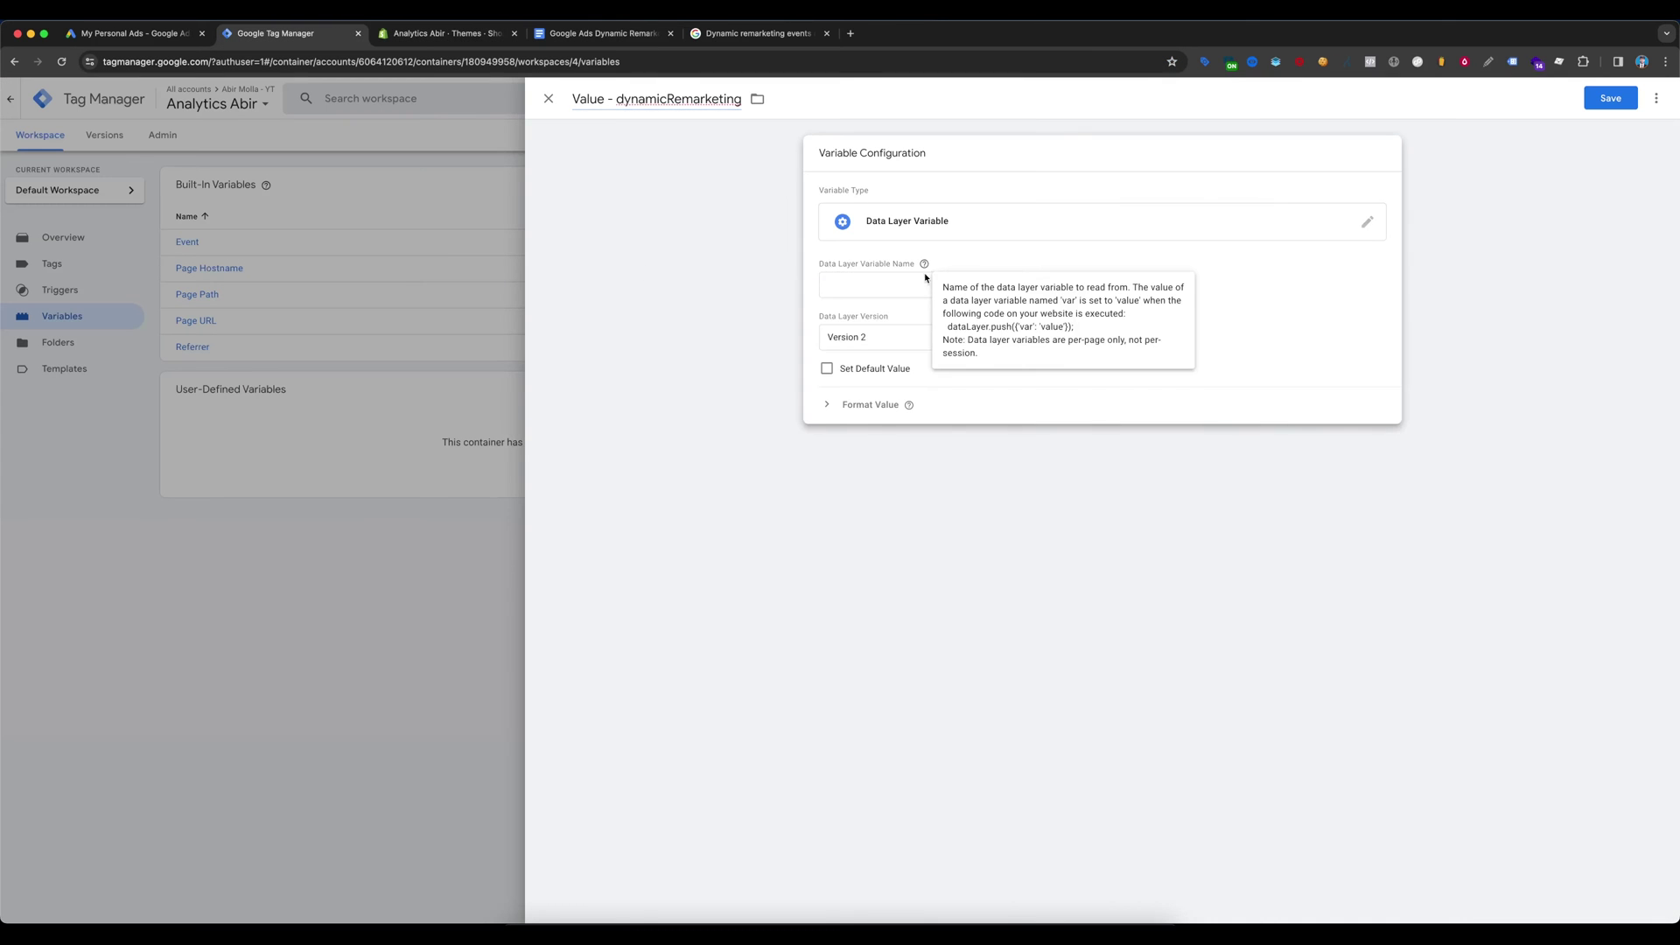
{"action": "left_click", "coordinate": [902, 291]}
{"action": "key", "text": "super+v"}
{"action": "left_click", "coordinate": [1611, 98]}
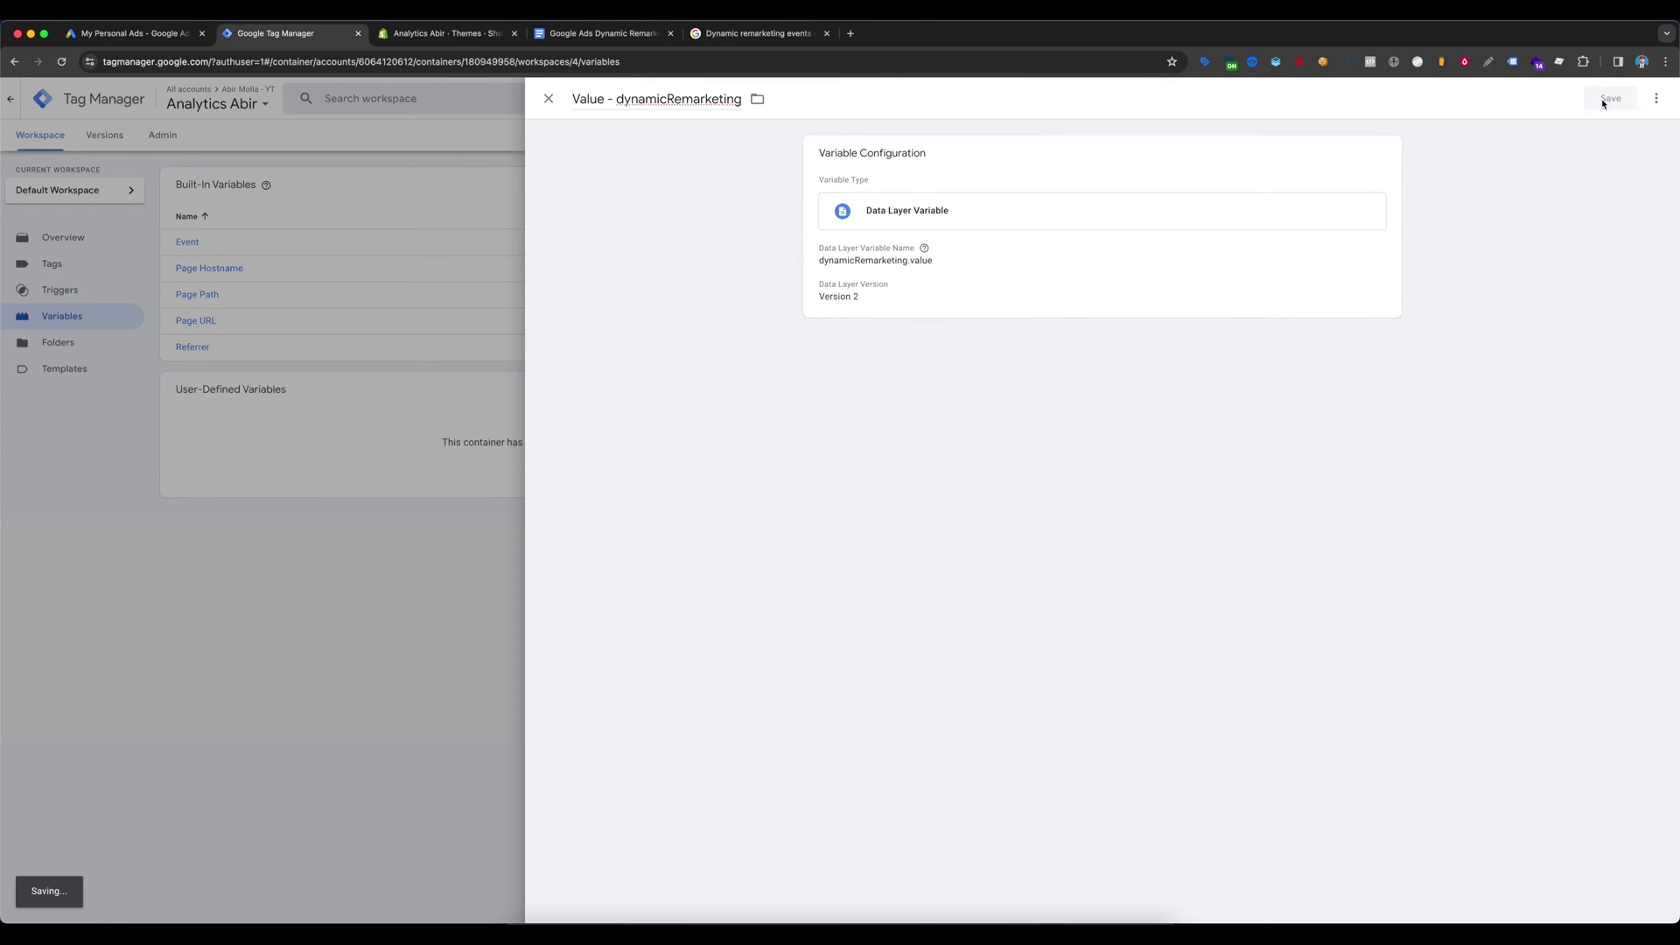
Step: Copy the next variable name, 'items - dynamicRemarketing', from the notes document
{"action": "left_click", "coordinate": [586, 35]}
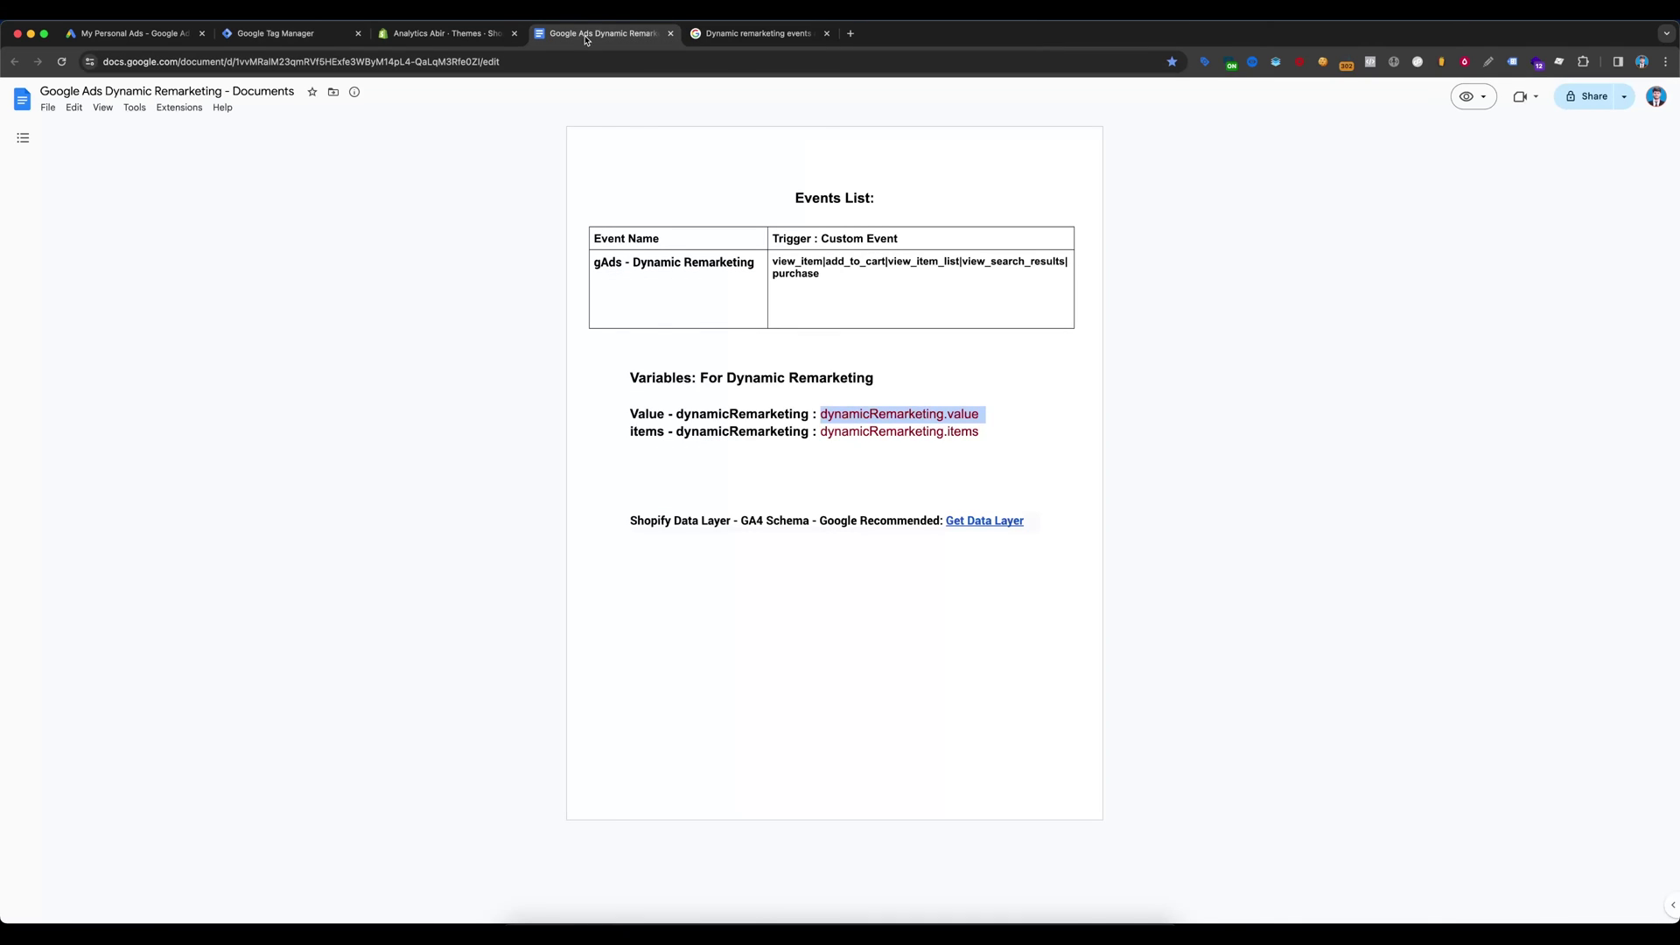
{"action": "left_click_drag", "start_coordinate": [629, 433], "coordinate": [814, 438]}
{"action": "key", "text": "super+c"}
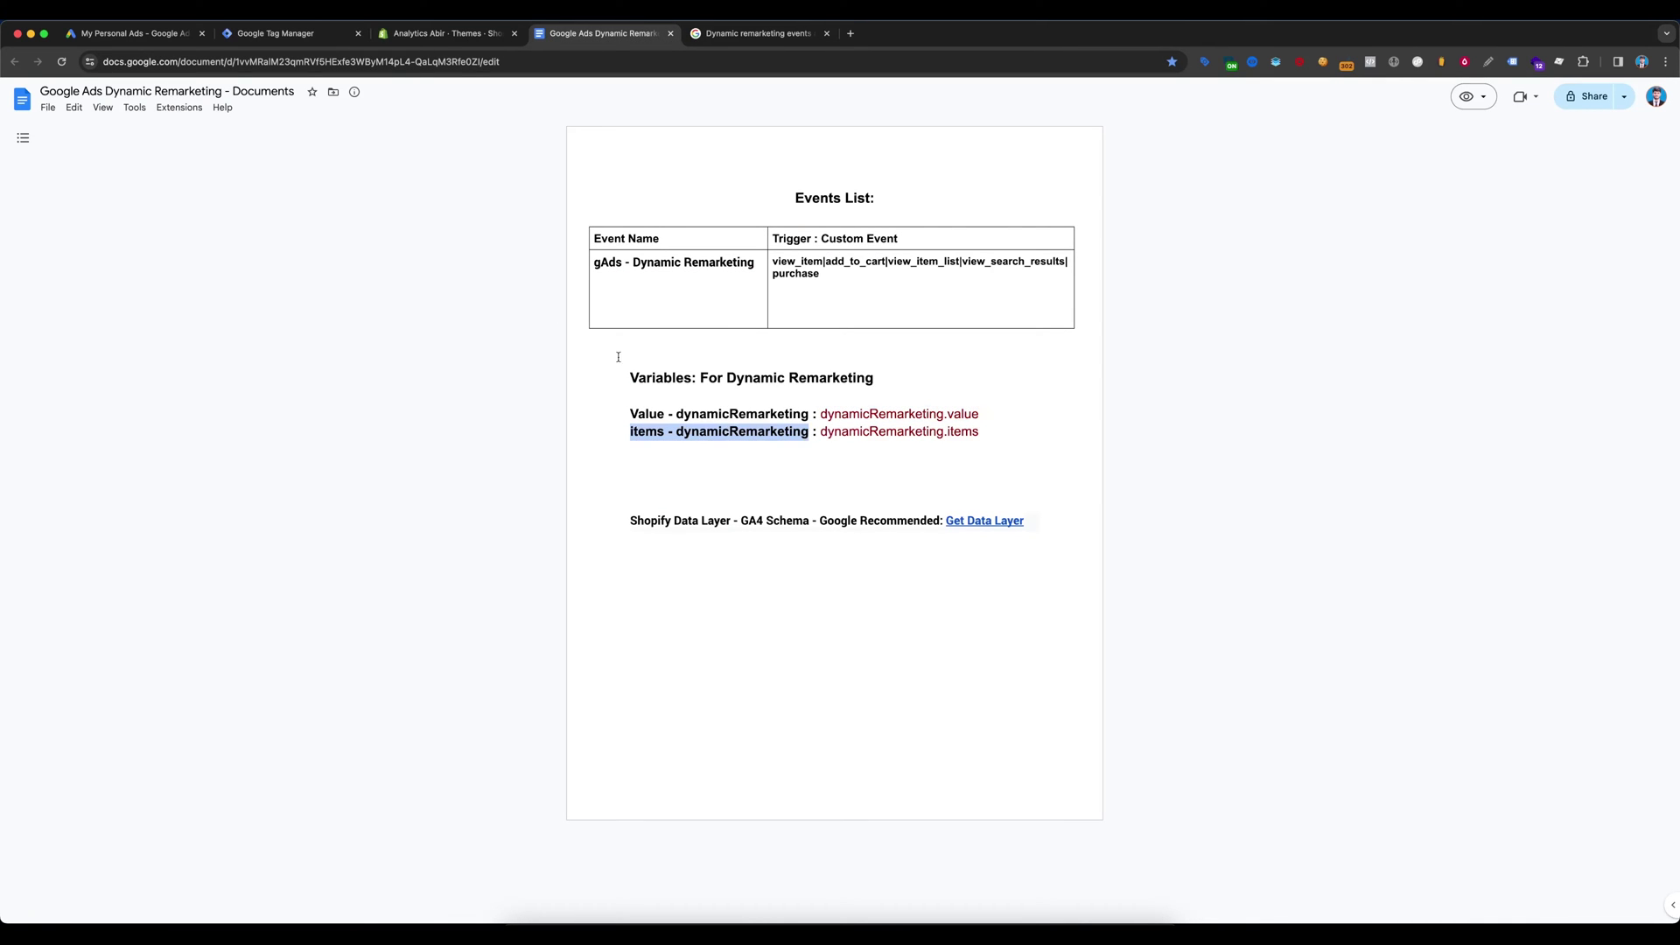
{"action": "left_click", "coordinate": [289, 33]}
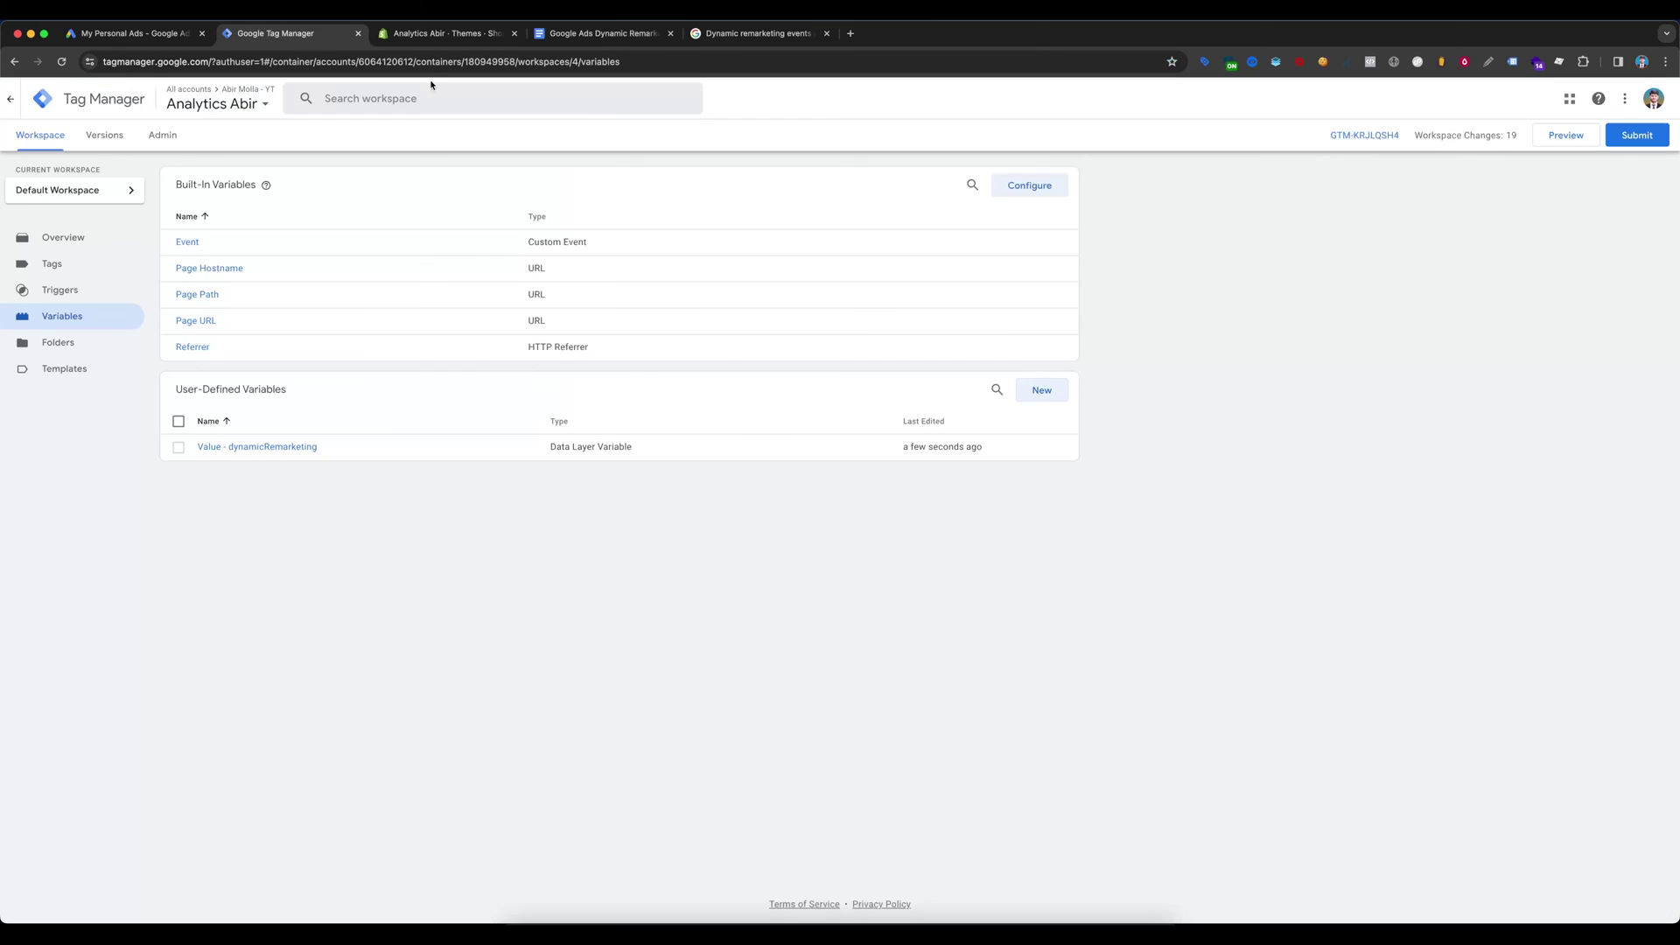
Step: Add Data Layer Variable 'items - dynamicRemarketing' with key dynamicRemarketing.items and save it
{"action": "left_click", "coordinate": [1055, 390]}
{"action": "left_click", "coordinate": [639, 99]}
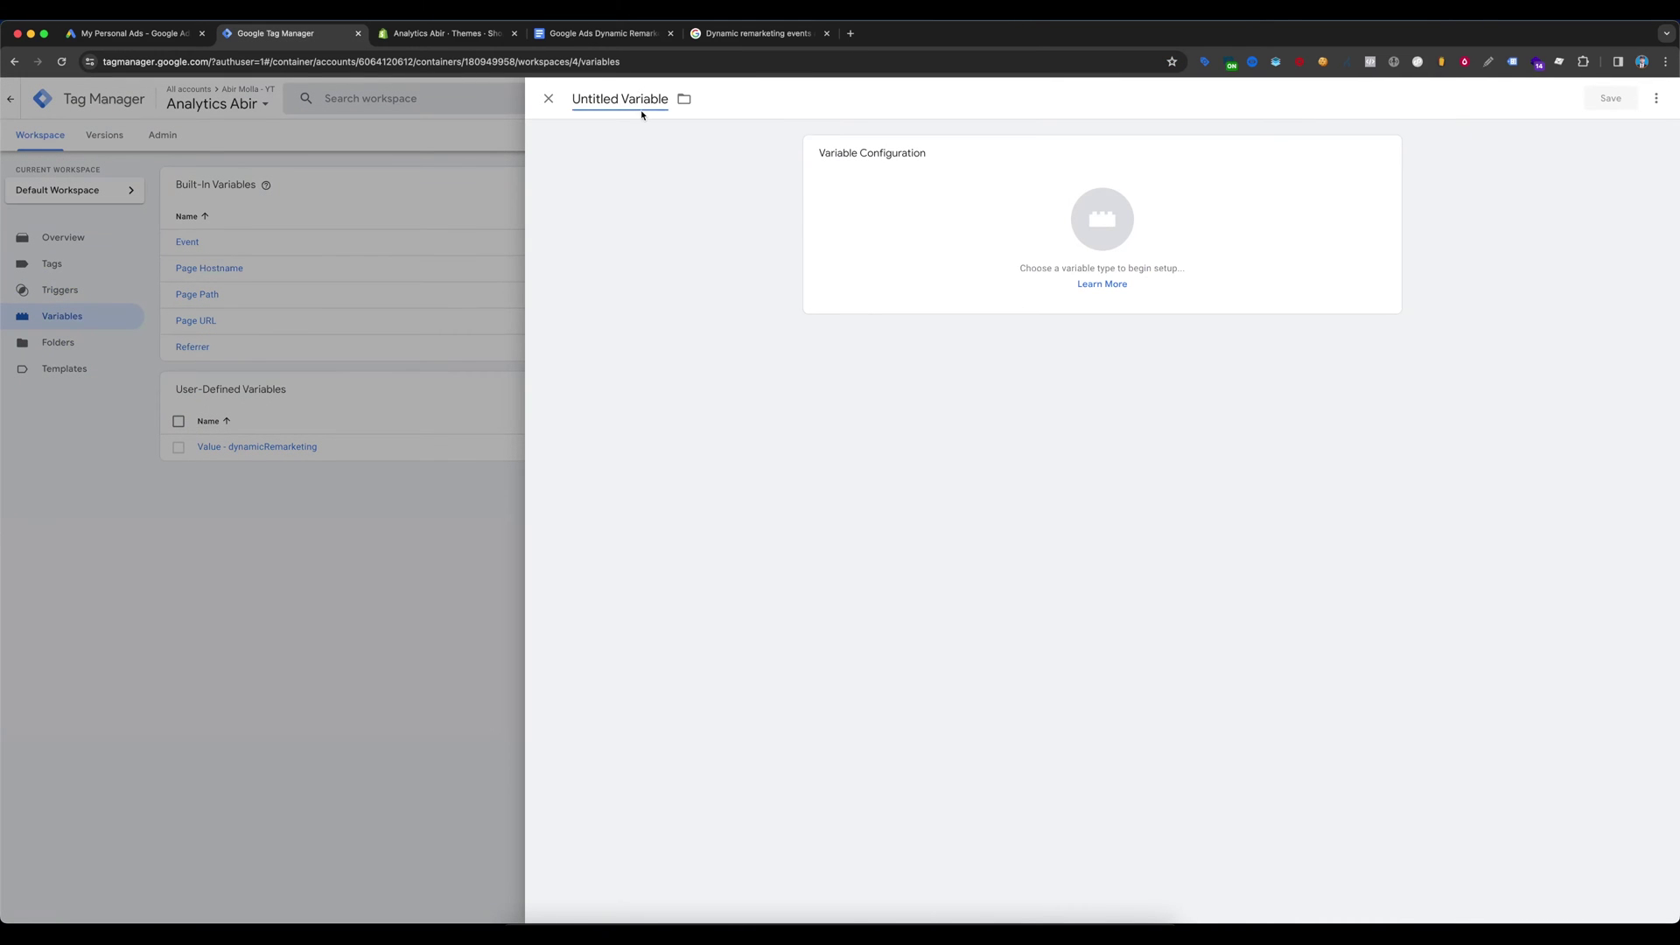
{"action": "key", "text": "super+v"}
{"action": "left_click", "coordinate": [603, 33]}
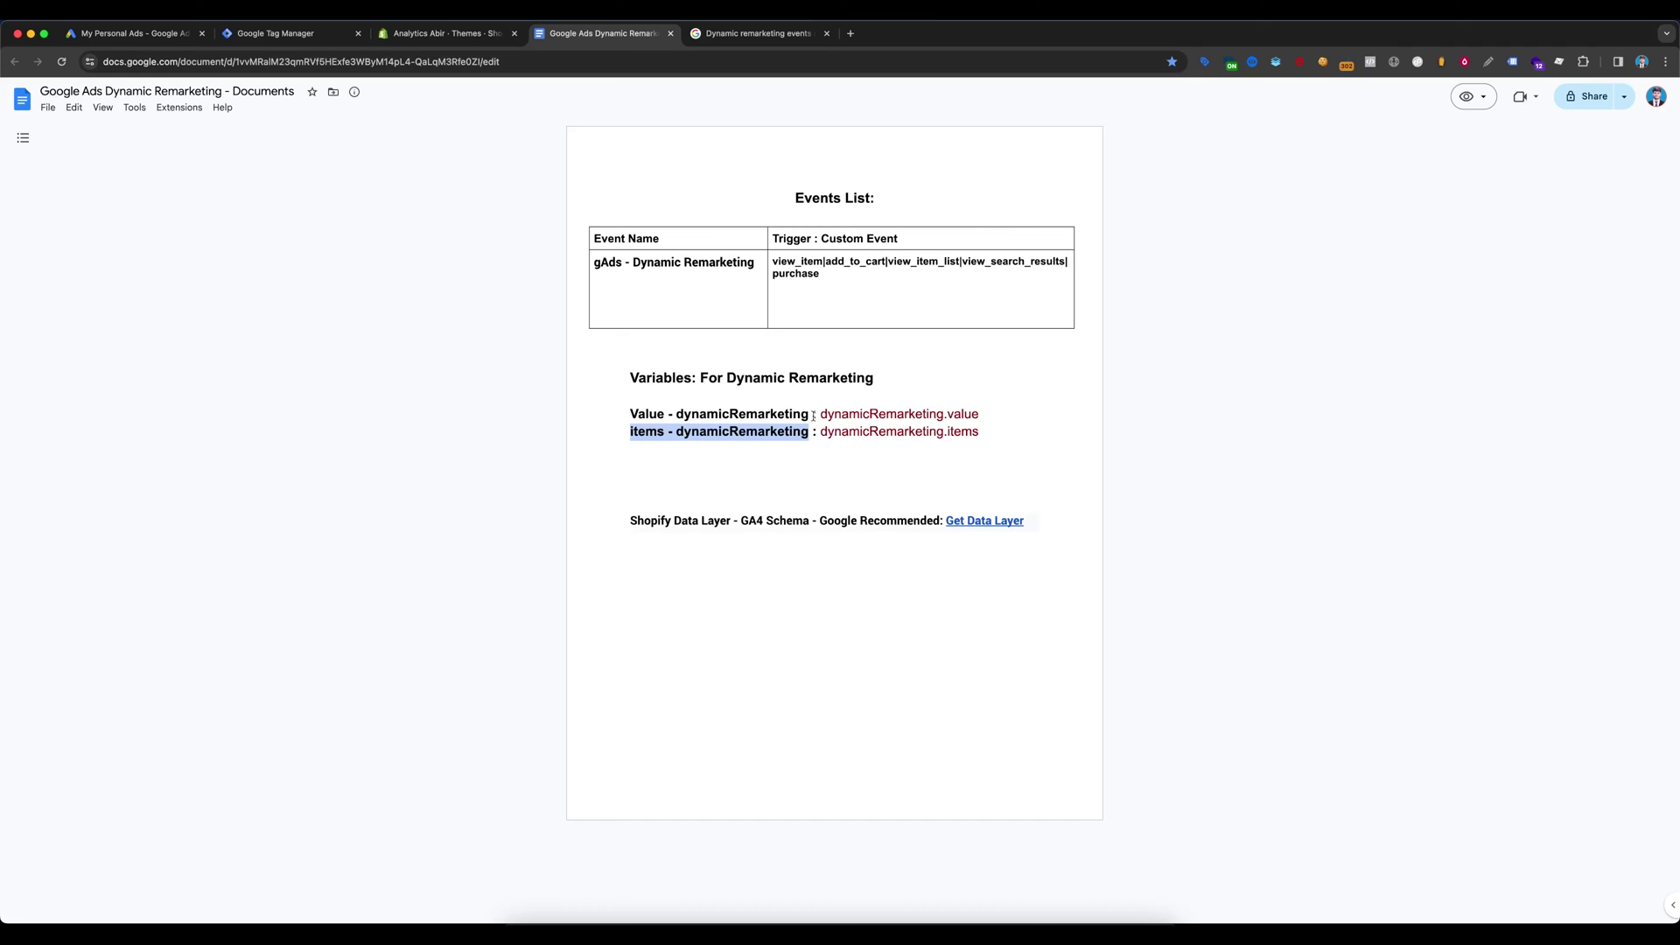
{"action": "left_click_drag", "start_coordinate": [821, 435], "coordinate": [981, 433]}
{"action": "key", "text": "super+c"}
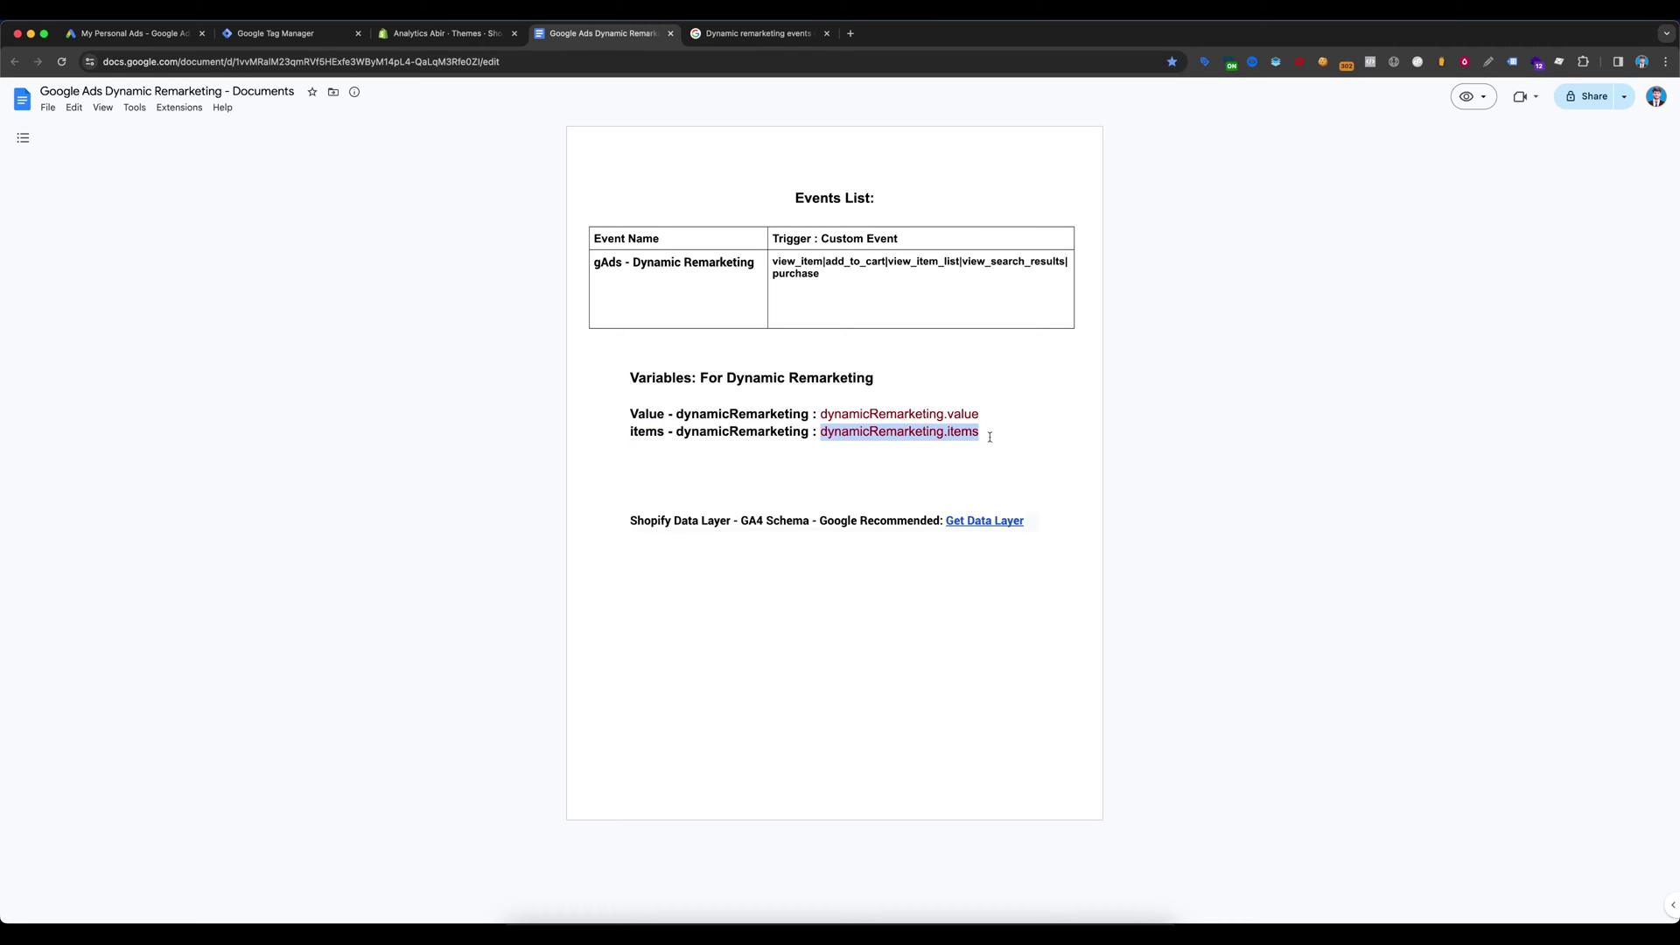
{"action": "left_click", "coordinate": [289, 33]}
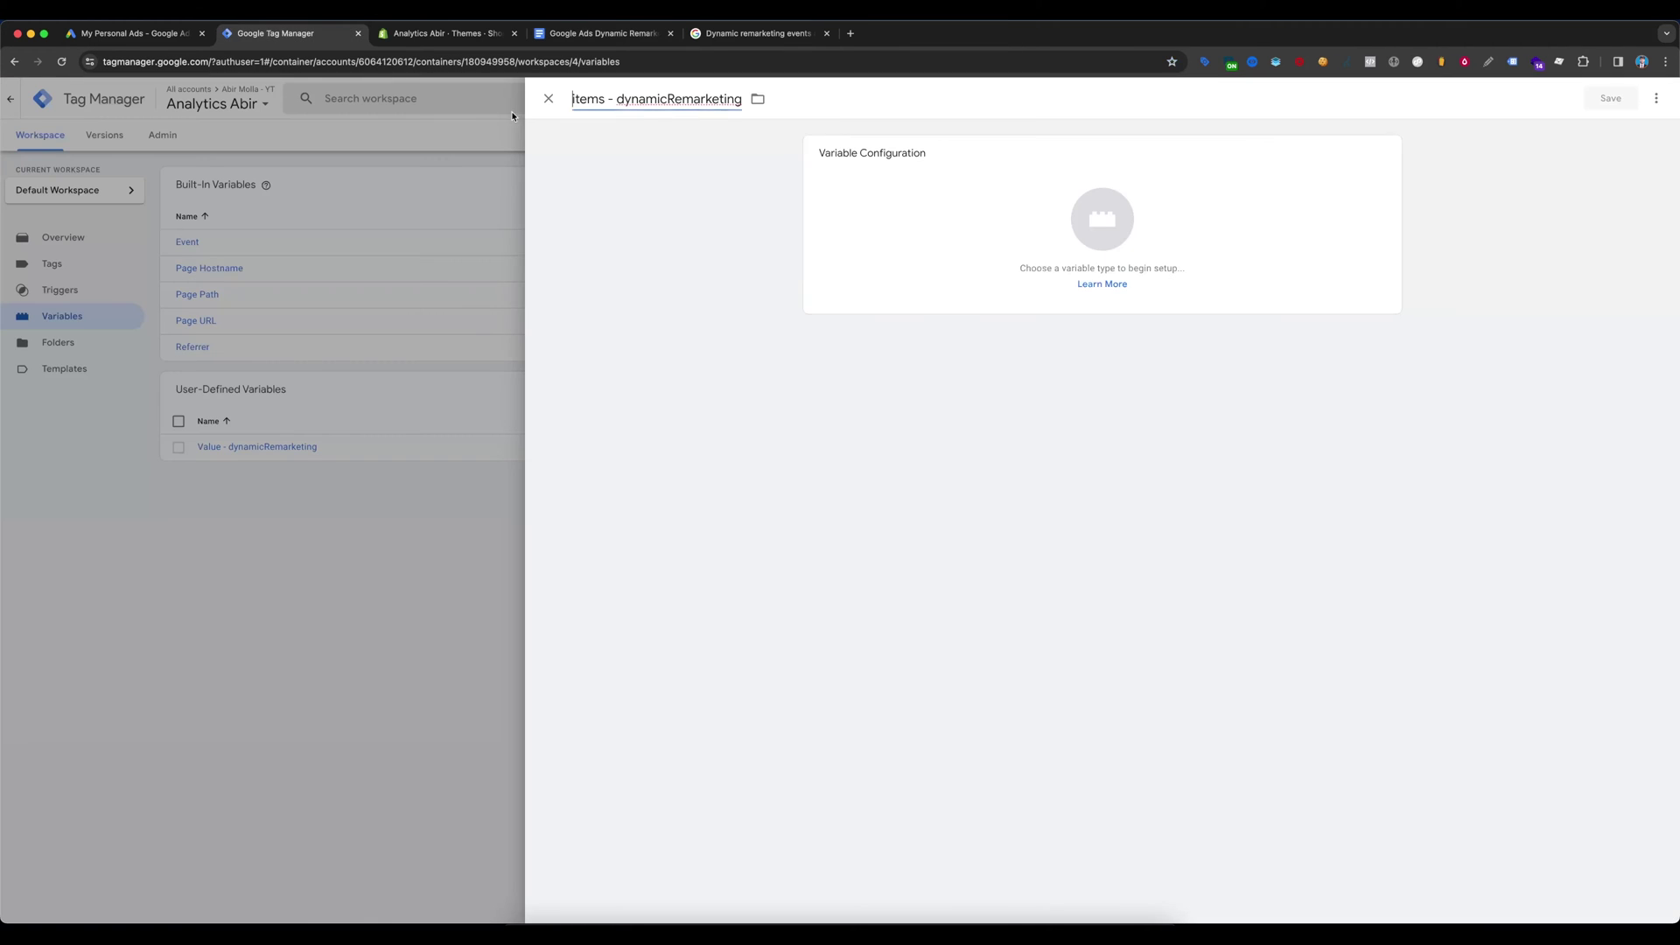
{"action": "left_click", "coordinate": [972, 251]}
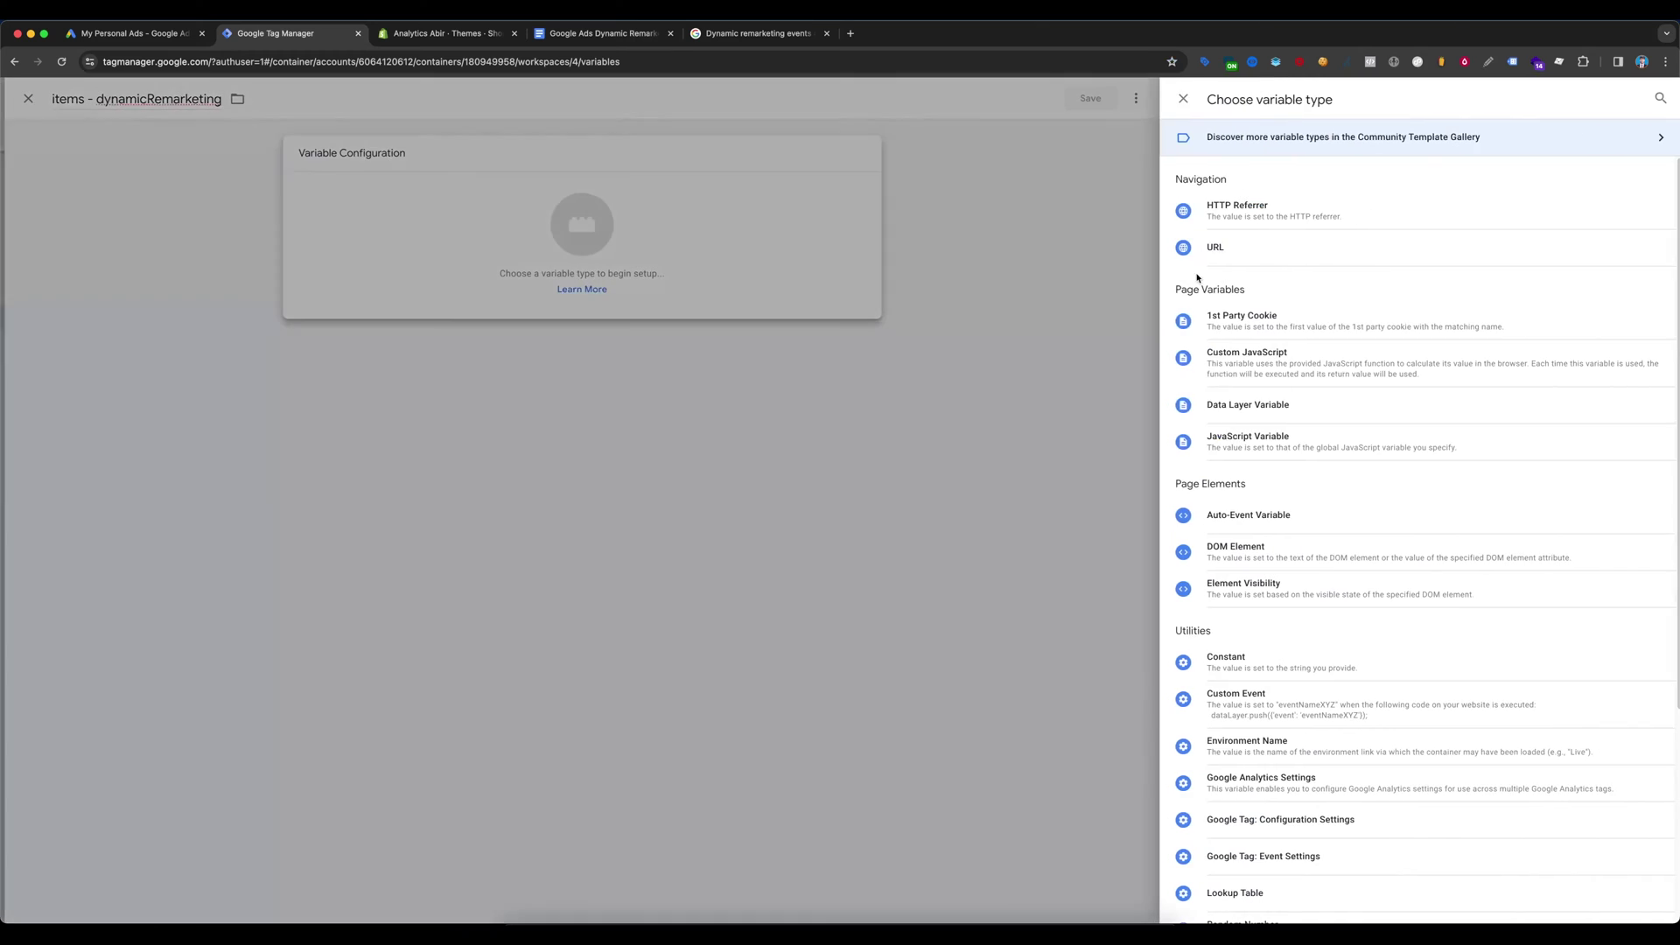
{"action": "left_click", "coordinate": [1247, 407]}
{"action": "key", "text": "super+v"}
{"action": "left_click", "coordinate": [1611, 98]}
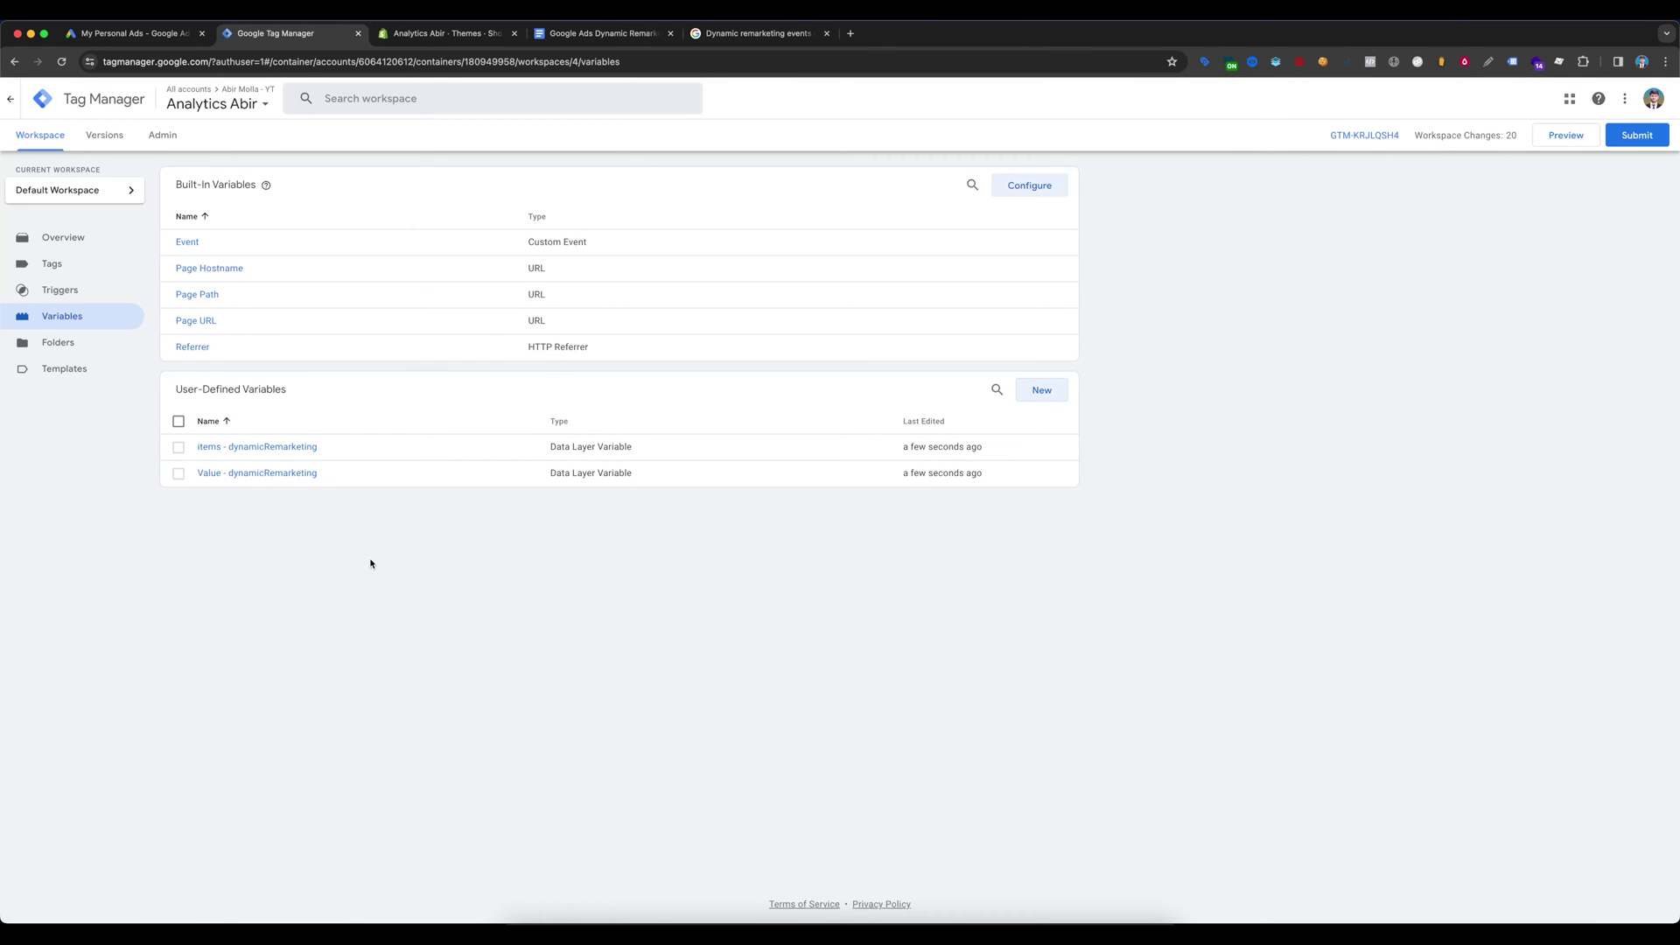
Step: Start a new tag of type Google Ads Remarketing
{"action": "left_click", "coordinate": [57, 263]}
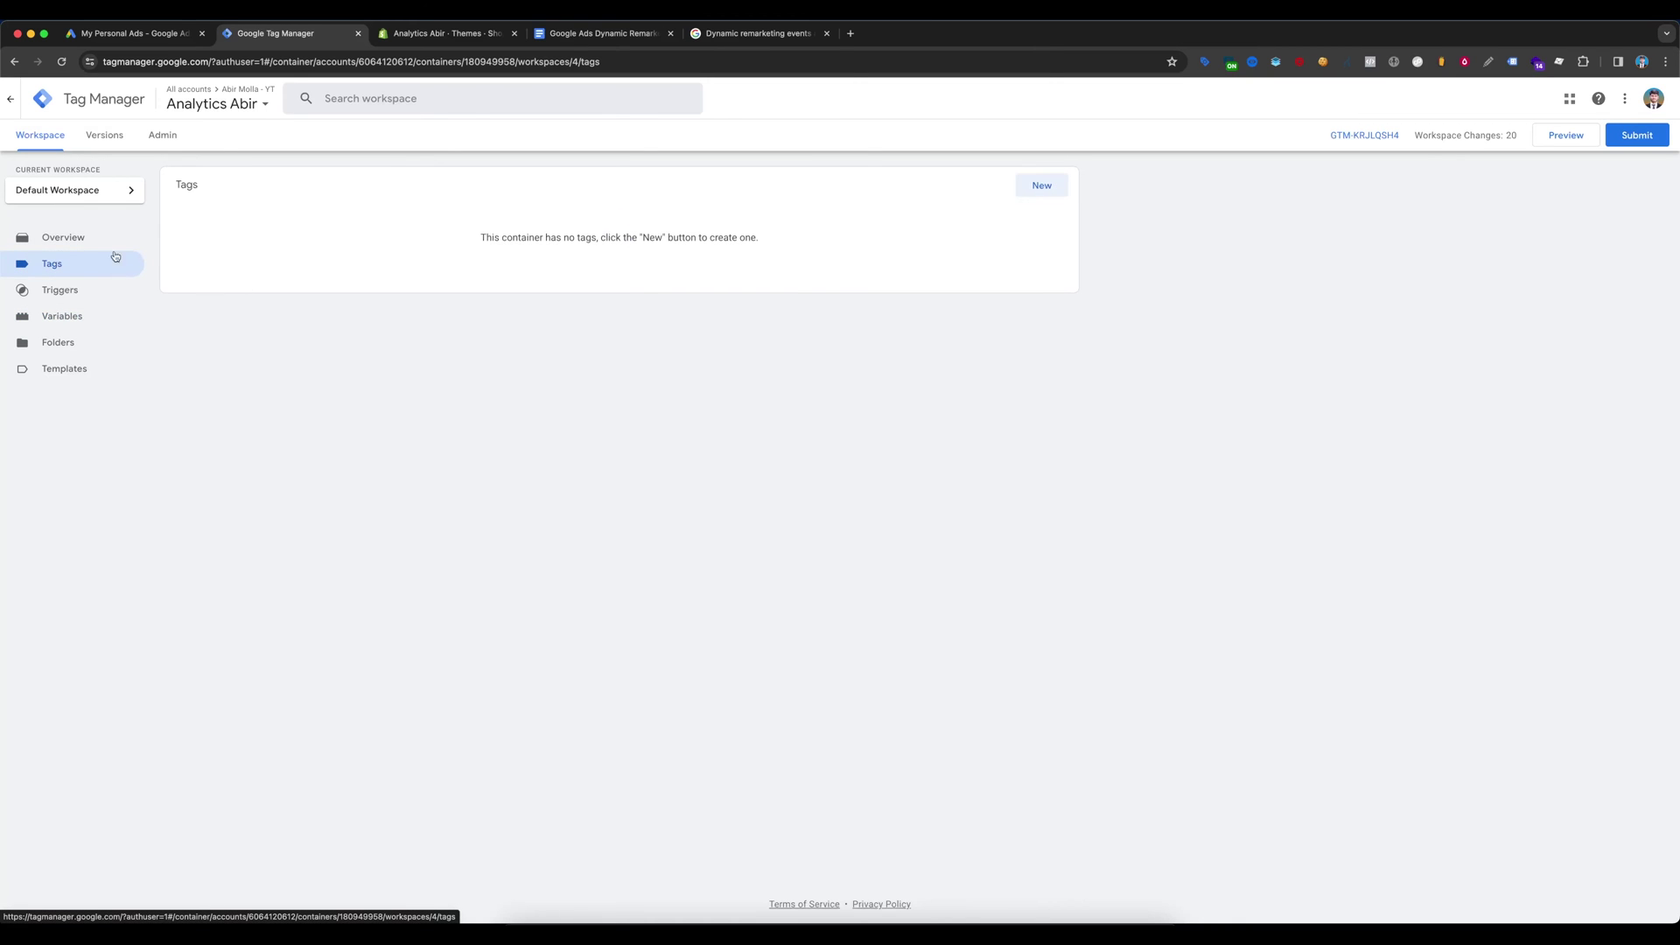
{"action": "left_click", "coordinate": [1057, 187]}
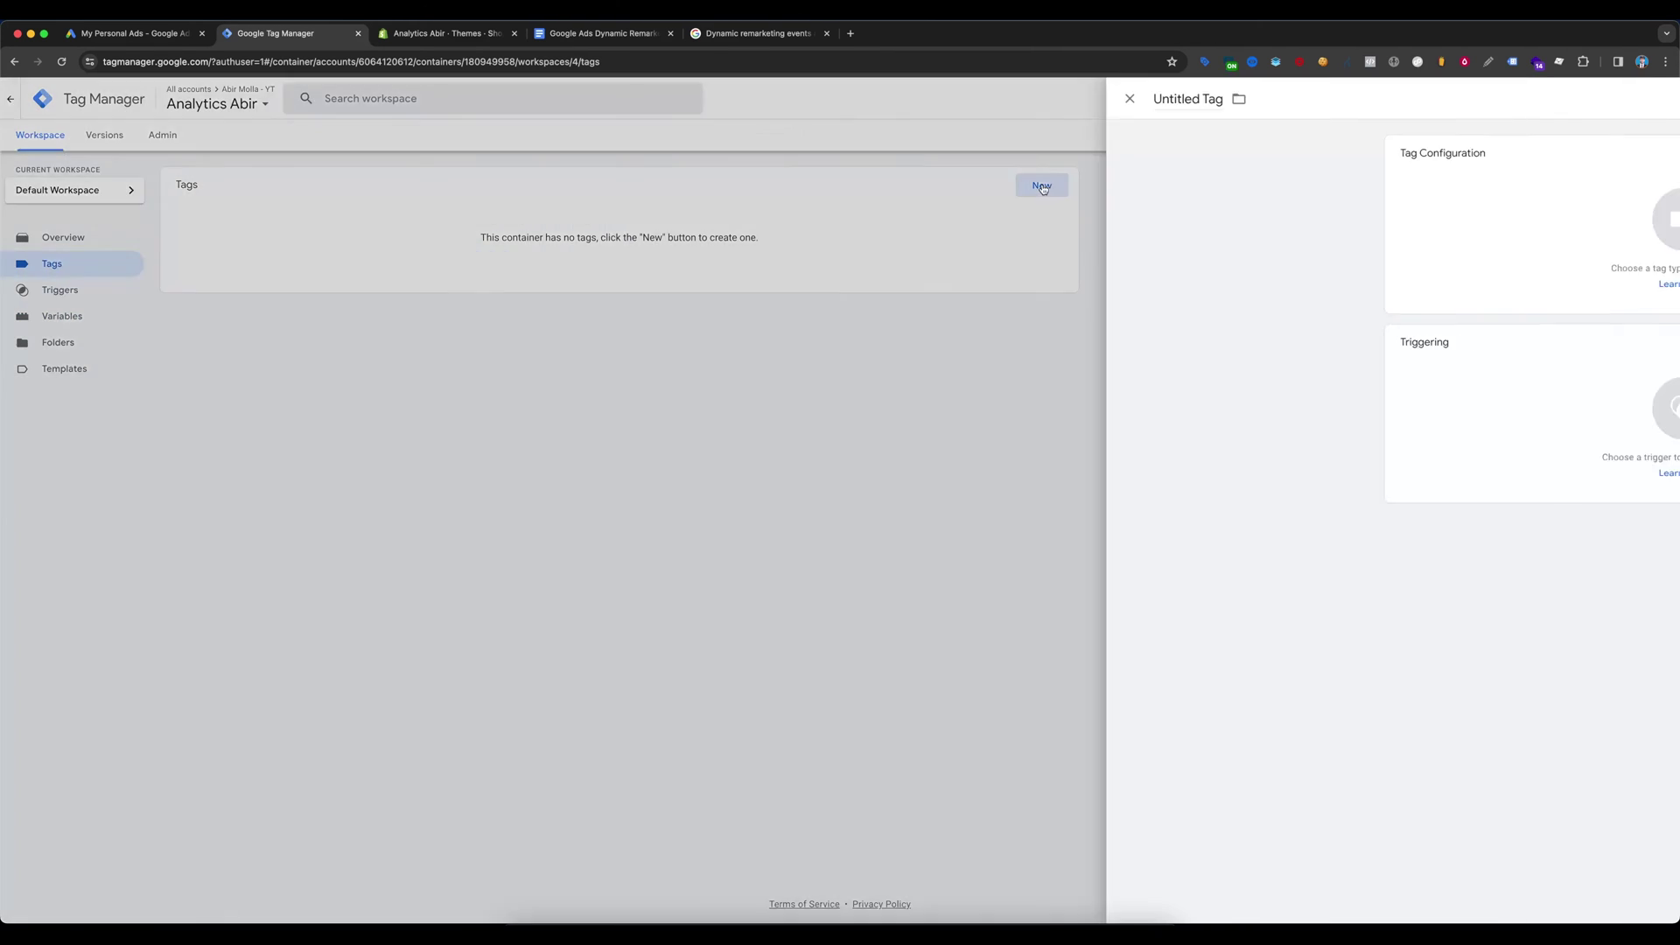
{"action": "left_click", "coordinate": [896, 198]}
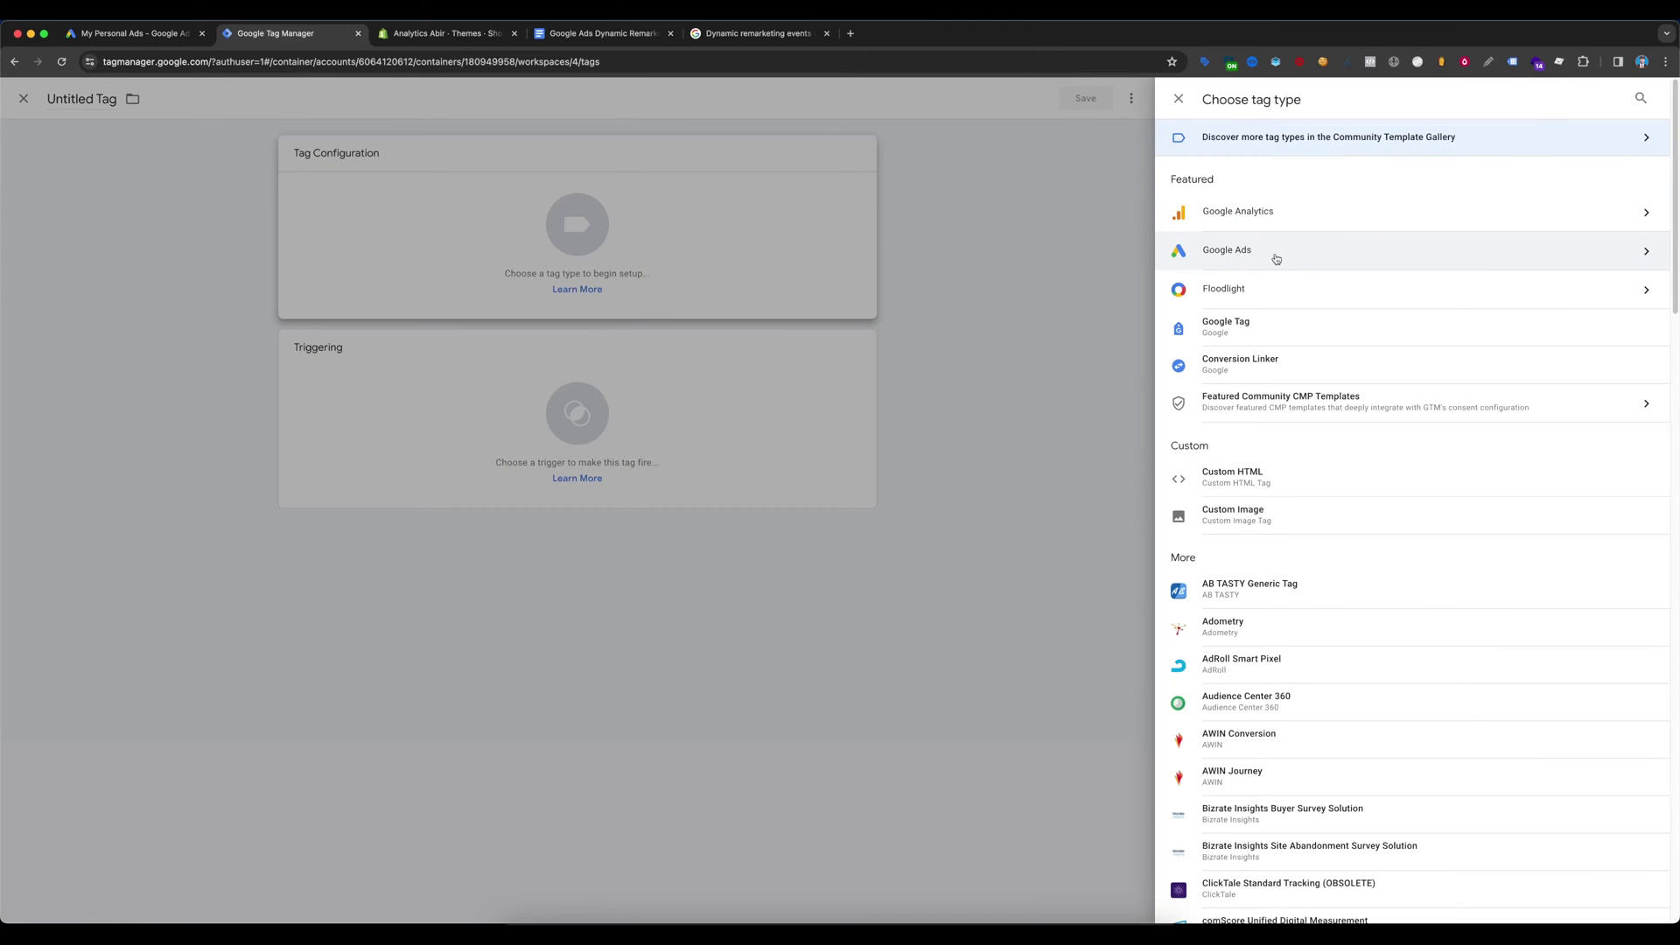
{"action": "left_click", "coordinate": [1320, 259]}
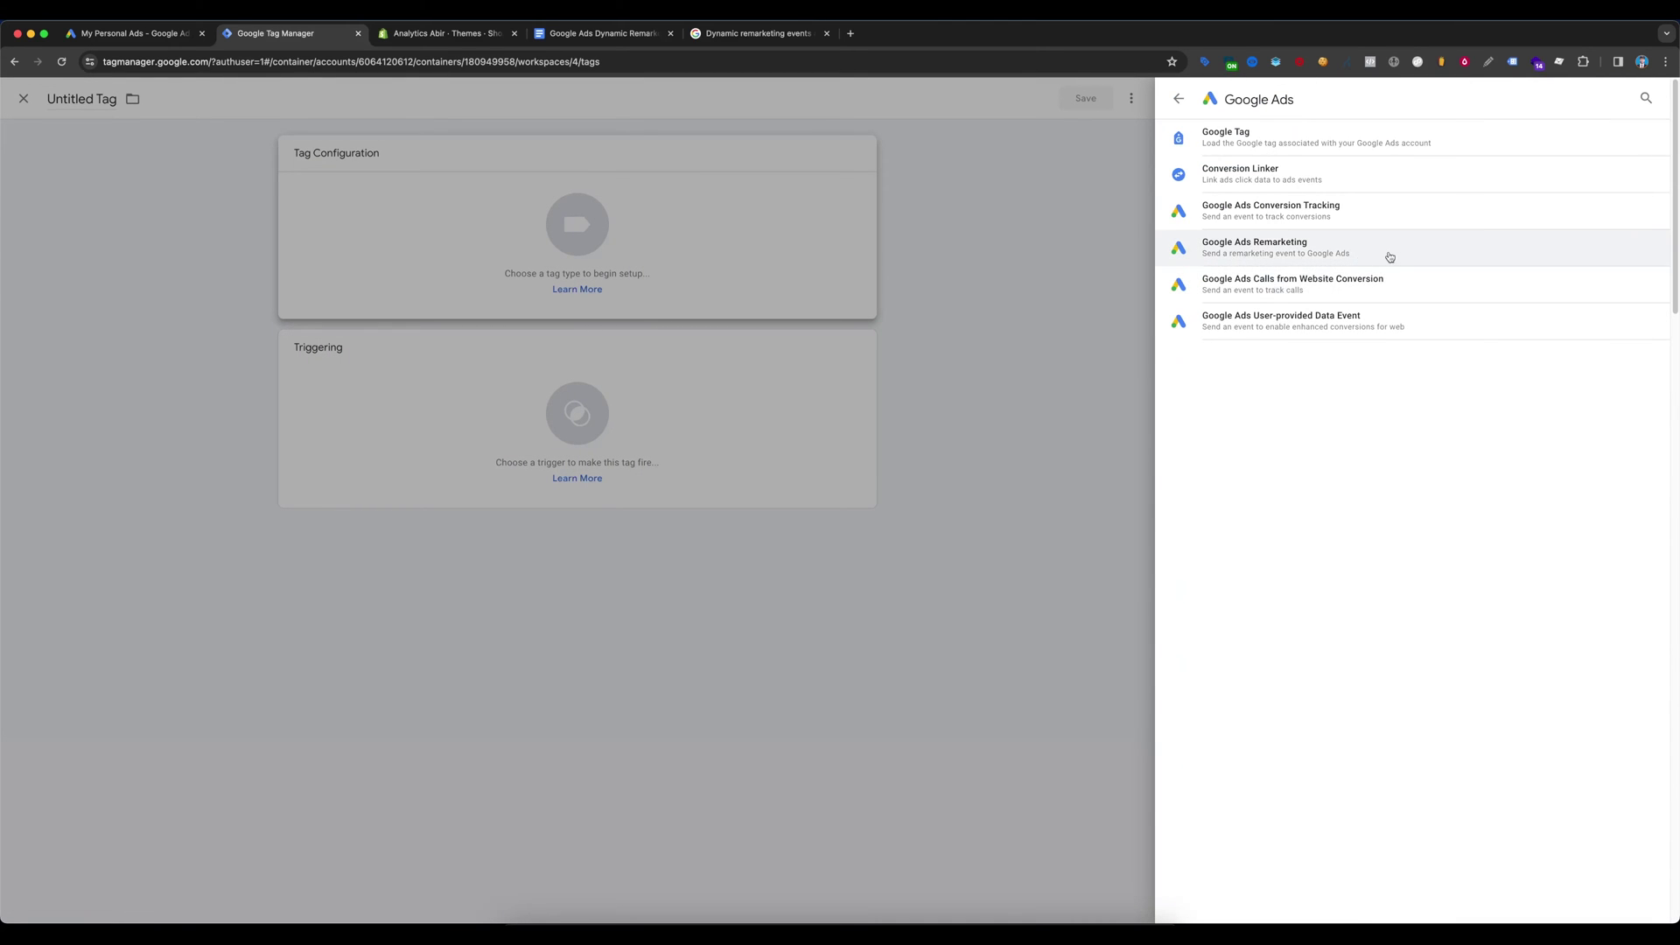
{"action": "left_click", "coordinate": [1390, 255]}
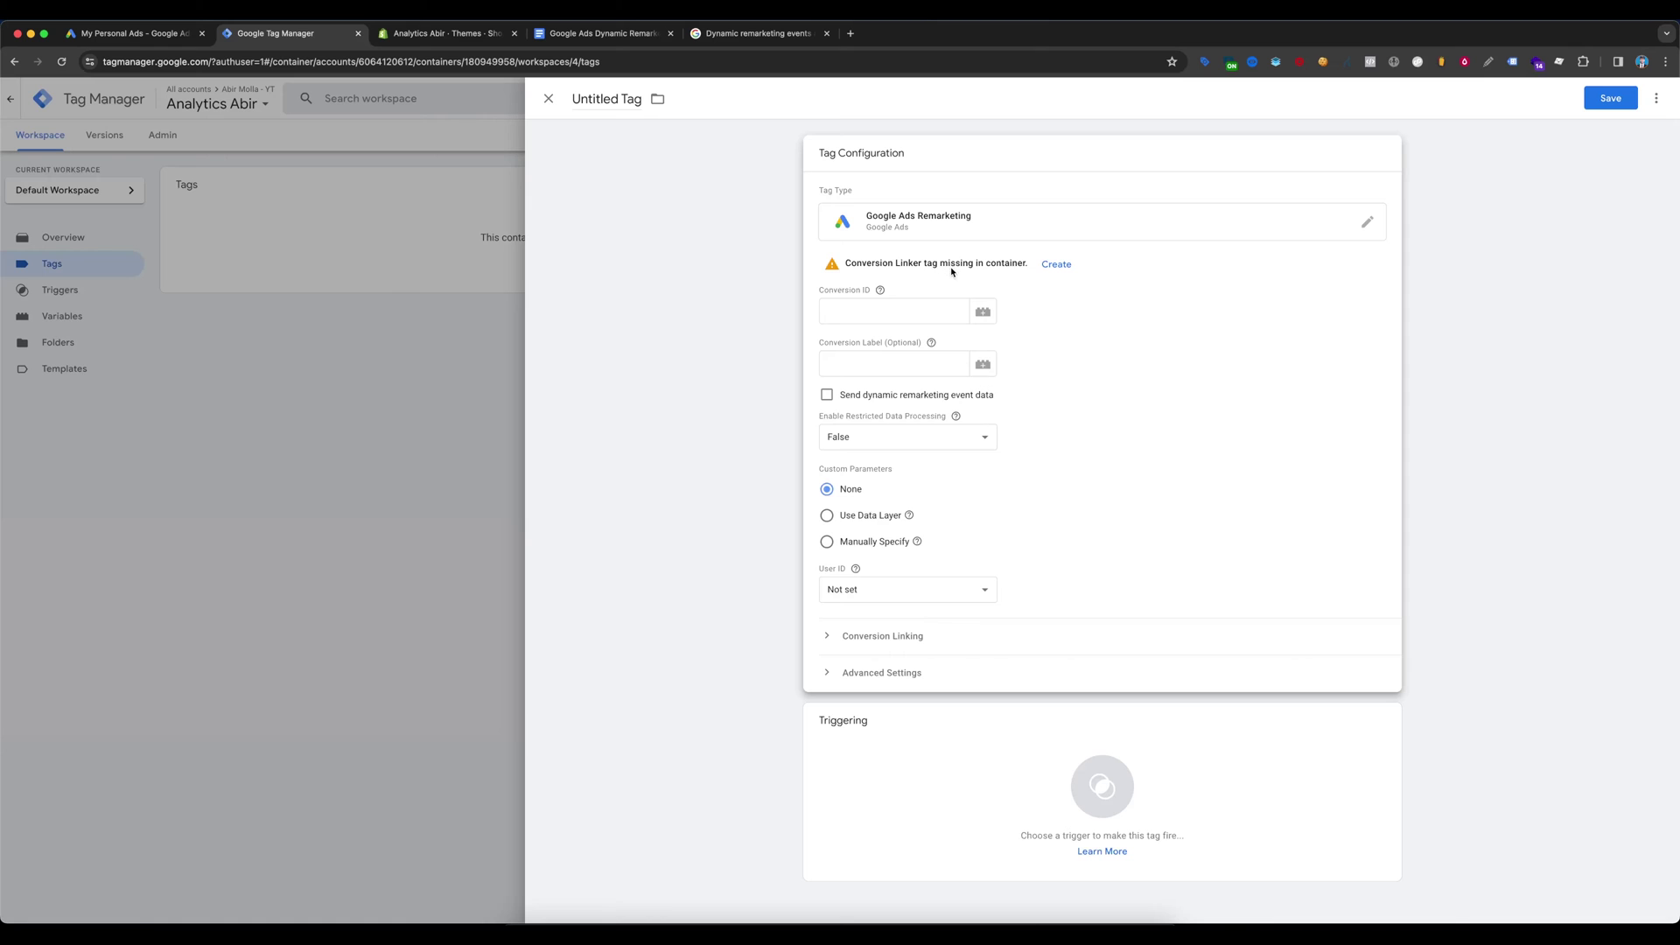
Step: Create and save the suggested Conversion Linker tag, keeping the name 'Conversion Linker'
{"action": "left_click", "coordinate": [1057, 265]}
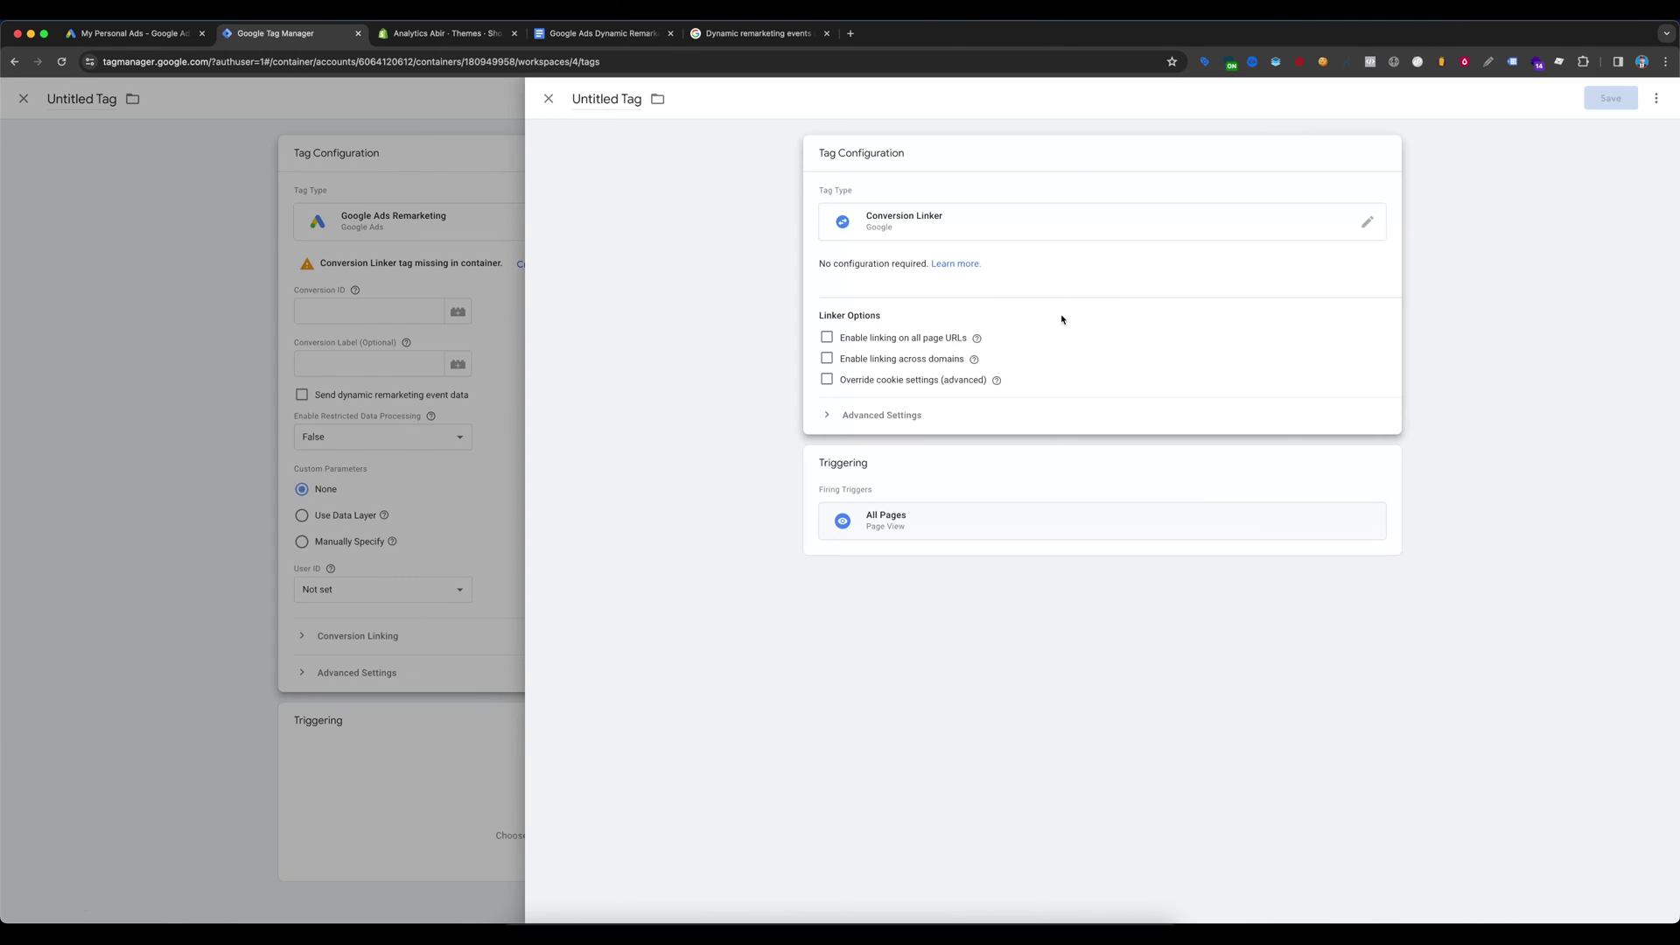
{"action": "left_click", "coordinate": [1608, 99]}
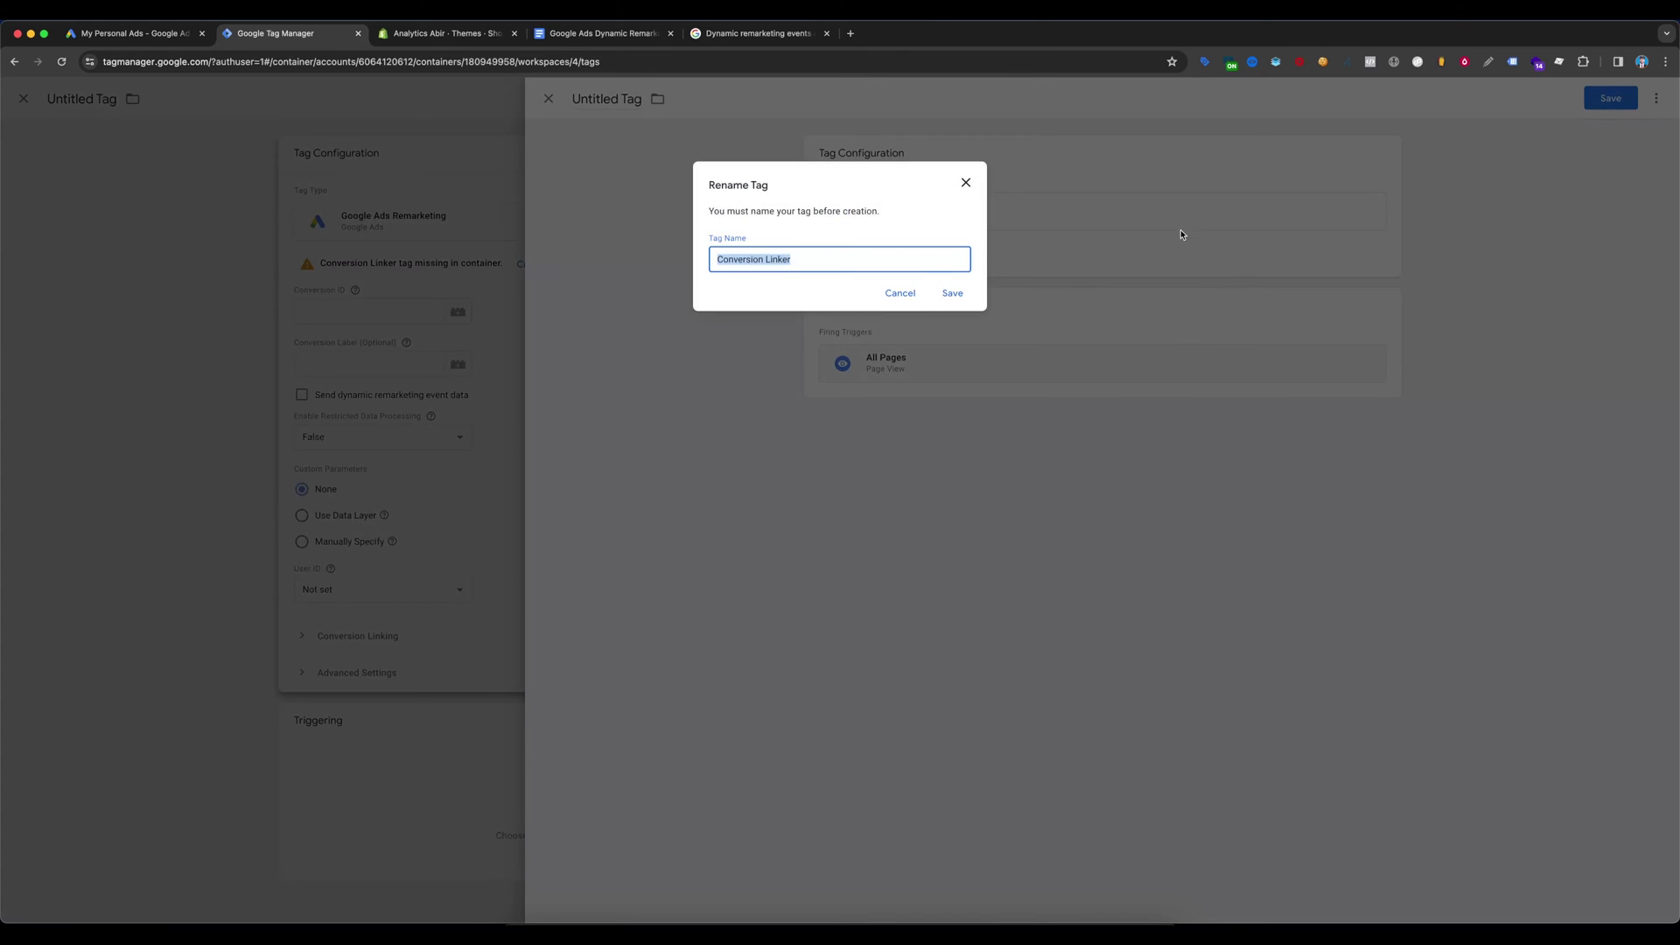
{"action": "left_click", "coordinate": [951, 294]}
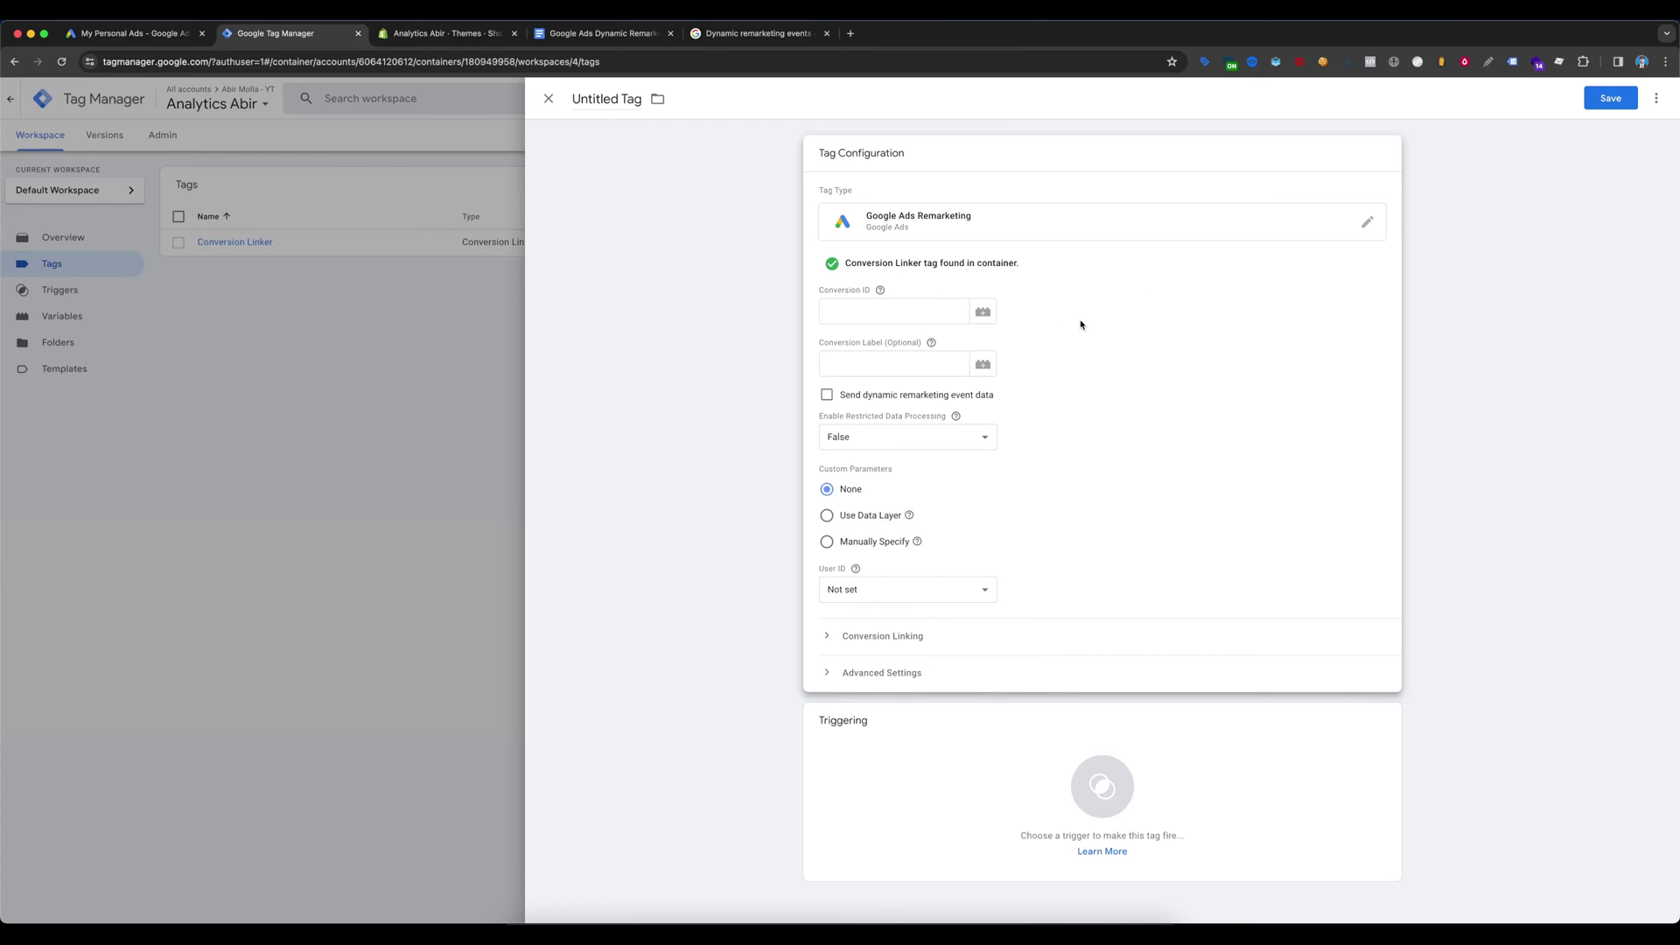
{"action": "left_click", "coordinate": [677, 243]}
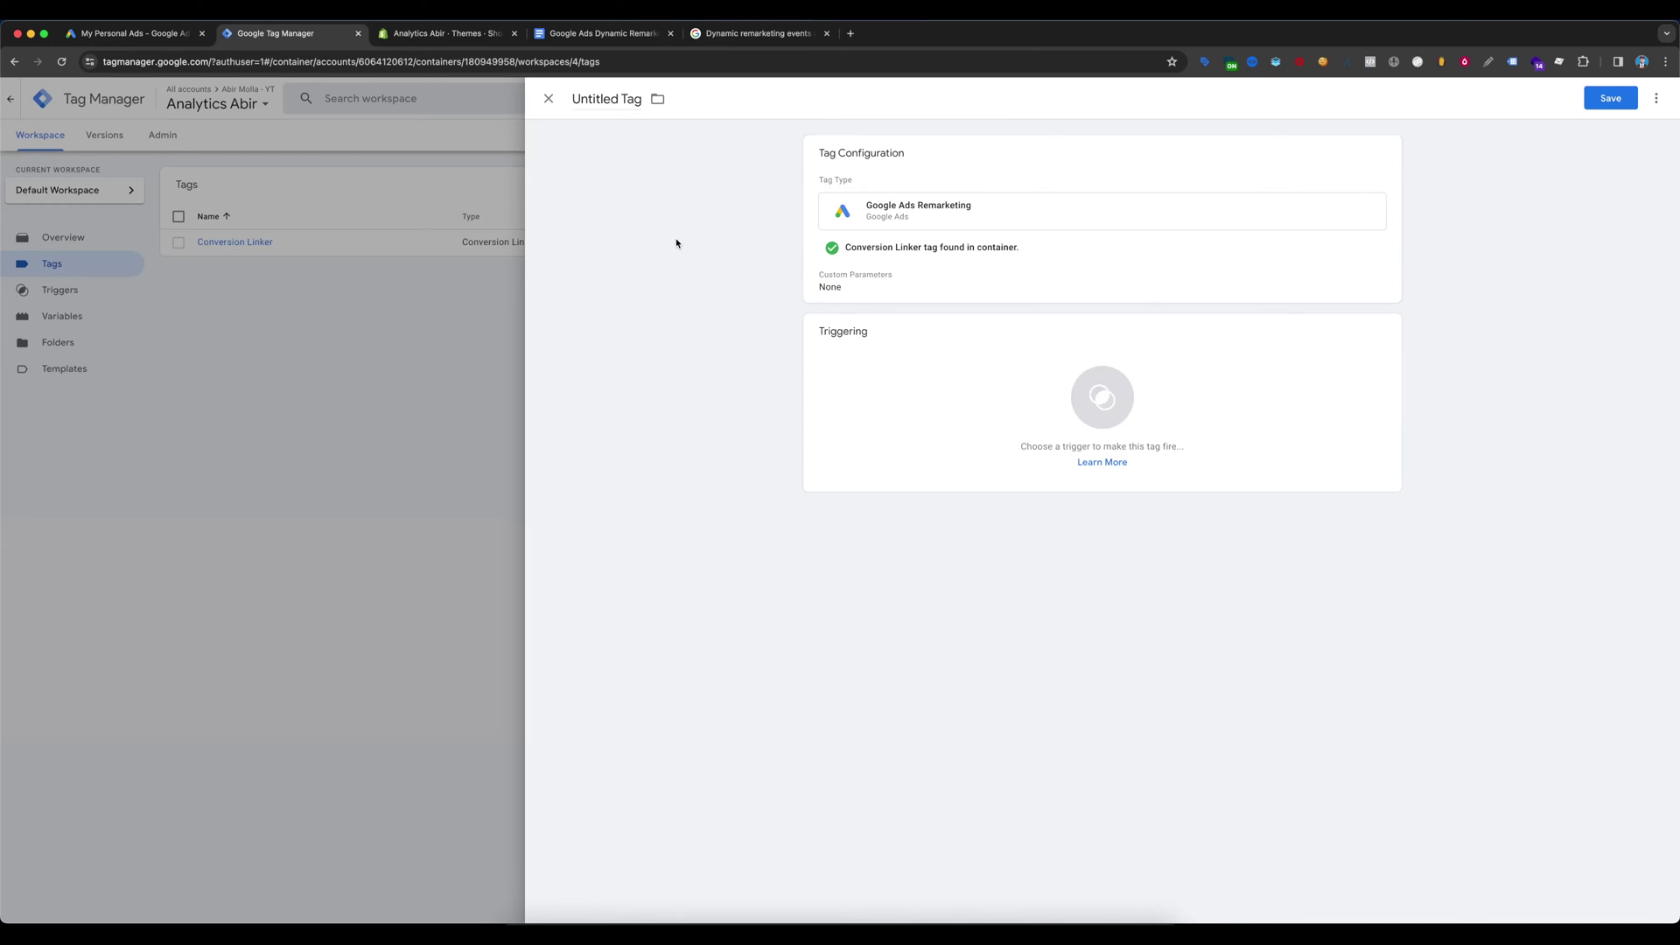
Step: In Google Ads, open the Google Ads tag details under the audience manager's data sources
{"action": "left_click", "coordinate": [127, 33]}
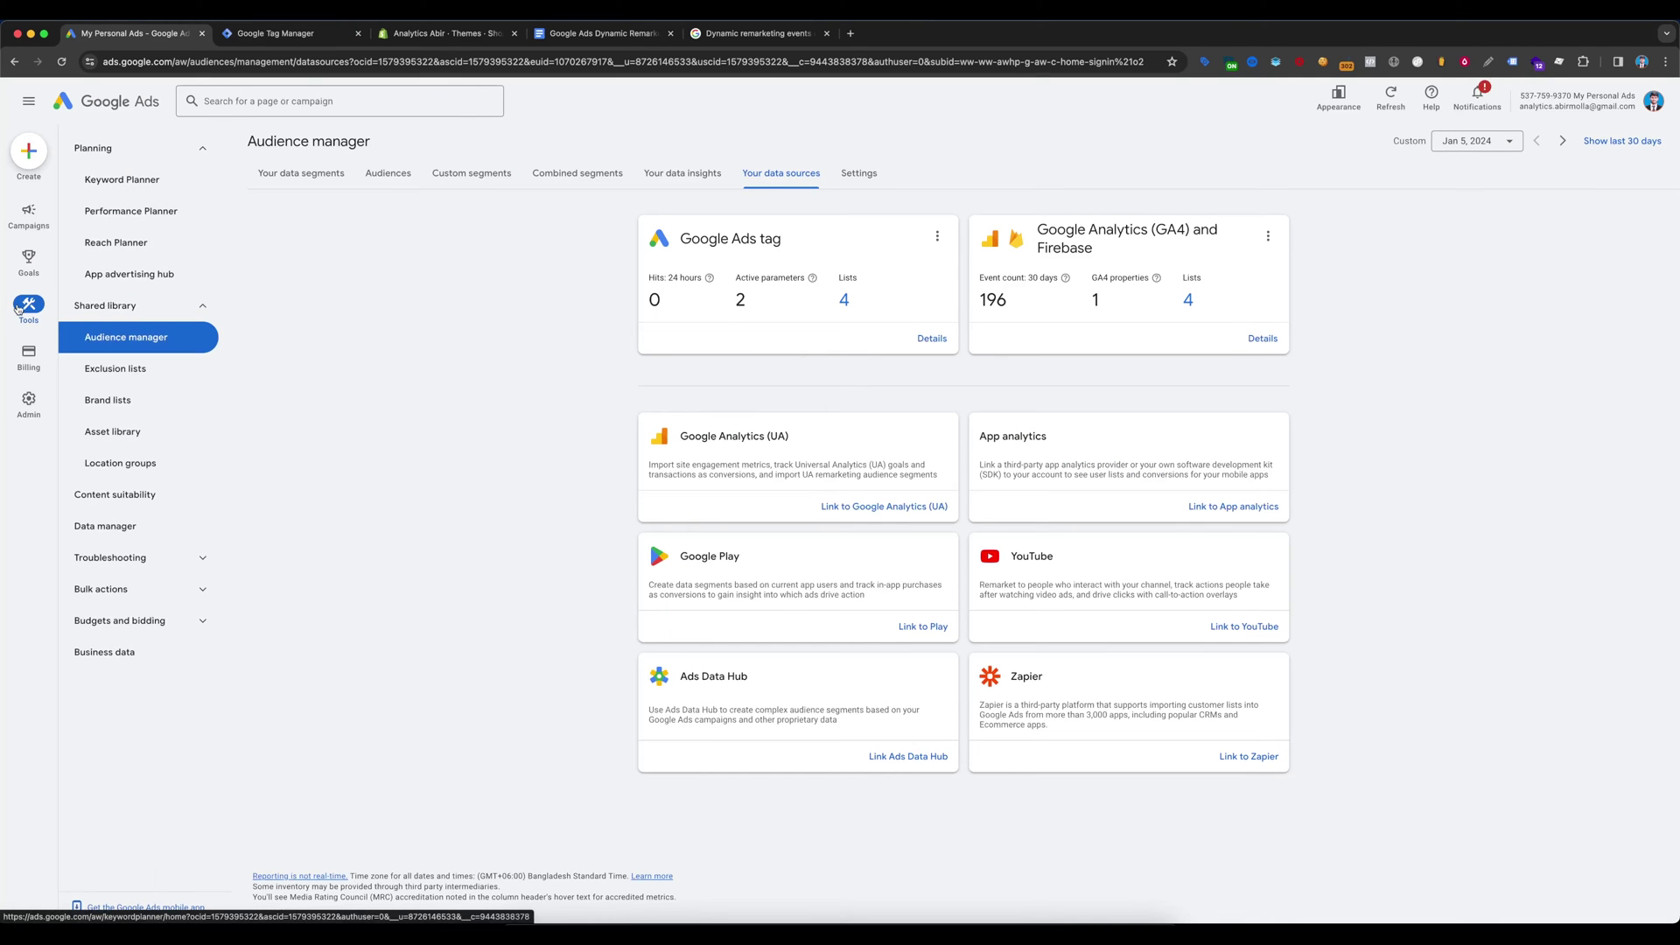
{"action": "left_click", "coordinate": [149, 346]}
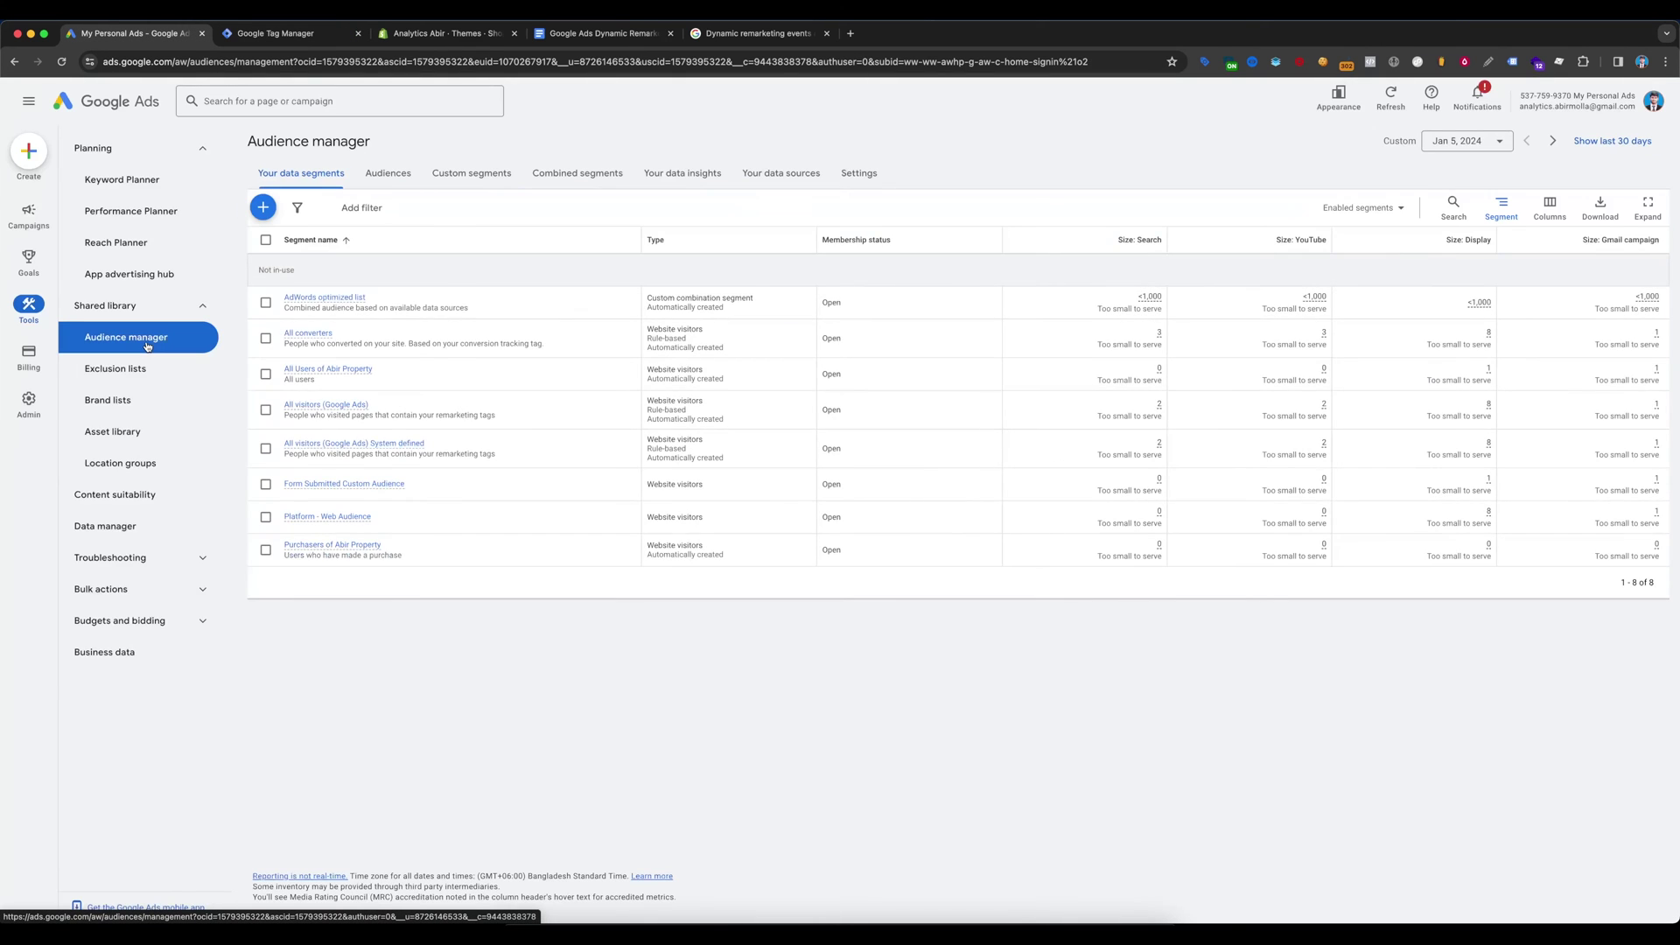
{"action": "left_click", "coordinate": [791, 177]}
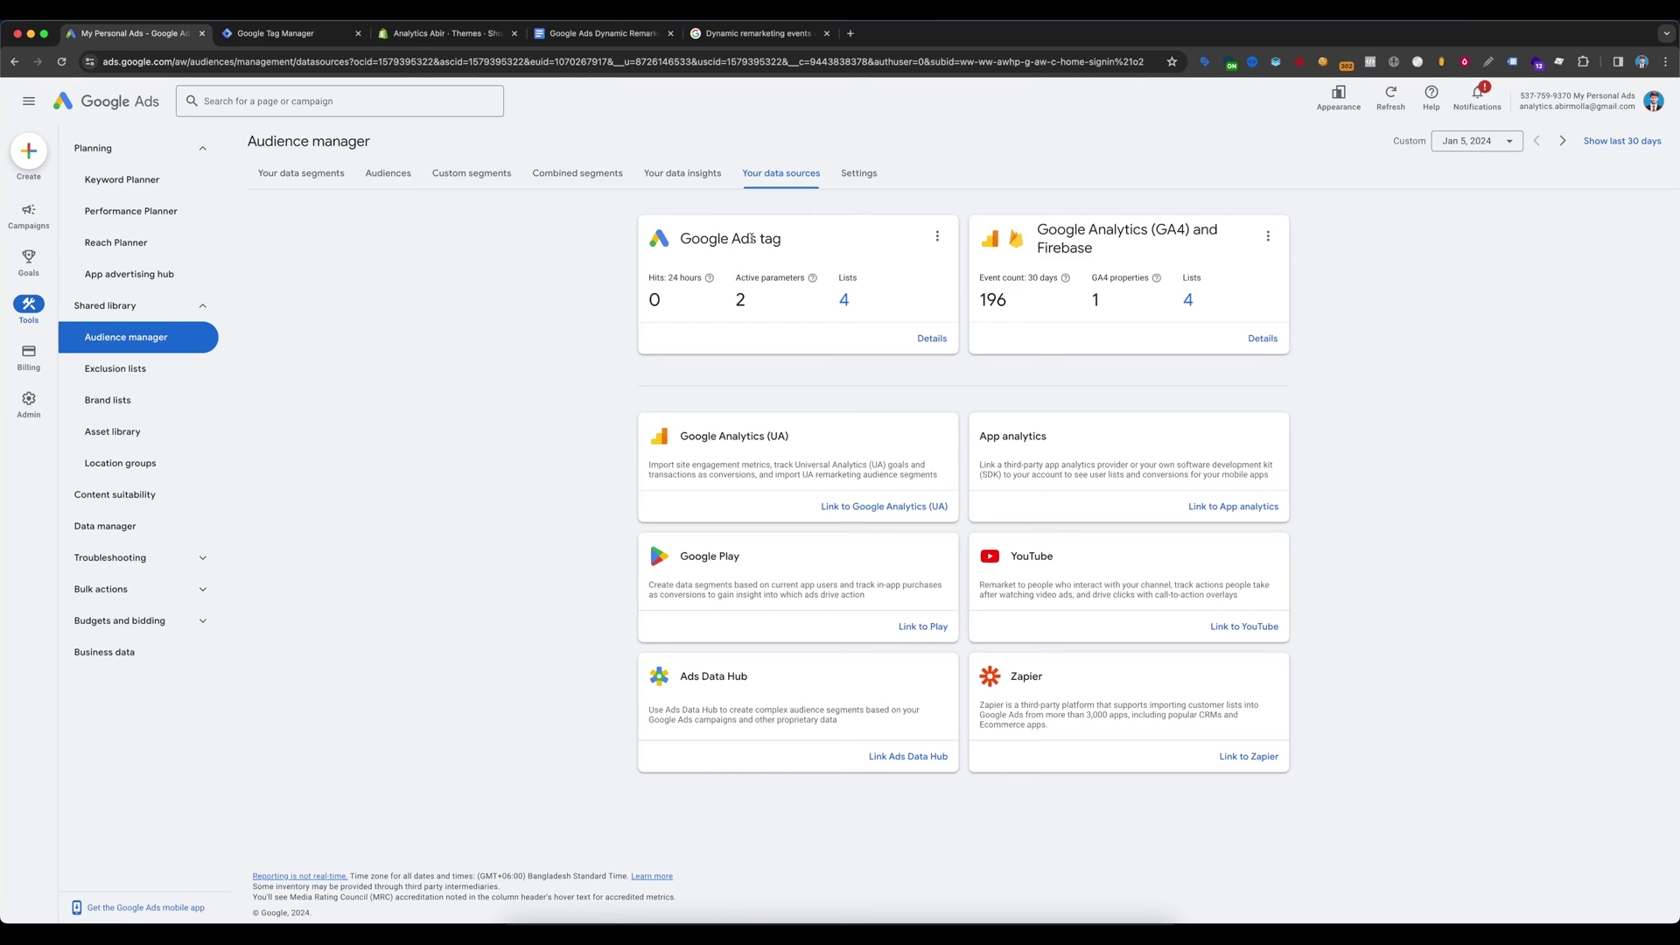
{"action": "left_click", "coordinate": [931, 339]}
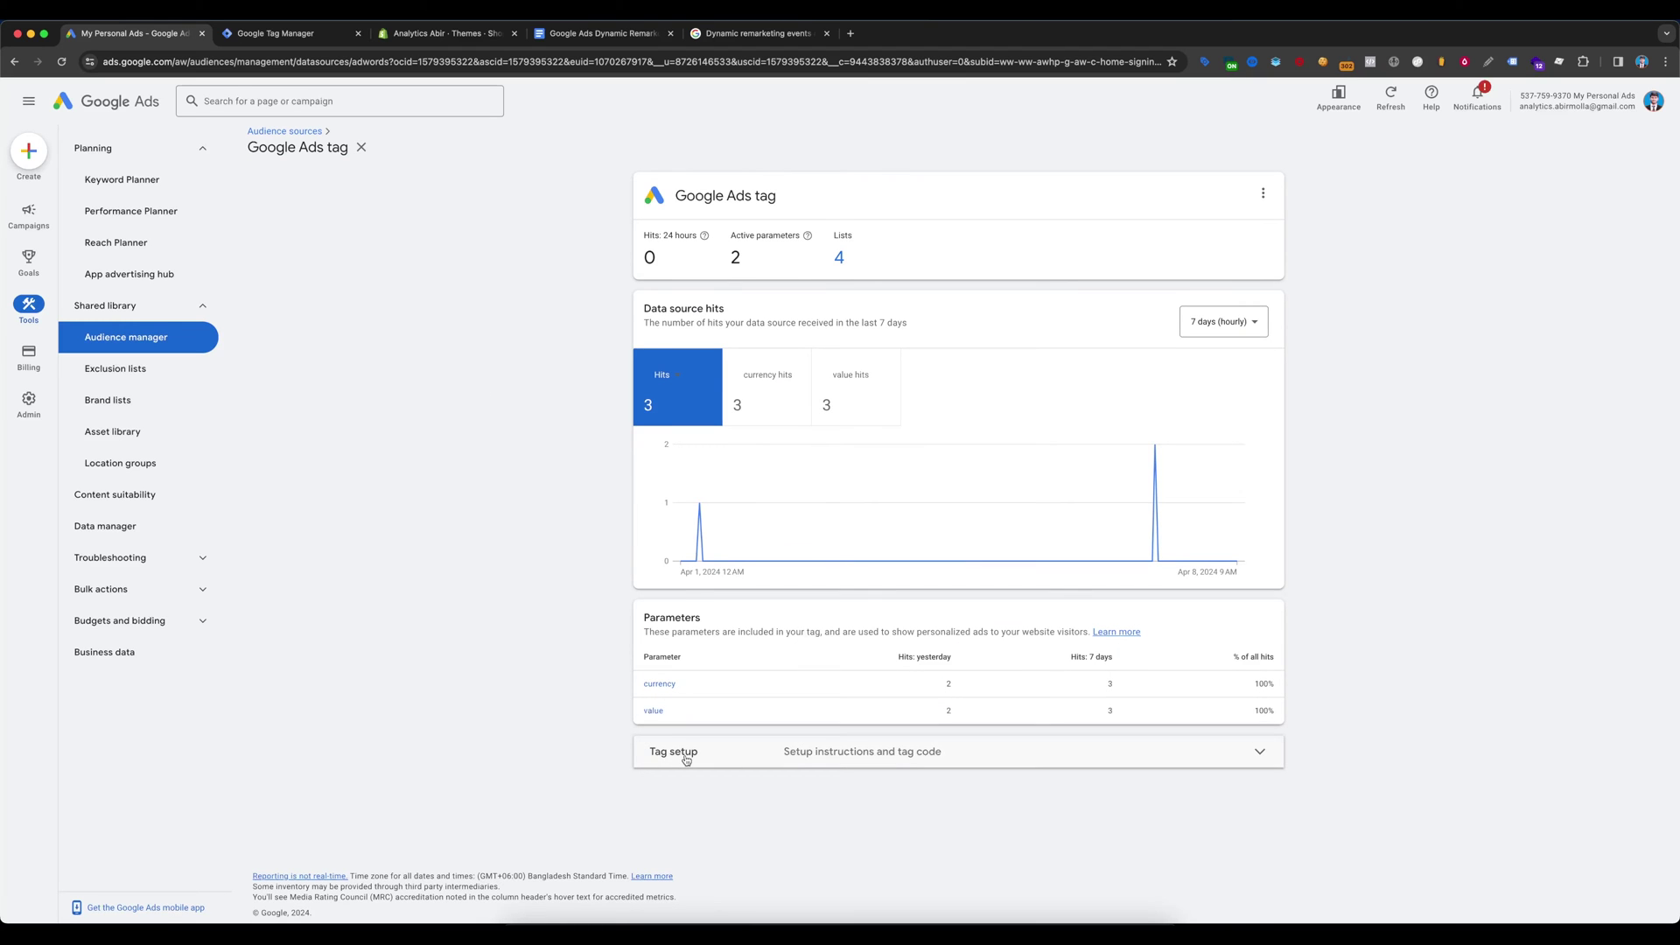
Step: Show the Google Tag Manager install instructions and copy the tag's Conversion ID
{"action": "left_click", "coordinate": [687, 759]}
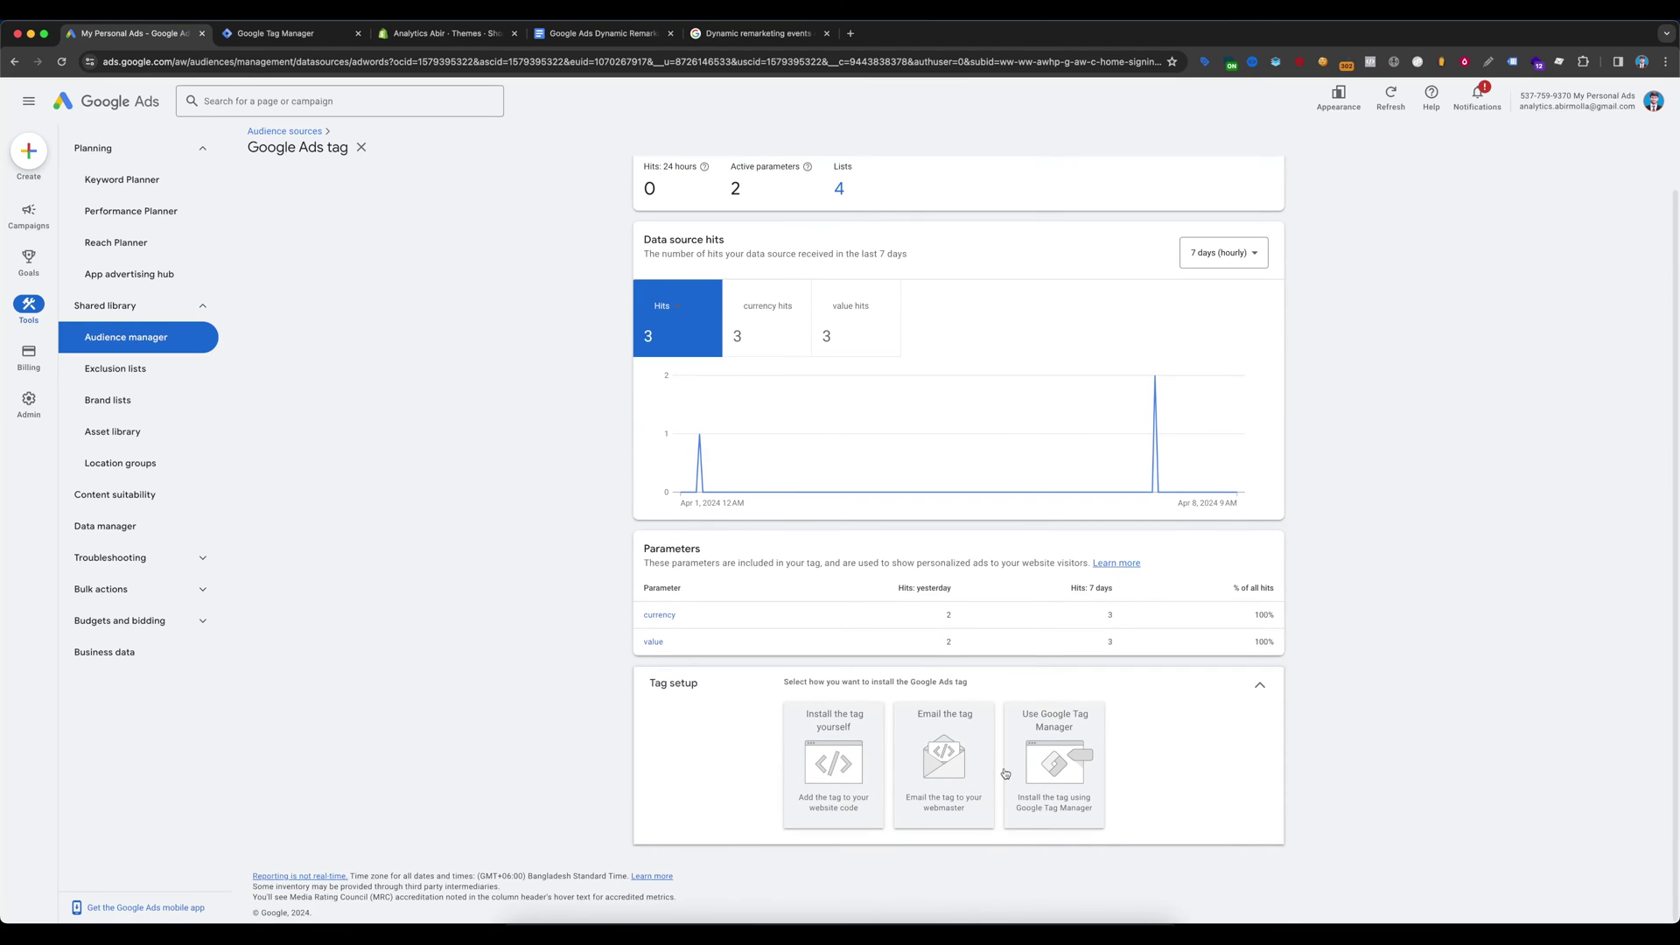
{"action": "left_click", "coordinate": [1068, 743]}
{"action": "scroll", "coordinate": [1129, 735], "scroll_direction": "down", "scroll_amount": 3}
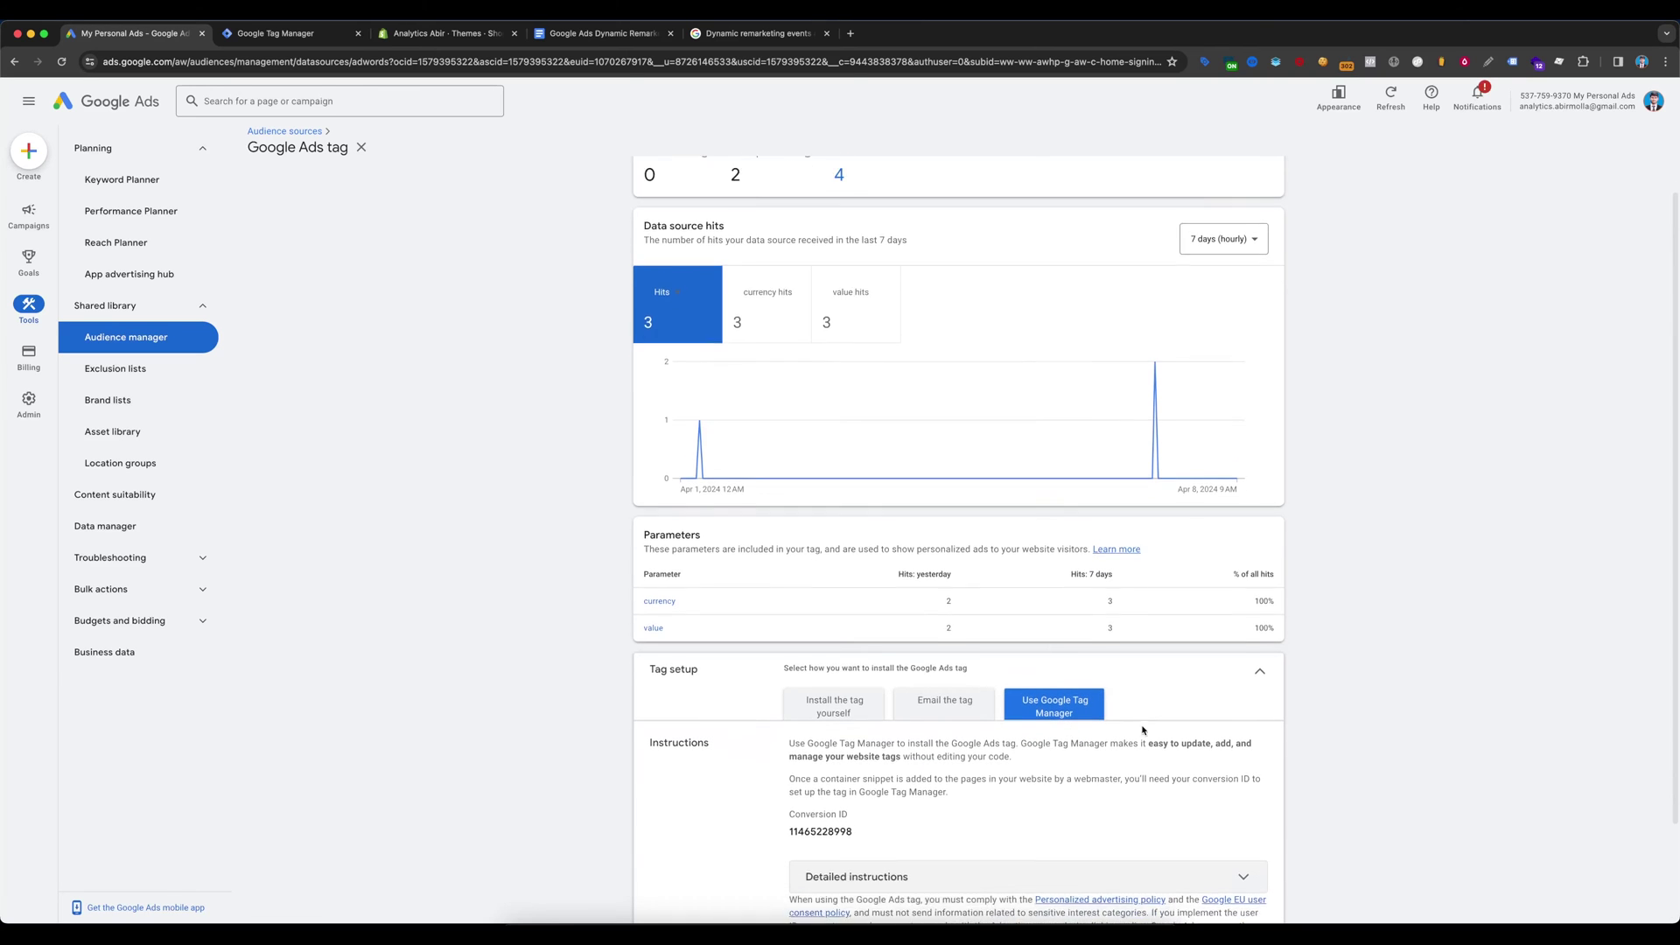
{"action": "double_click", "coordinate": [839, 723]}
{"action": "key", "text": "super+c"}
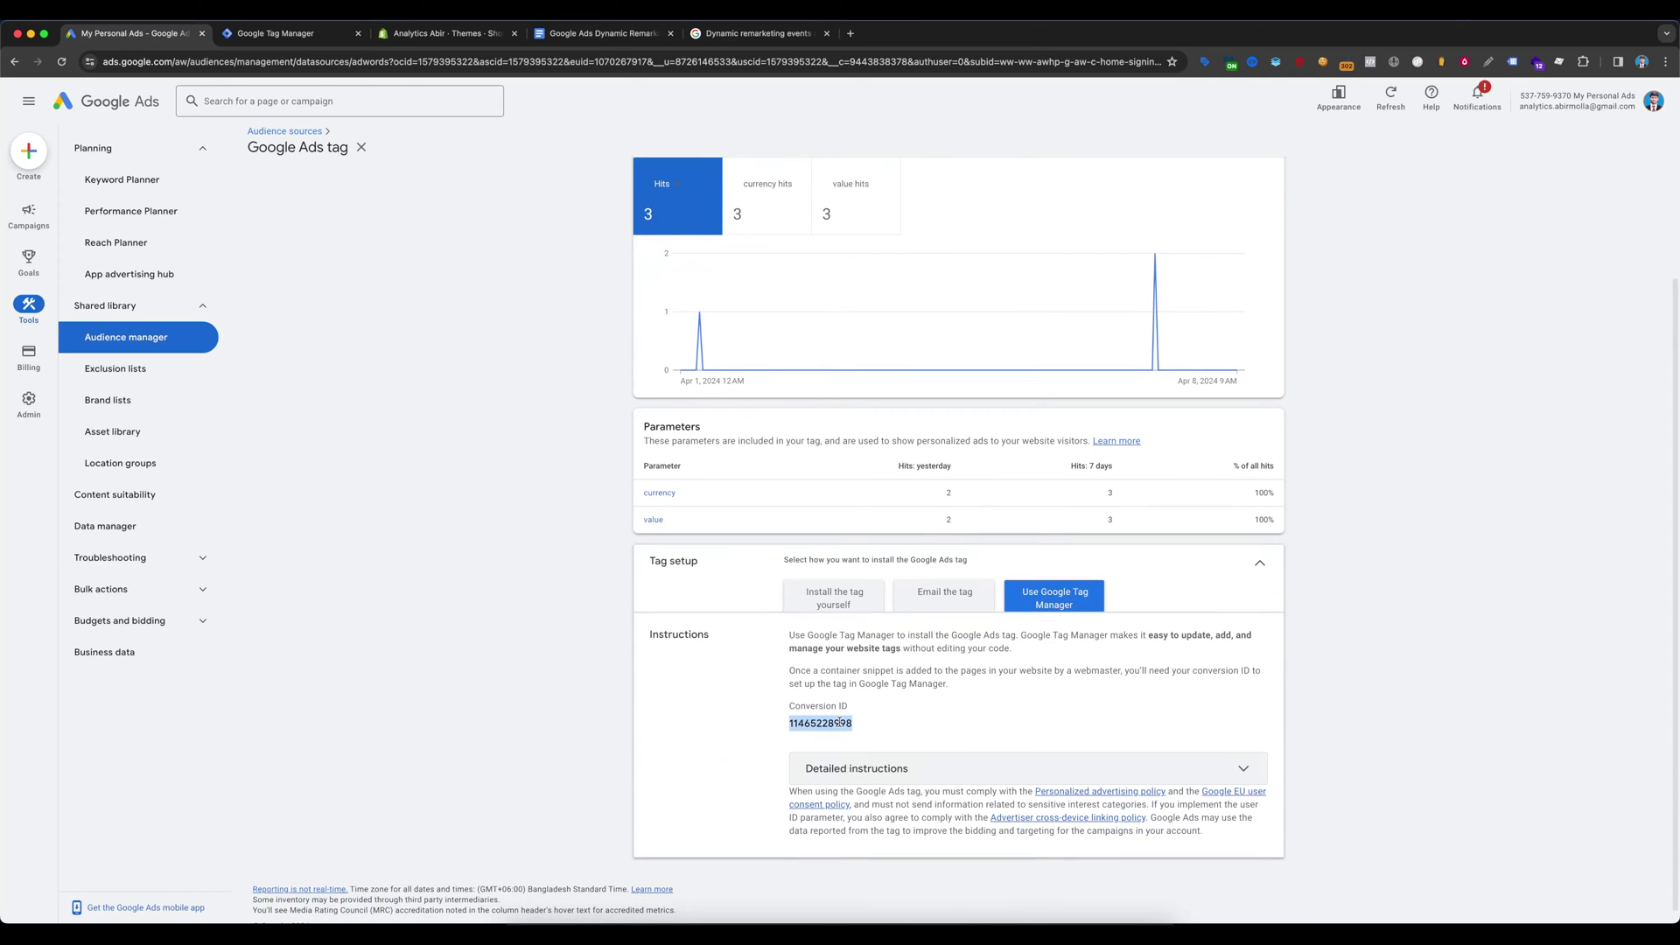
{"action": "left_click", "coordinate": [289, 33]}
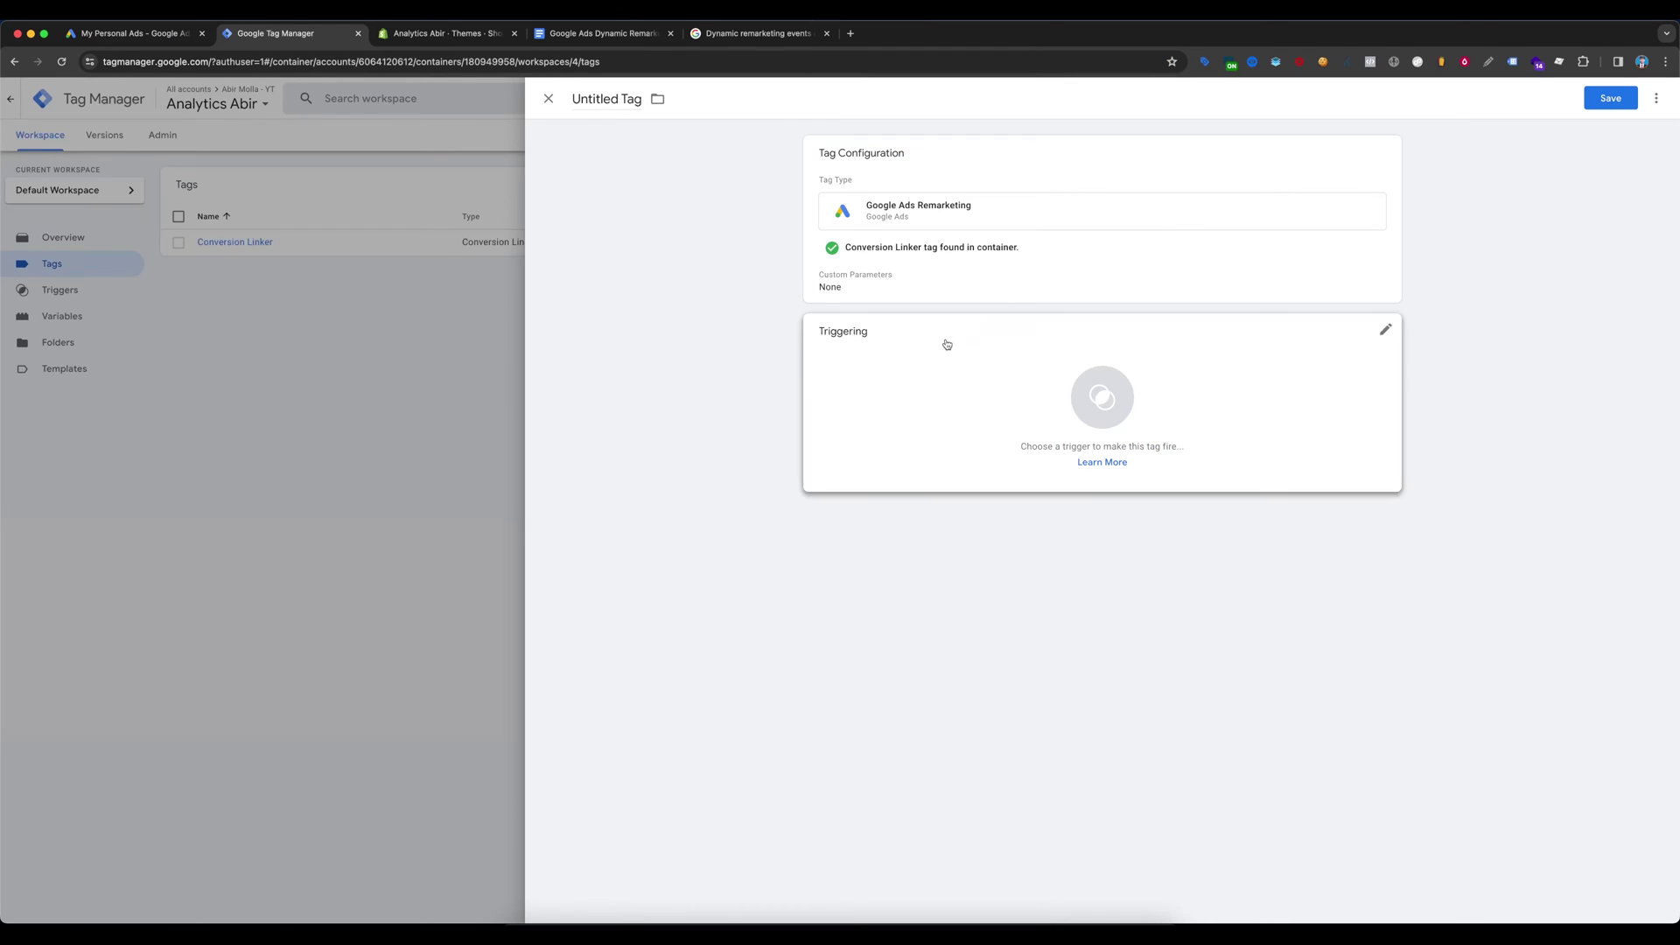
Step: Paste the copied Conversion ID into the tag and enable sending dynamic remarketing event data
{"action": "left_click", "coordinate": [947, 293]}
{"action": "left_click", "coordinate": [893, 318]}
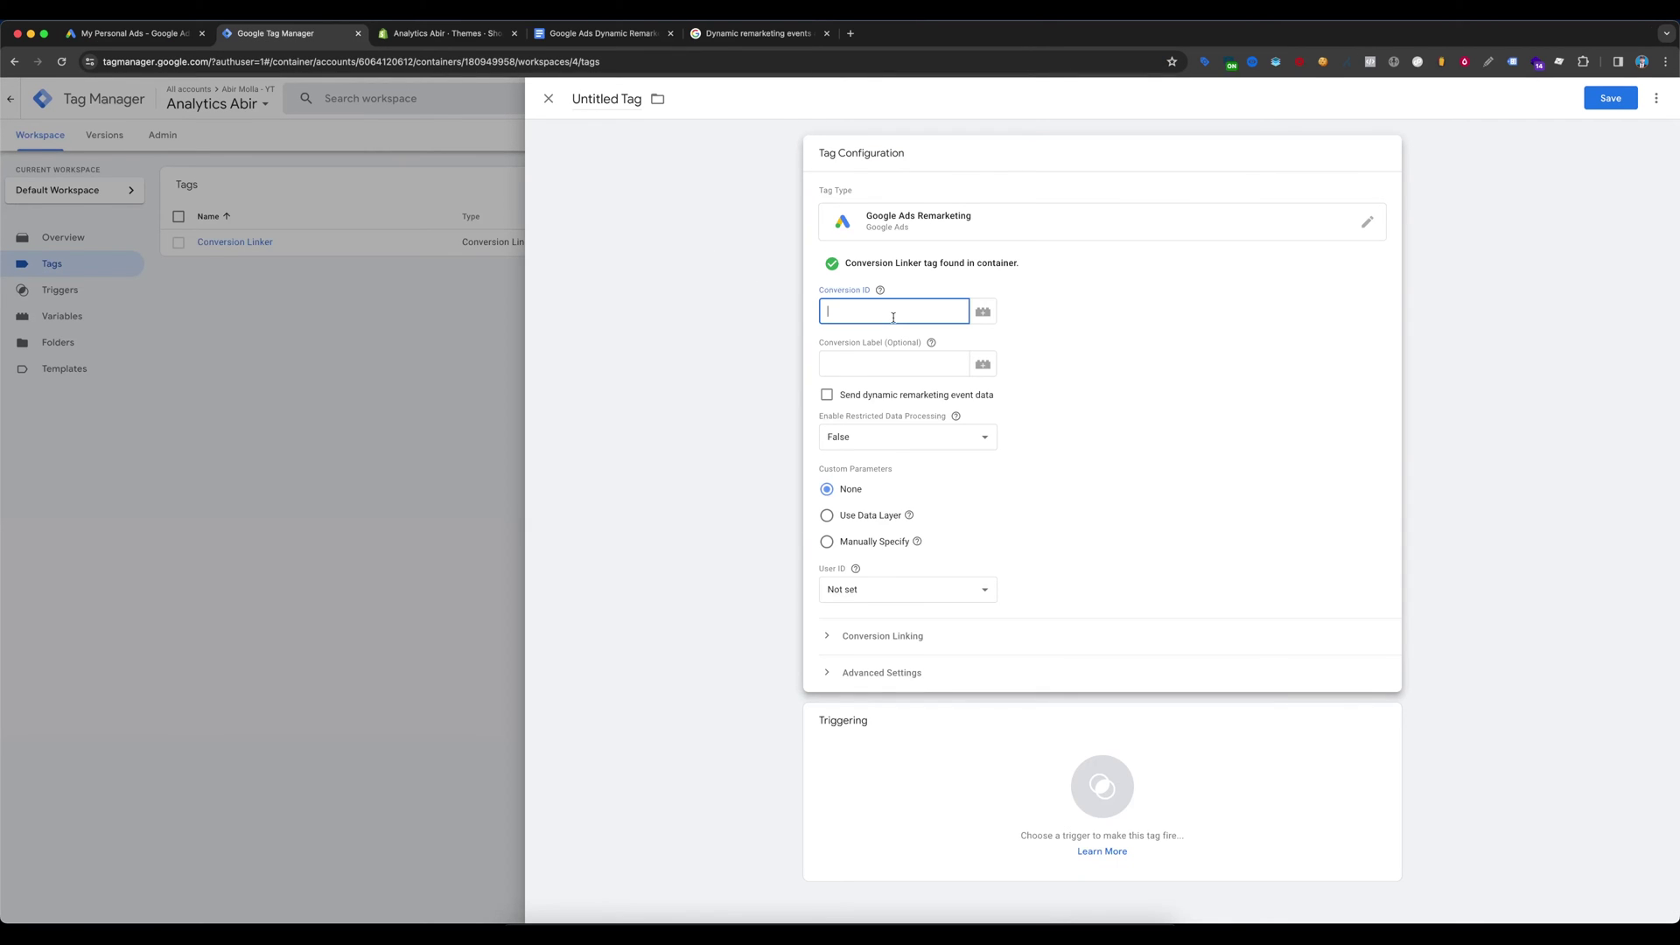
{"action": "key", "text": "super+v"}
{"action": "left_click", "coordinate": [928, 385]}
{"action": "left_click", "coordinate": [827, 395]}
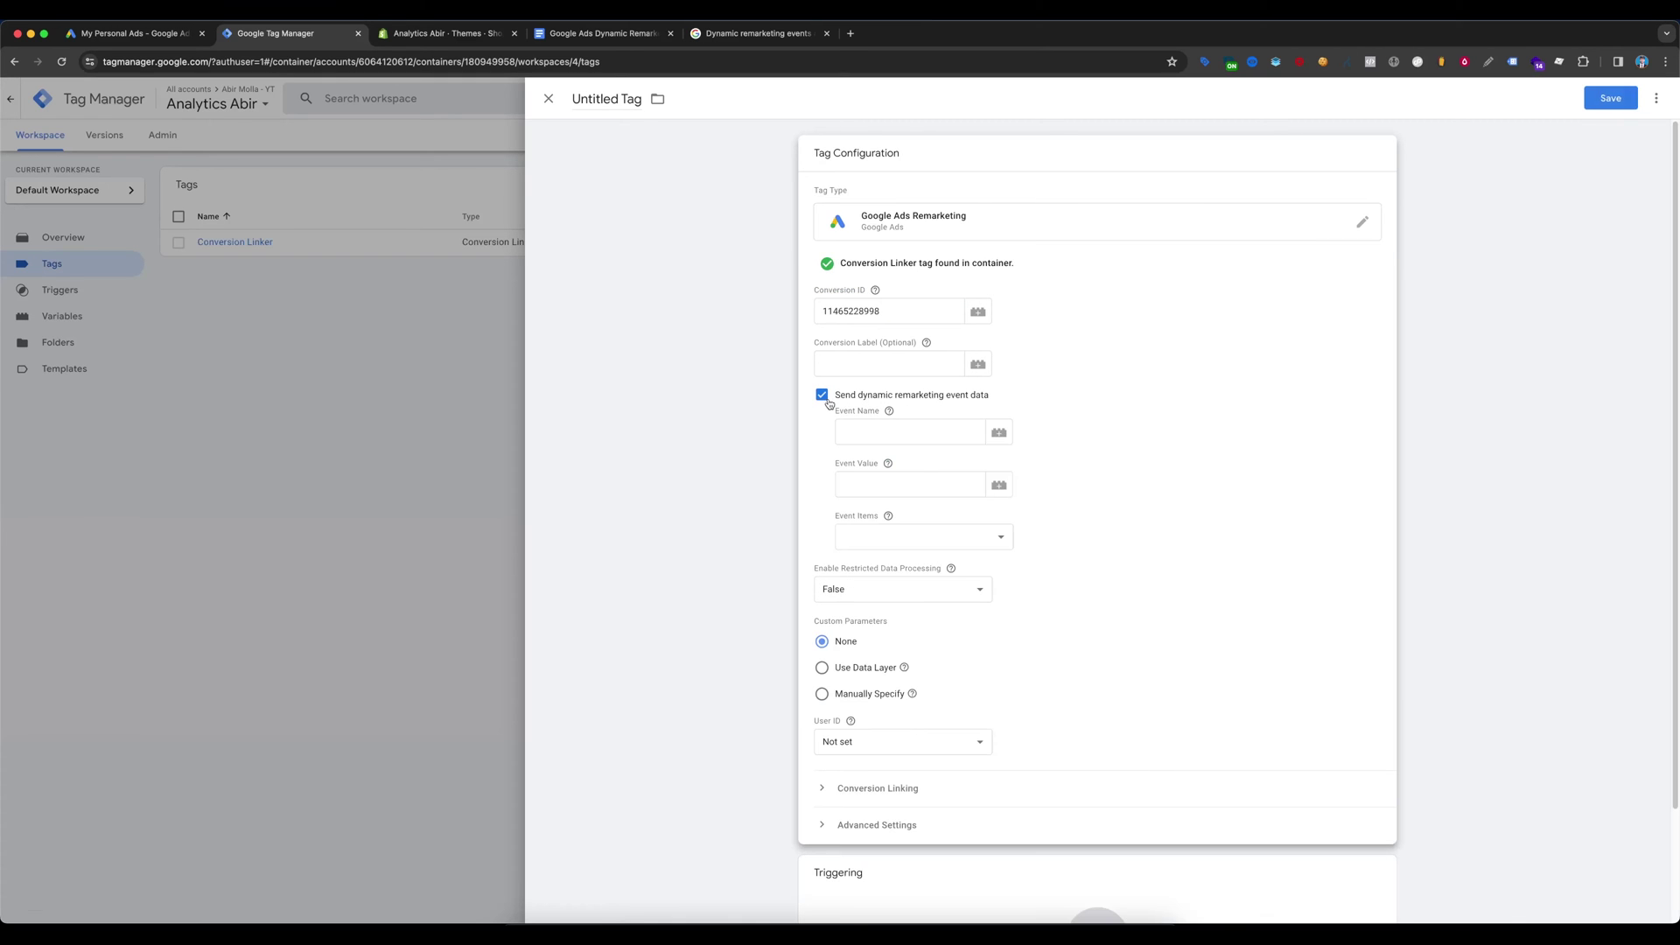
Step: Set Event Name to {{Event}}, Event Value to Value - dynamicRemarketing, Event Items to items - dynamicRemarketing
{"action": "left_click", "coordinate": [871, 429]}
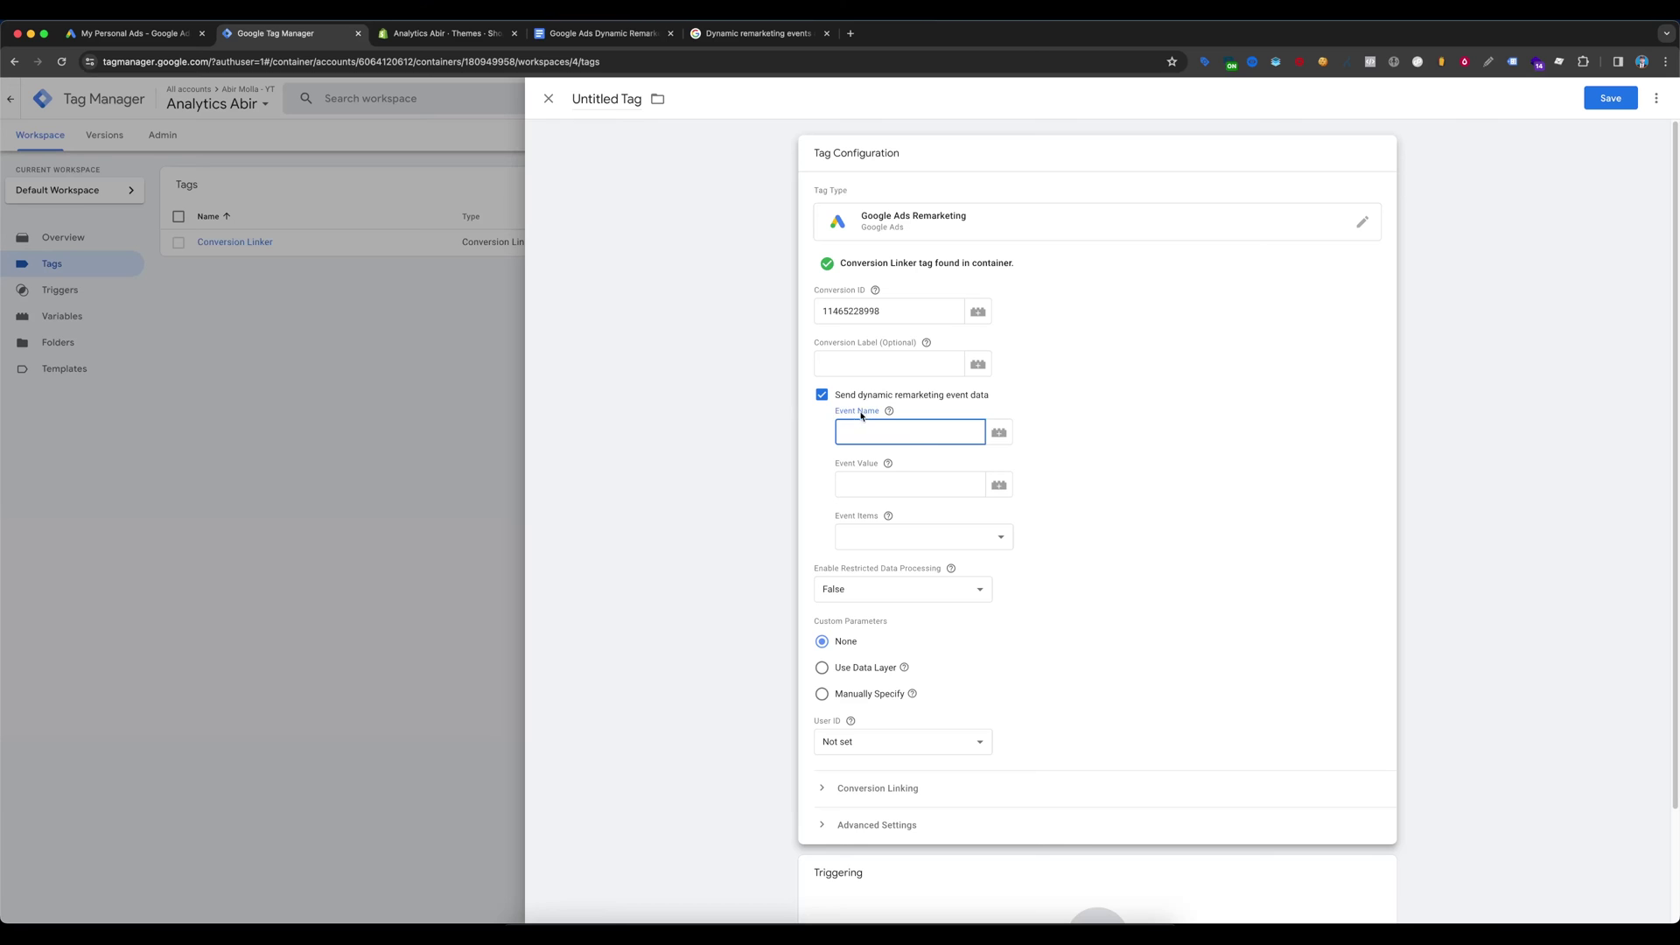
{"action": "left_click", "coordinate": [999, 432]}
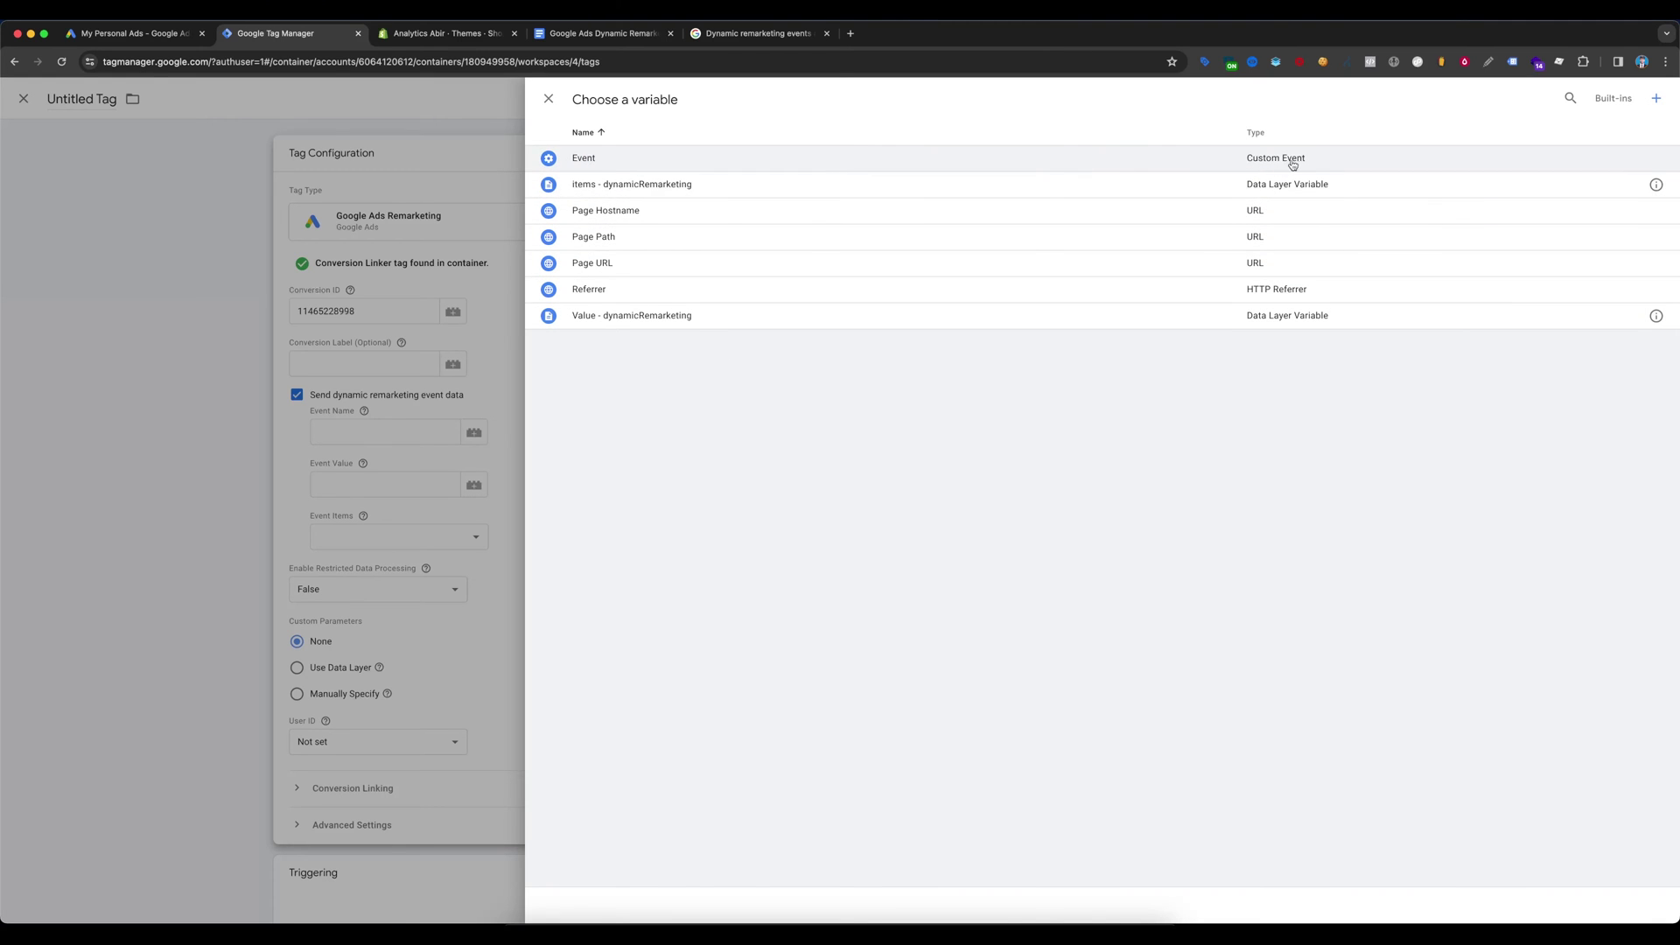
{"action": "left_click", "coordinate": [599, 163]}
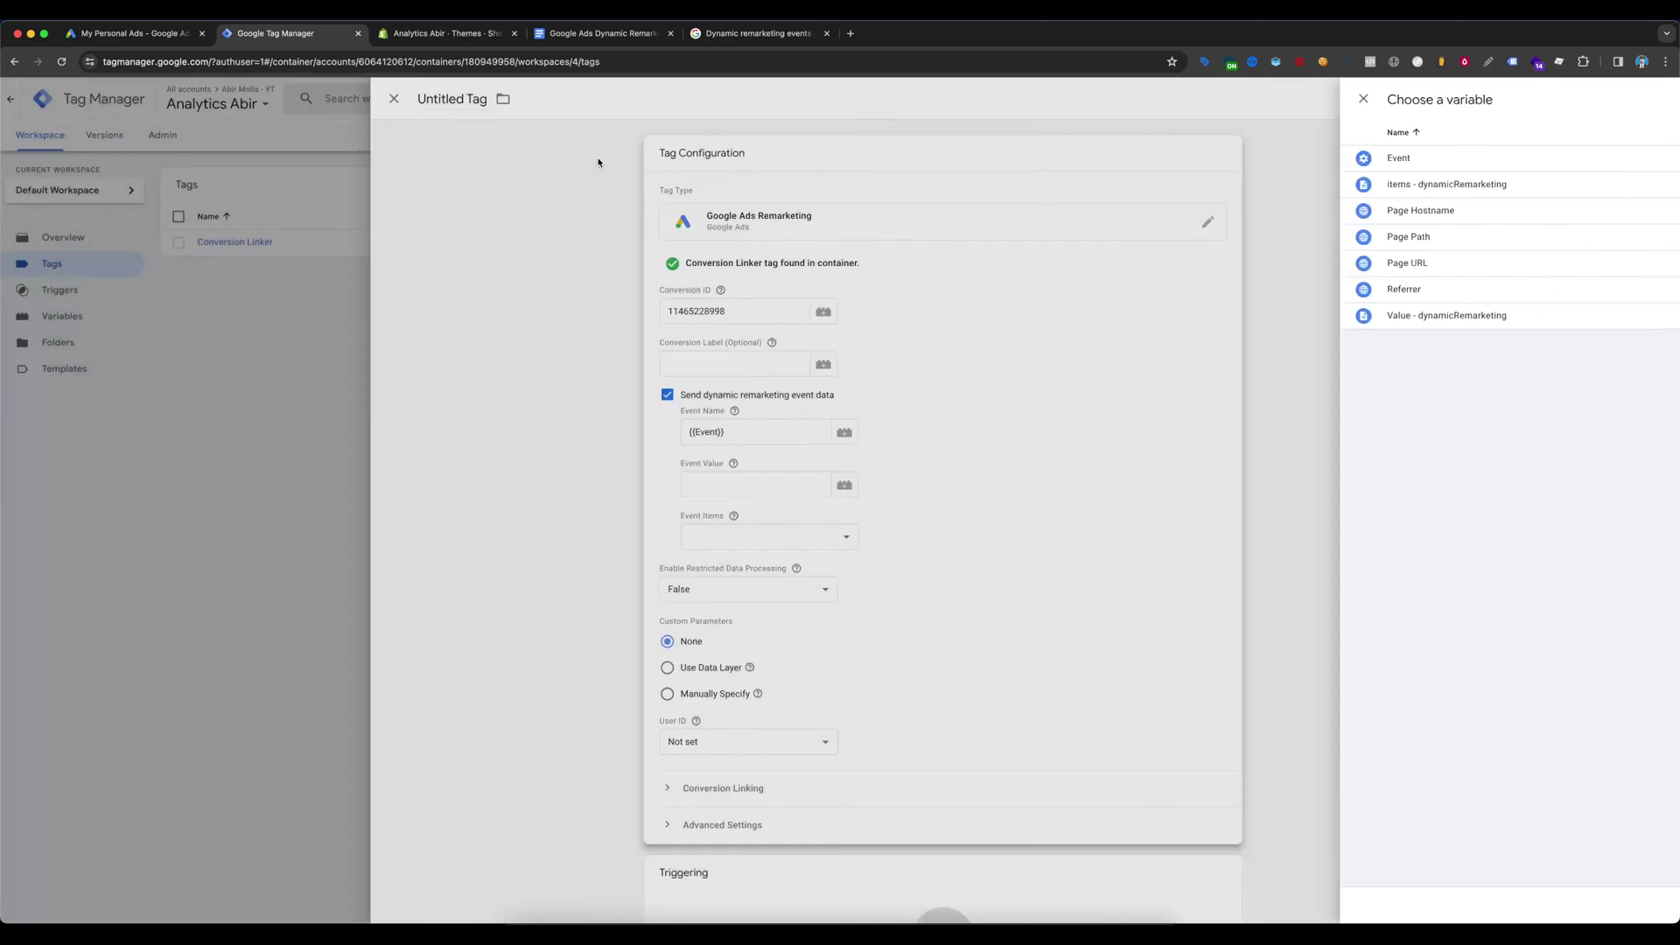
{"action": "scroll", "coordinate": [941, 434], "scroll_direction": "down", "scroll_amount": 1}
{"action": "left_click", "coordinate": [869, 431]}
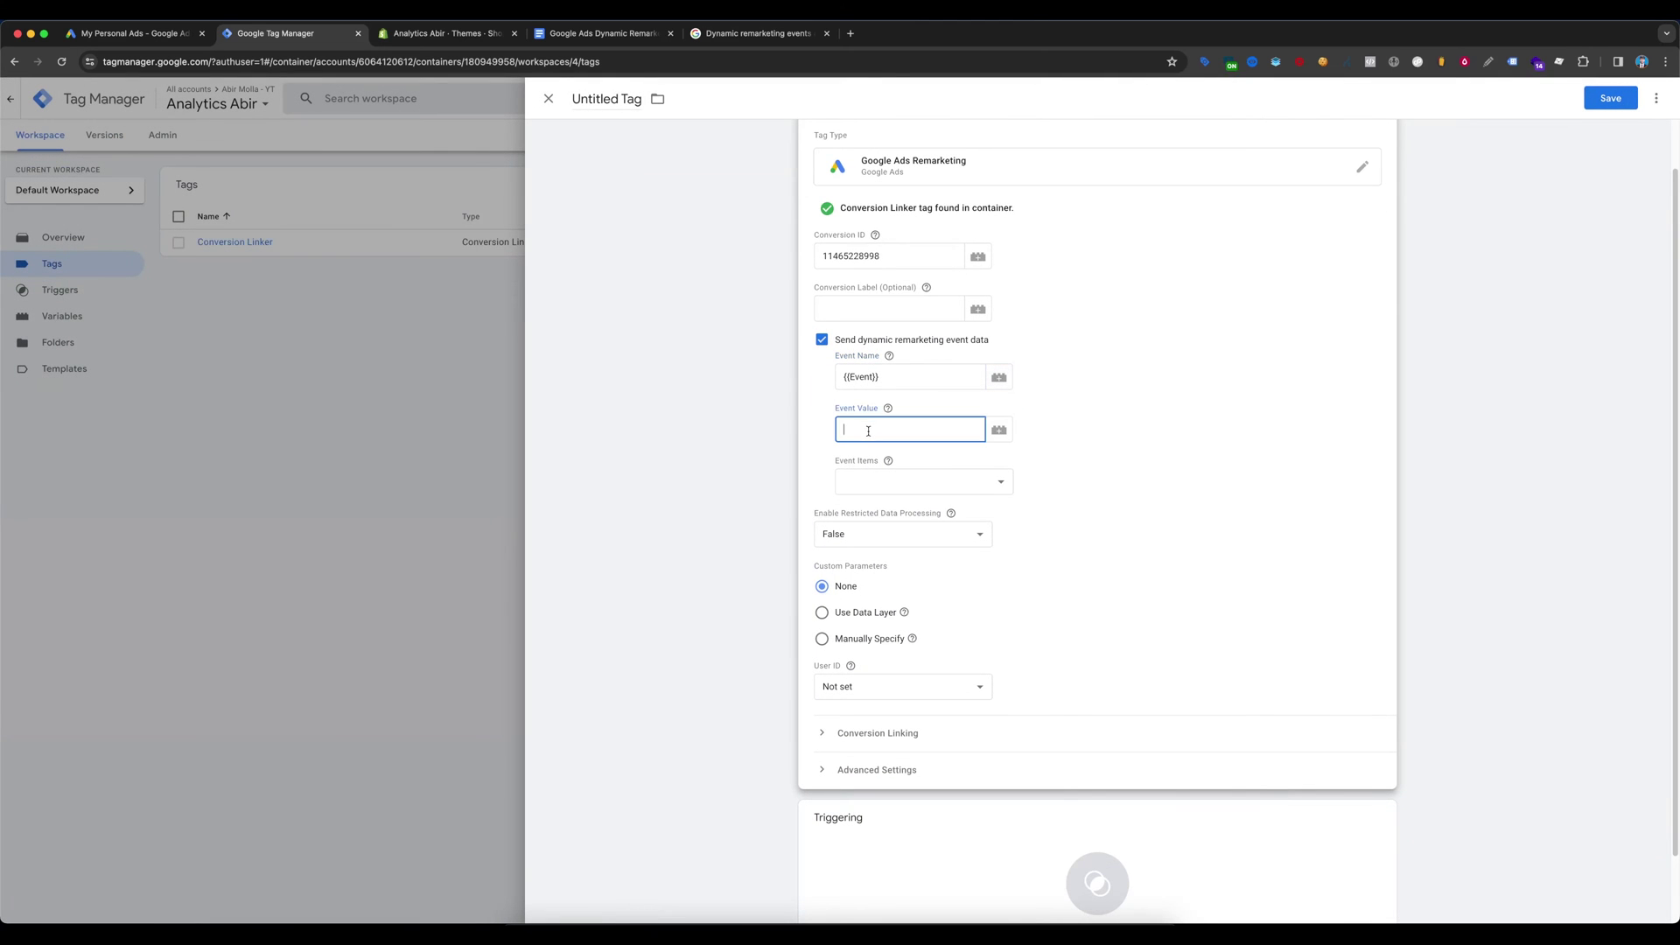
{"action": "left_click", "coordinate": [1006, 436]}
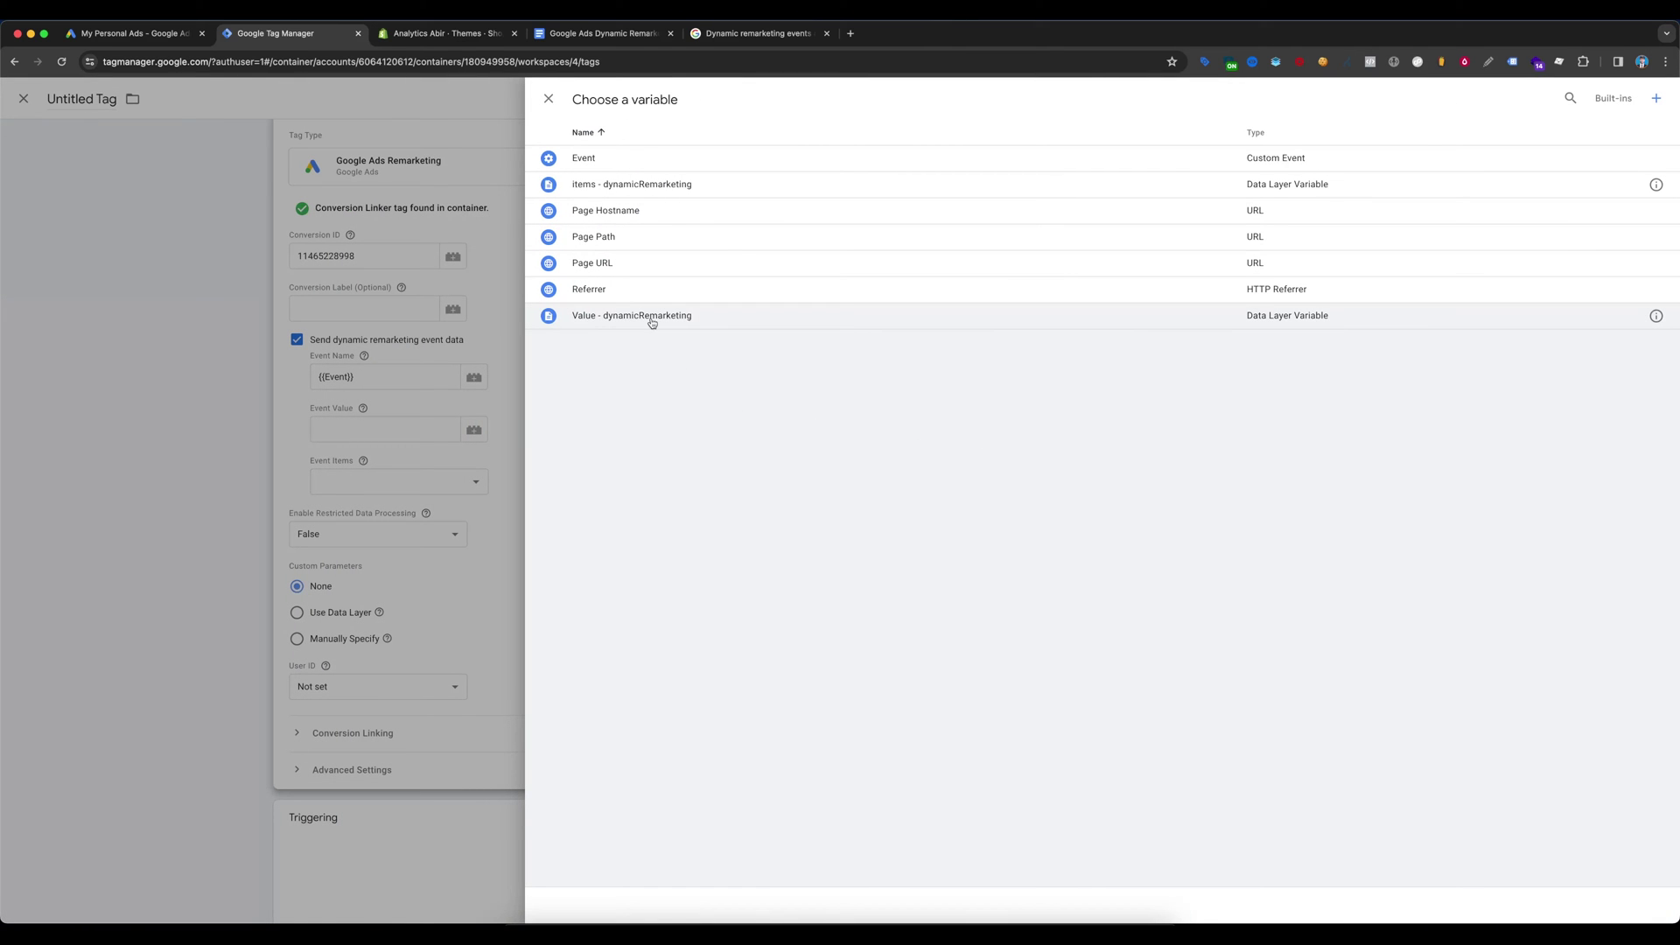
{"action": "left_click", "coordinate": [680, 319]}
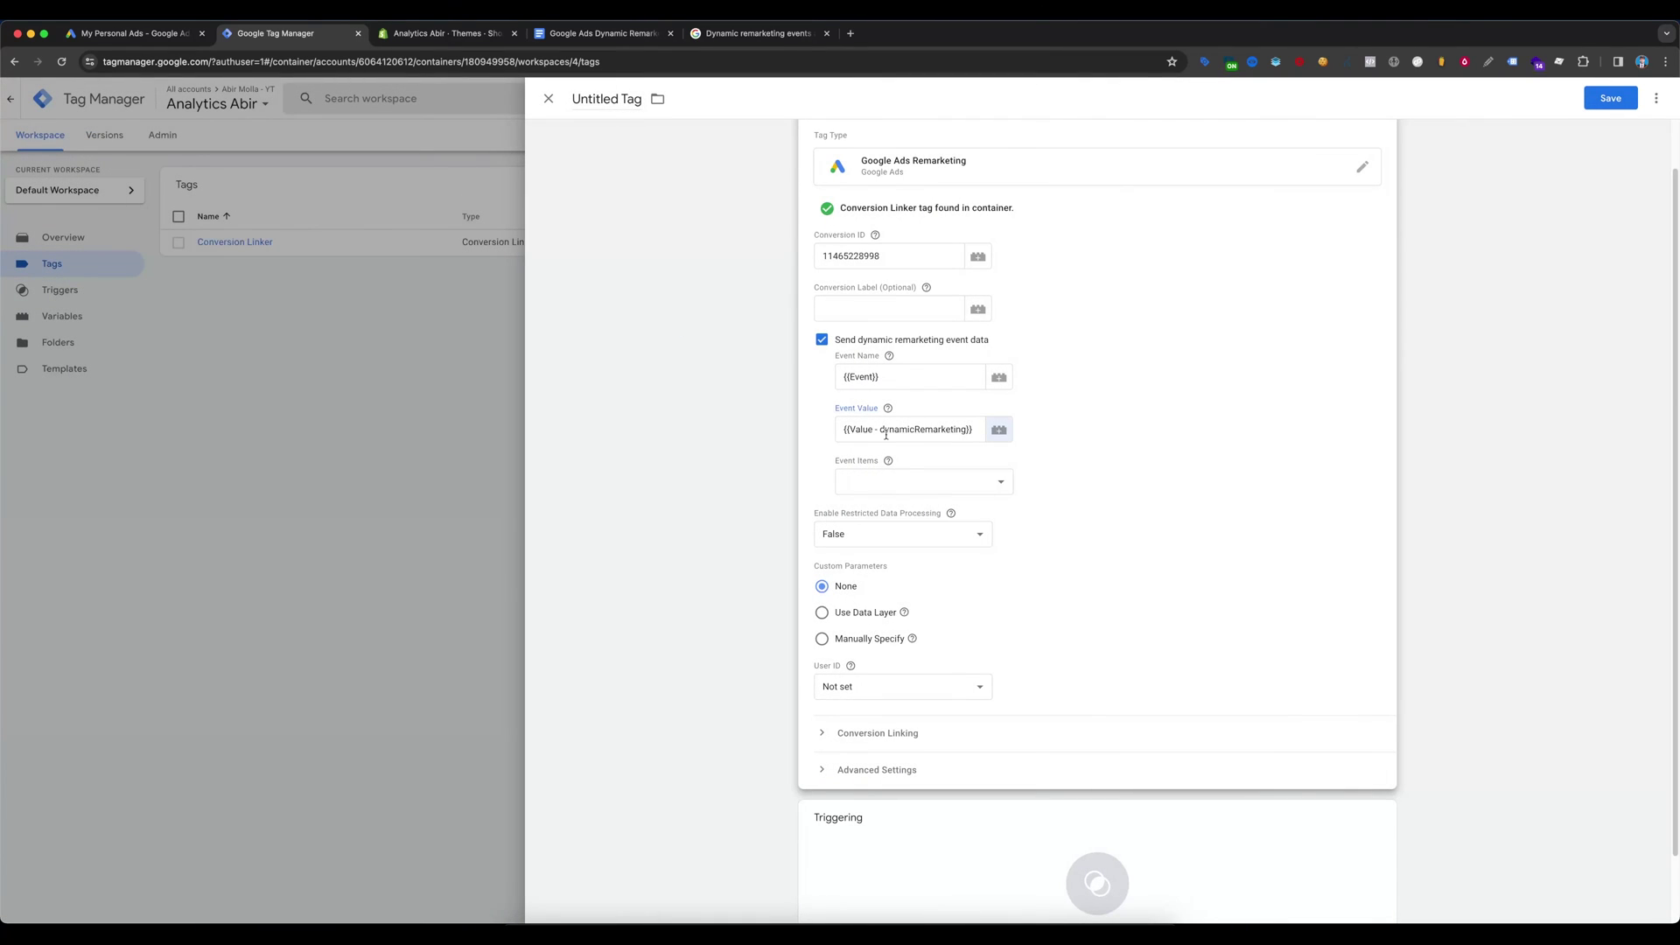
{"action": "left_click", "coordinate": [917, 488]}
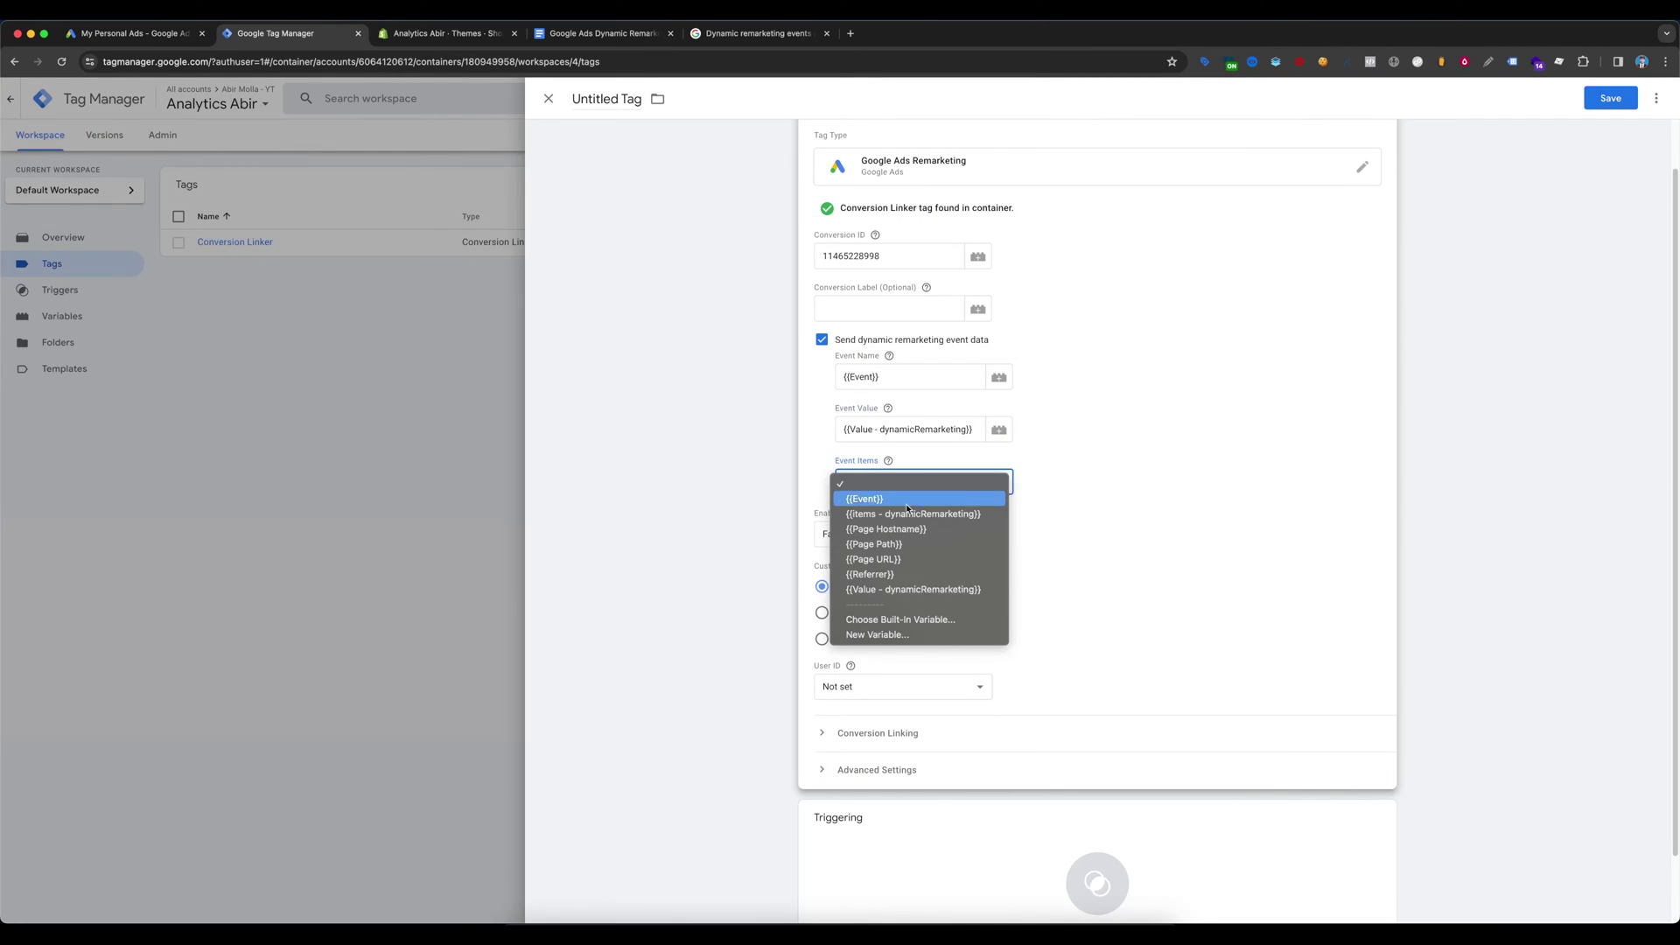
{"action": "left_click", "coordinate": [978, 517]}
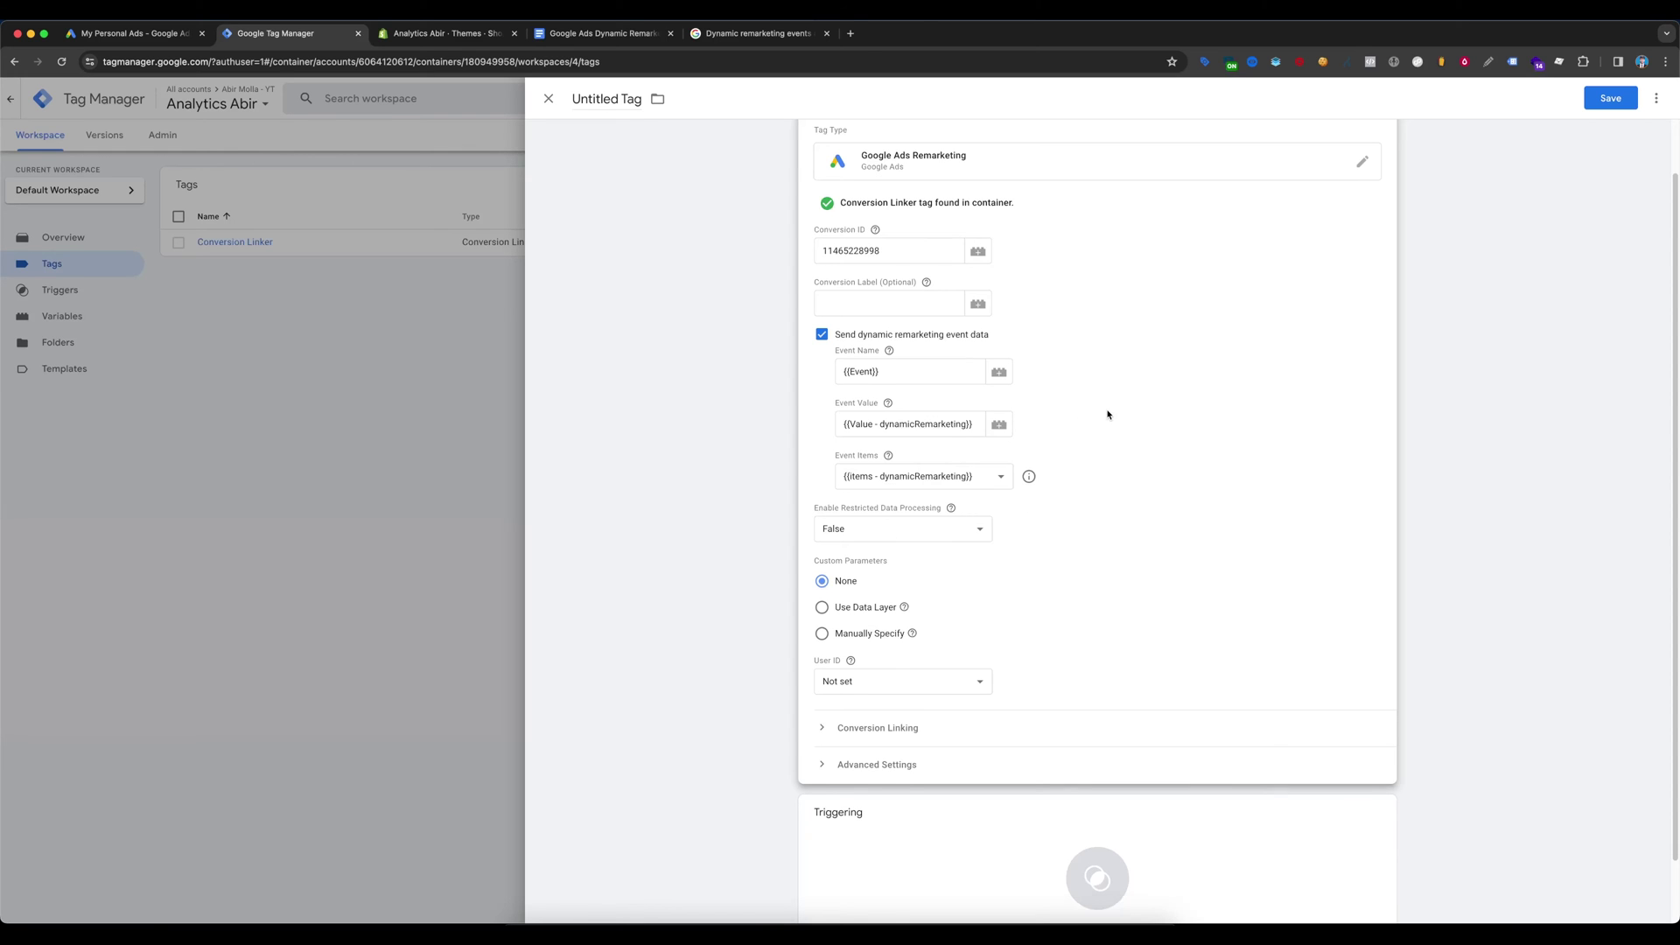
{"action": "scroll", "coordinate": [1106, 413], "scroll_direction": "down", "scroll_amount": 2}
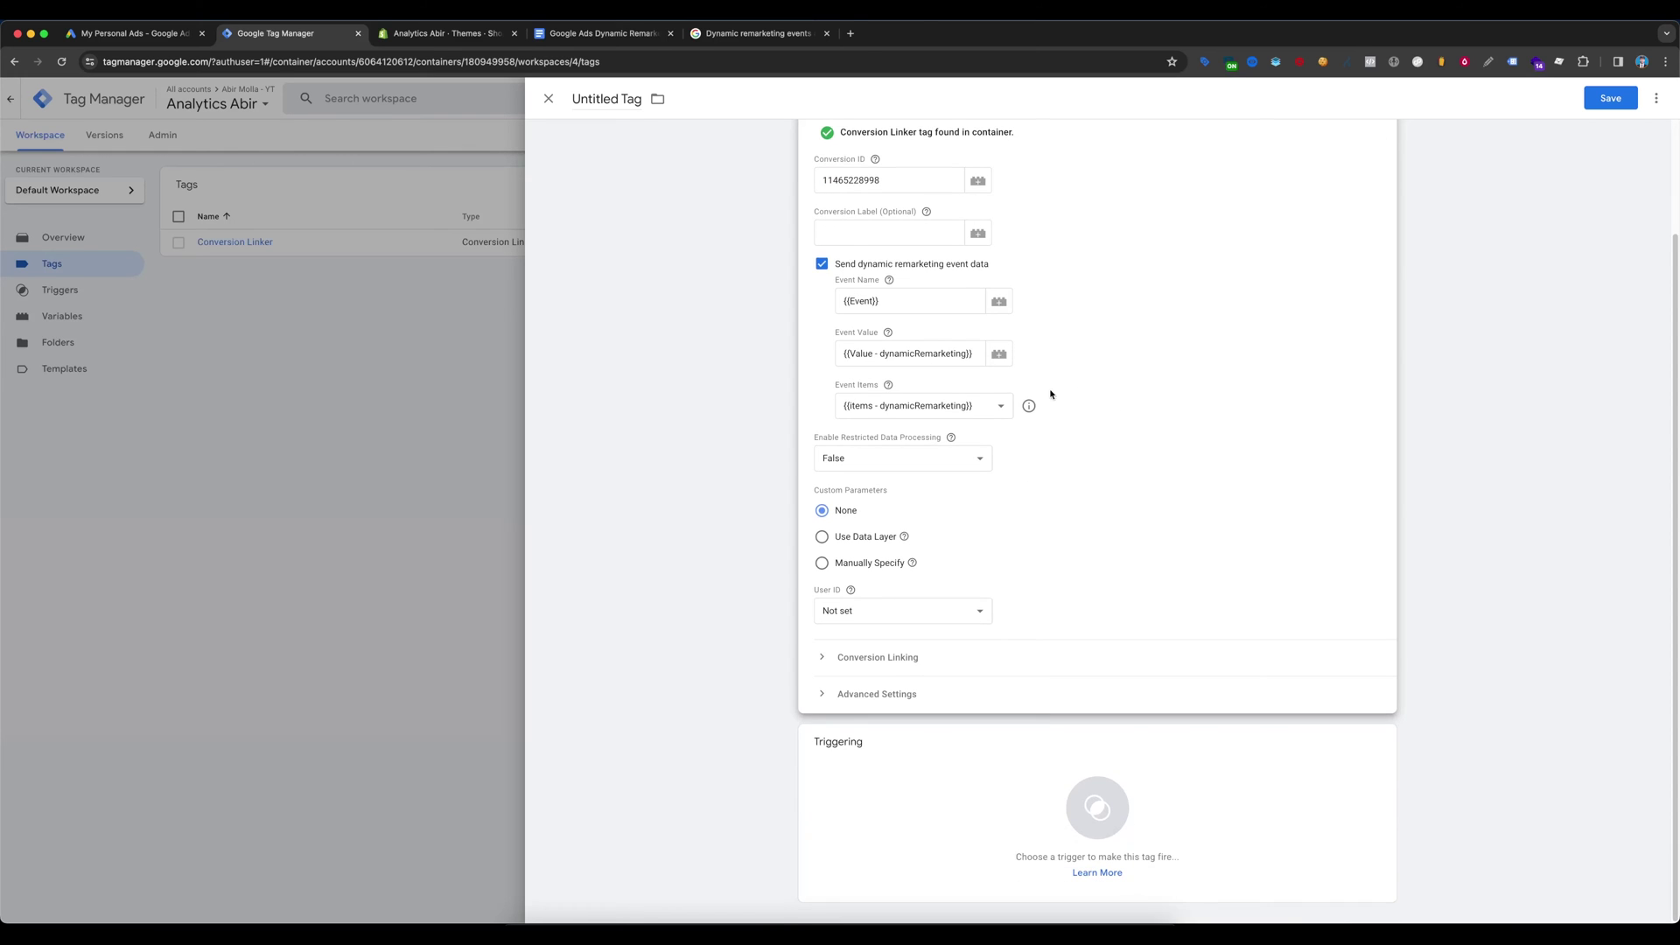
Step: Create a new trigger for the tag with the Custom Event trigger type
{"action": "left_click", "coordinate": [884, 779]}
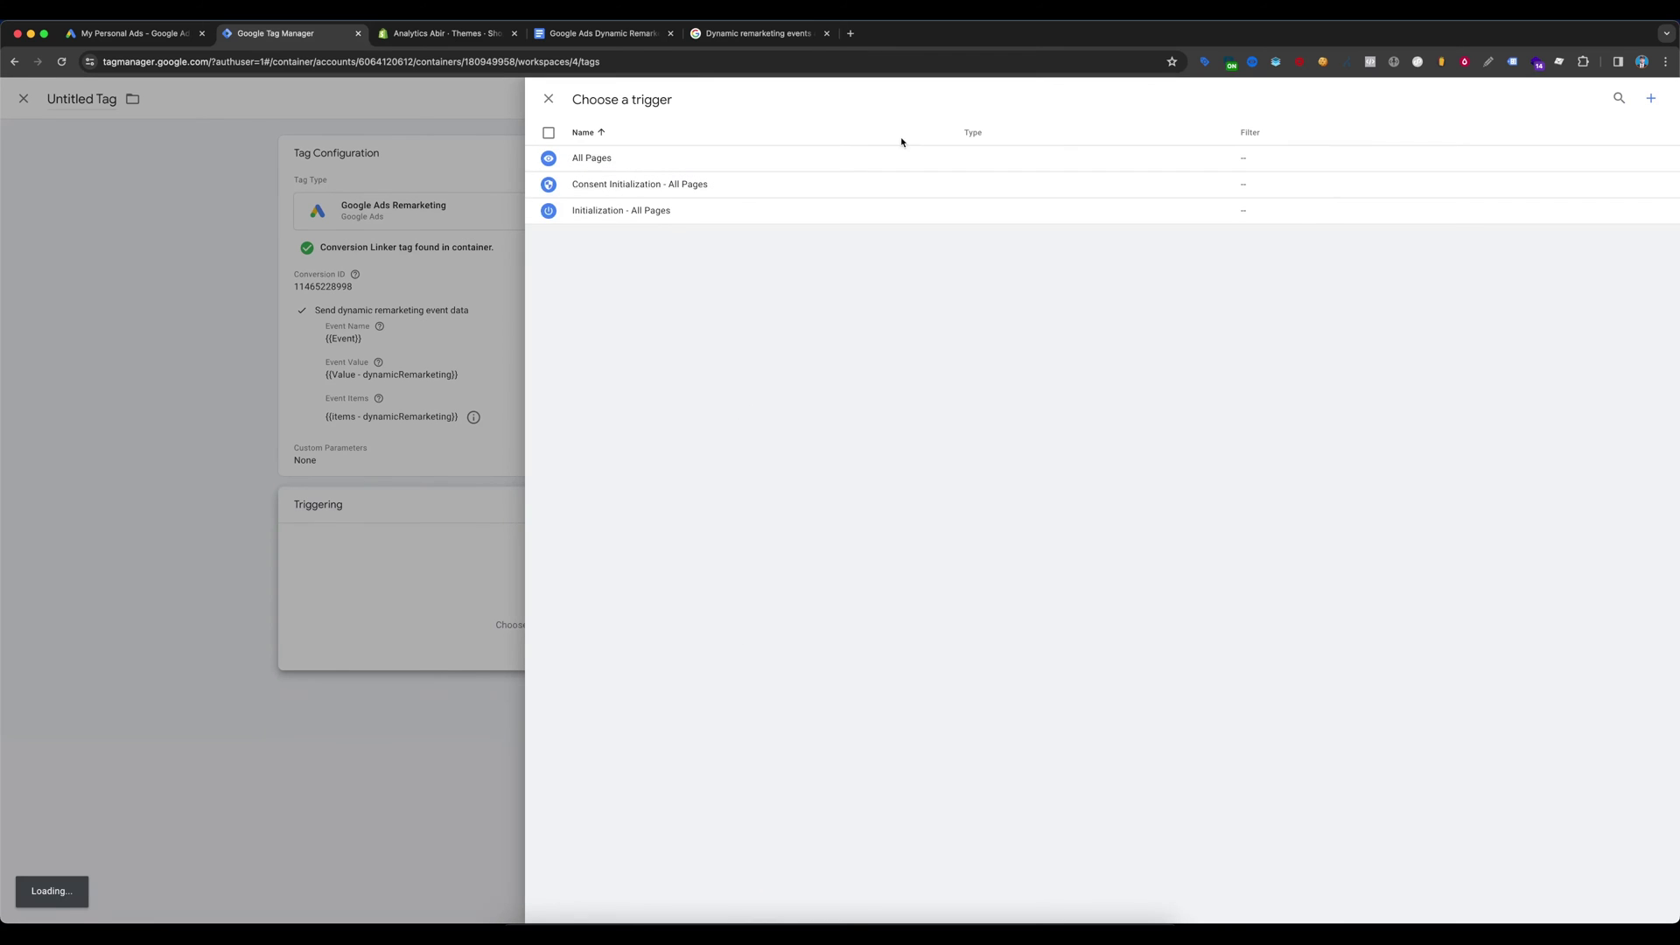
{"action": "left_click", "coordinate": [1651, 98]}
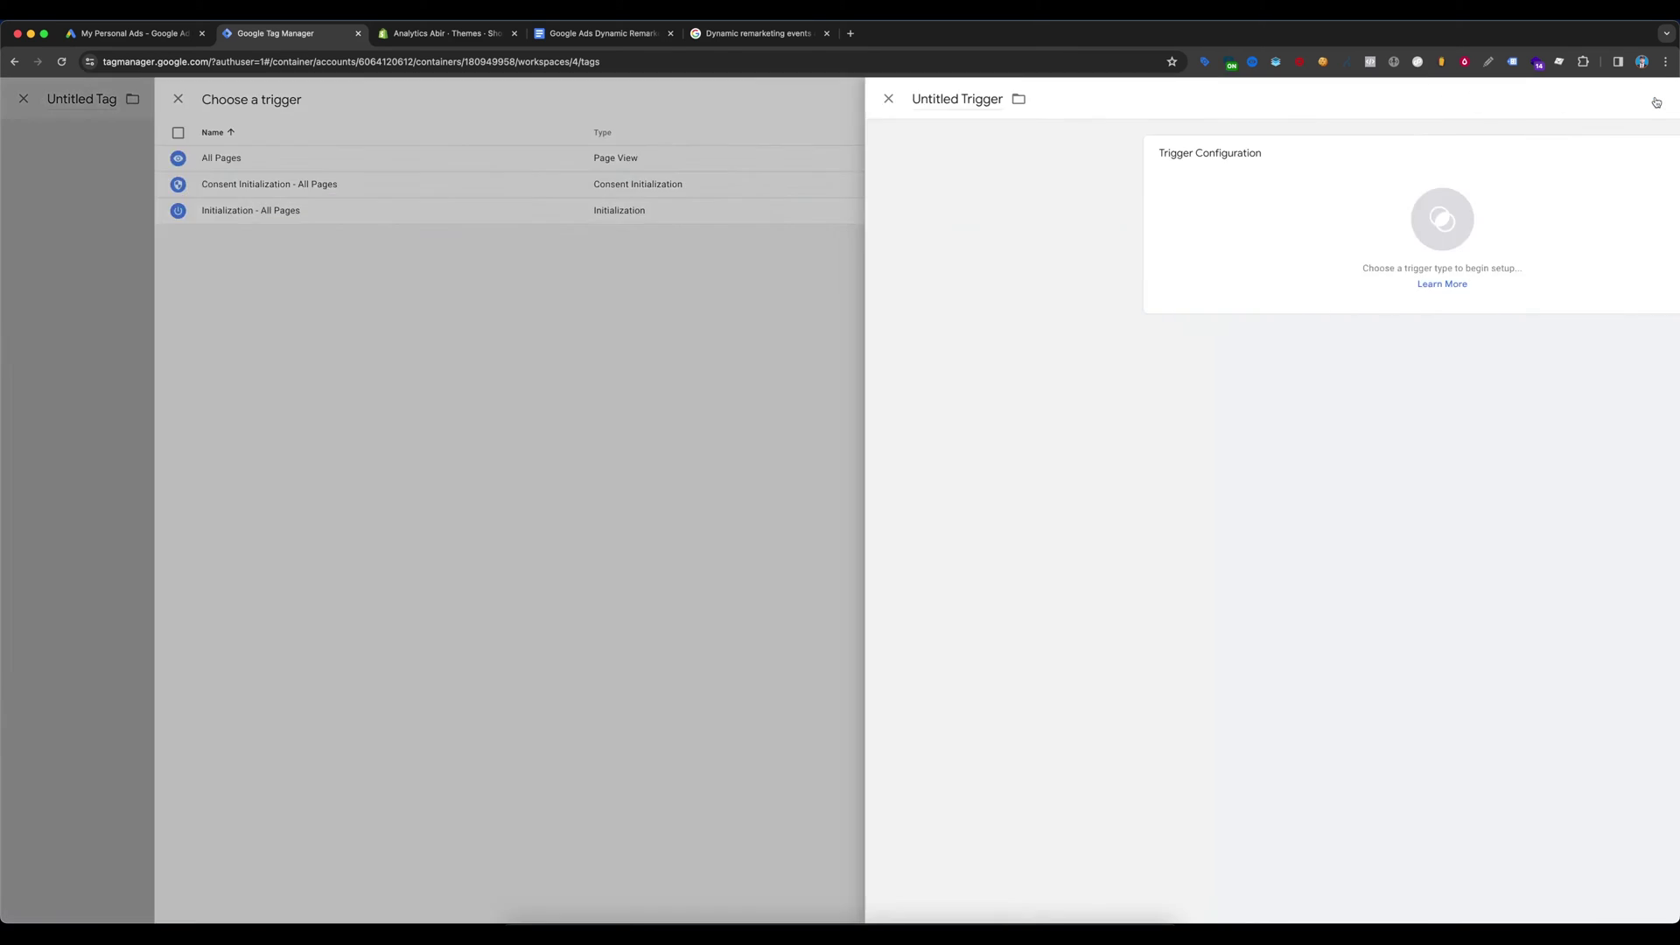
{"action": "left_click", "coordinate": [1022, 188]}
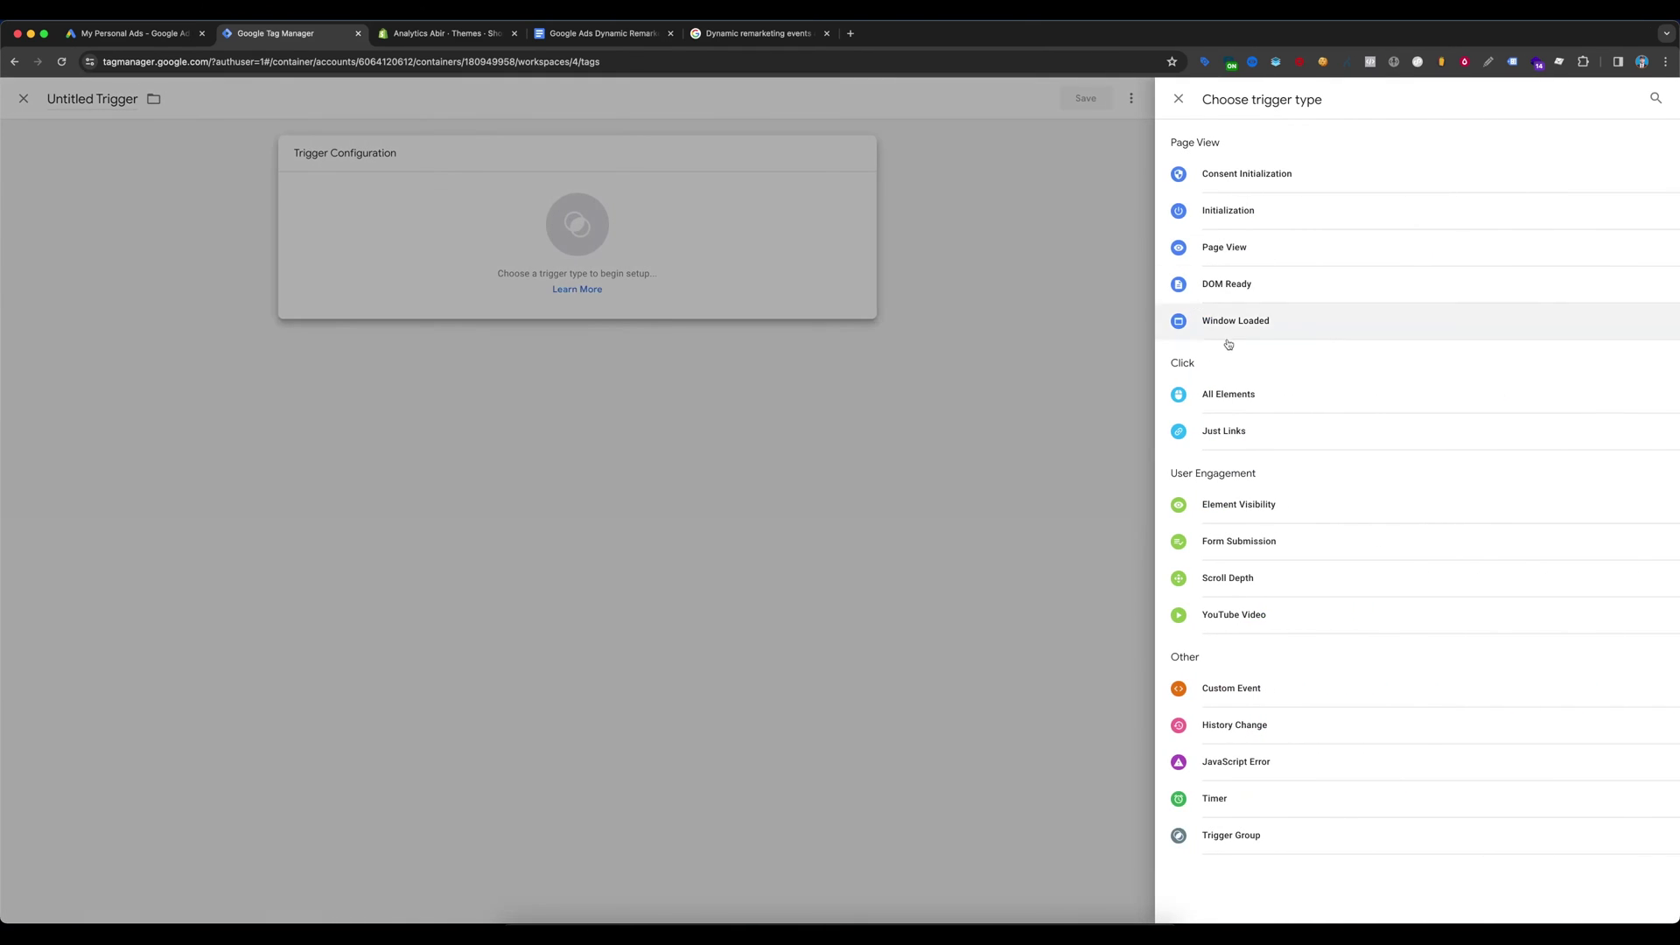
{"action": "left_click", "coordinate": [1259, 697]}
Step: Paste view_item|add_to_cart|view_item_list|view_search_results|purchase as the event name and enable regex matching
{"action": "left_click", "coordinate": [878, 288]}
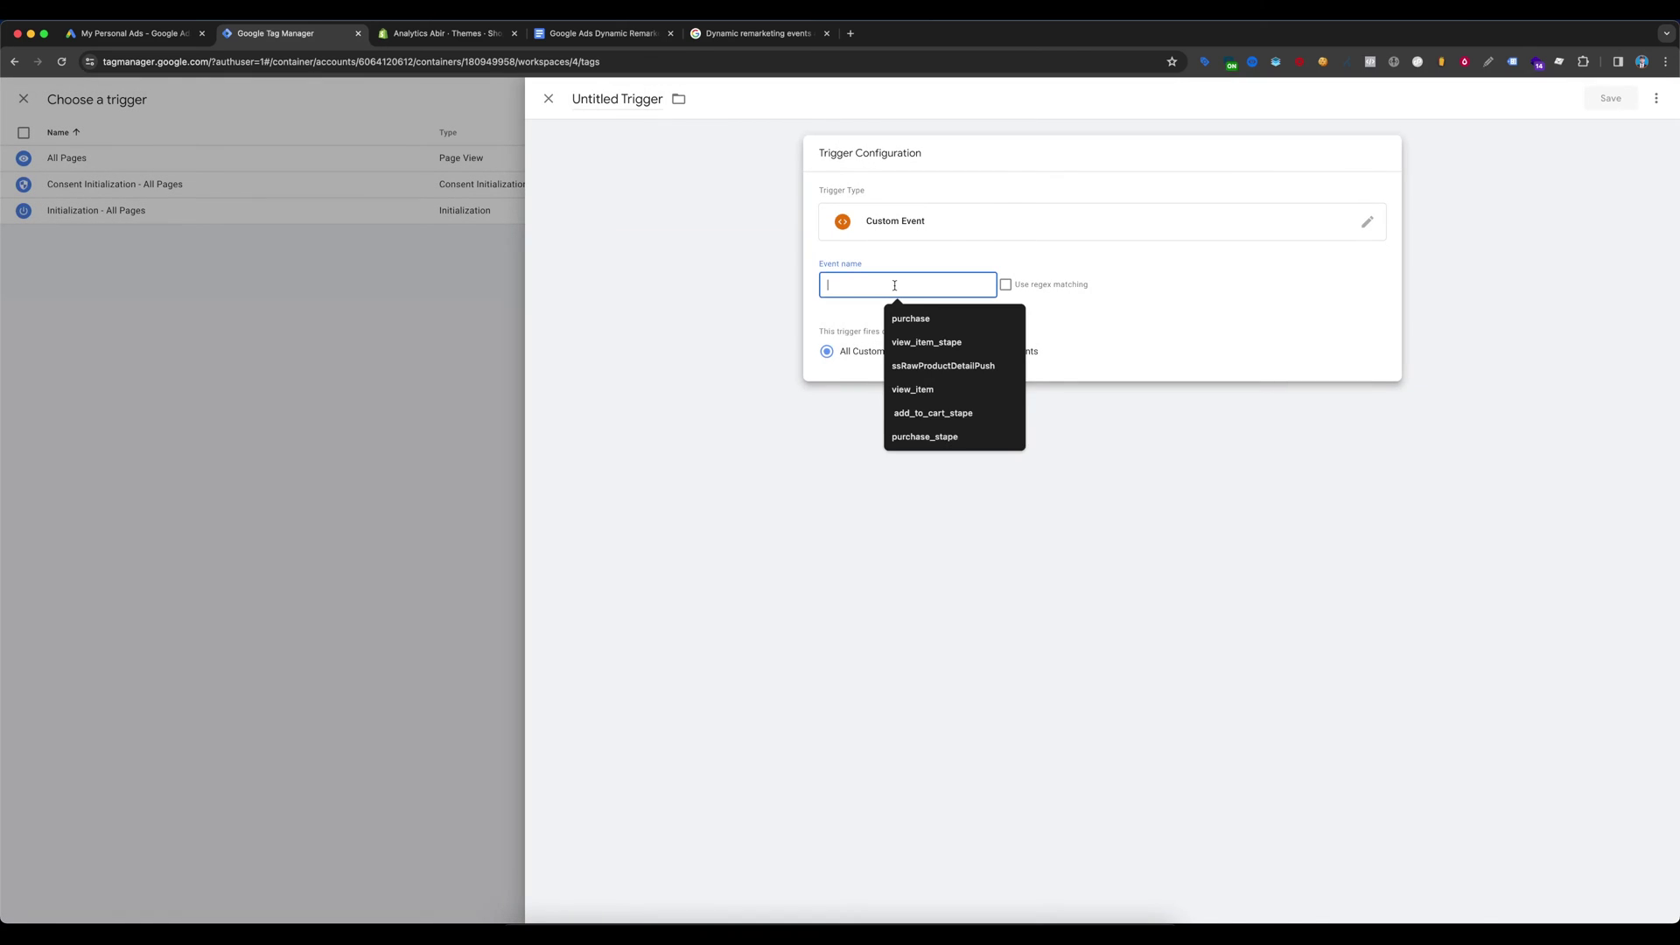
{"action": "left_click", "coordinate": [610, 37]}
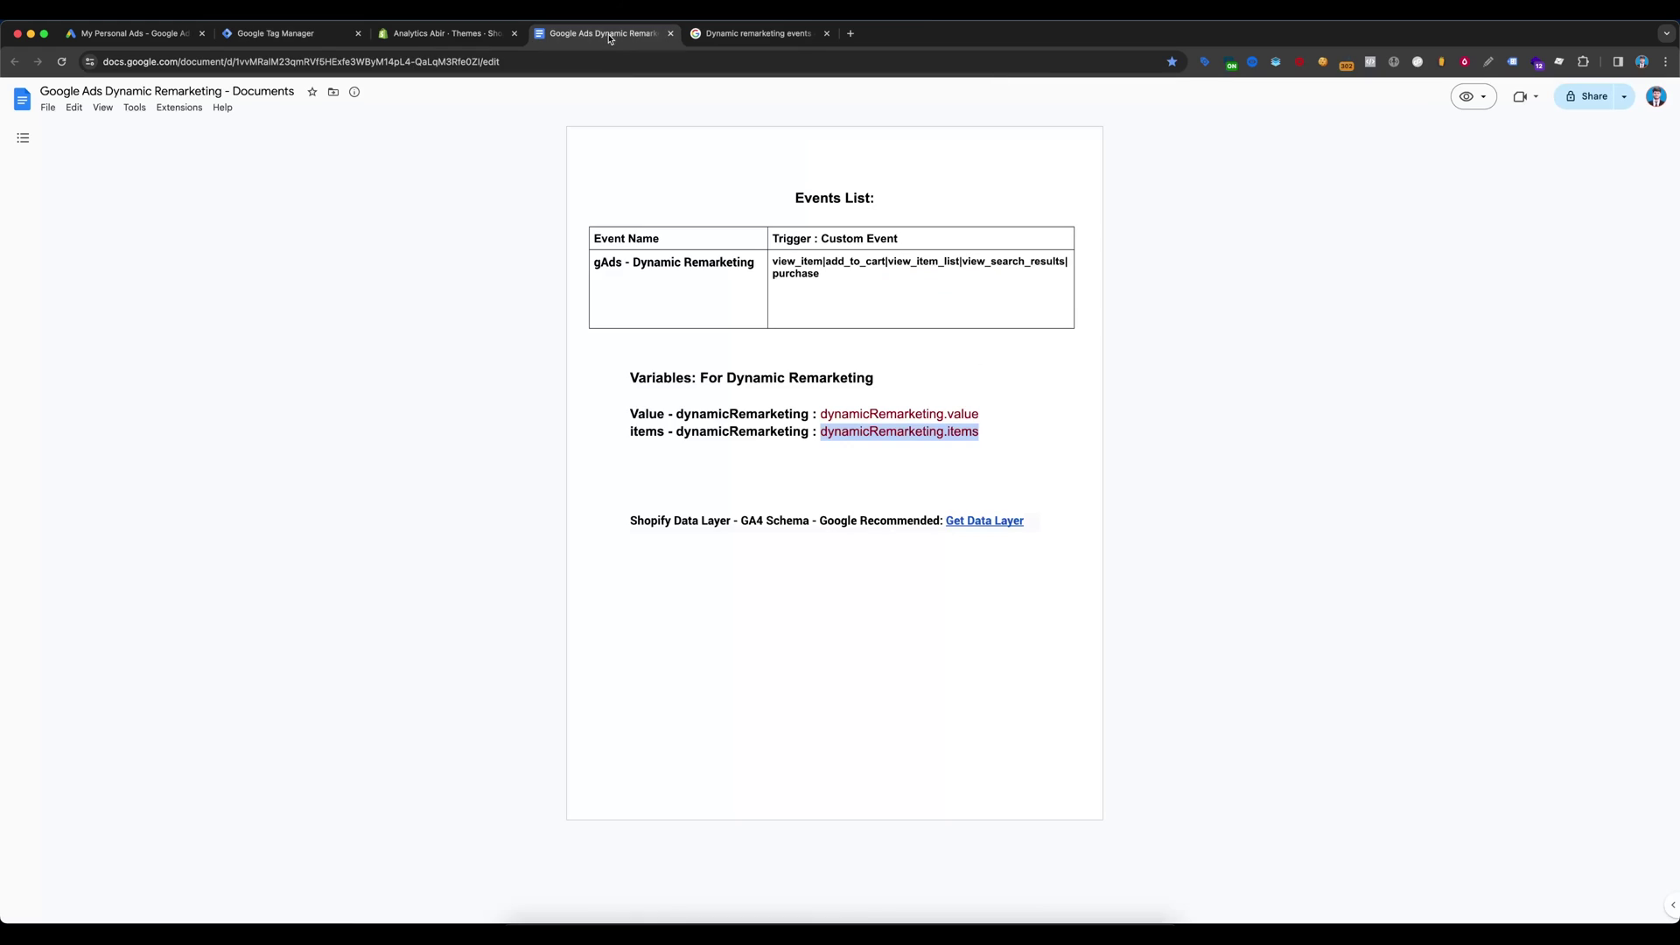
{"action": "left_click_drag", "start_coordinate": [823, 293], "coordinate": [770, 260]}
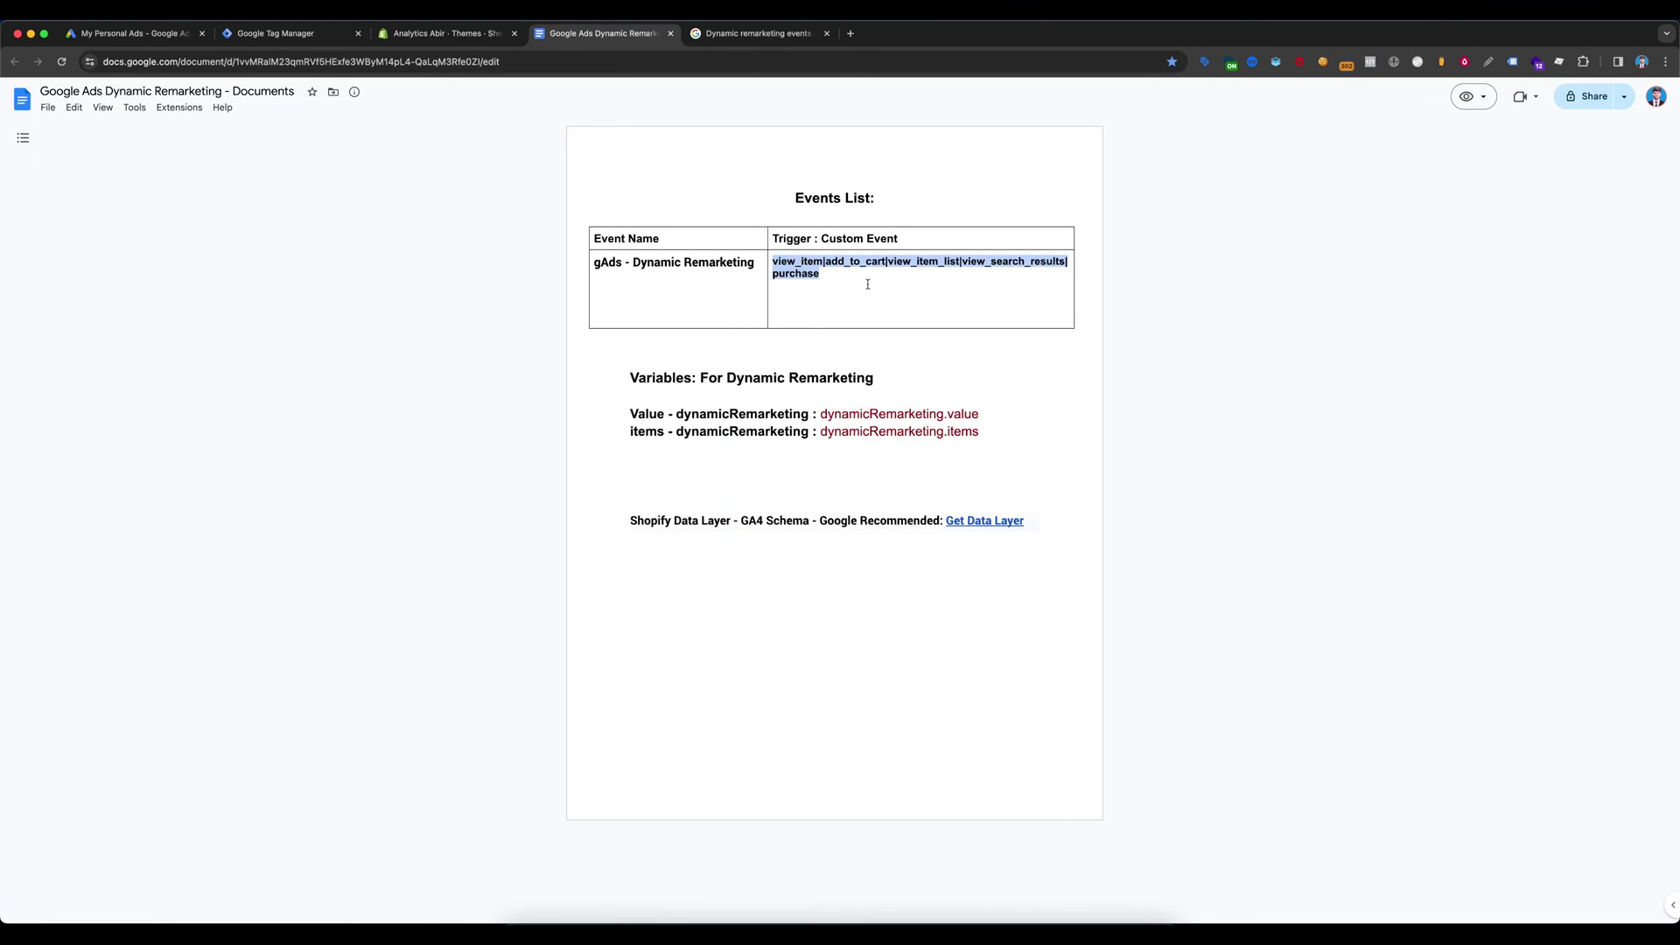
{"action": "left_click", "coordinate": [296, 35]}
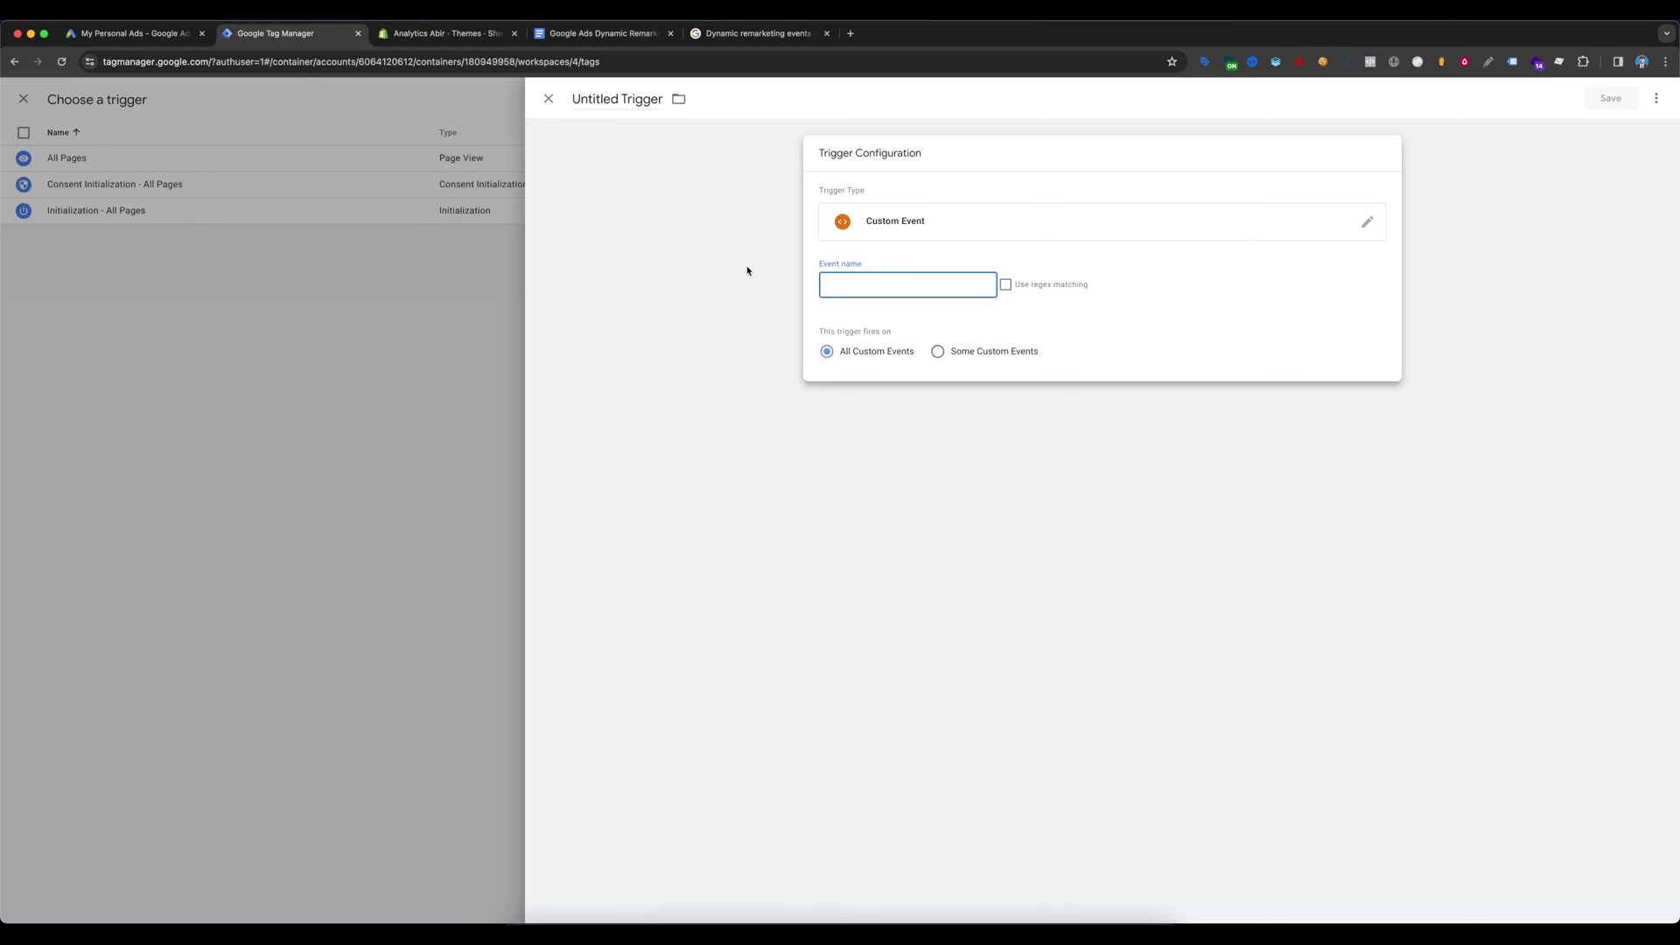
{"action": "key", "text": "super+v"}
{"action": "left_click_drag", "start_coordinate": [863, 284], "coordinate": [819, 290]}
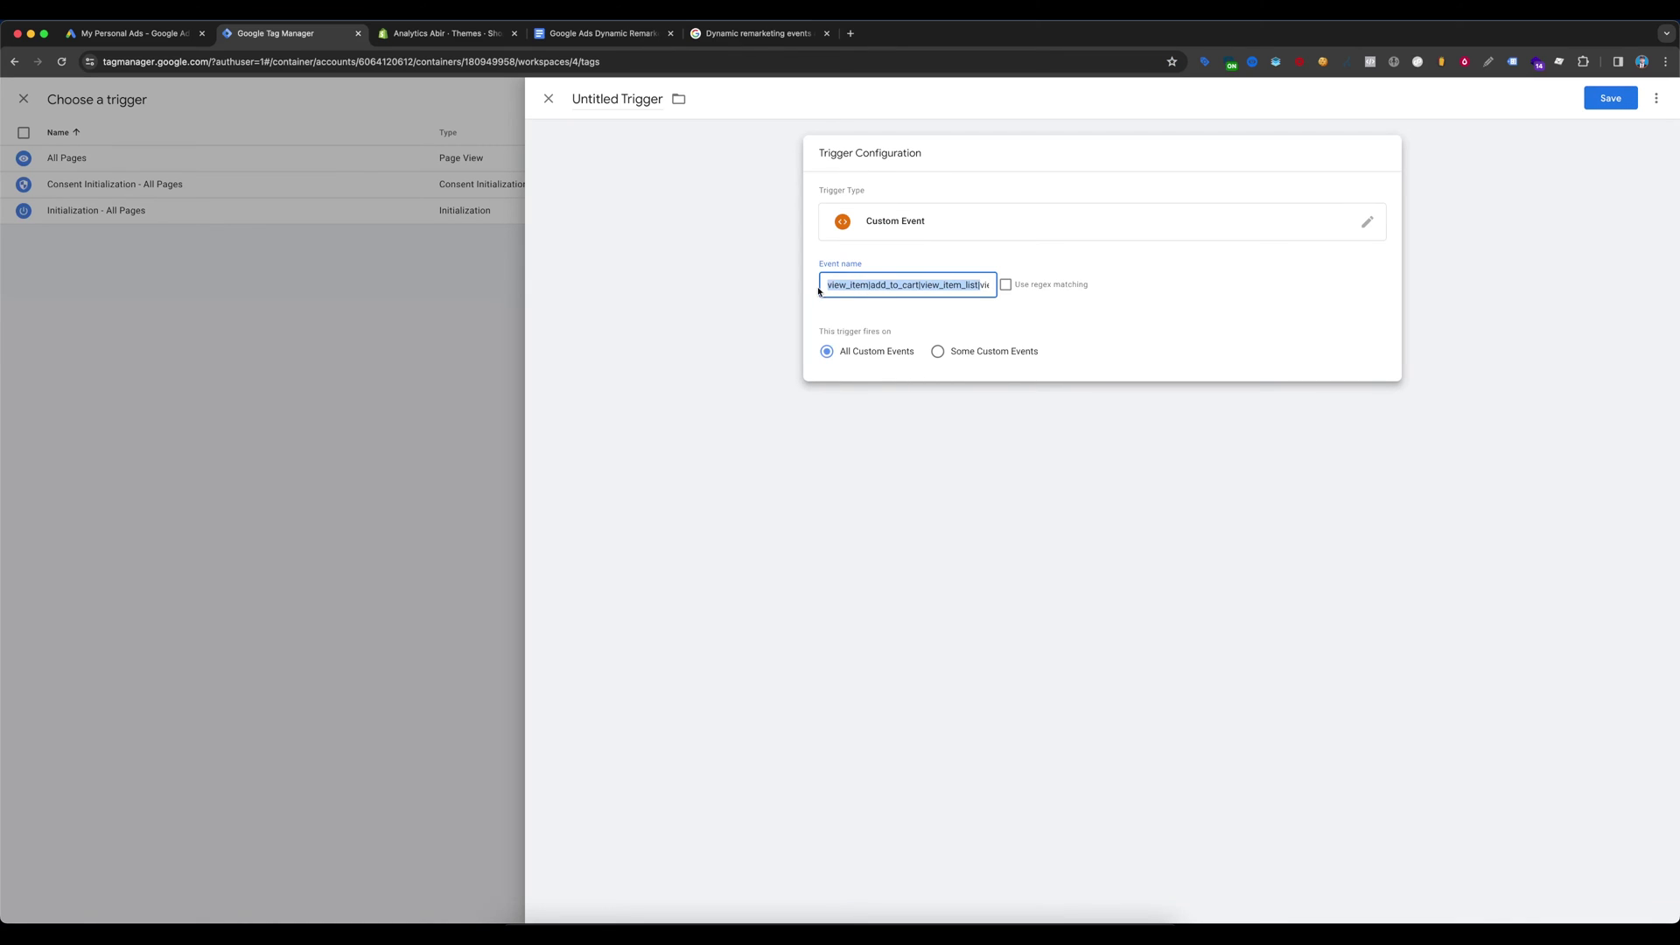
{"action": "left_click", "coordinate": [839, 287]}
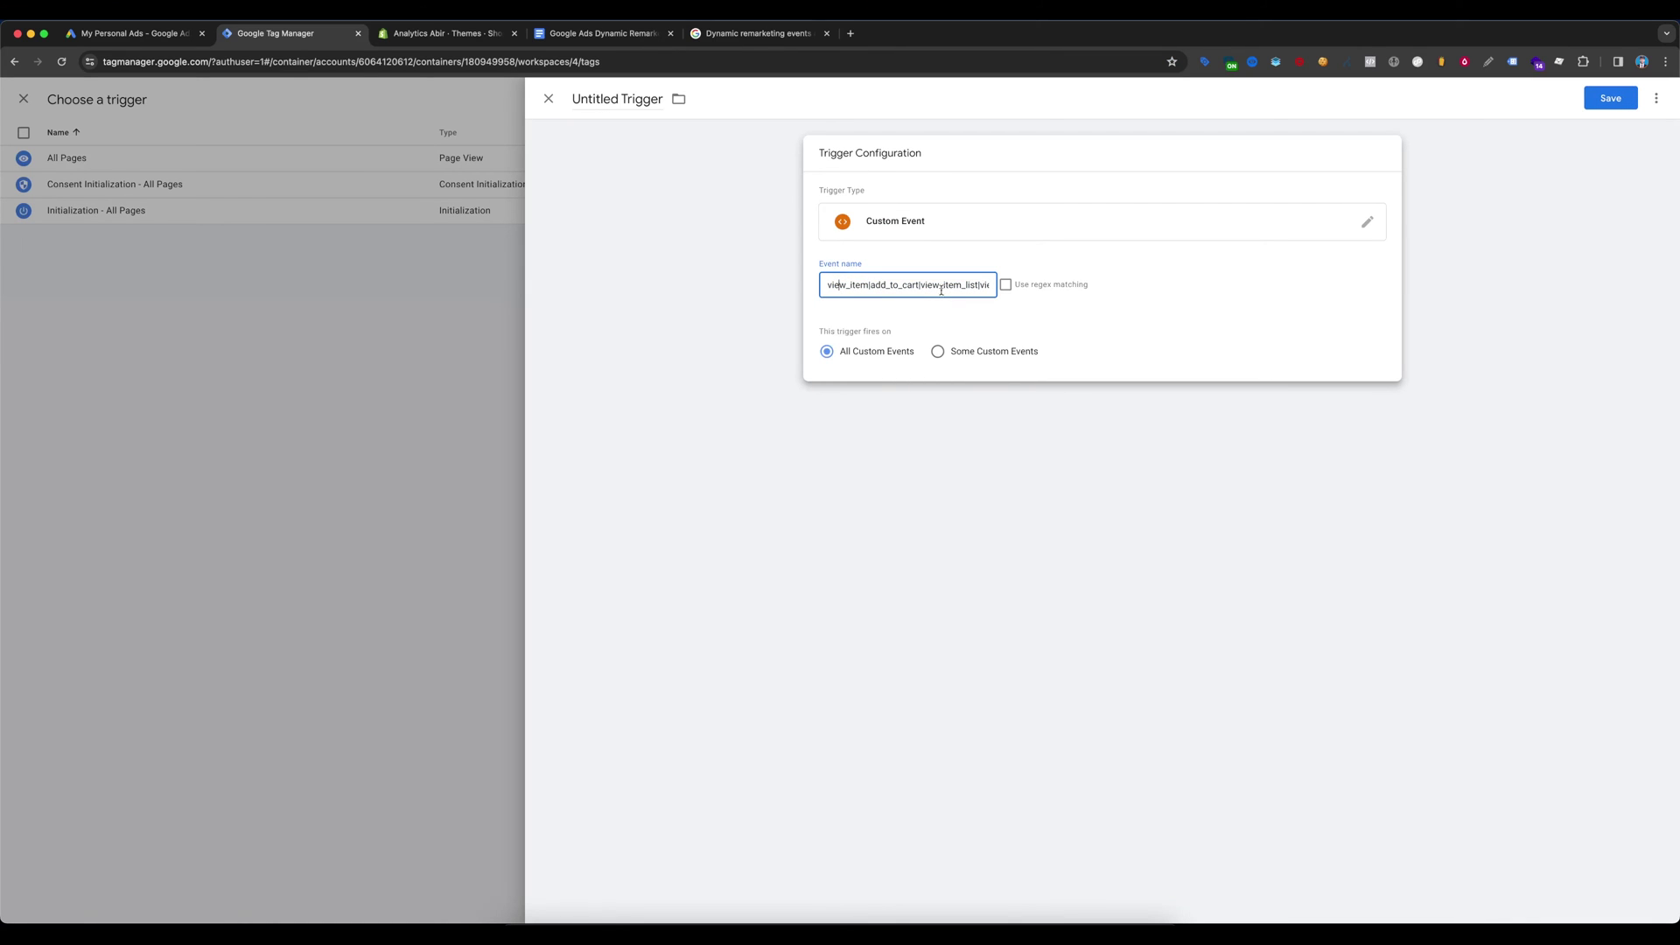
{"action": "left_click_drag", "start_coordinate": [942, 290], "coordinate": [990, 289]}
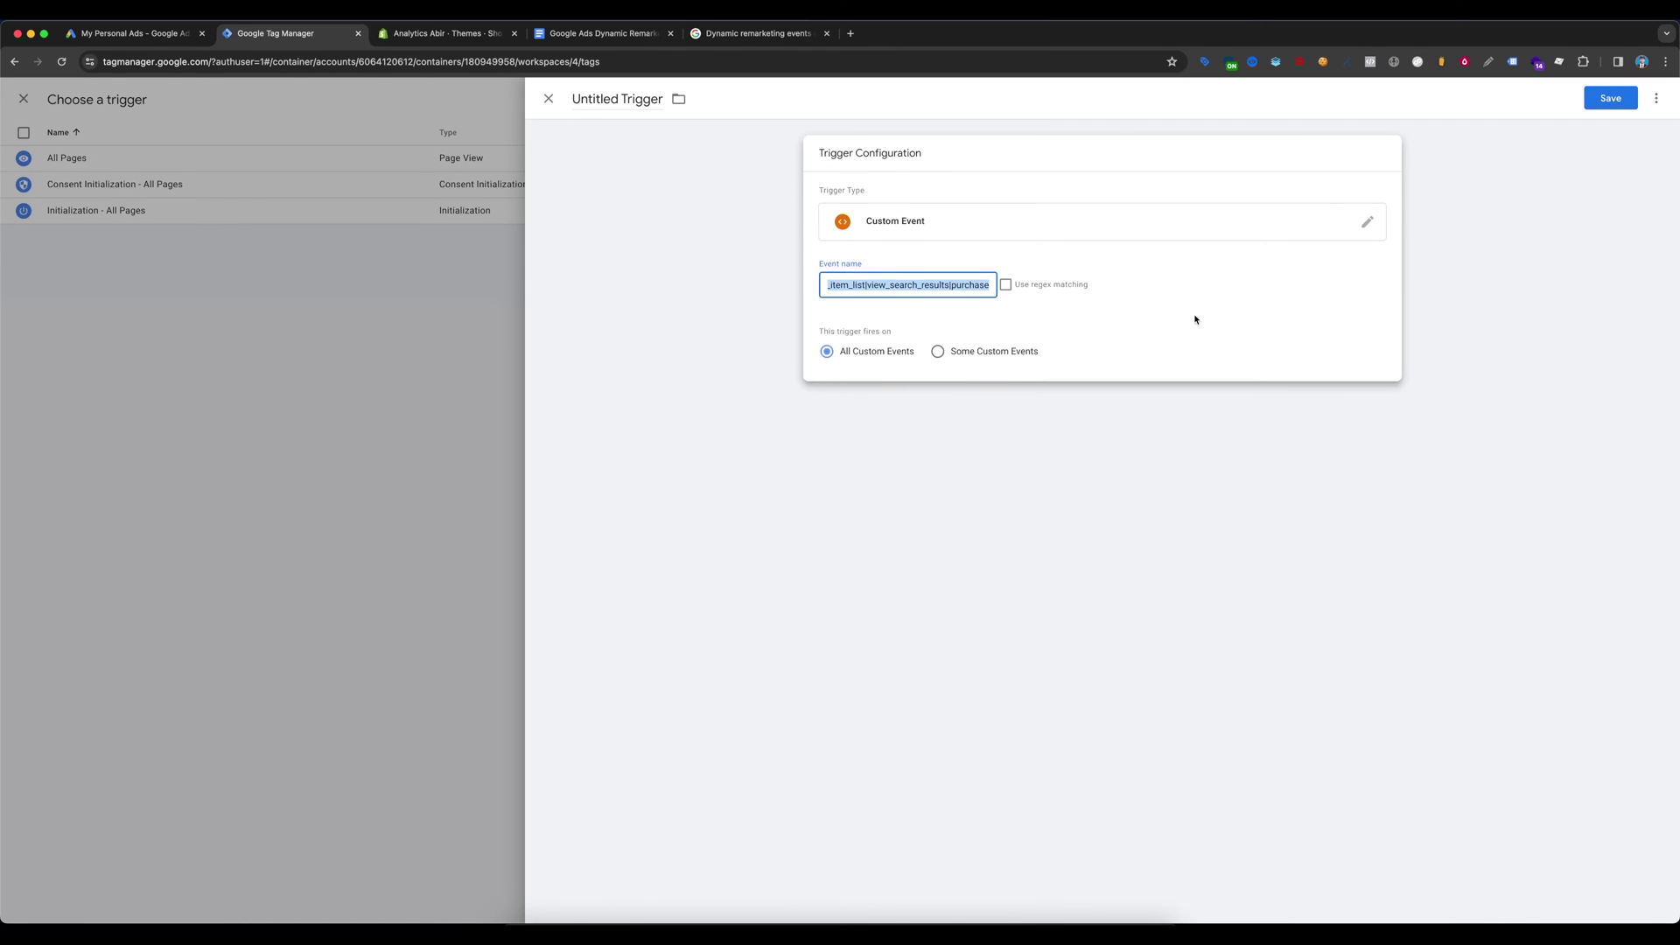
{"action": "left_click", "coordinate": [1007, 286]}
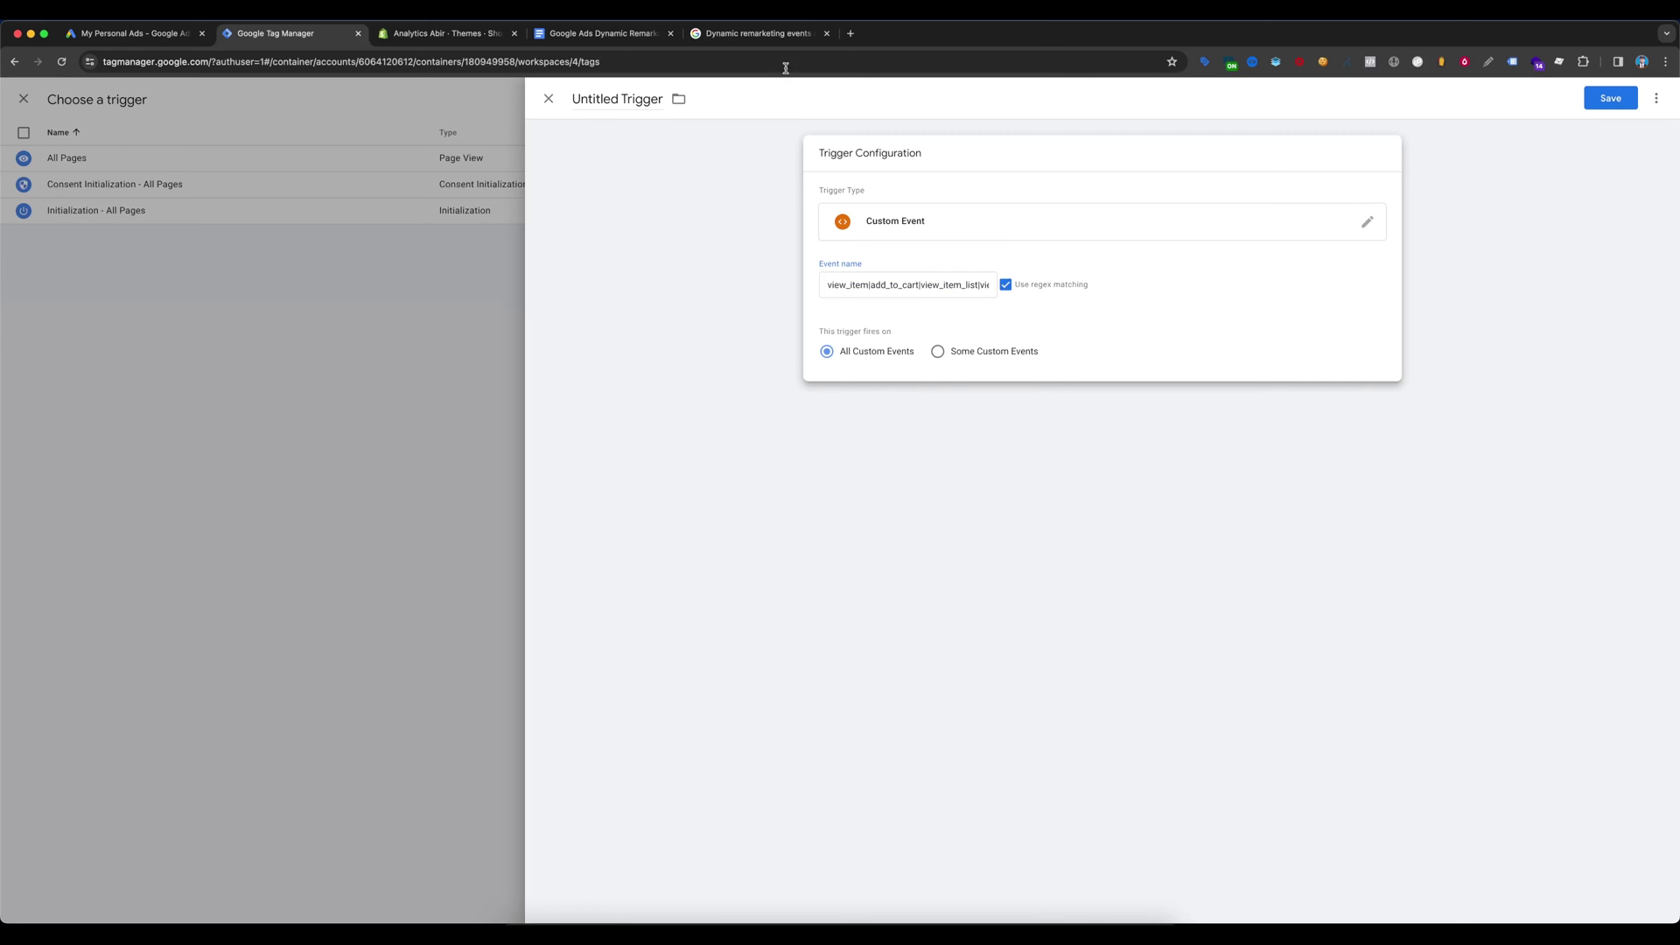
Step: Copy the trigger name 'gAds - Dynamic Remarketing' from the planning document
{"action": "left_click", "coordinate": [618, 99]}
{"action": "left_click", "coordinate": [602, 35]}
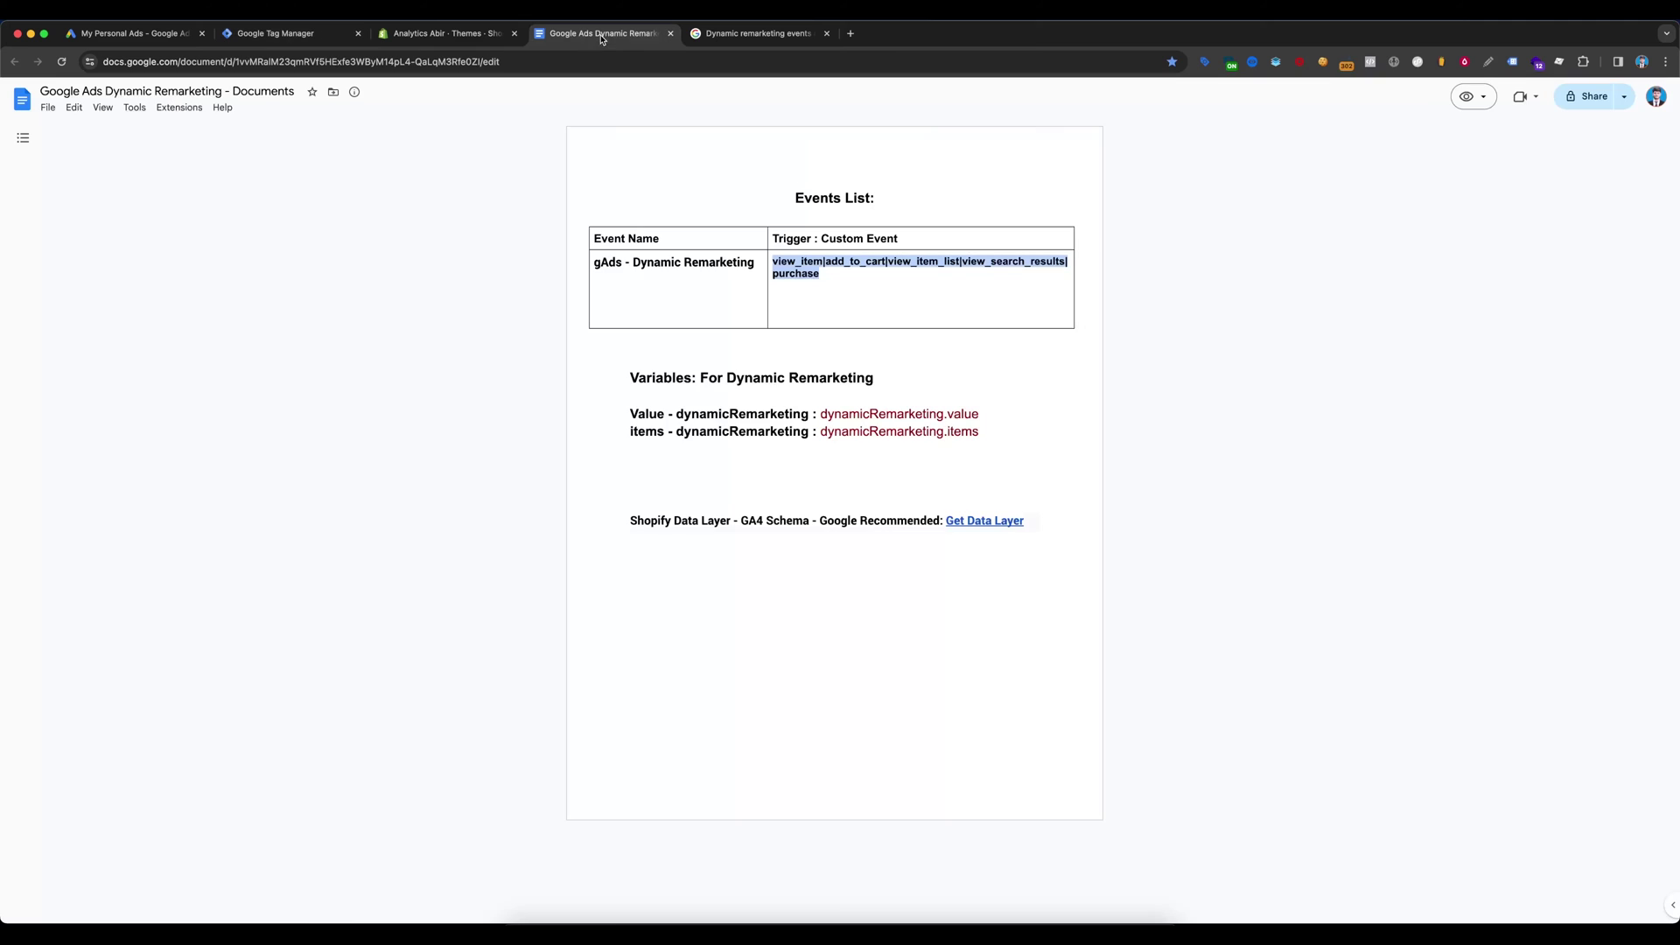
{"action": "left_click_drag", "start_coordinate": [754, 262], "coordinate": [596, 264]}
{"action": "key", "text": "super+c"}
Step: Name the trigger 'gAds - Dynamic Remarketing', save it, then save the remarketing tag
{"action": "left_click", "coordinate": [316, 35]}
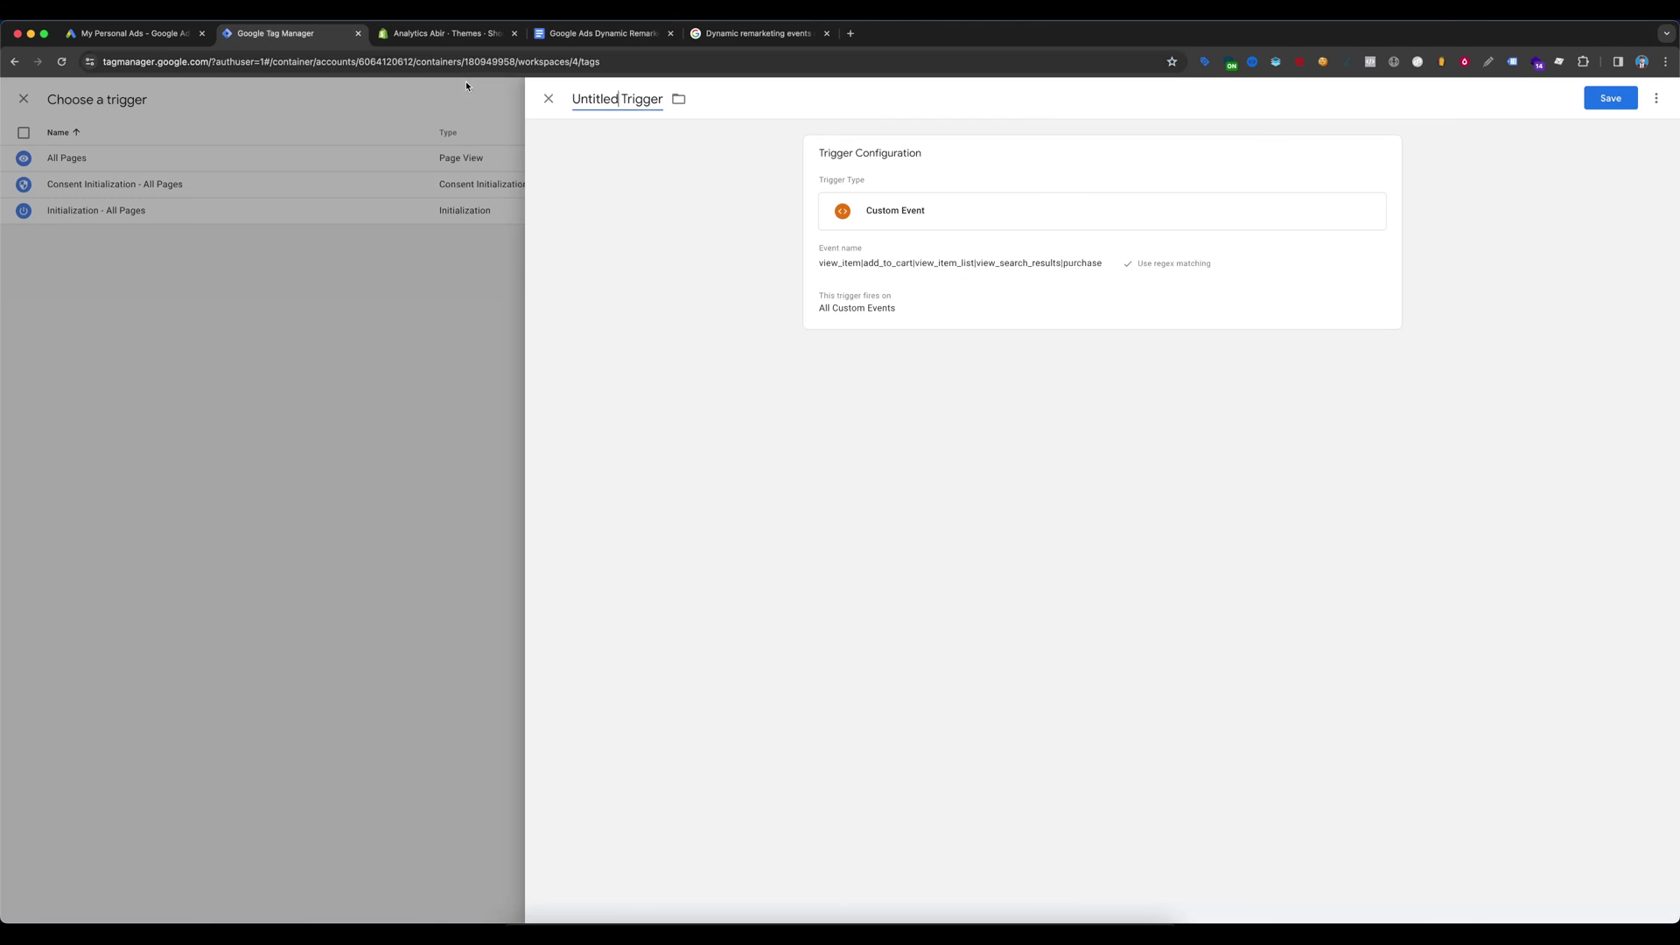
{"action": "left_click", "coordinate": [610, 98]}
{"action": "key", "text": "super+v"}
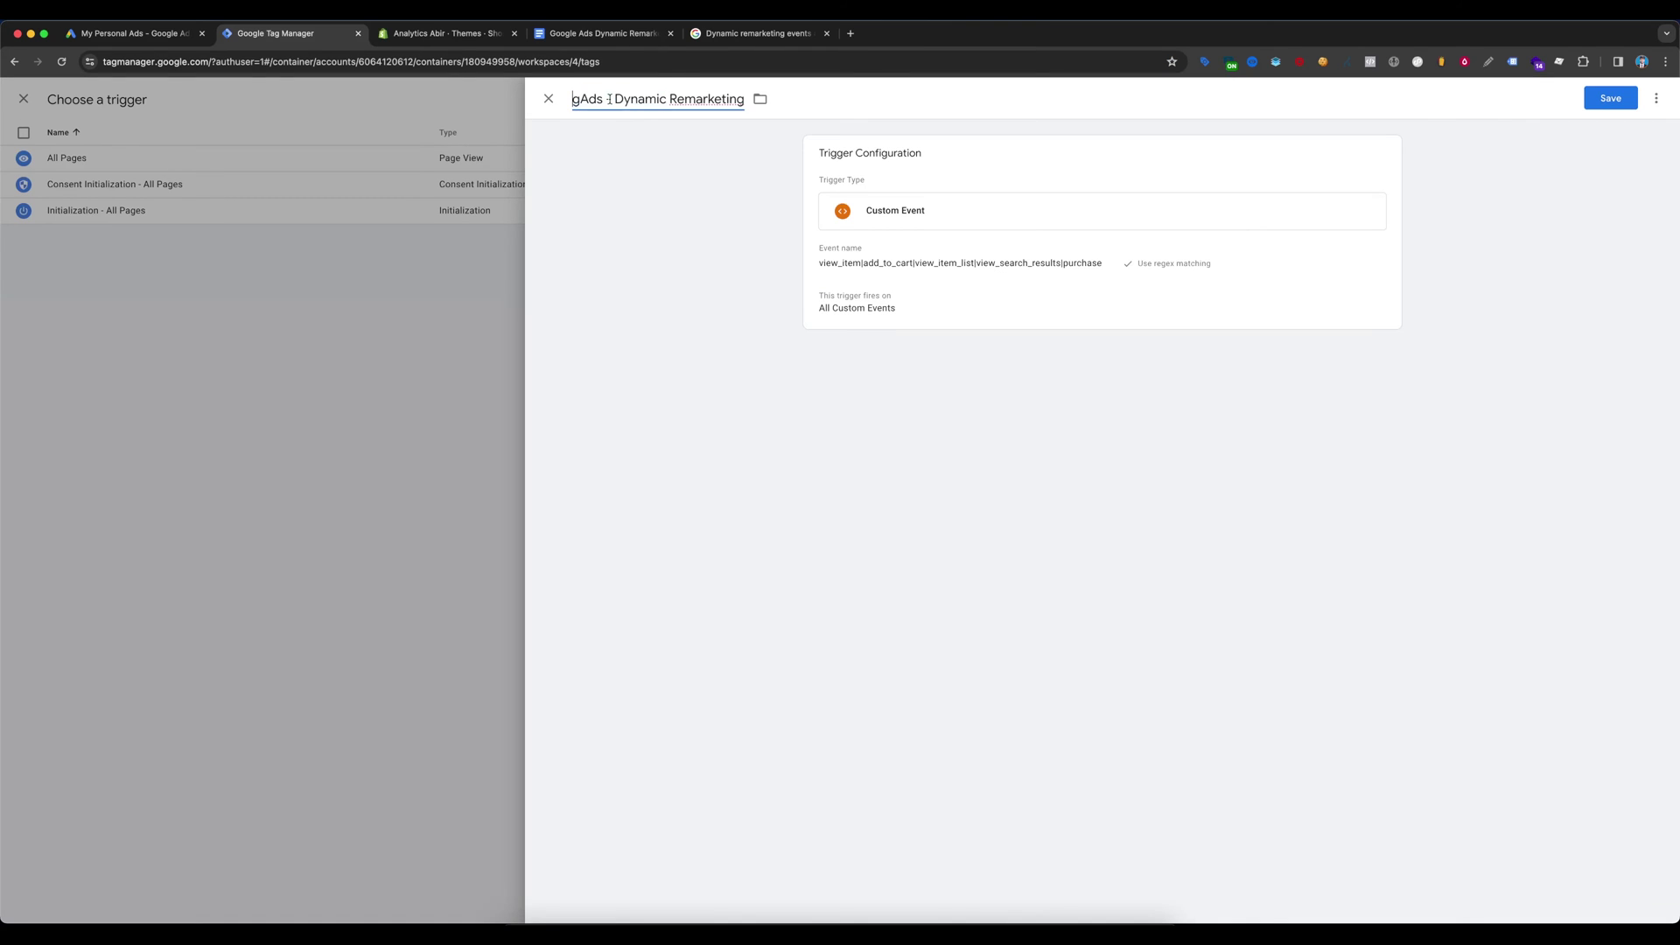
{"action": "left_click", "coordinate": [1589, 106]}
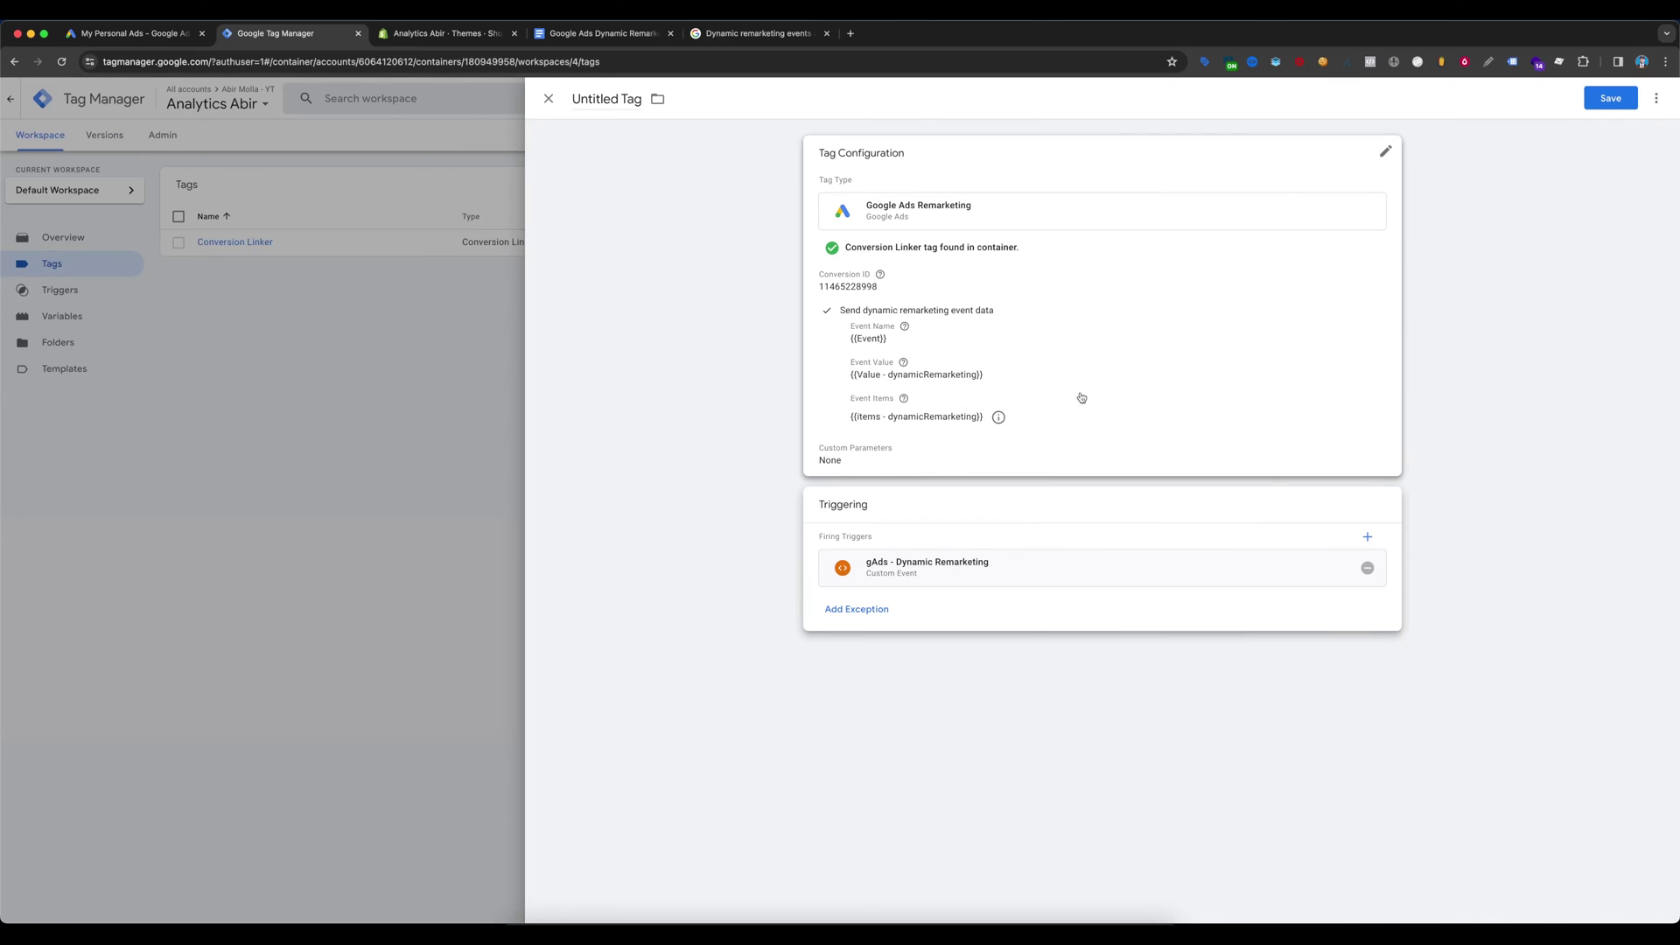
{"action": "left_click", "coordinate": [1612, 102]}
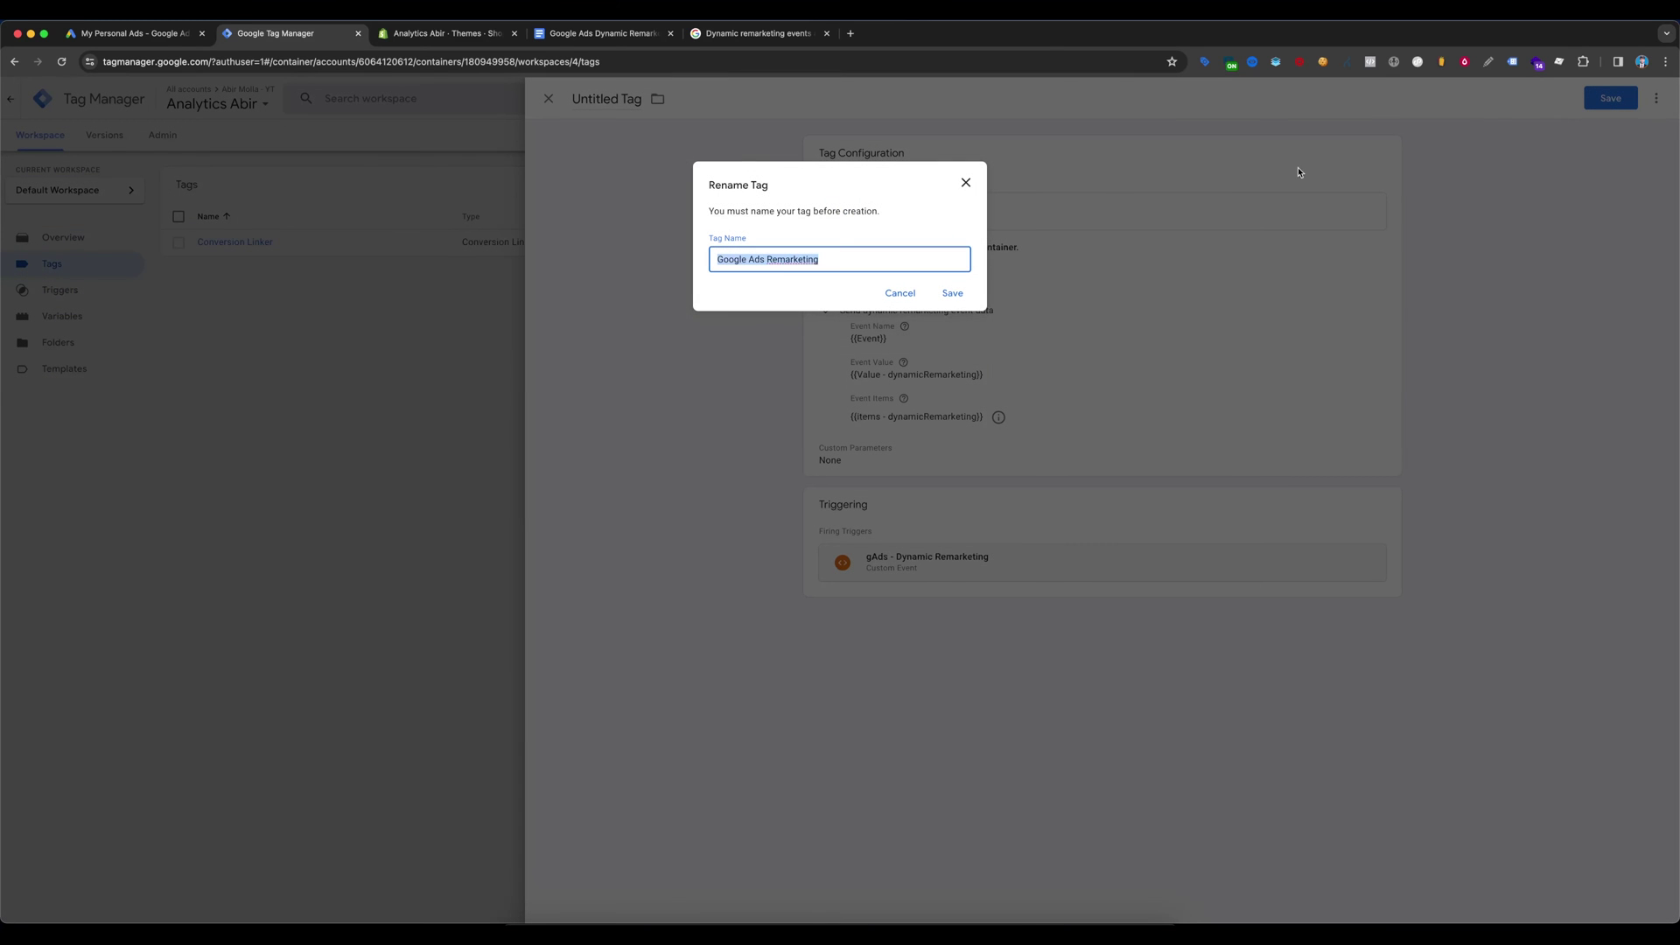
Step: Save the tag as Google Ads Remarketing and publish version 'Google ads dynamic REmarketing'
{"action": "left_click", "coordinate": [958, 297]}
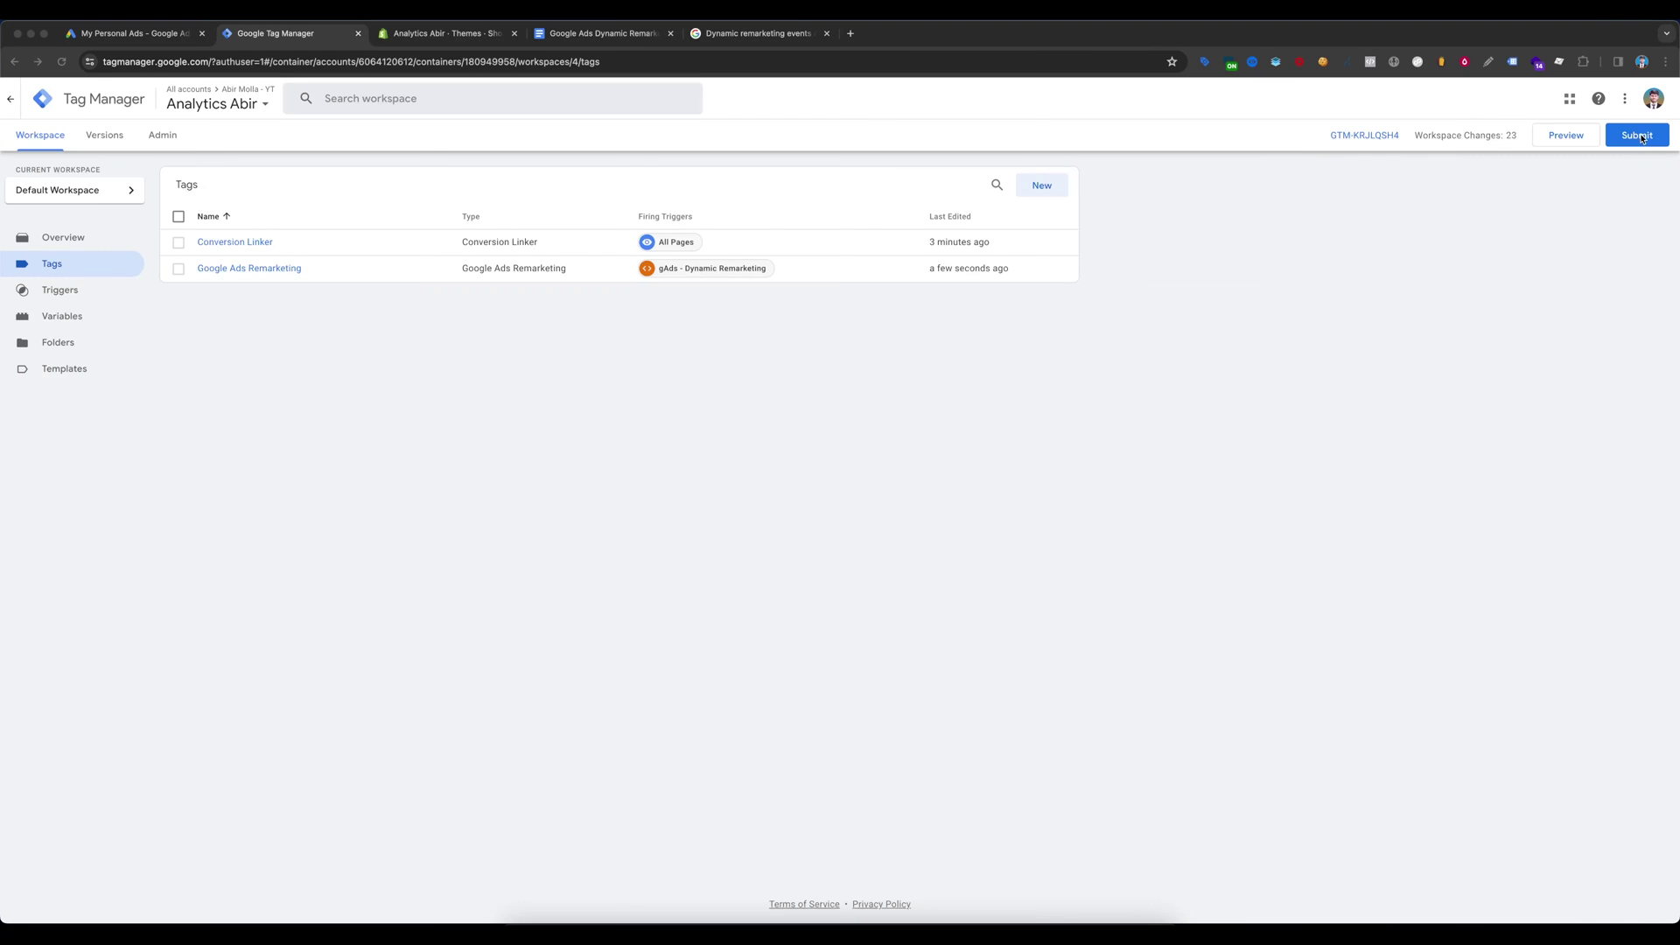
{"action": "left_click", "coordinate": [1638, 139]}
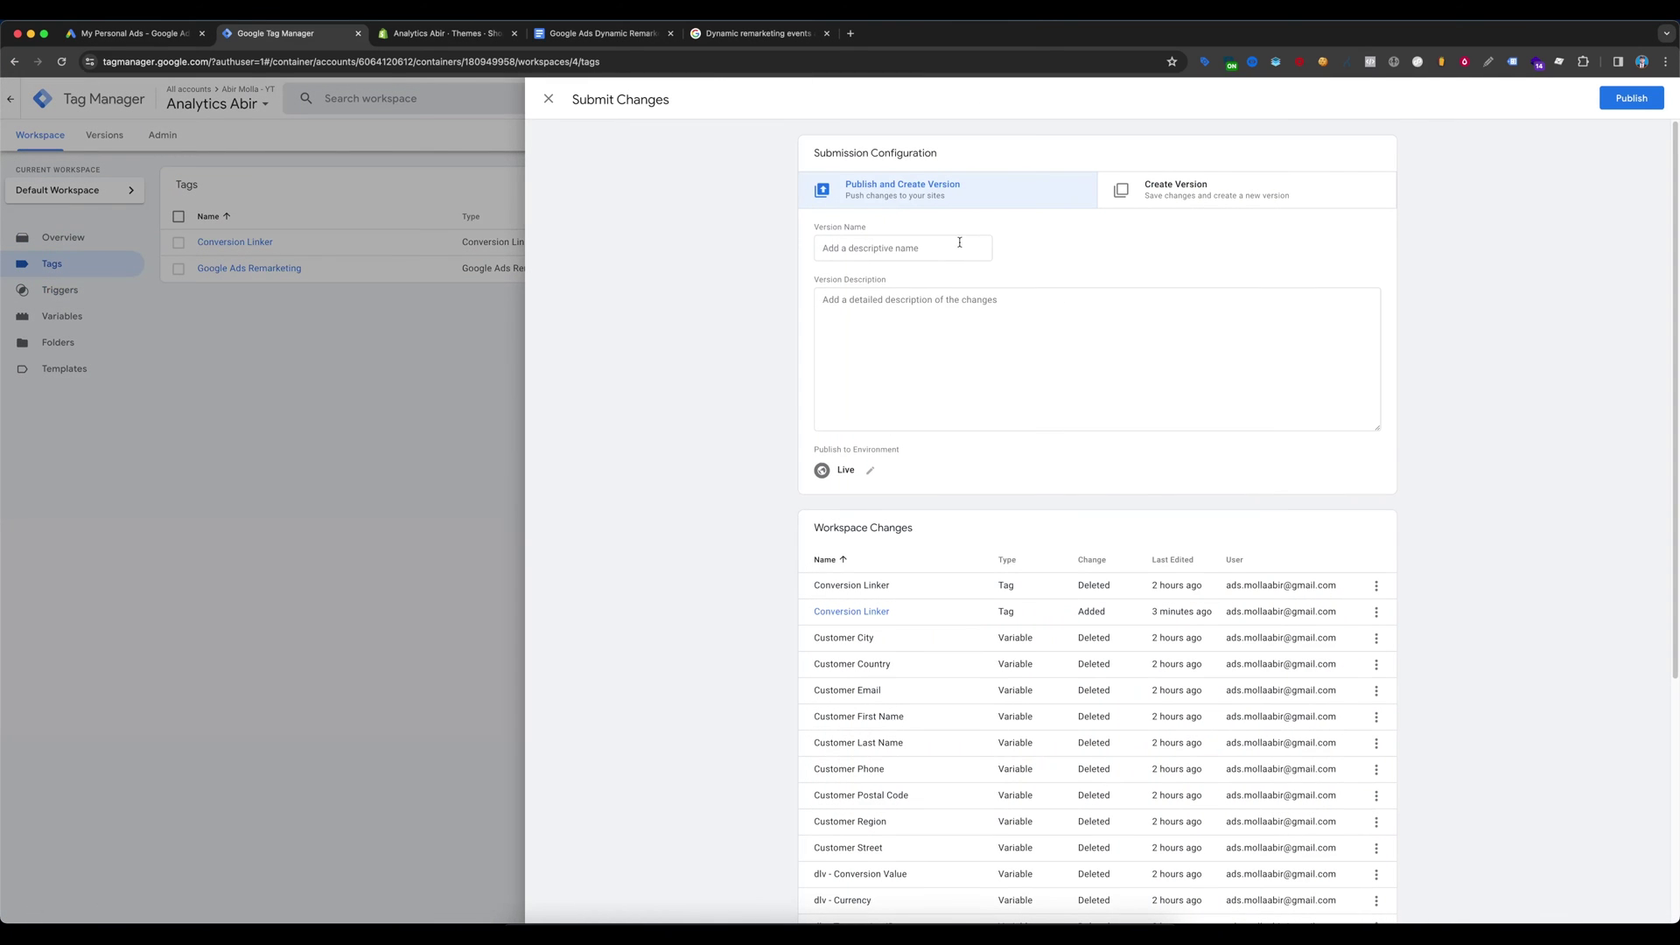
{"action": "type", "text": "Google ads dynamic REmarketing"}
{"action": "left_click", "coordinate": [1643, 101]}
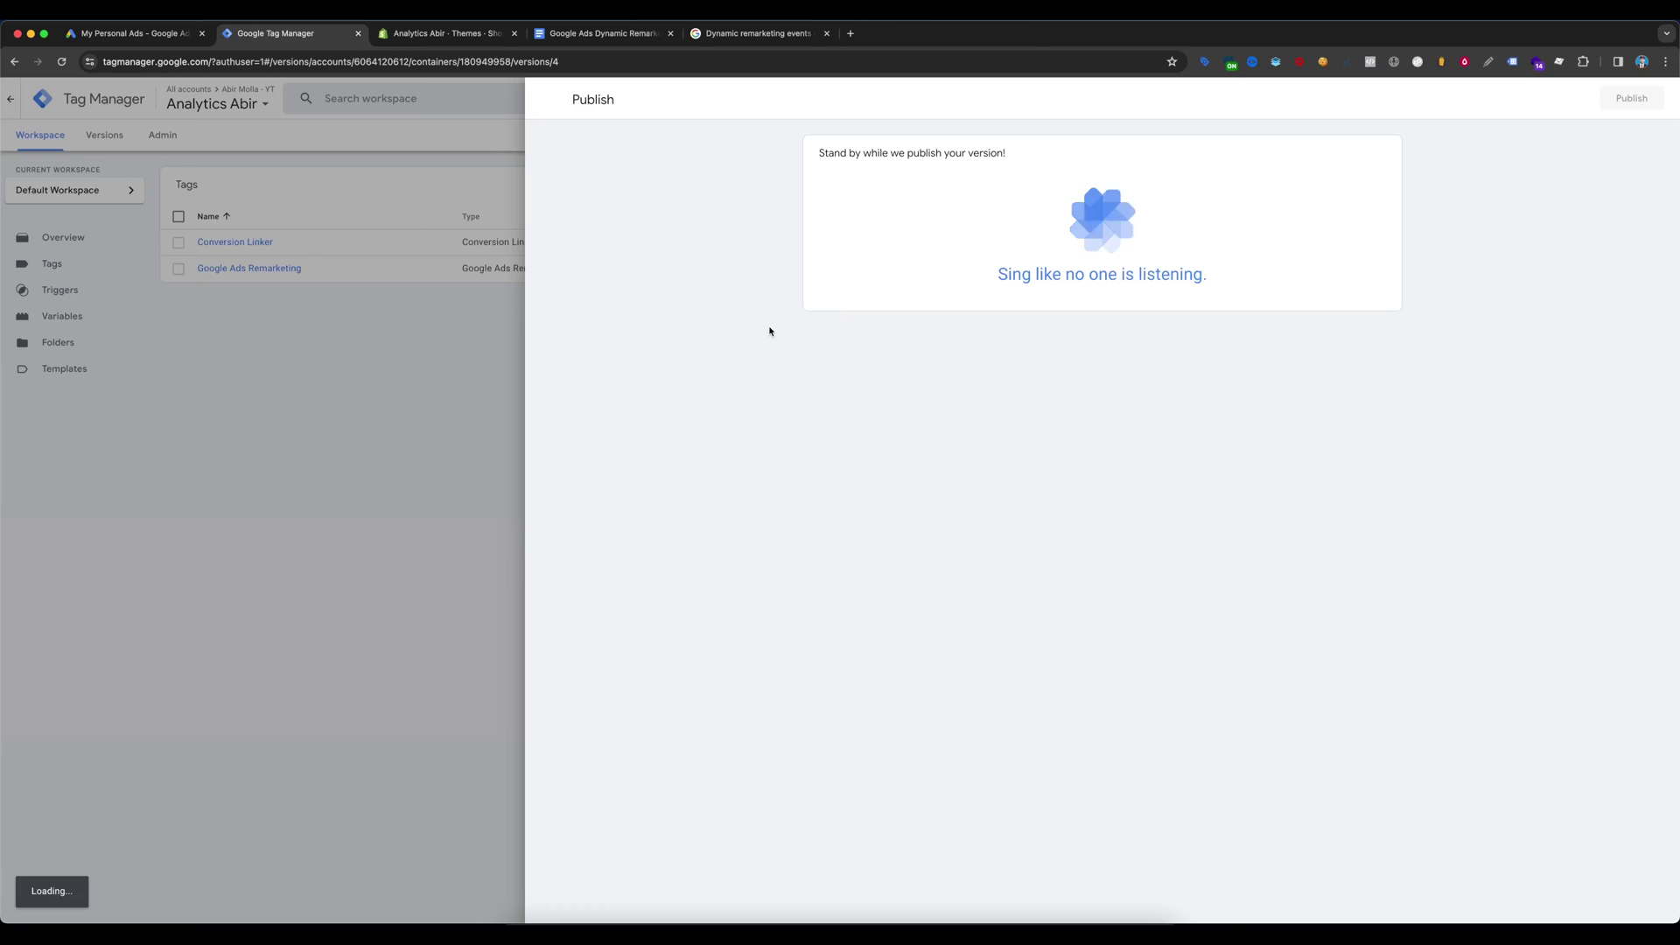
{"action": "left_click", "coordinate": [550, 105]}
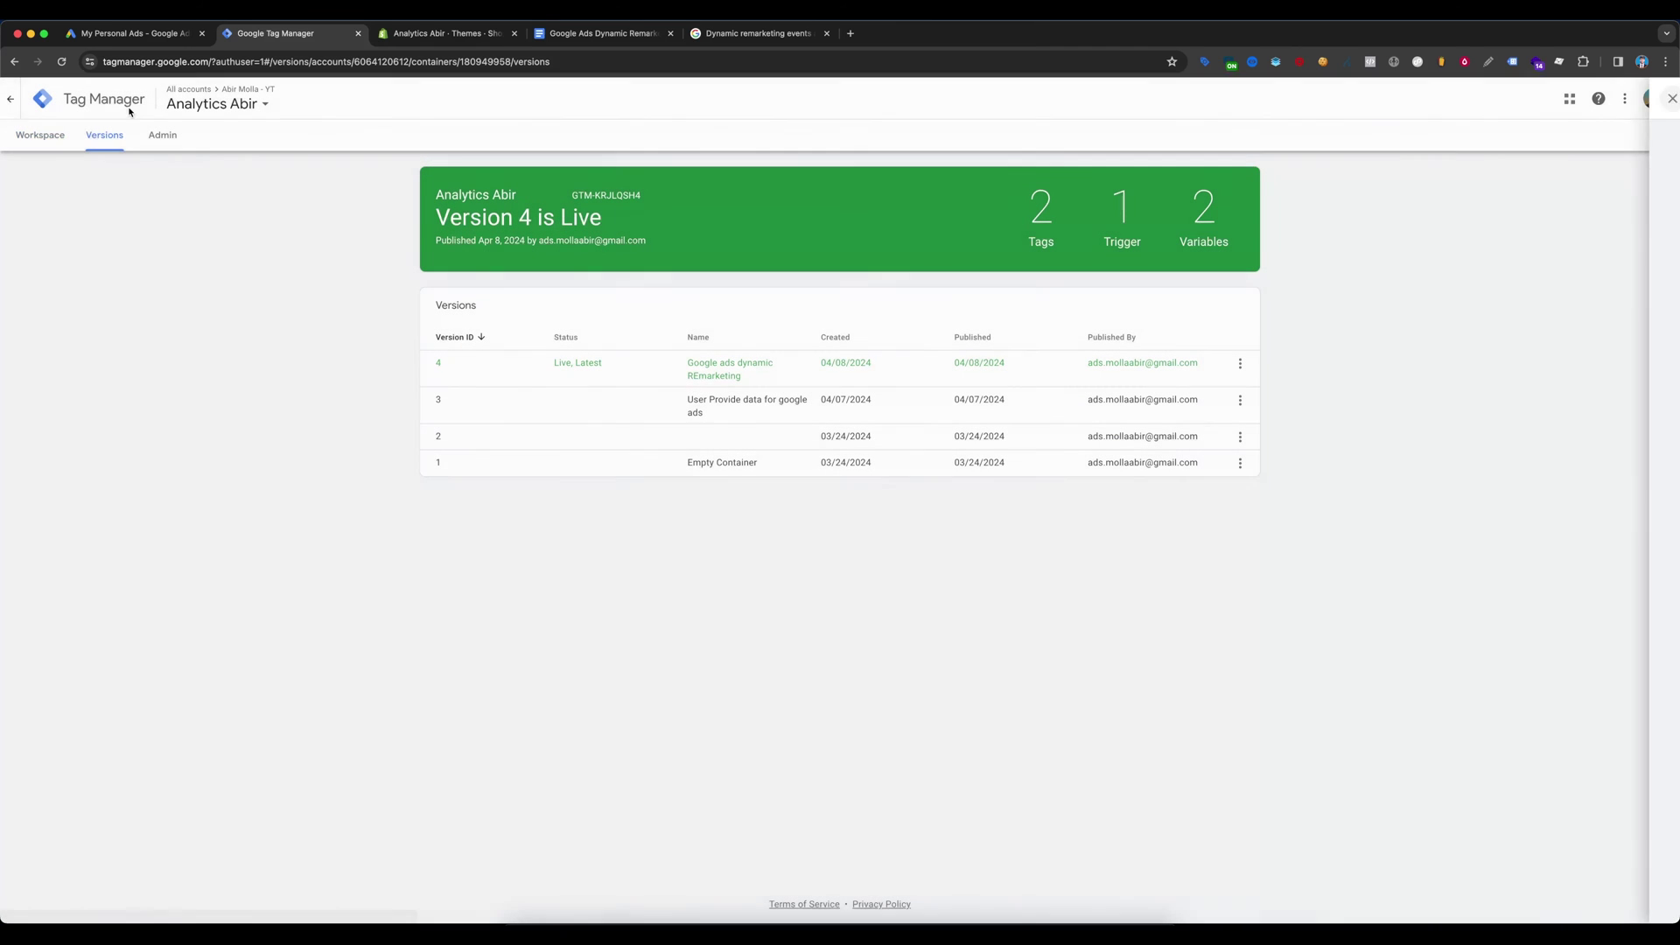
Step: Start Preview mode connected to the Shopify store and view the ring product page
{"action": "left_click", "coordinate": [39, 135]}
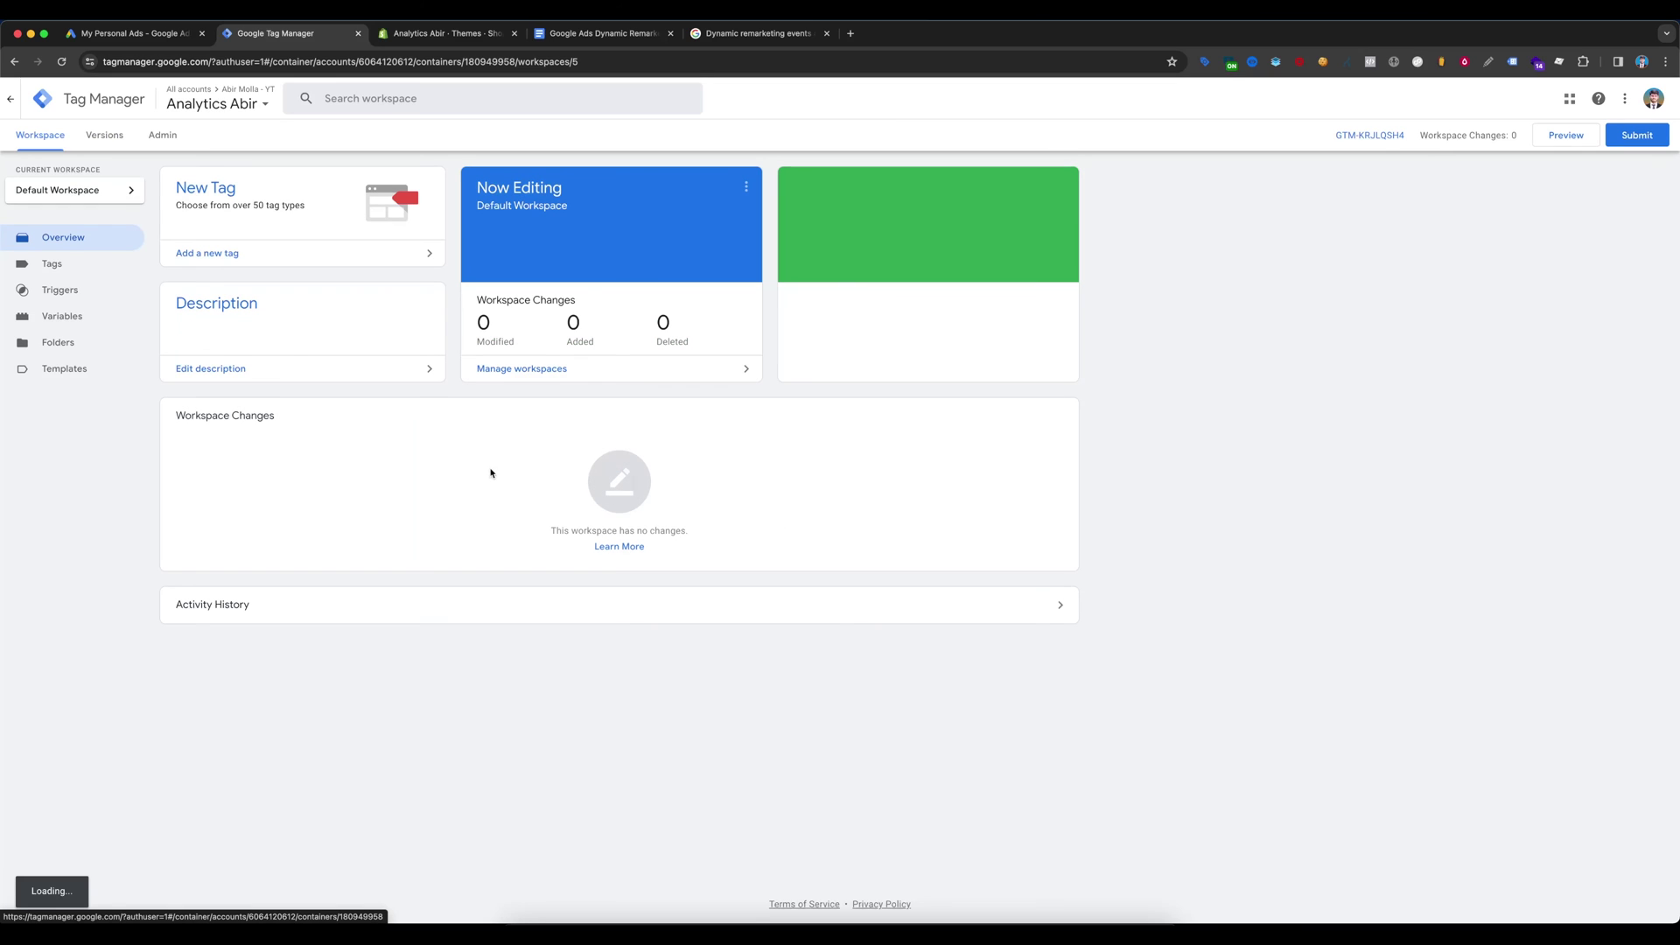
{"action": "left_click", "coordinate": [1576, 138]}
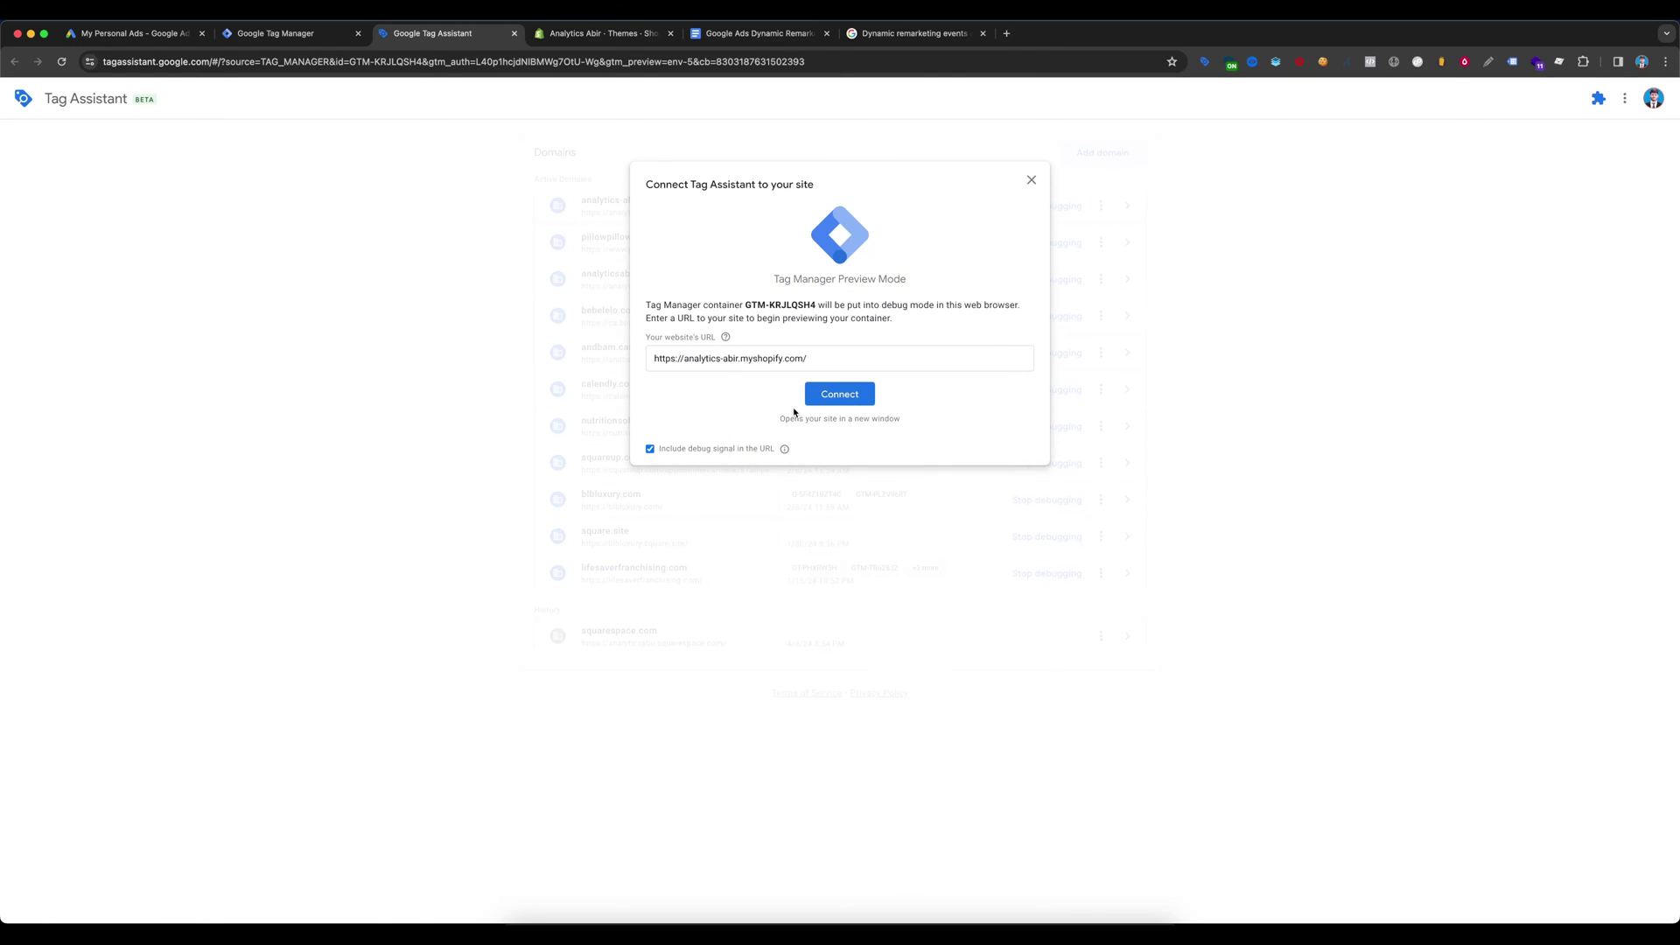
{"action": "left_click", "coordinate": [837, 396]}
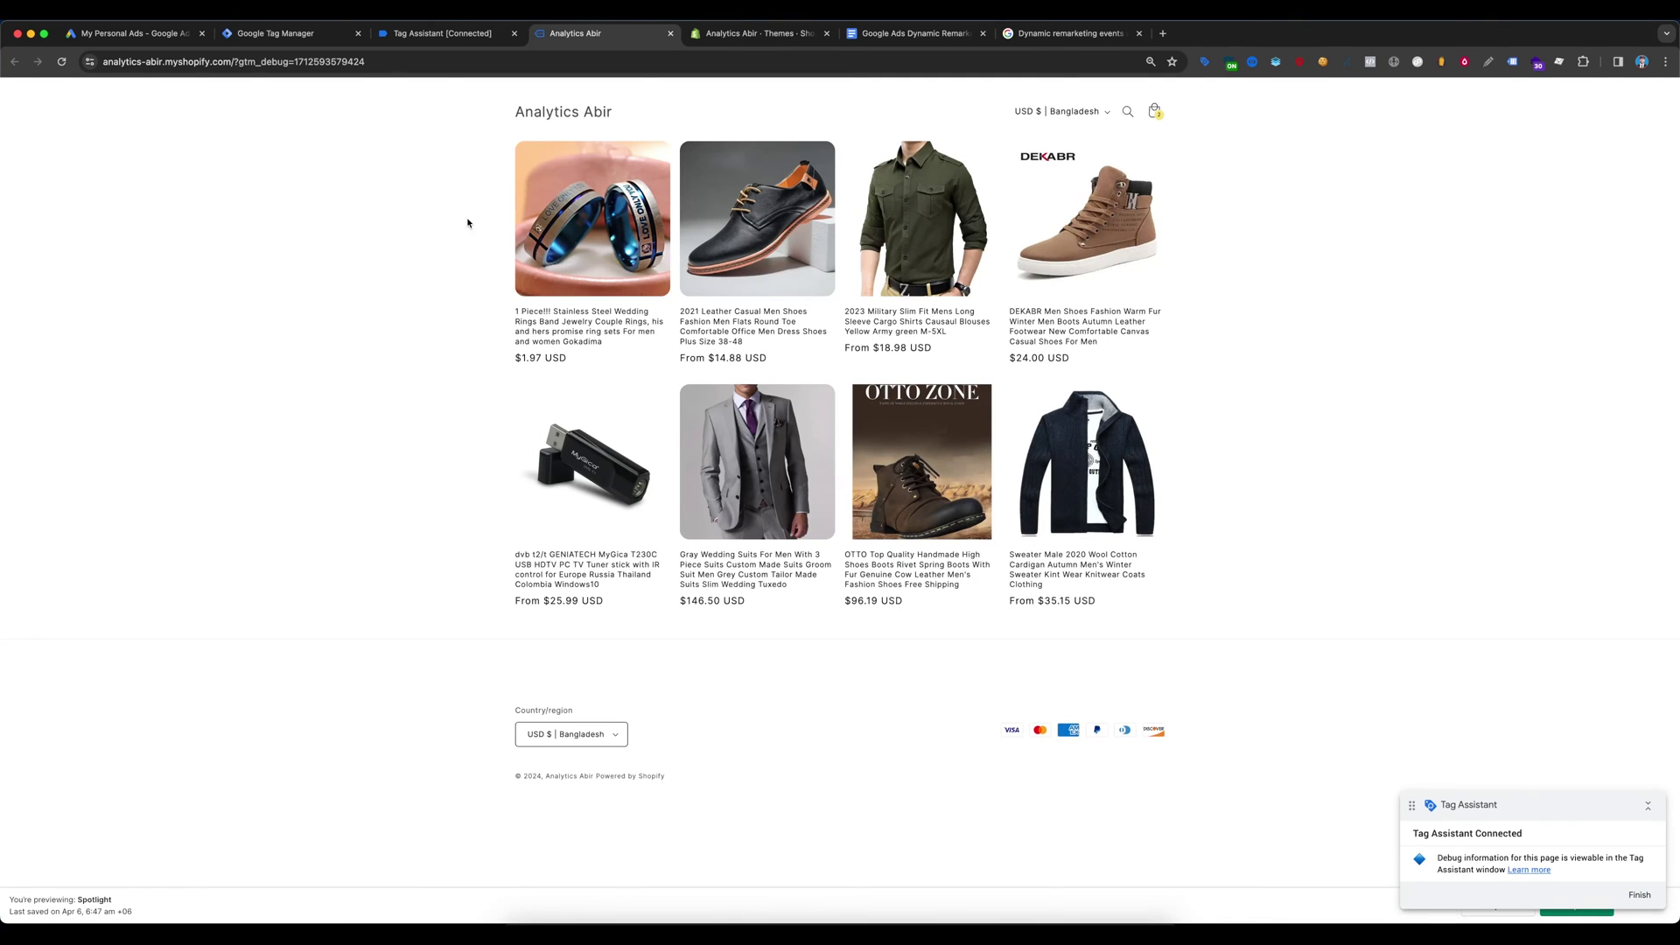
{"action": "left_click", "coordinate": [573, 248]}
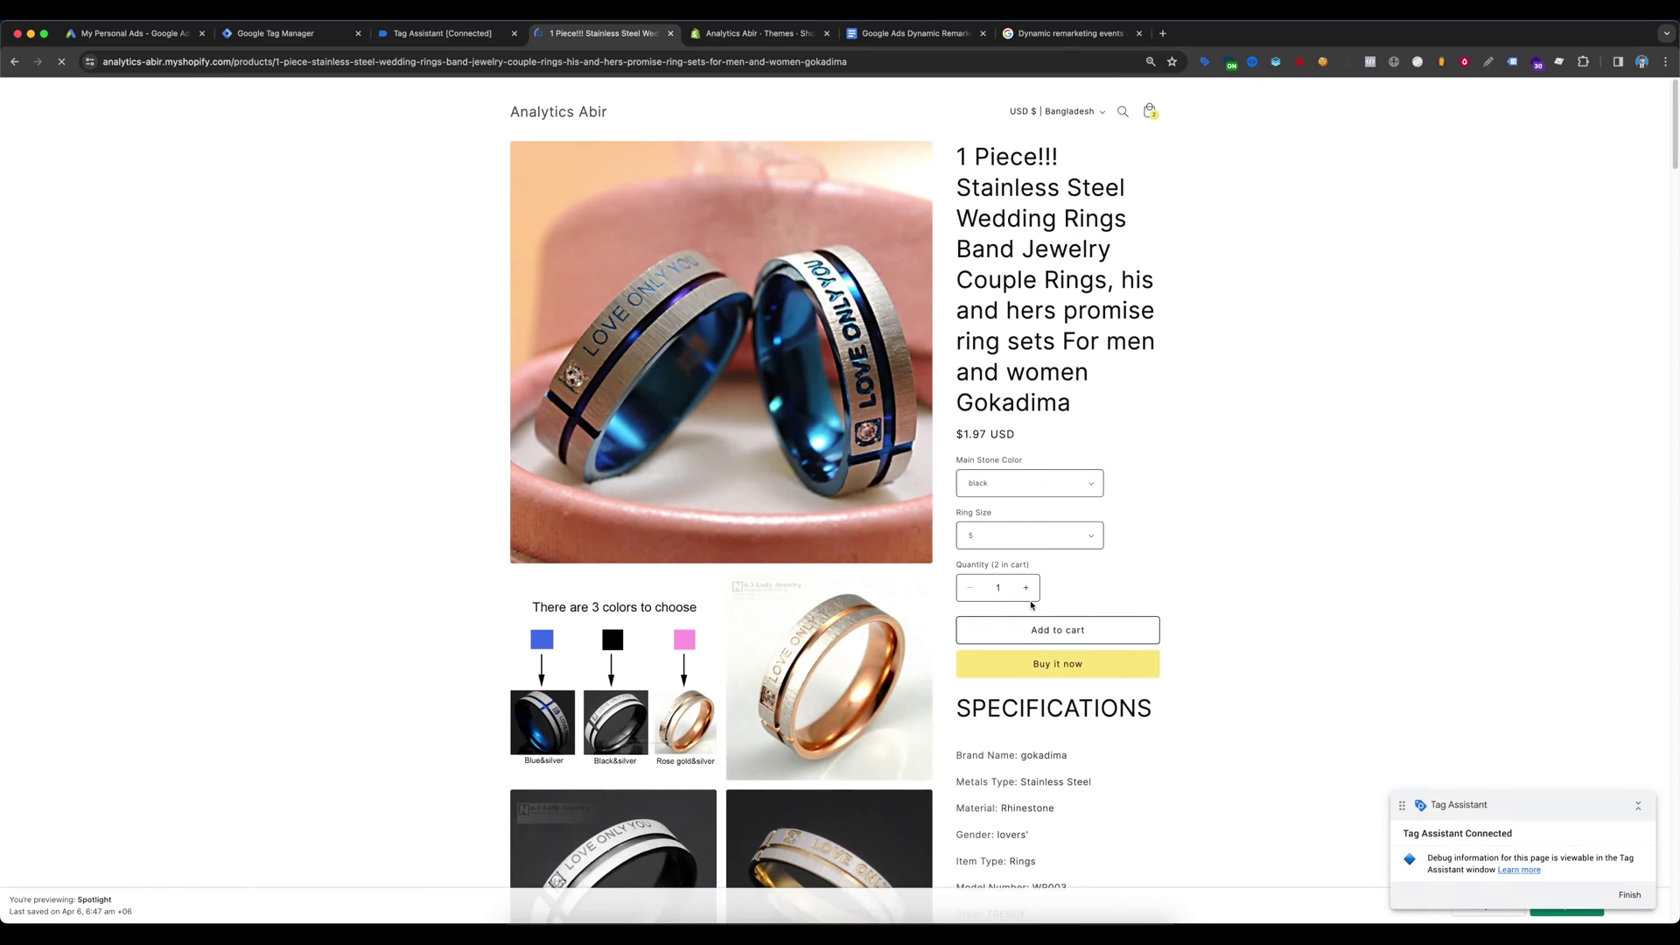
{"action": "left_click", "coordinate": [459, 37]}
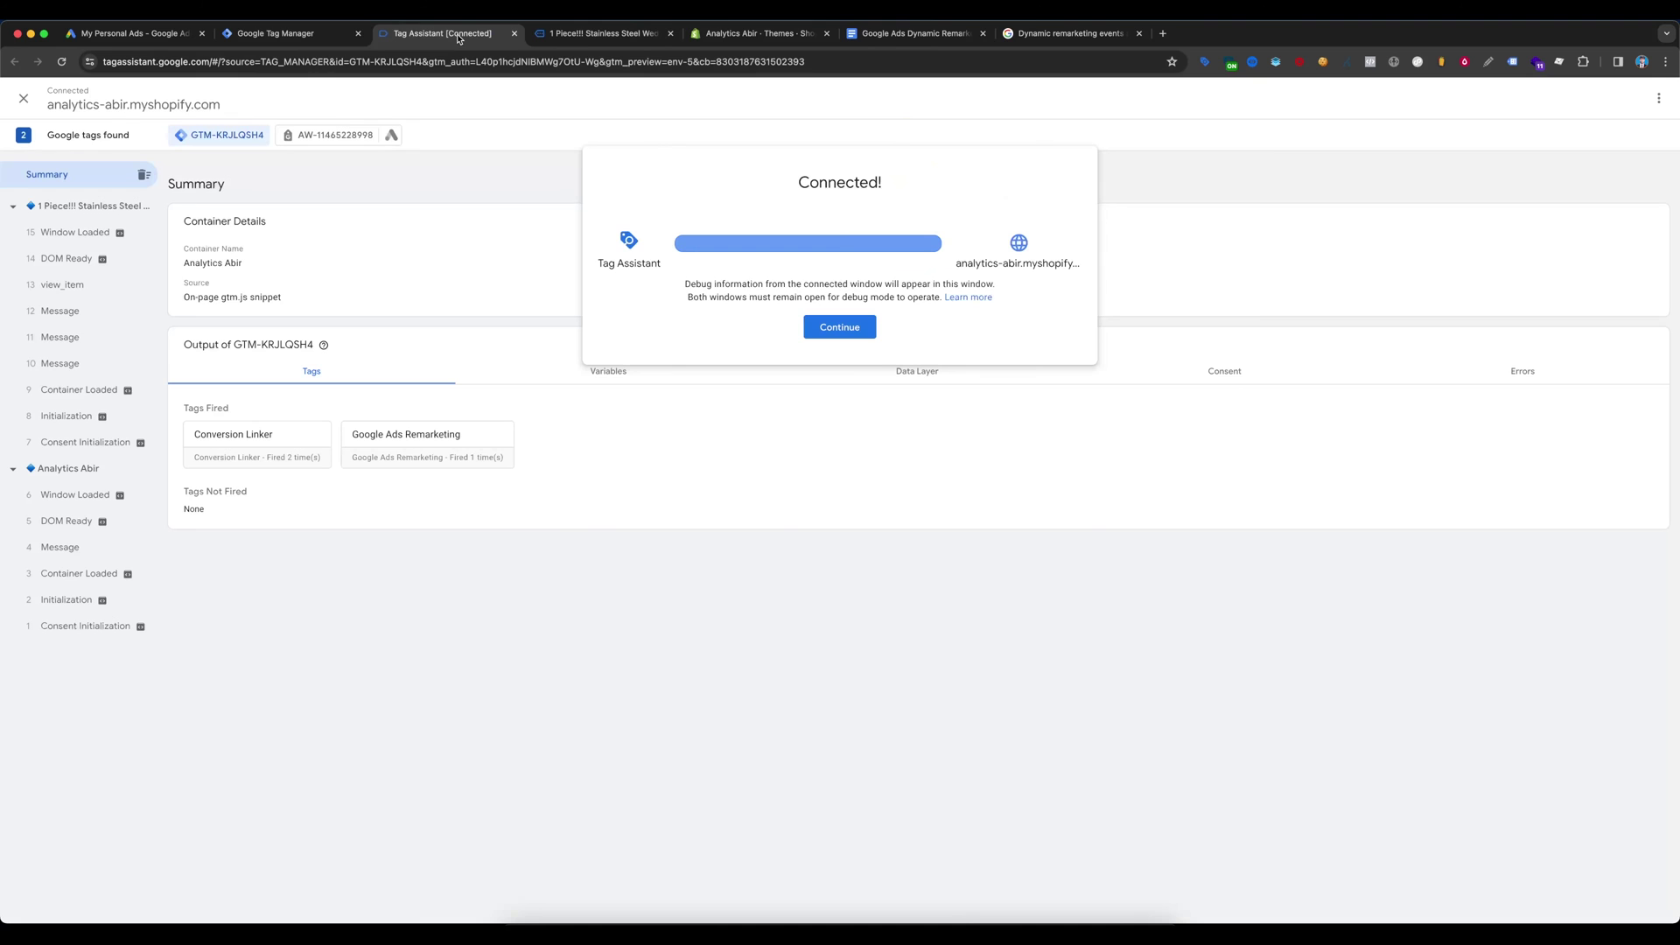
Step: Inspect the view_item event's Google Ads Remarketing hit: value 1.97, item data, event name view_item
{"action": "left_click", "coordinate": [823, 327]}
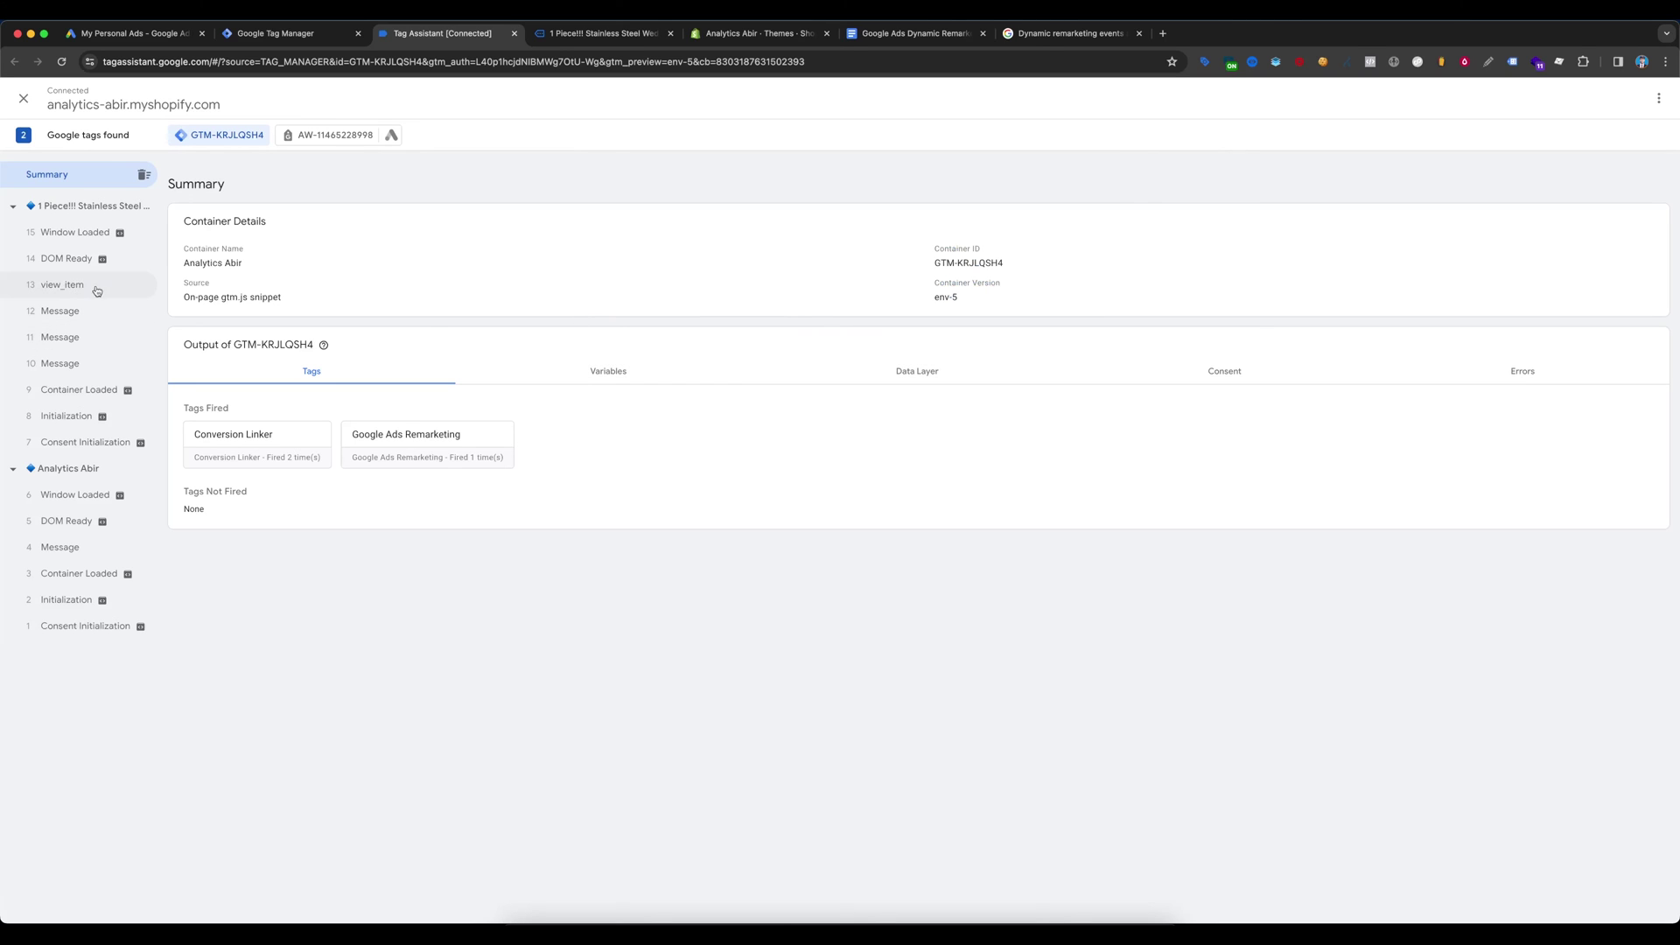
{"action": "left_click", "coordinate": [65, 289]}
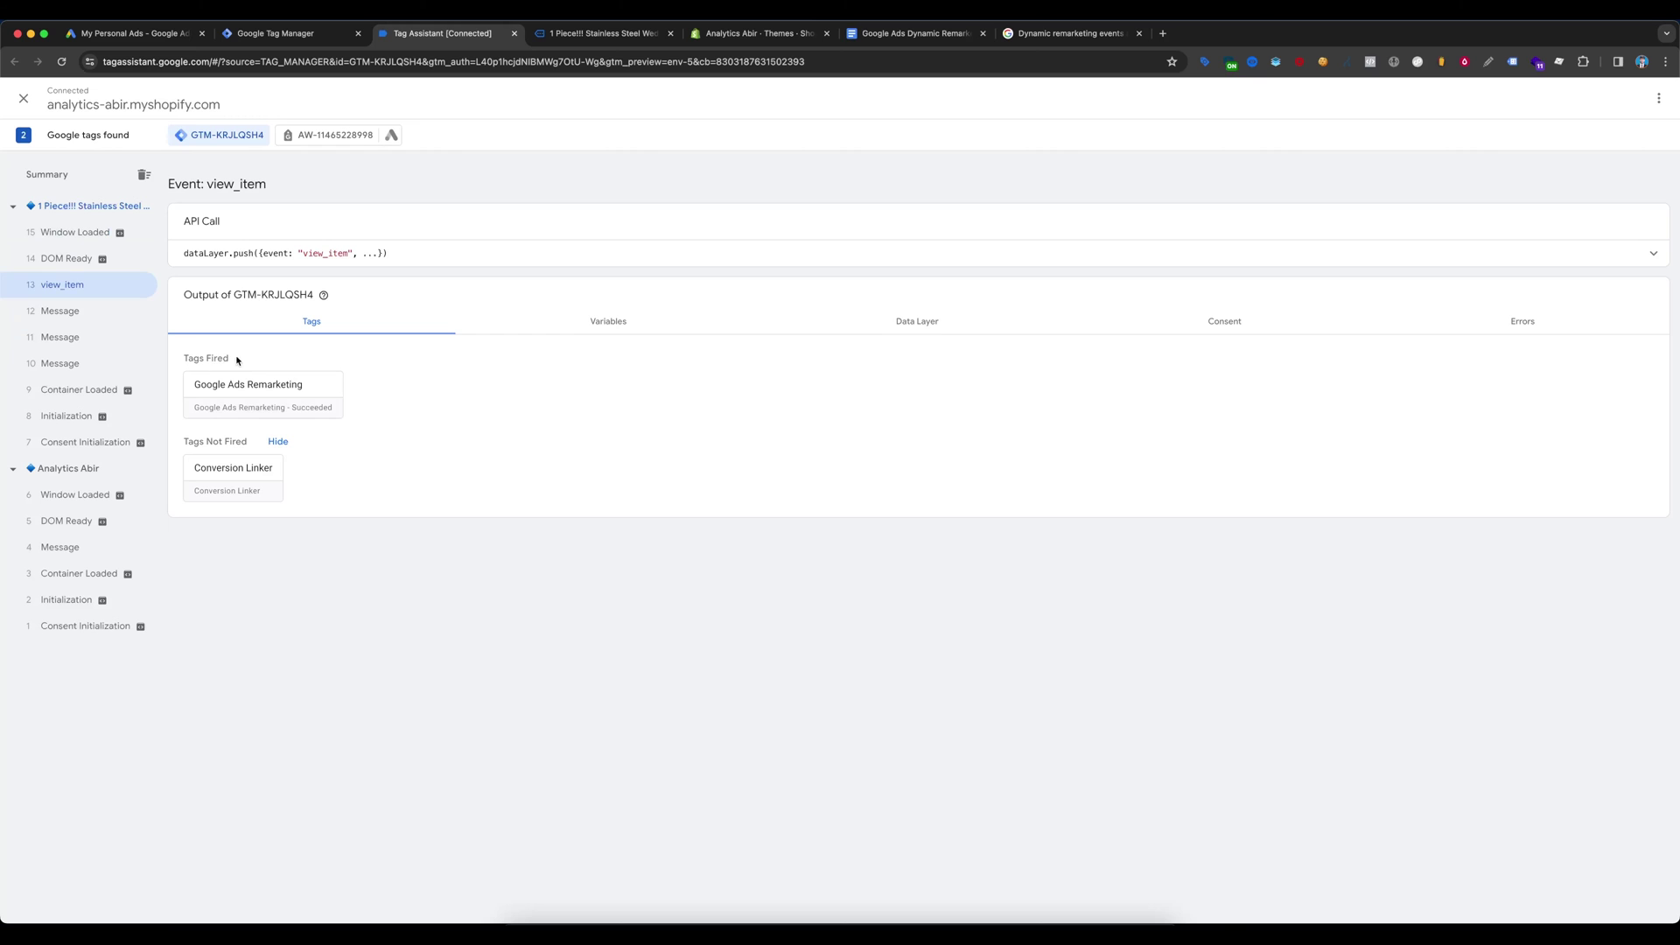
{"action": "left_click", "coordinate": [296, 400]}
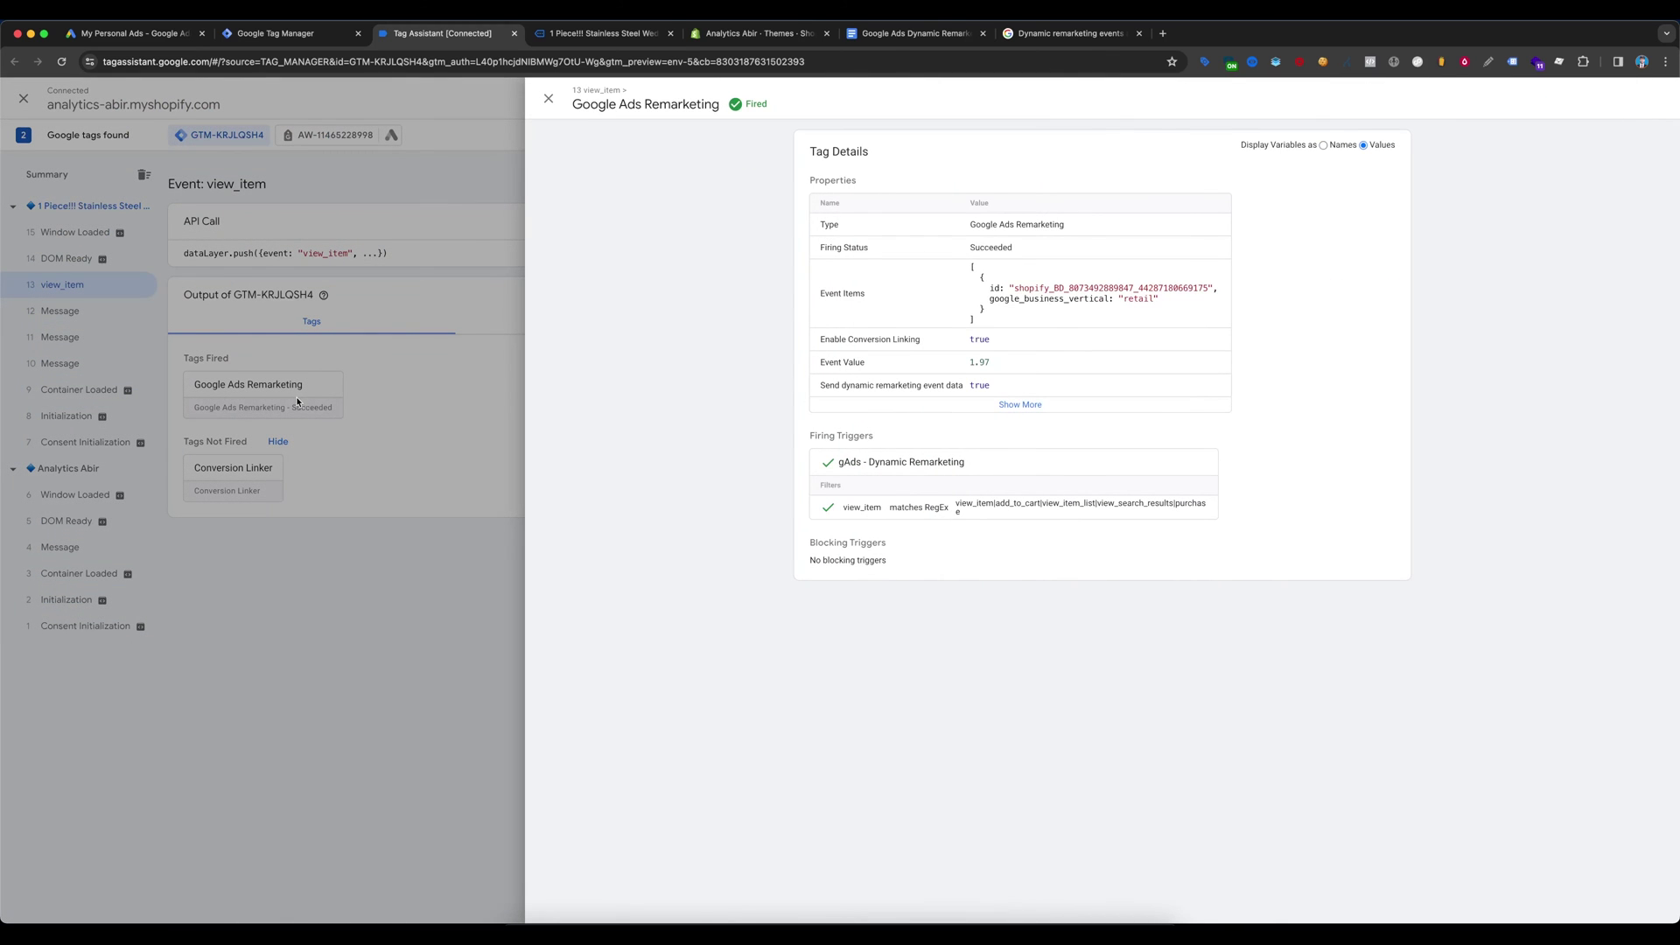
{"action": "left_click", "coordinate": [1021, 405]}
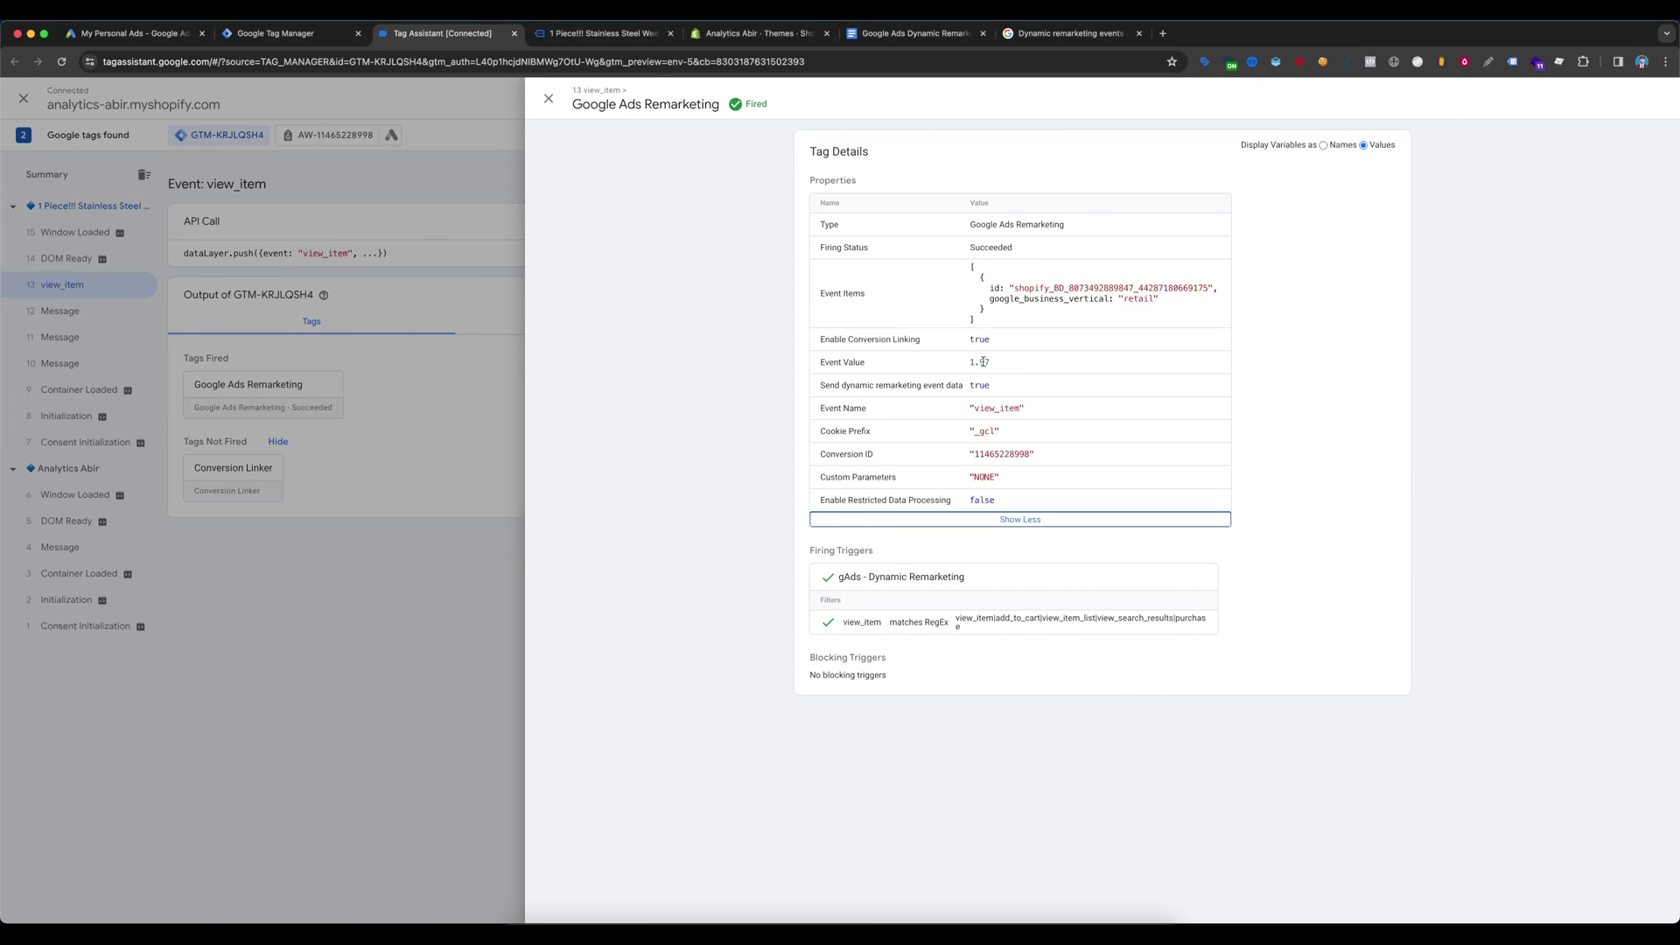
{"action": "left_click_drag", "start_coordinate": [985, 406], "coordinate": [1040, 404]}
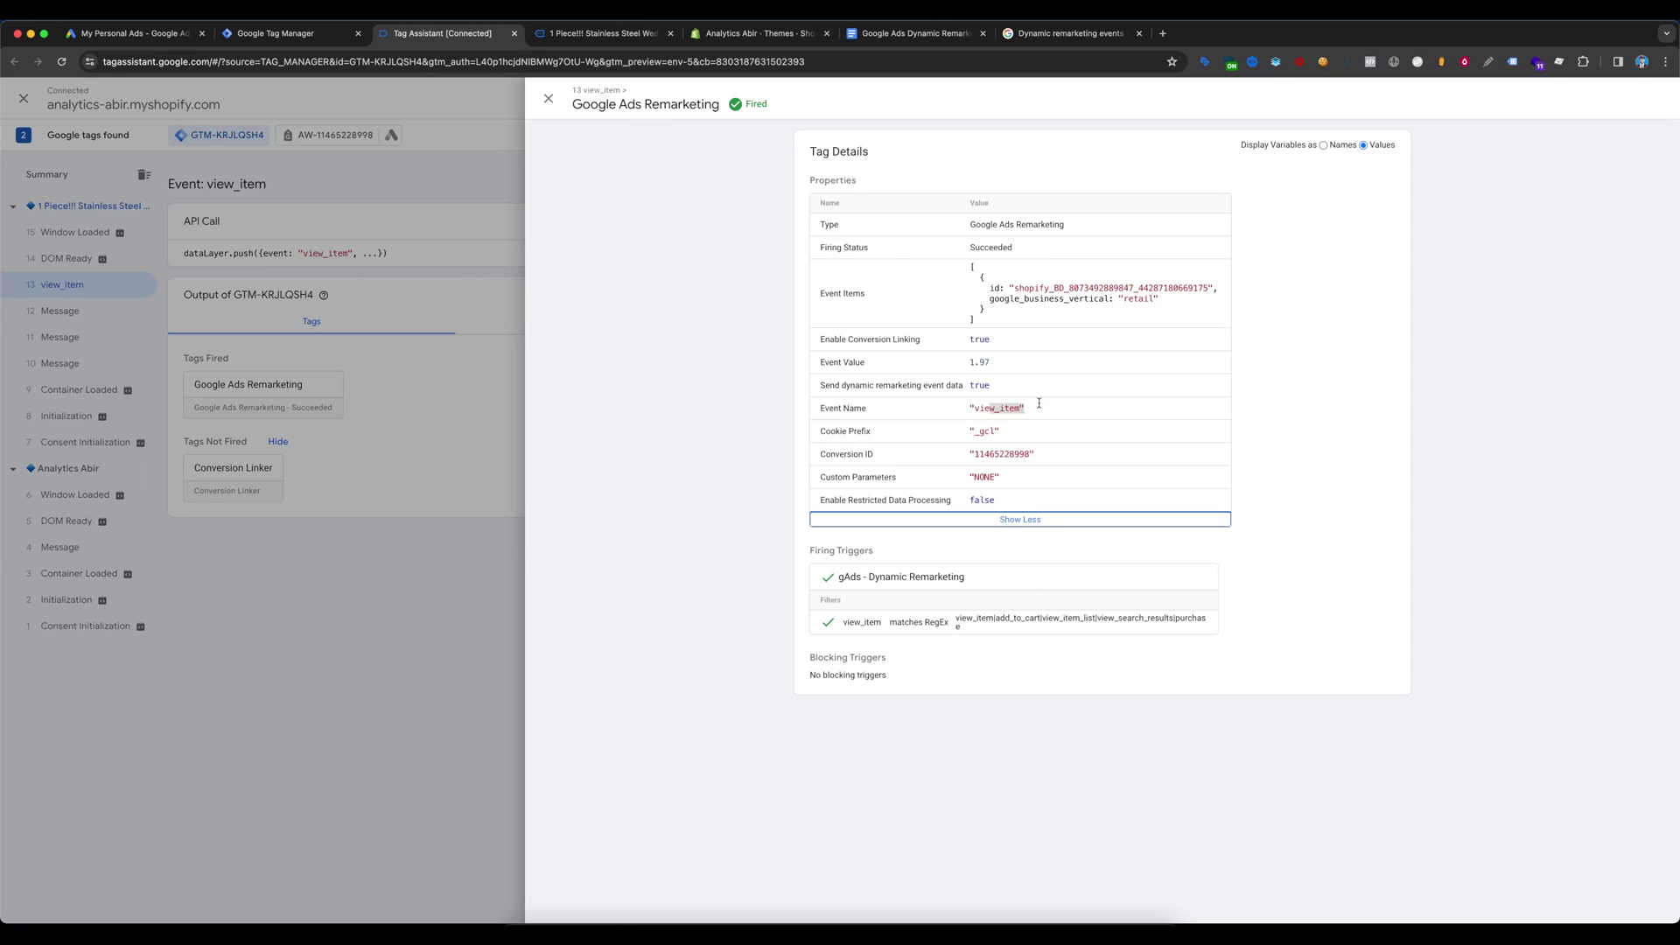
{"action": "double_click", "coordinate": [995, 456]}
{"action": "left_click", "coordinate": [463, 486]}
Step: Add the ring to the cart and inspect the add_to_cart remarketing hit with value 5.91
{"action": "left_click", "coordinate": [604, 34]}
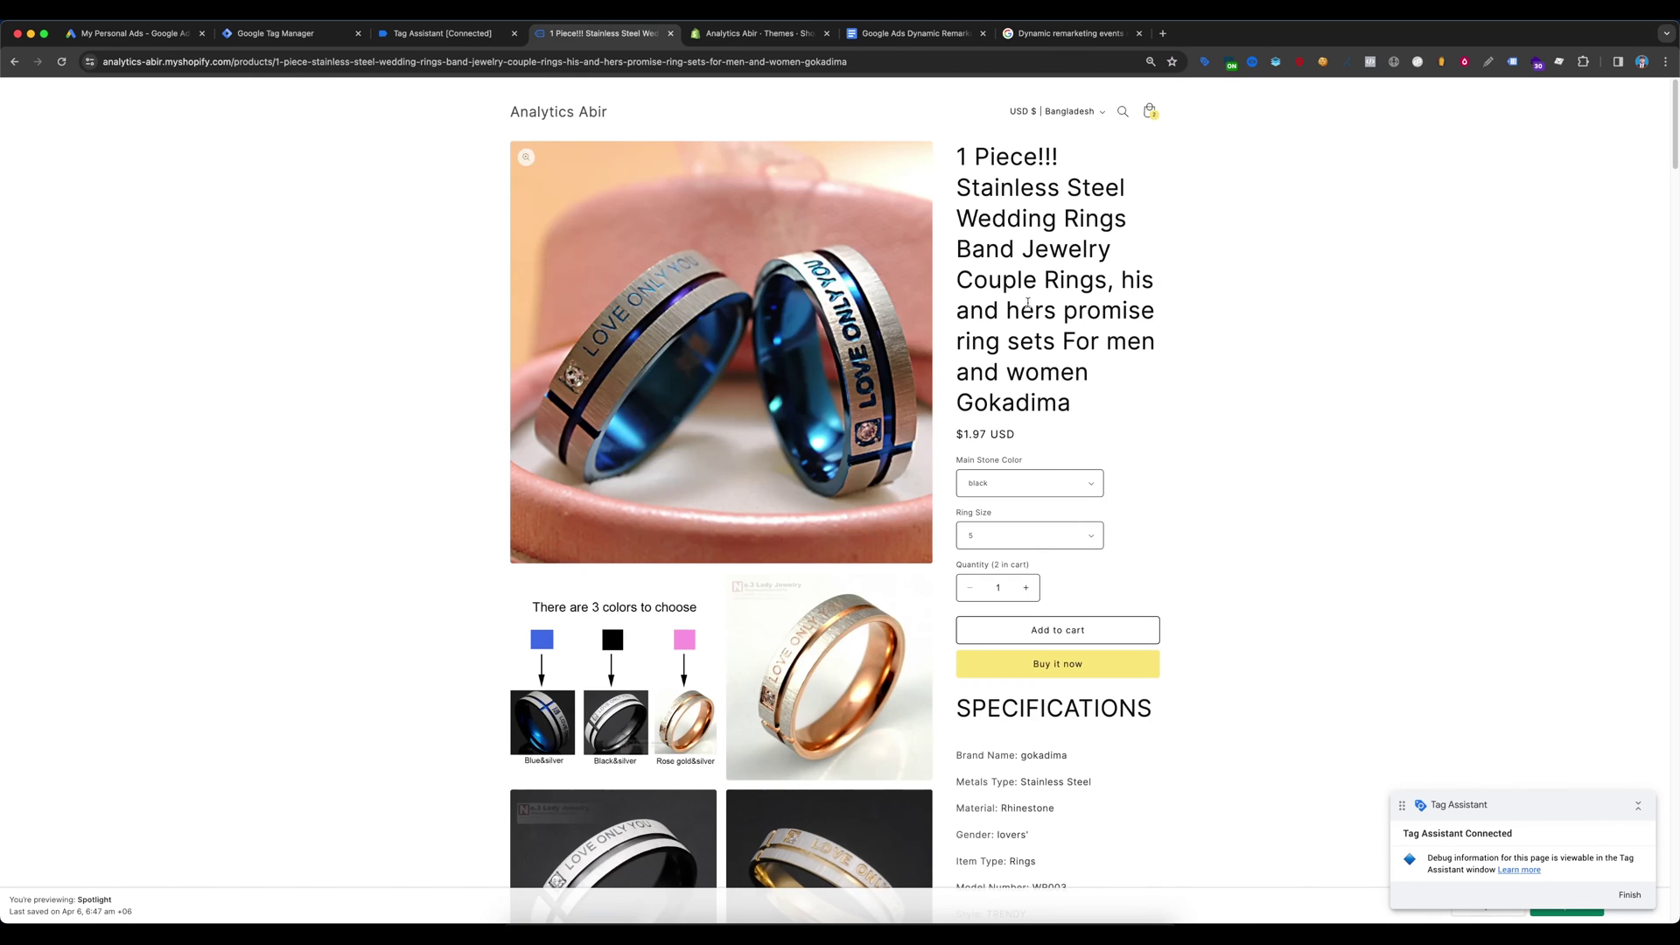
{"action": "left_click", "coordinate": [1055, 629]}
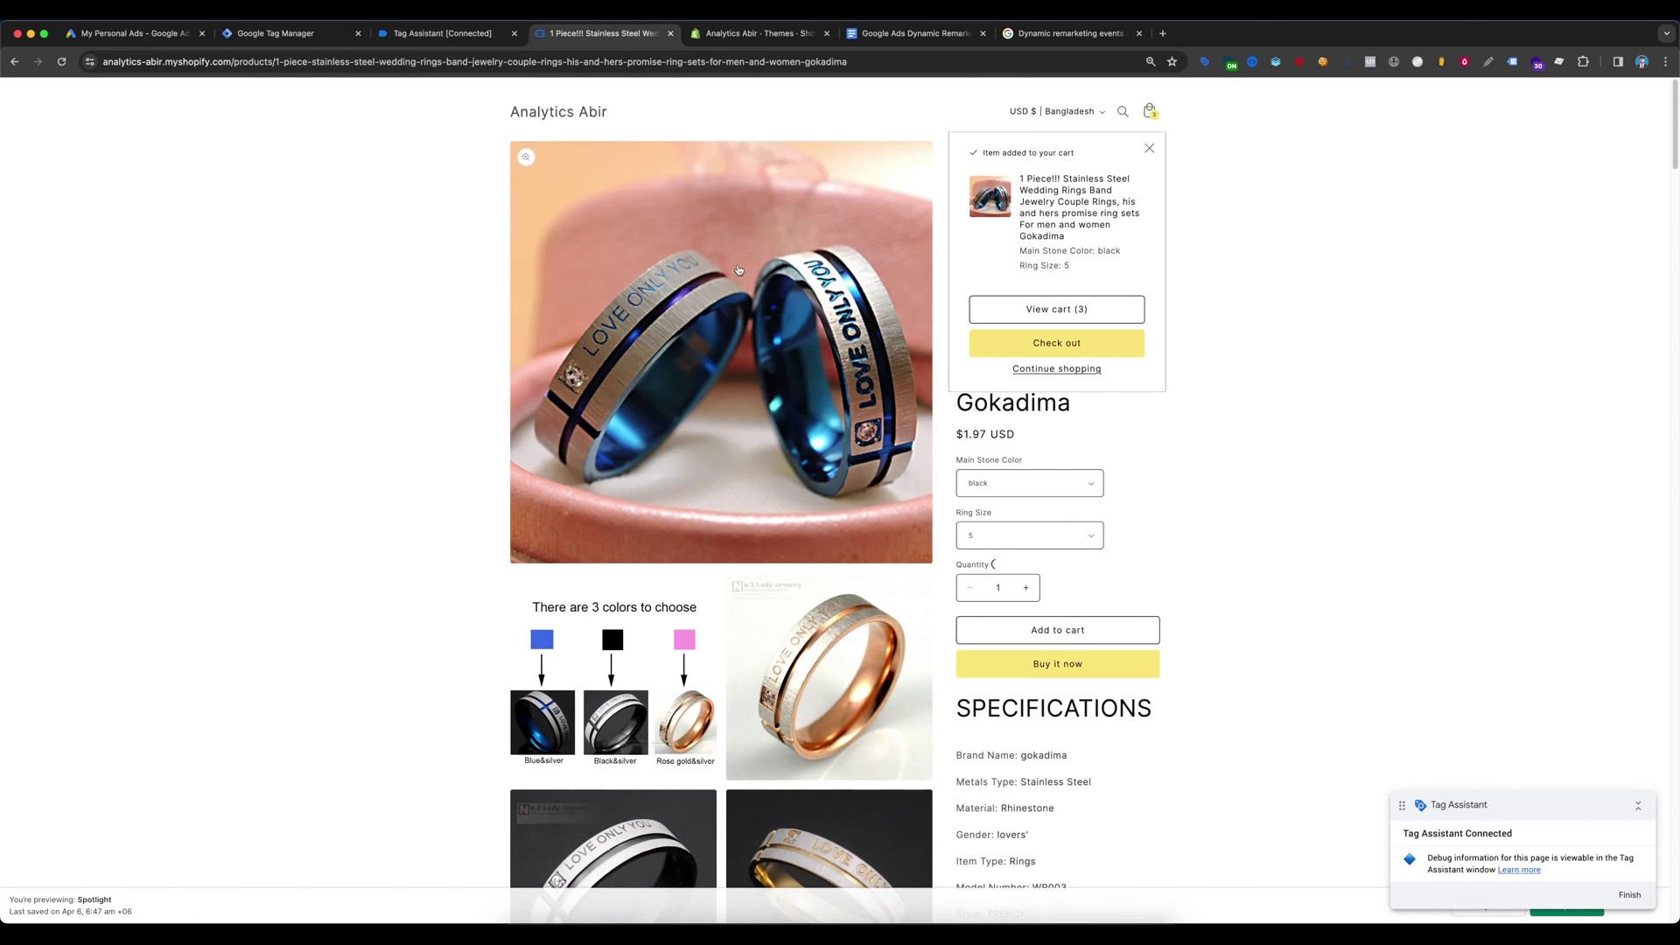
{"action": "left_click", "coordinate": [443, 33]}
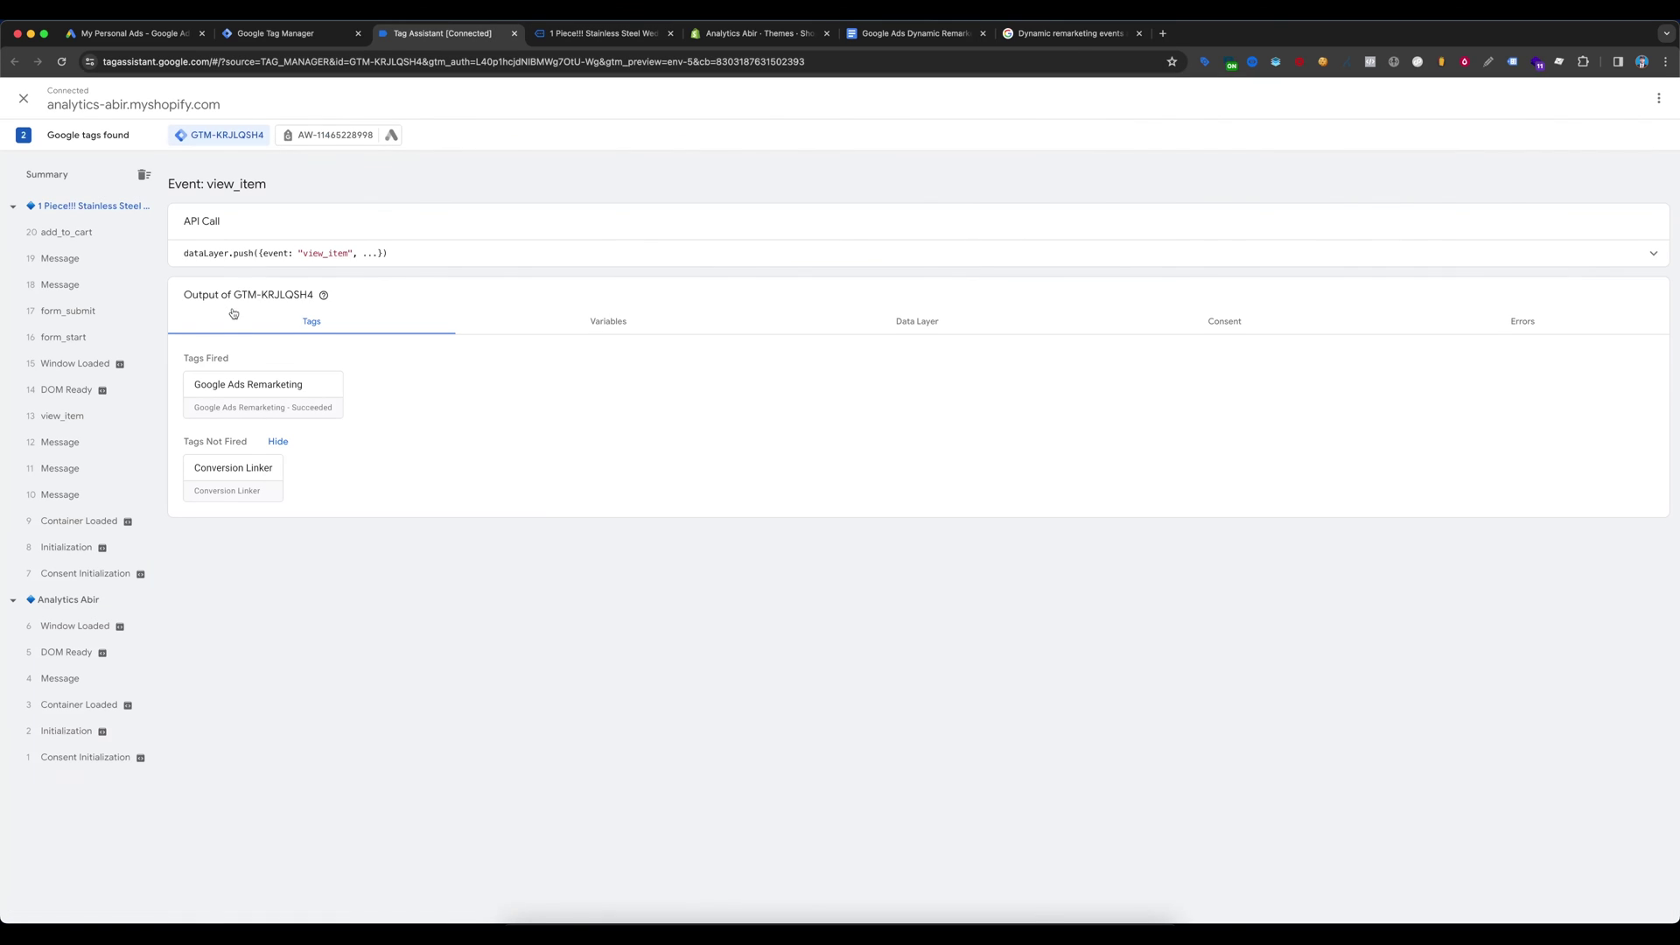
{"action": "left_click", "coordinate": [75, 242]}
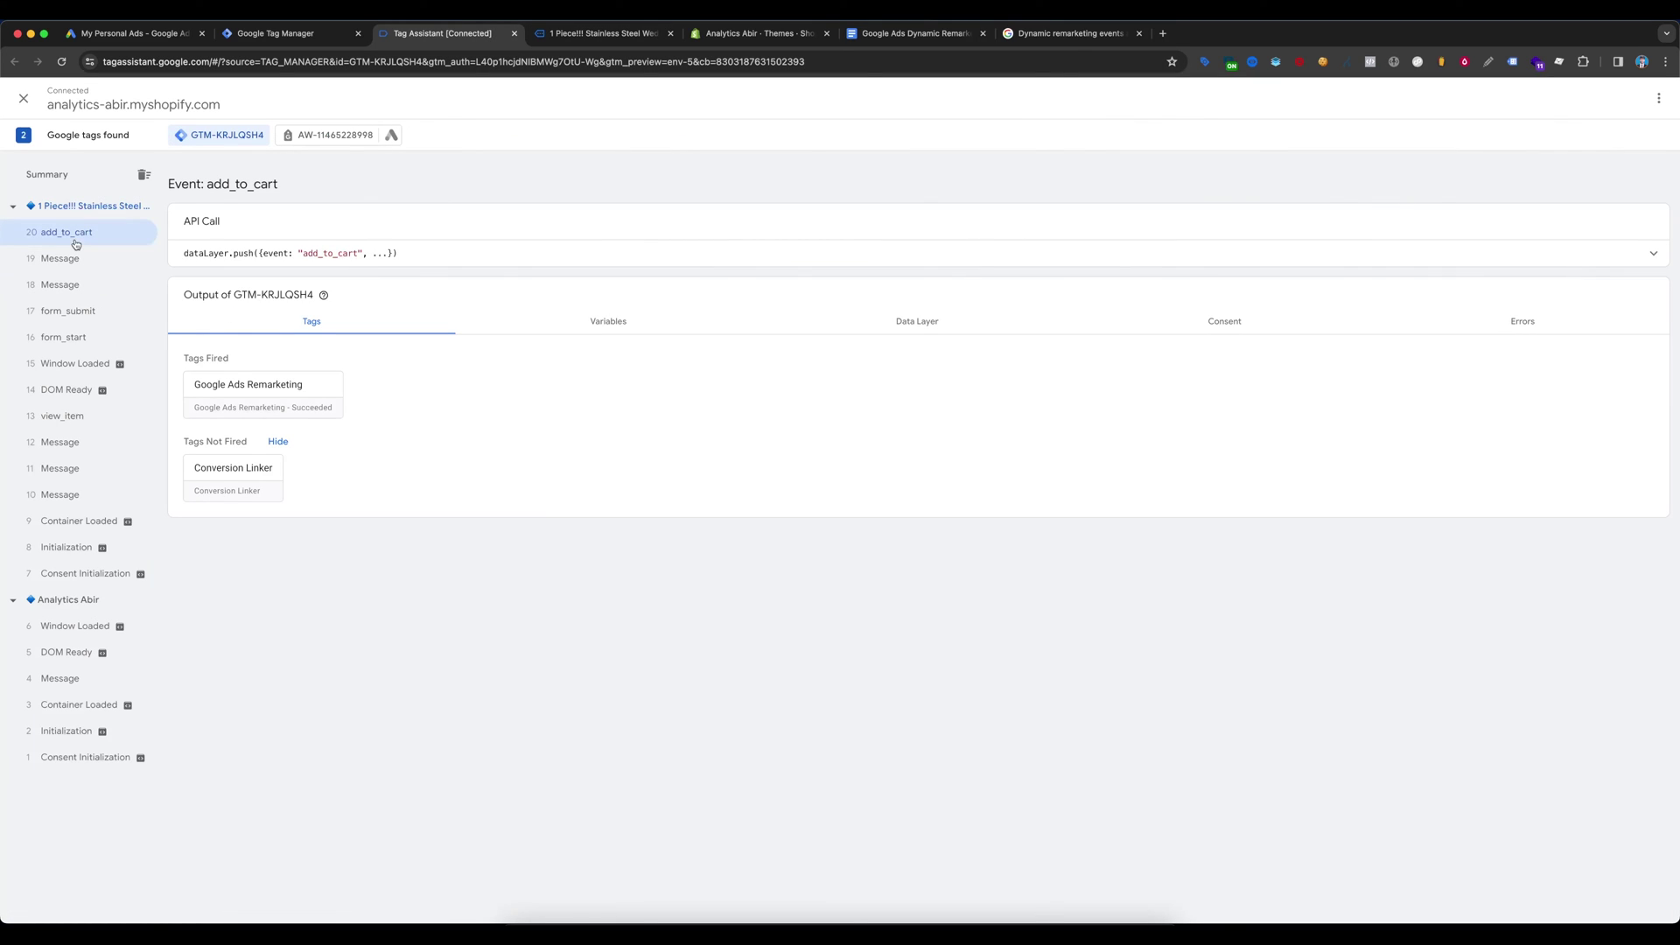
{"action": "left_click", "coordinate": [264, 402]}
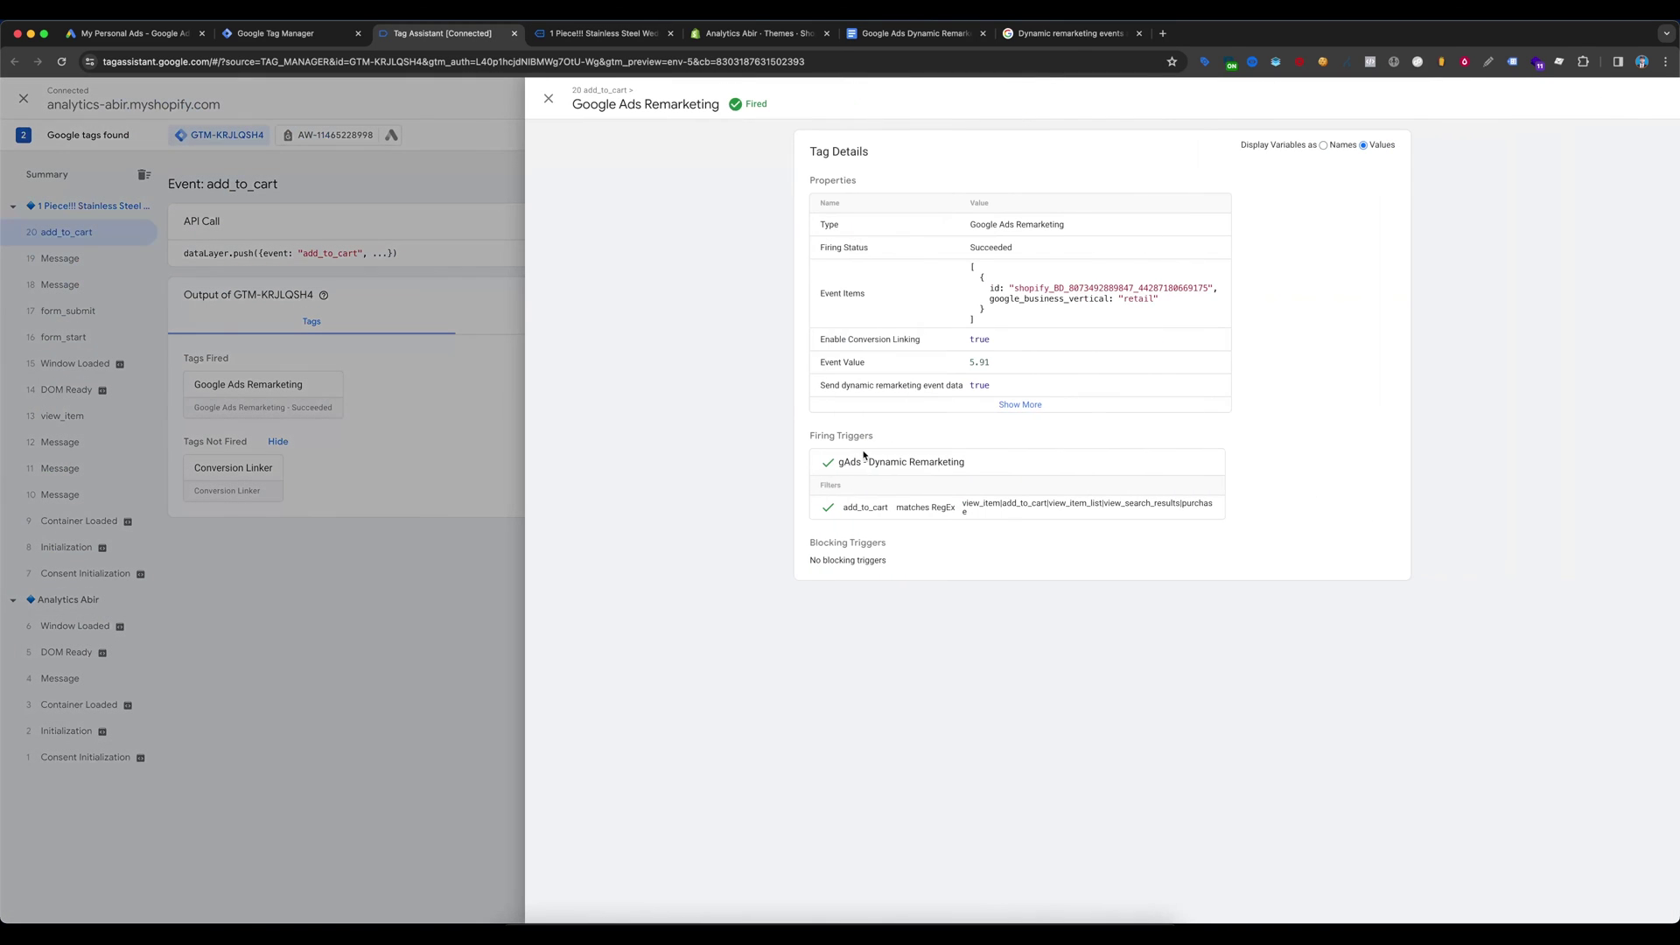
{"action": "left_click", "coordinate": [1032, 412]}
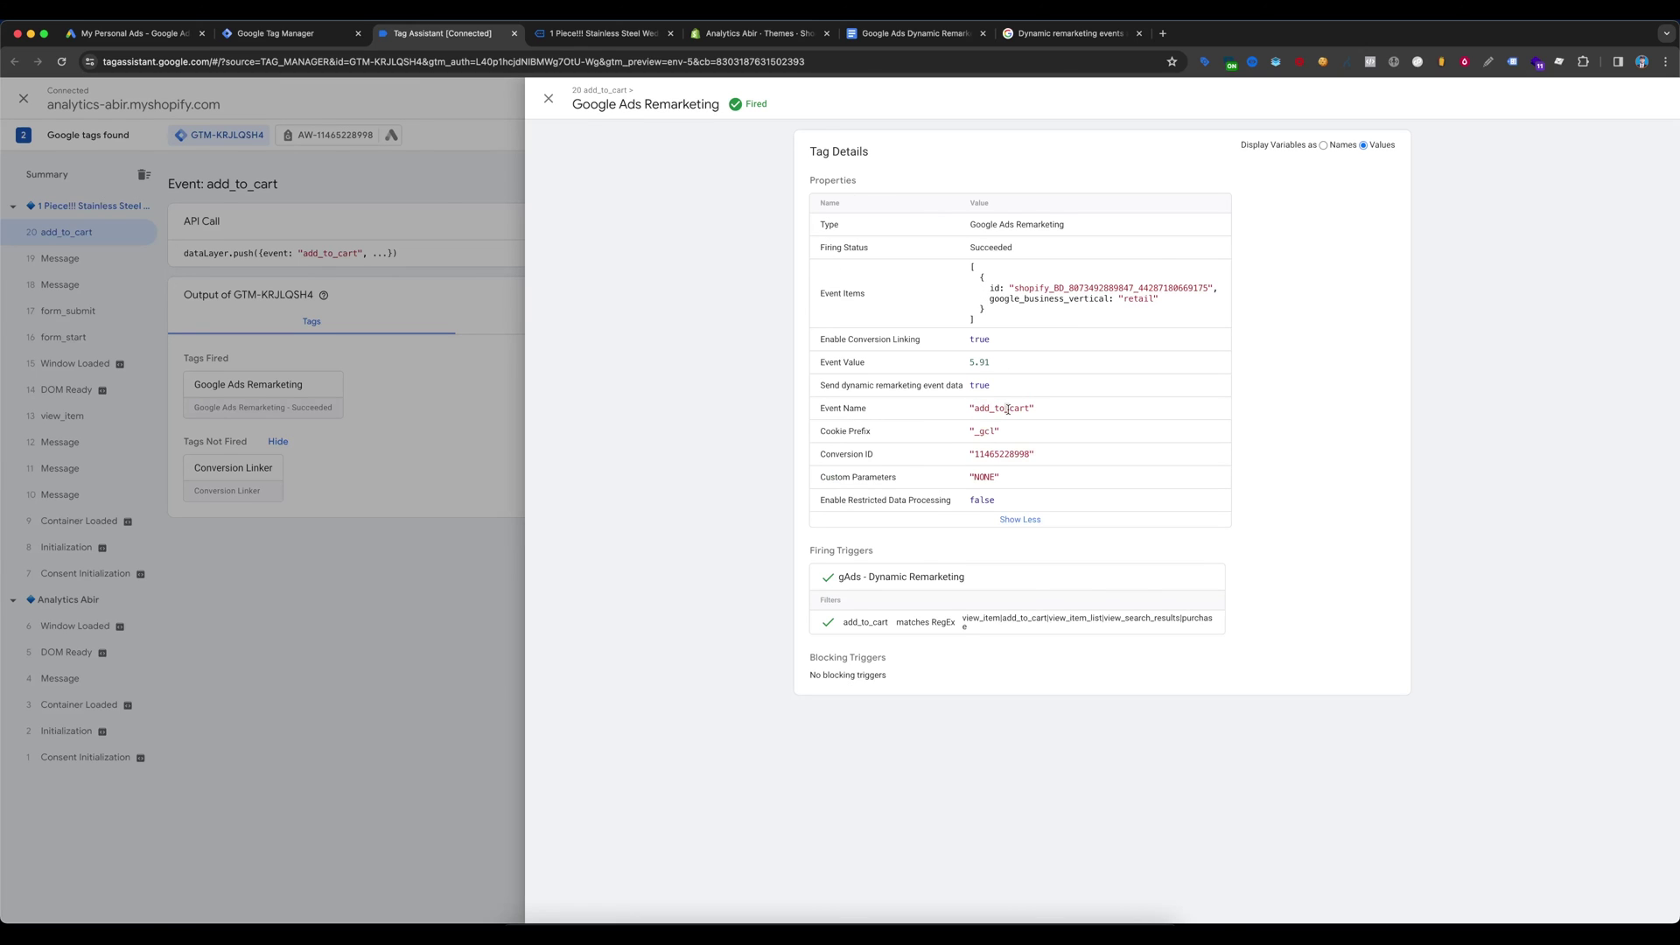
{"action": "left_click", "coordinate": [549, 98]}
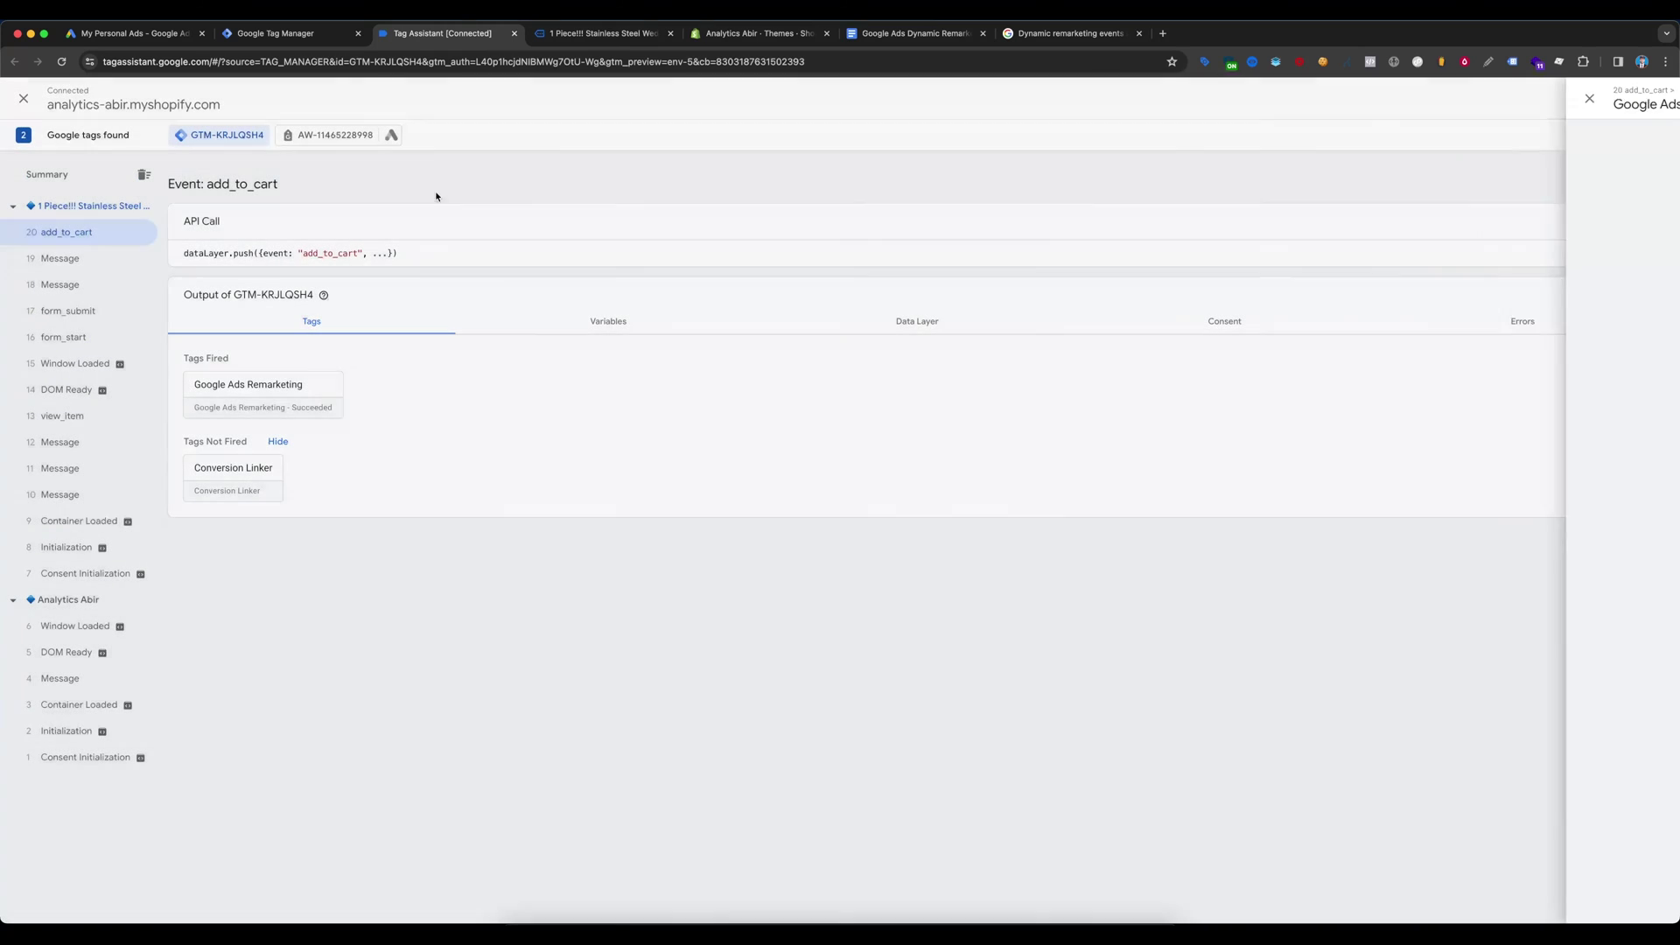